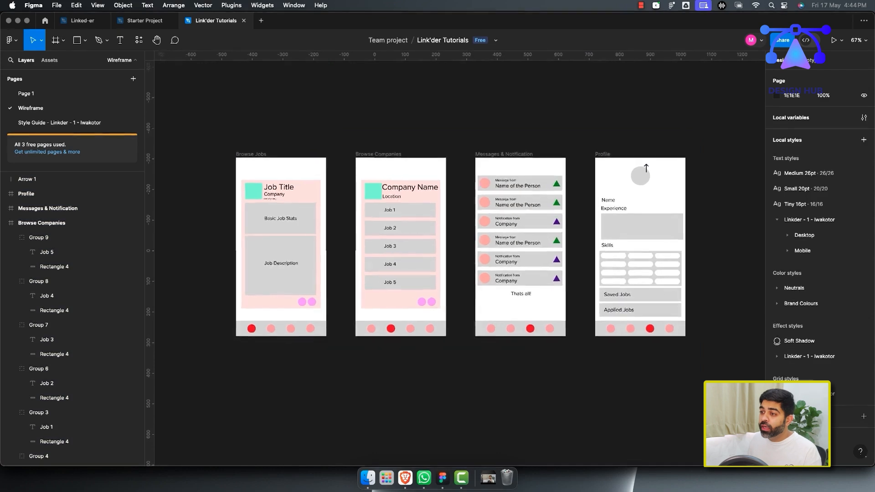
Inspect the job card on the Browse Jobs wireframe screen.
scroll(453, 256, "left", 2)
left_click_drag(259, 111, 416, 360)
left_click(416, 360)
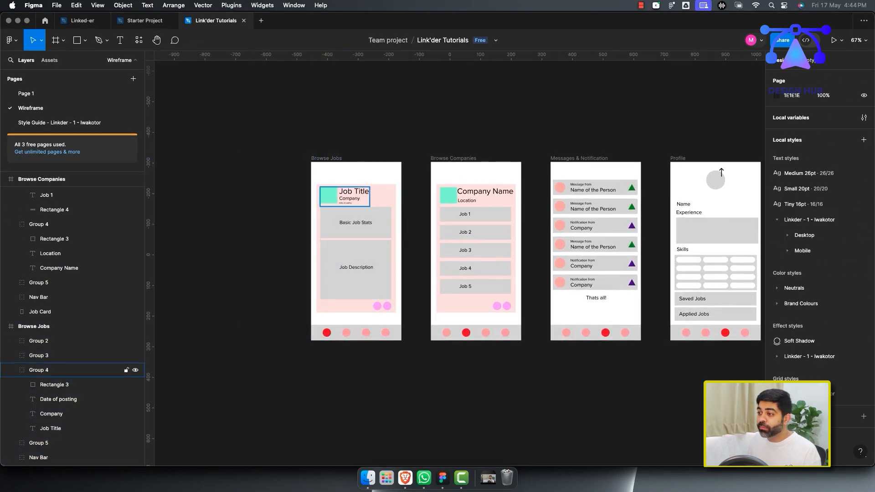
left_click(382, 197)
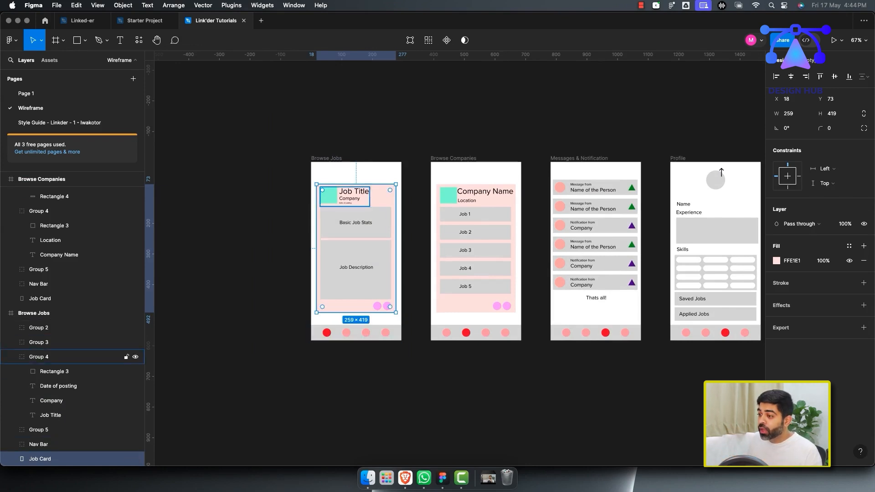
scroll(376, 268, "up", 5)
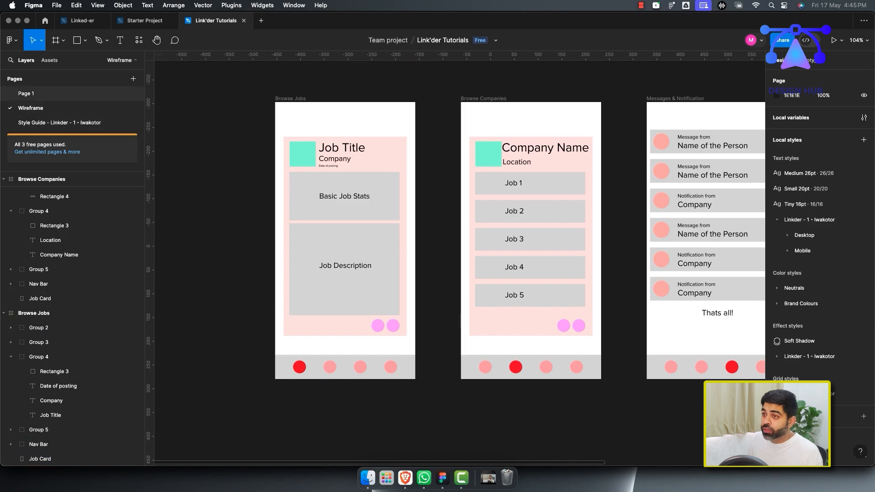
On Page 1, create a new iPhone 14 Plus frame.
left_click(33, 94)
scroll(238, 219, "up", 1)
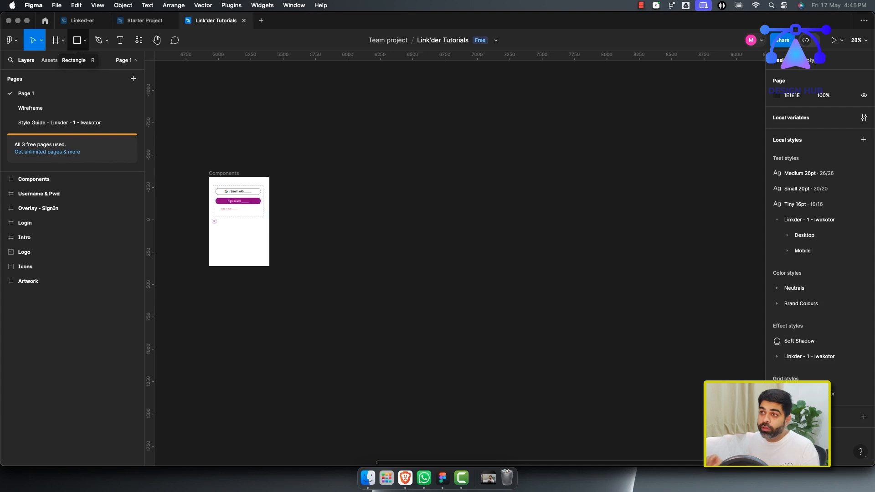
key("f")
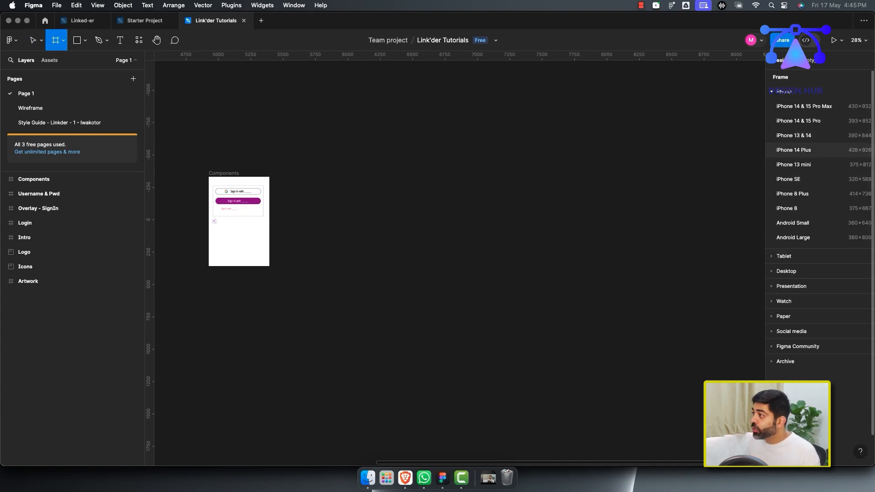
left_click(794, 150)
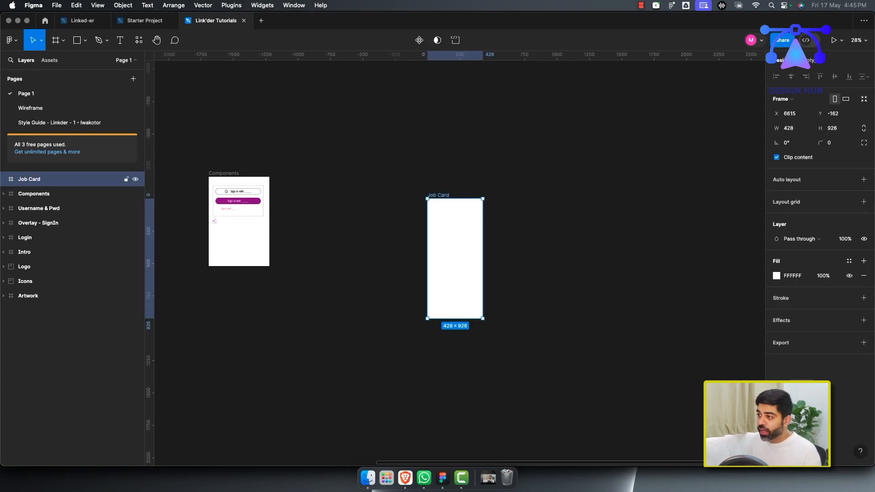
Reduce the Job Card frame's height to 846.
scroll(504, 230, "up", 5)
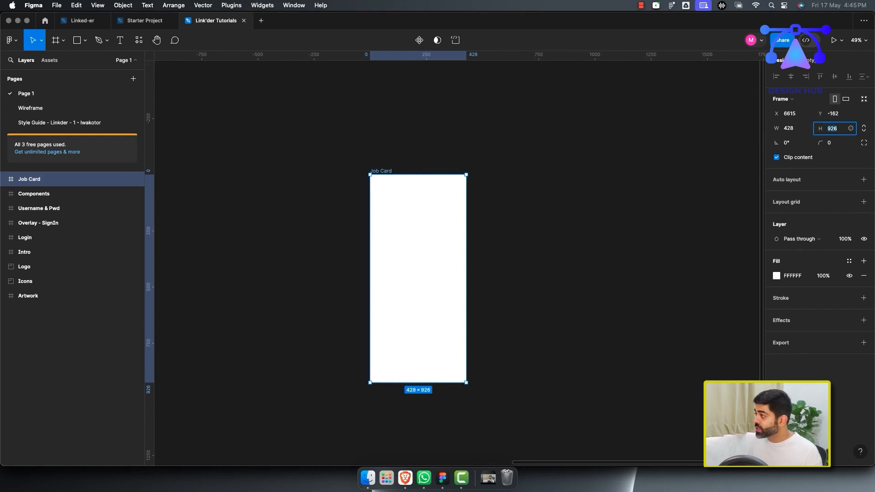
key("shift+Down")
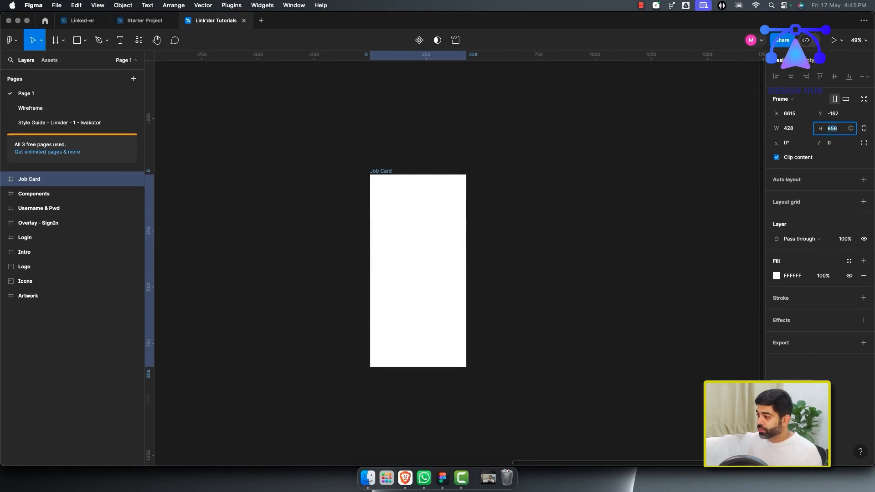
left_click(490, 274)
scroll(468, 275, "down", 1)
left_click(449, 275)
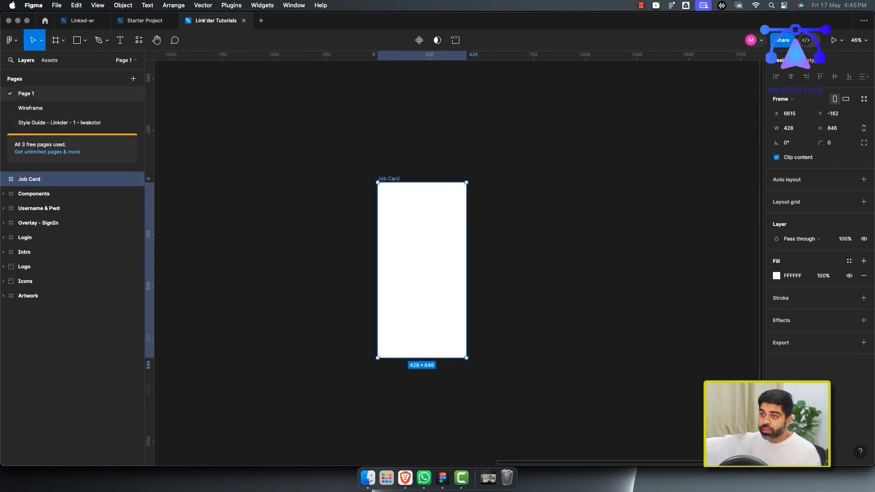
Insert the Microsoft symbol logo into the frame using the Brandfetch plugin.
left_click(156, 40)
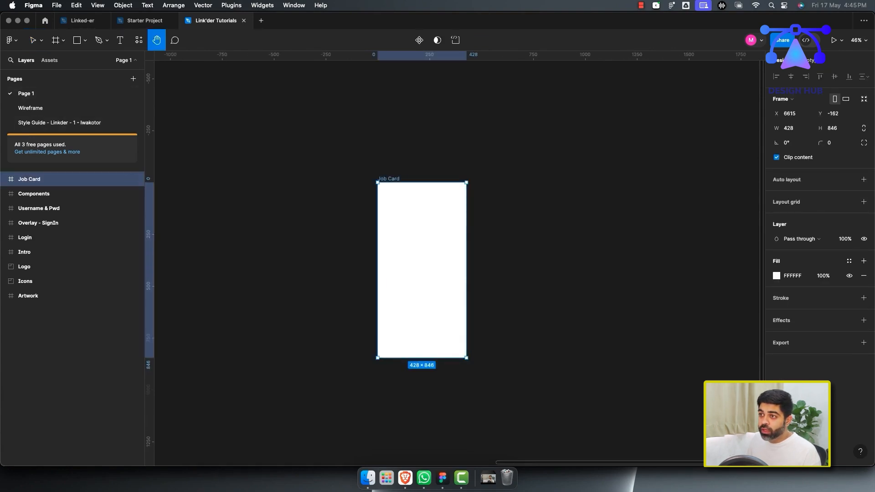
left_click(139, 40)
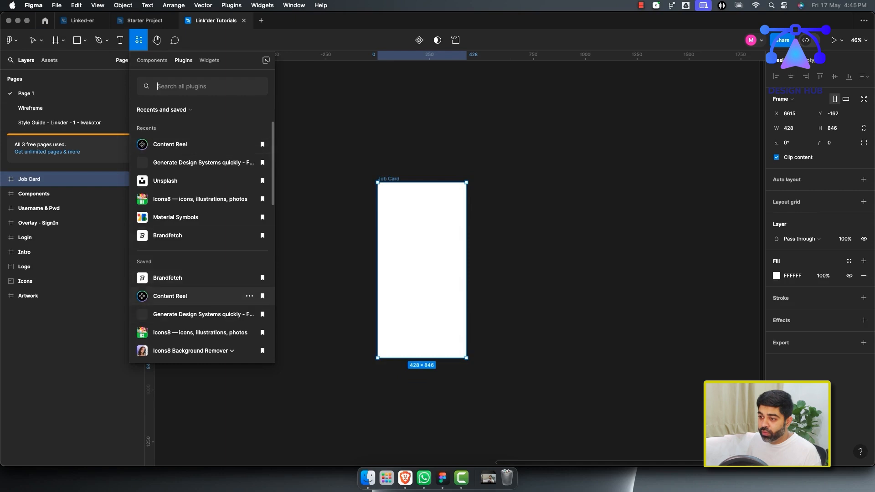
left_click(182, 276)
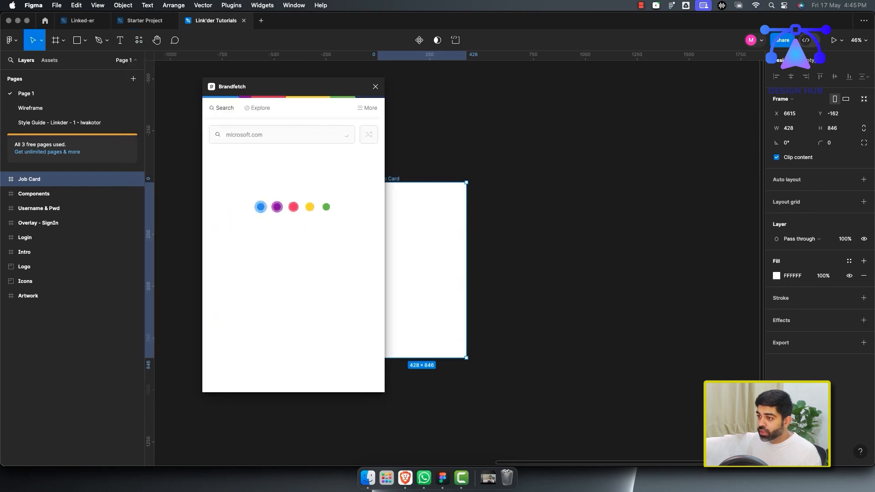
mouse_move(335, 243)
left_mouse_down()
mouse_move(415, 249)
mouse_move(331, 256)
left_mouse_up()
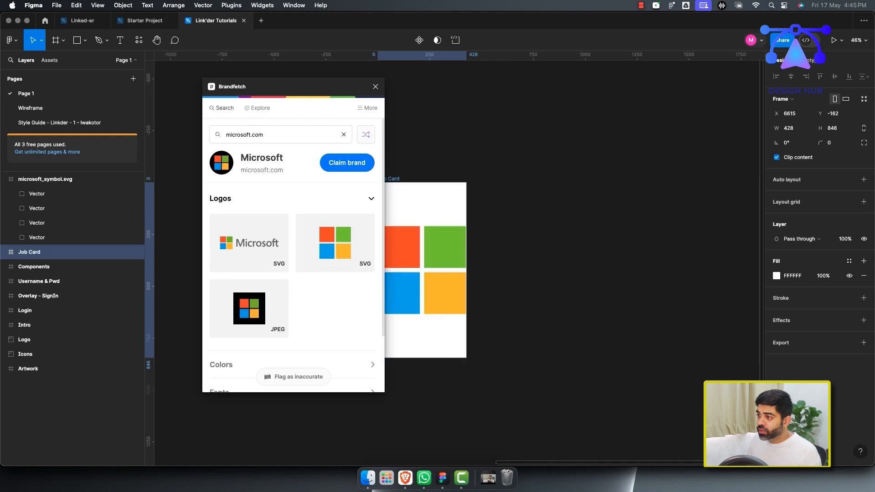
Scale the Microsoft logo down to about 81 px at the frame's top-left and close the plugin.
left_click_drag(292, 87, 197, 100)
left_click(400, 248)
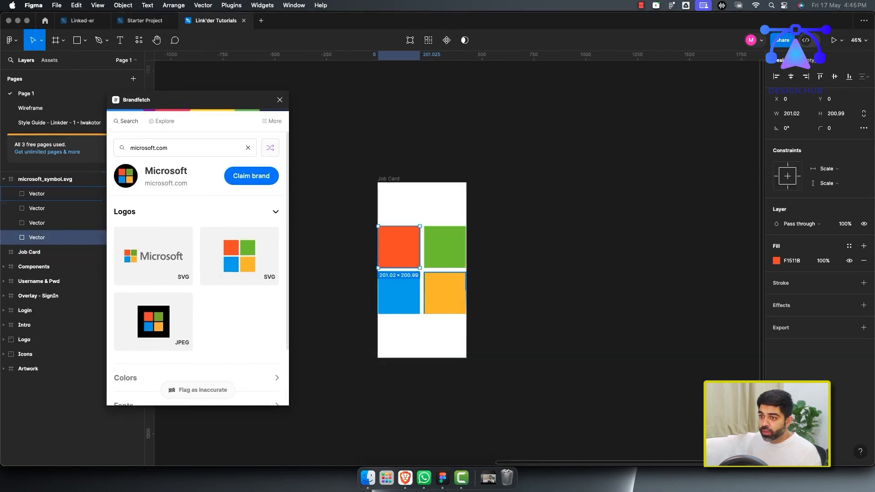
left_click(50, 194)
left_click(50, 180)
left_click_drag(466, 314, 391, 219)
scroll(419, 264, "up", 1)
left_click(280, 99)
left_click(280, 100)
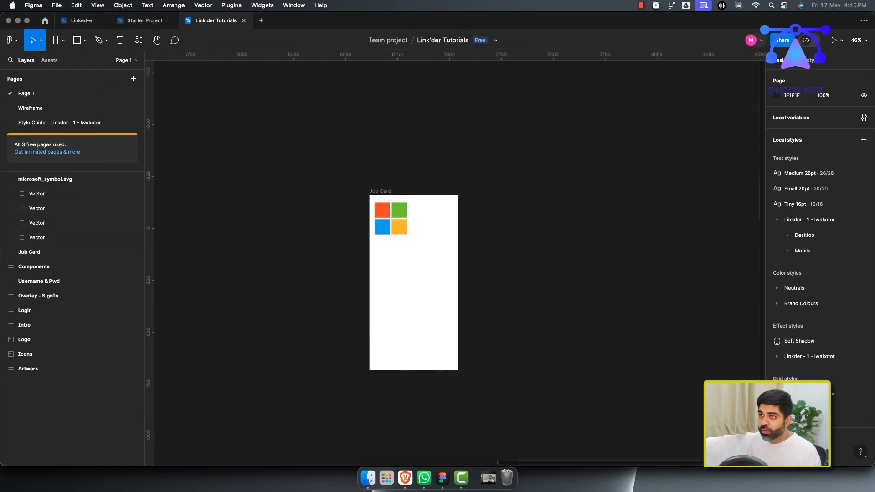
Draw a text box beside the logo and fill it with placeholder text from the Lorem Ipsum plugin.
left_click(139, 40)
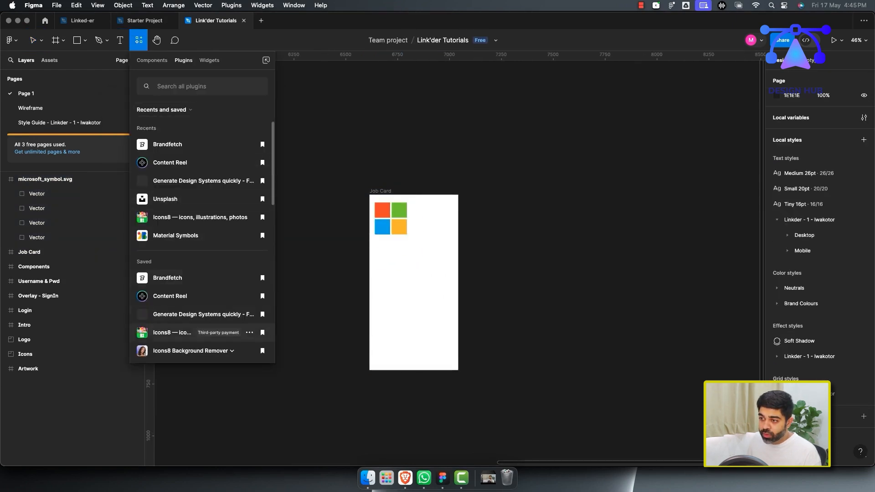
scroll(205, 297, "down", 2)
left_click(174, 312)
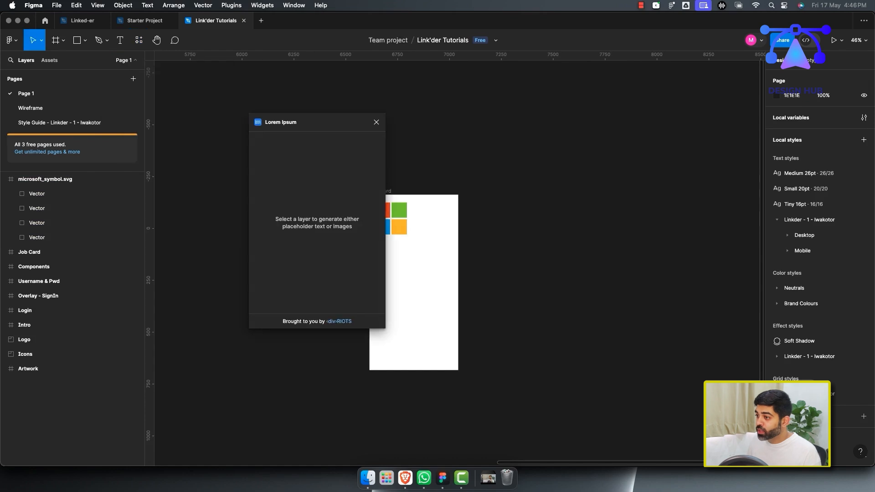
left_click_drag(317, 122, 265, 97)
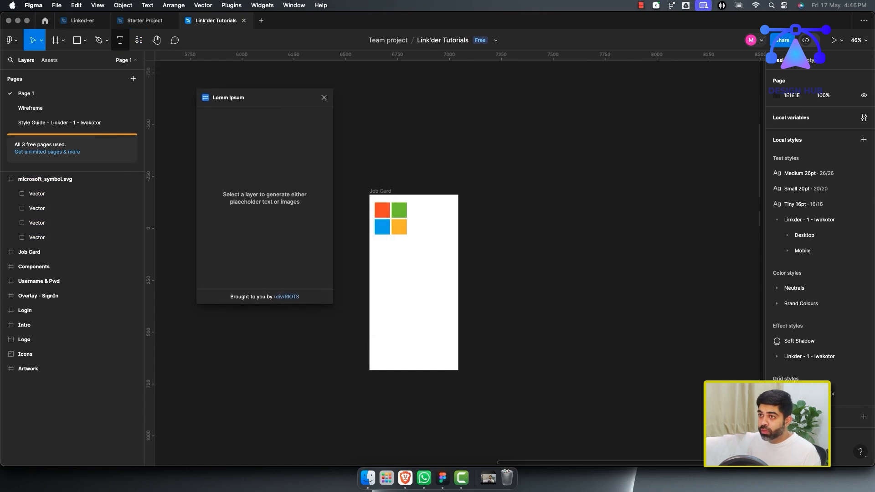
left_click_drag(413, 203, 450, 215)
left_click(264, 164)
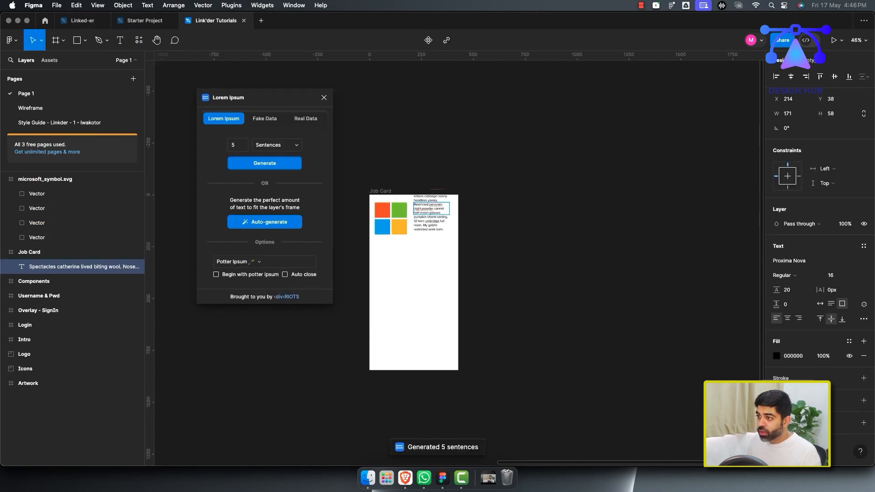
Regenerate the placeholder text as 2 words of Lorem Ipsum (Classic).
left_click(276, 145)
left_click(269, 134)
key("BackSpace")
type("2")
left_click(265, 163)
scroll(424, 215, "up", 3)
left_click(265, 262)
left_click(256, 184)
left_click(265, 163)
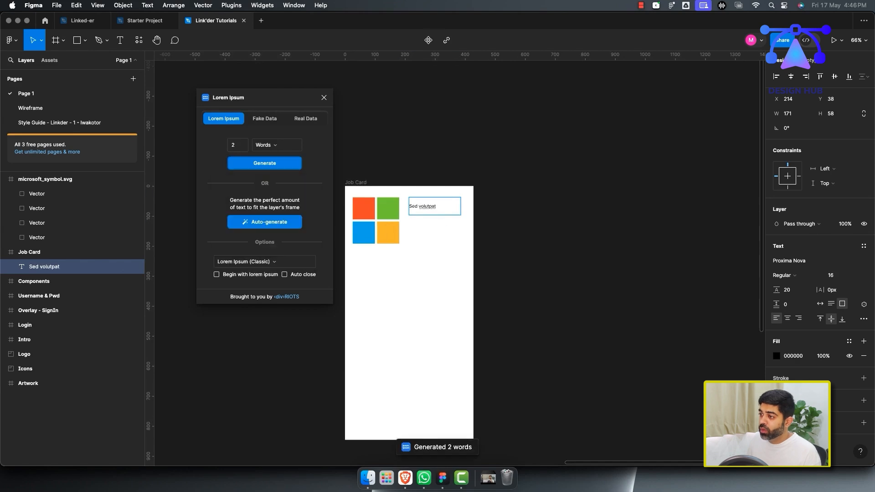
Move the logo and the placeholder text together into the frame's top-left corner.
left_click(389, 232)
left_click(45, 179)
left_click(4, 179)
left_click_drag(399, 243, 377, 222)
left_click_drag(428, 205, 402, 201)
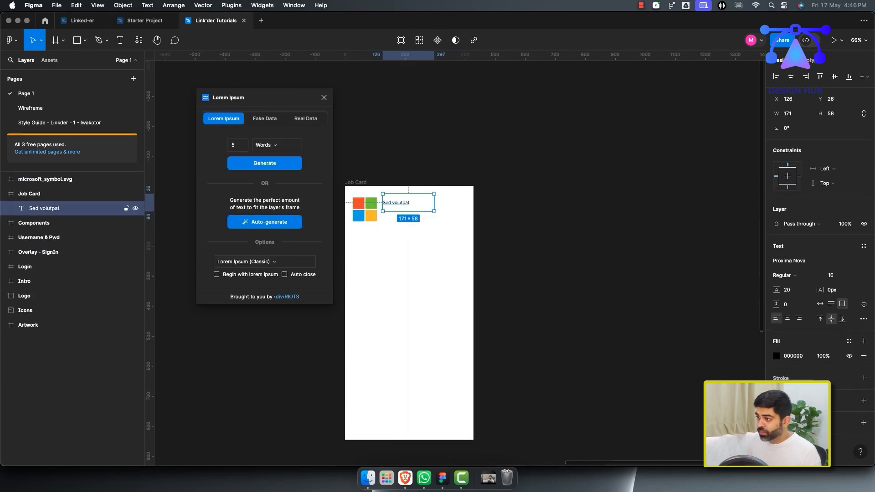
Set the placeholder text's font size to 24.
scroll(401, 201, "up", 5)
left_click(838, 275)
type("24")
key("Return")
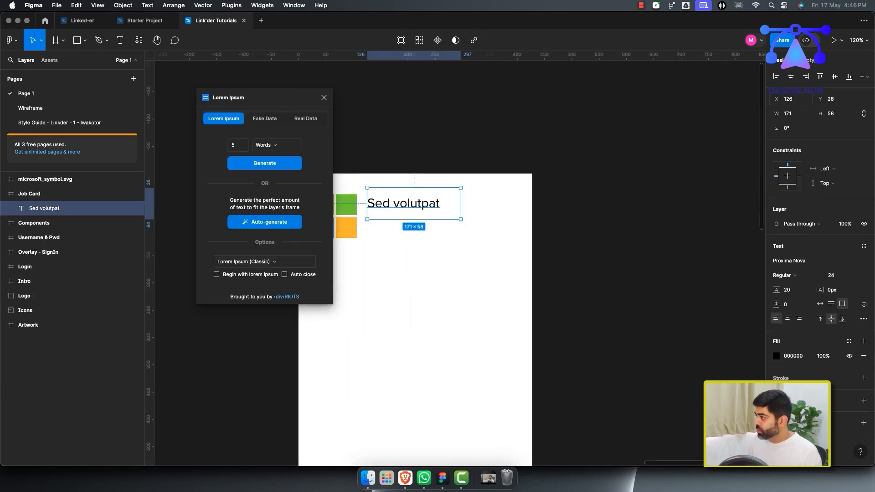
Duplicate the text twice and change the last copy to "3 weeks ago".
key("super+d")
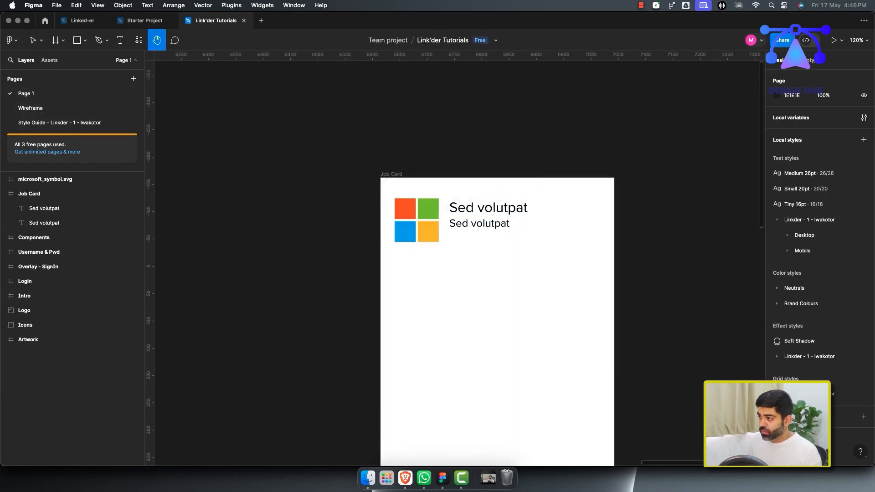
key("super+d")
key("Return")
type("3 weeks ago")
key("Escape")
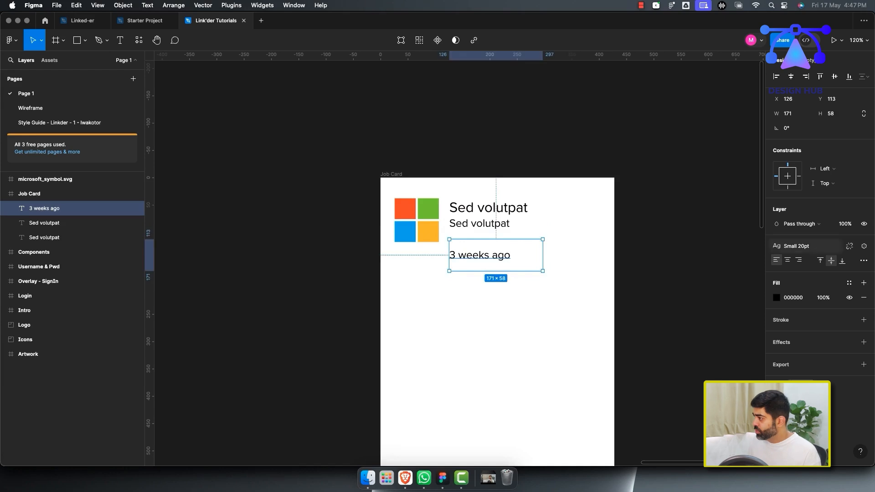
Apply the Small 20pt text style to "3 weeks ago" and move it up under the second line.
left_click(797, 246)
scroll(474, 250, "up", 4)
left_click_drag(474, 250, 475, 223)
Move the Microsoft logo layer inside the Job Card frame.
left_click(482, 212, "shift")
left_click_drag(332, 151, 524, 250)
left_click(64, 179)
left_click_drag(64, 179, 62, 201)
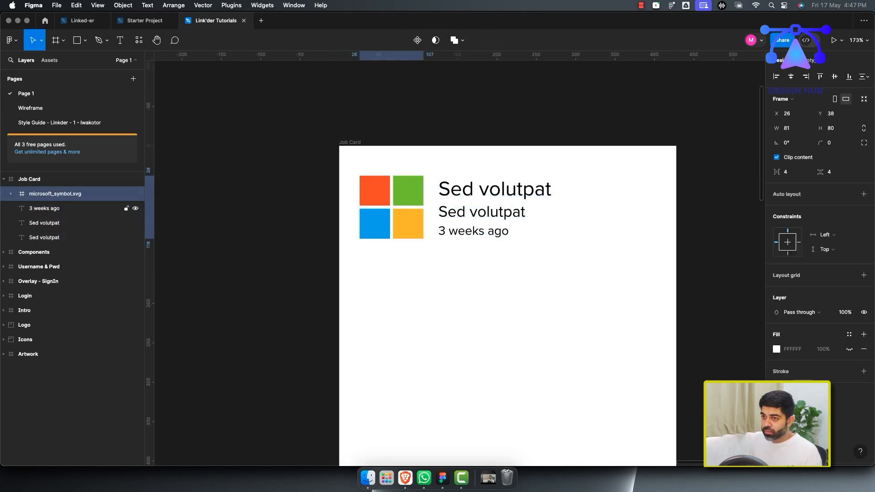
Group the logo with the three text layers.
left_click(55, 237, "shift")
left_click(374, 262)
scroll(374, 262, "down", 1)
left_click(55, 193)
left_click(55, 237, "shift")
key("super+g")
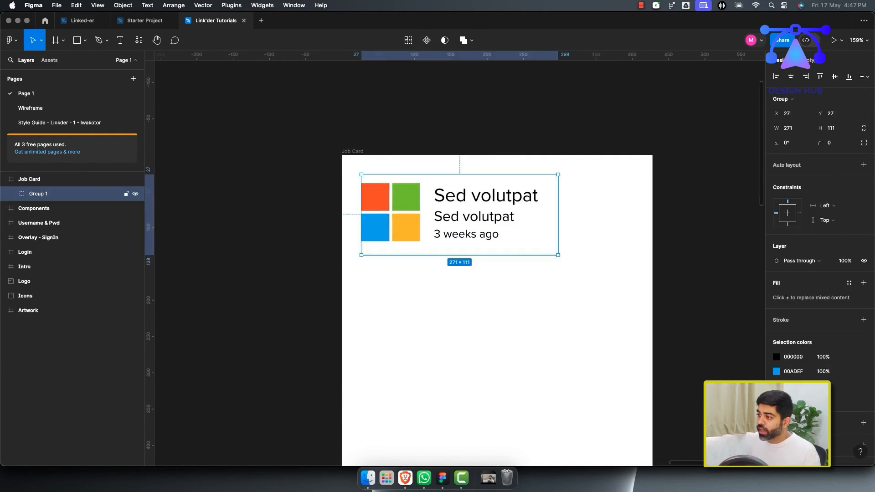
Review the Browse Jobs wireframe's stats, description and button sections.
scroll(474, 200, "down", 3)
scroll(475, 201, "right", 2)
scroll(474, 200, "down", 2)
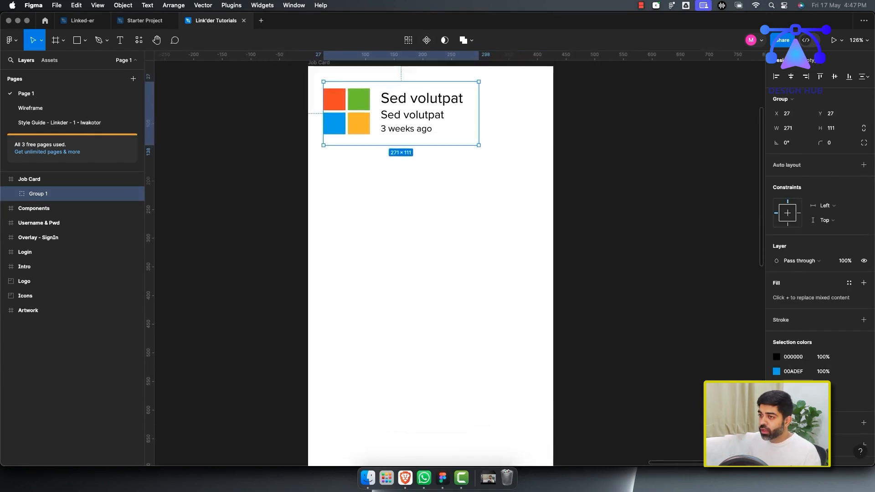
left_click(31, 108)
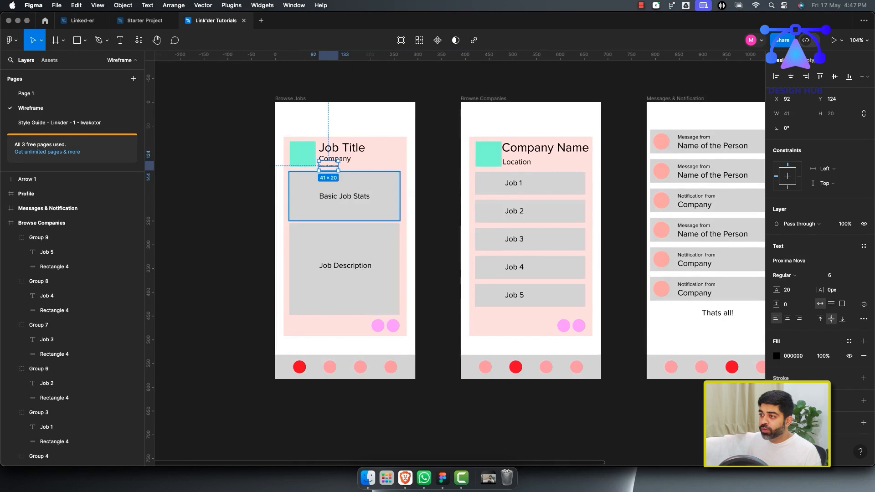
left_click(343, 197)
left_click(344, 263)
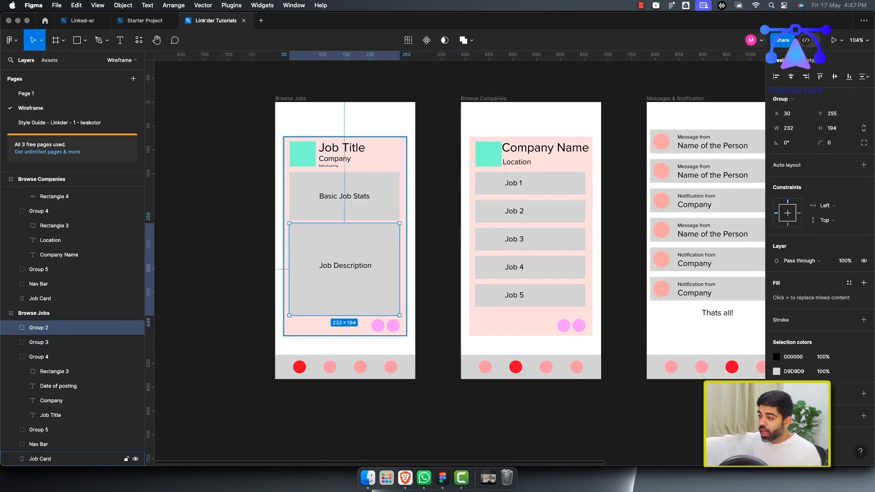
left_click(379, 326)
scroll(73, 319, "up", 6)
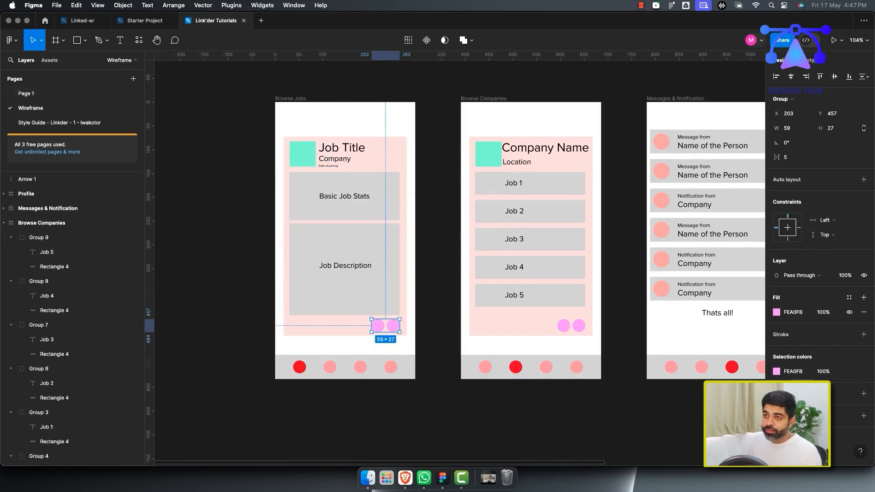
On Page 1, add a "Job Stats" text box below the header group and shrink it to one line.
left_click(28, 94)
key("t")
left_click_drag(329, 160, 535, 275)
type("Job")
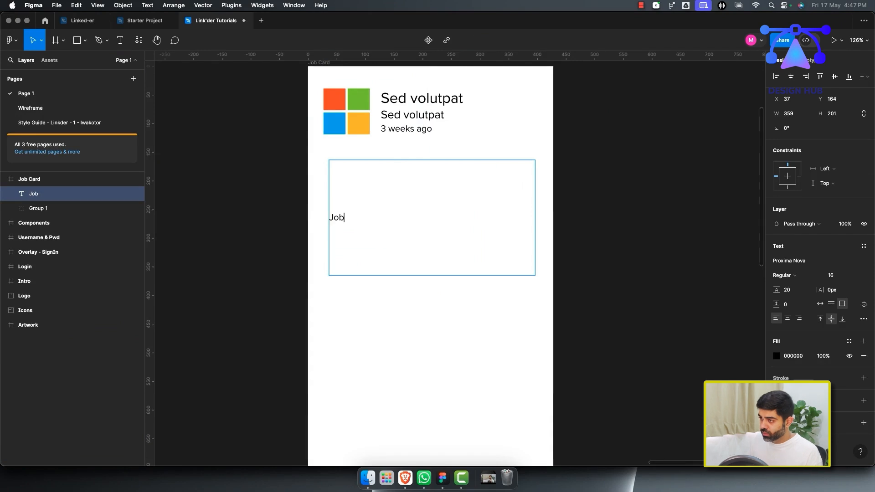
type(" Stats")
key("Escape")
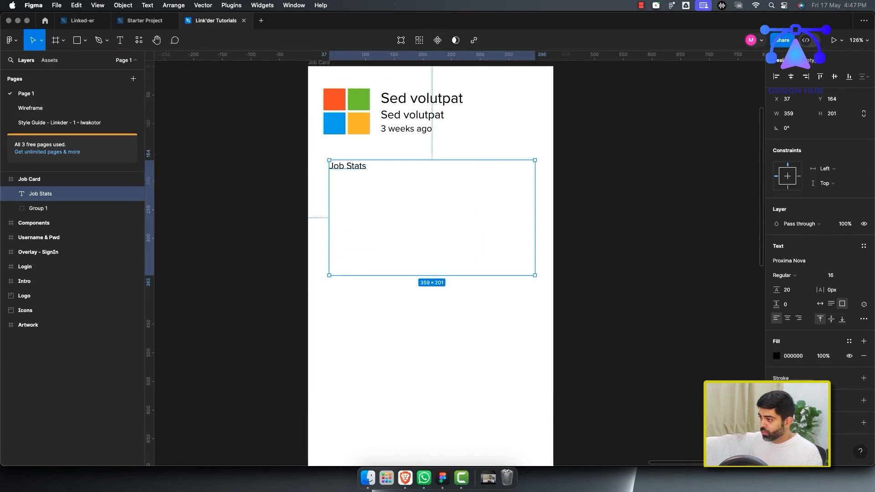
left_click_drag(432, 275, 433, 174)
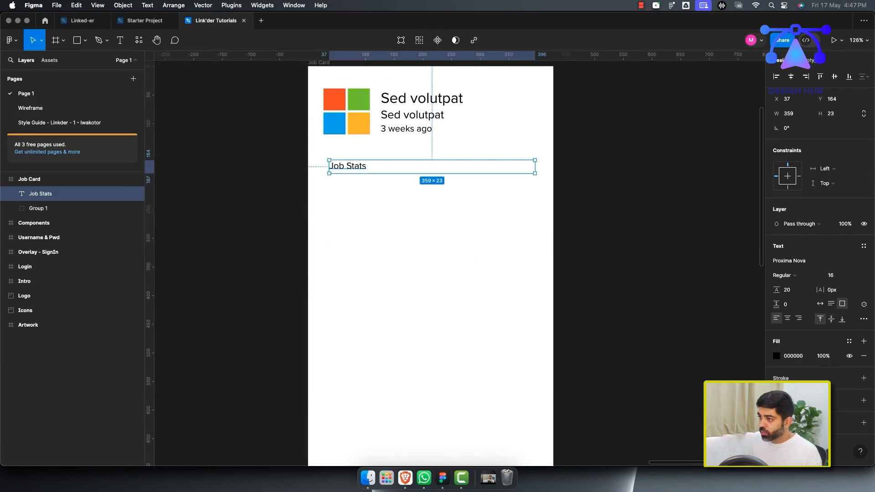
key("Escape")
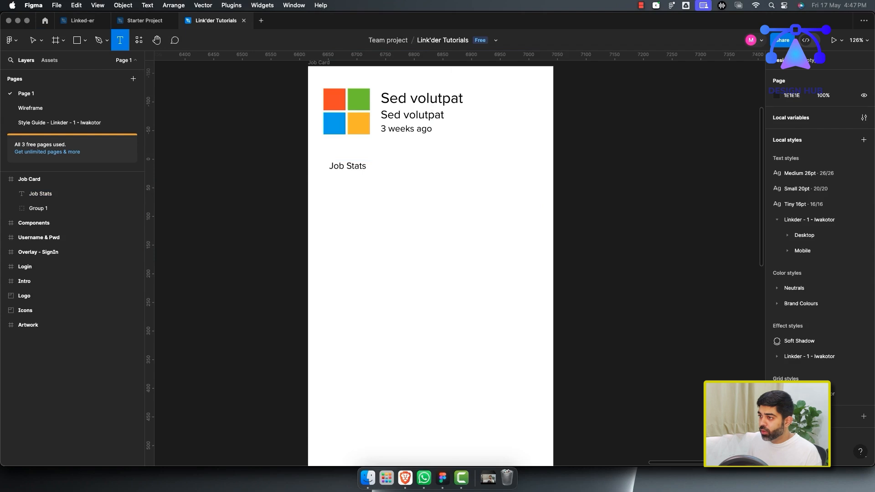
Draw a text box below "Job Stats" and fill it with Lorem Ipsum plugin auto-generated placeholder text.
left_click_drag(324, 176, 531, 303)
left_click(139, 41)
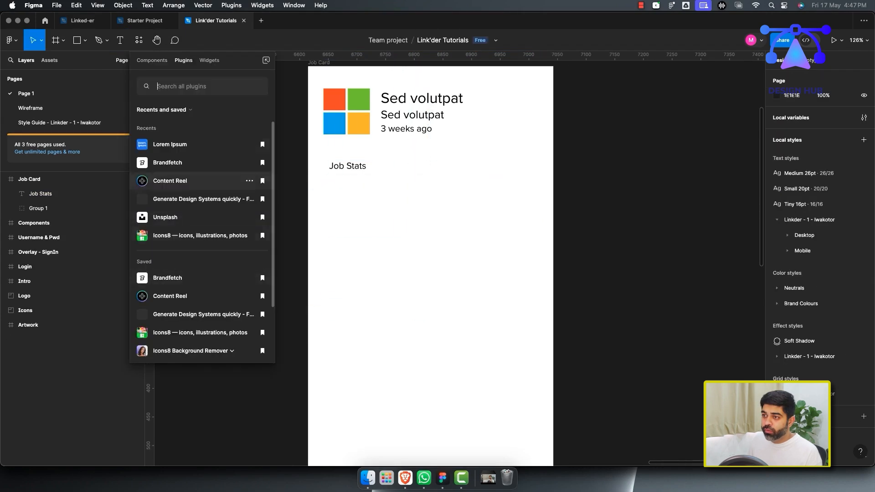
left_click(170, 144)
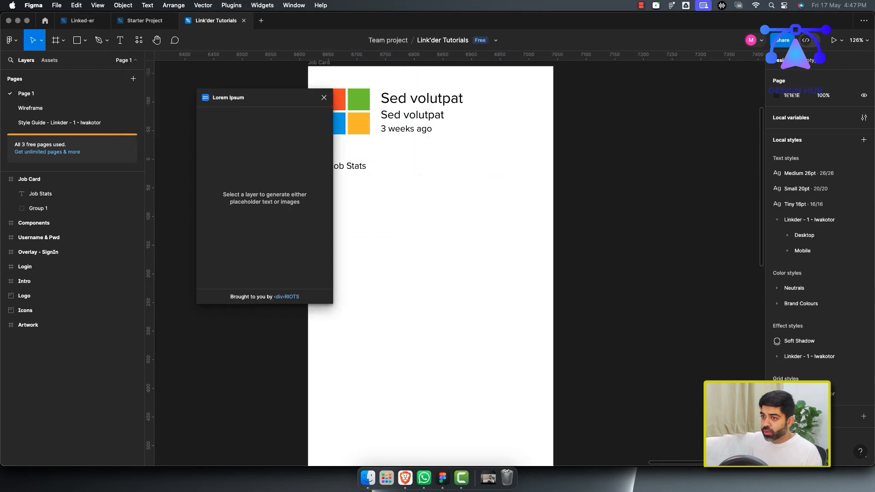
left_click_drag(269, 98, 231, 93)
left_click(120, 40)
left_click_drag(329, 173, 535, 251)
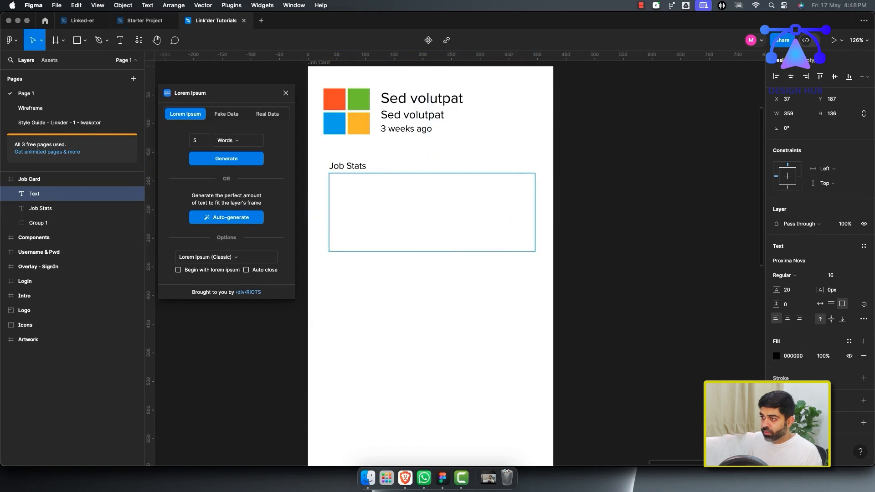
left_click(226, 218)
Apply a Linkder mobile heading text style to "Job Stats" and move the paragraph slightly down.
left_click(350, 167)
left_click(864, 246)
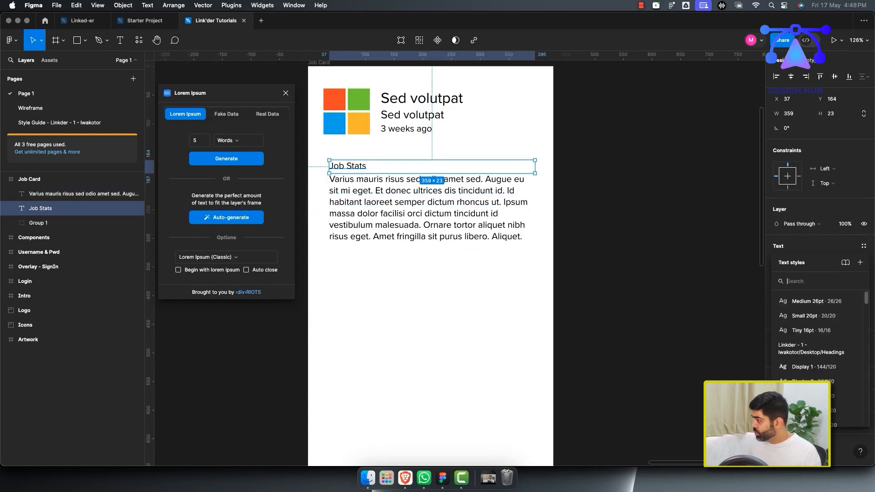
scroll(816, 349, "down", 10)
left_click(816, 351)
left_click(598, 269)
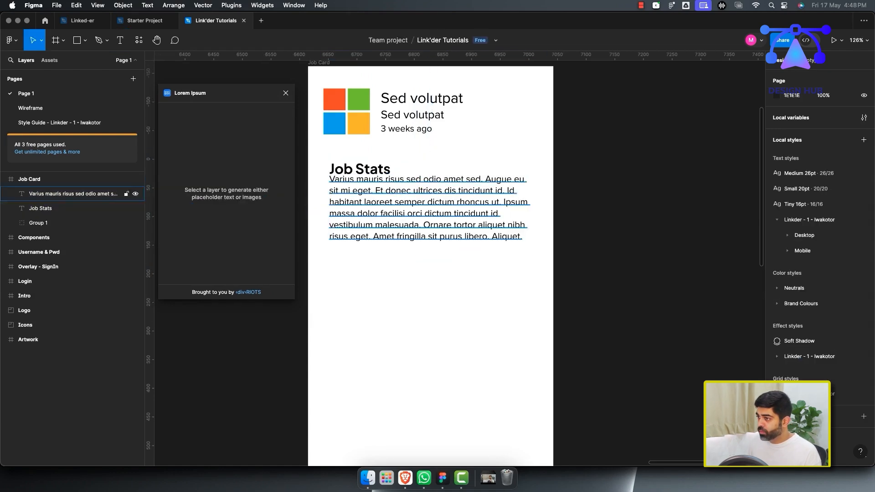
left_click_drag(410, 211, 410, 219)
Duplicate the Job Stats heading and its paragraph into the space below them.
left_click(365, 169, "alt")
left_click(401, 211)
left_click(365, 169)
left_click(401, 211, "shift")
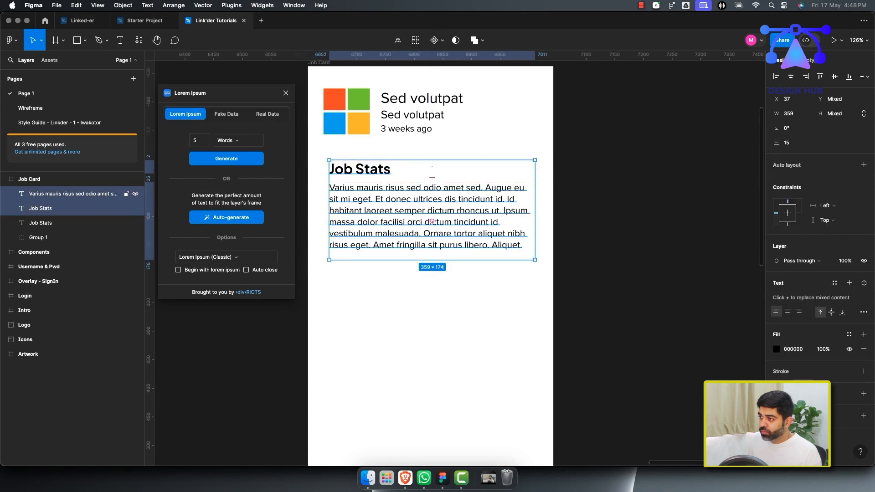
left_click_drag(374, 169, 374, 274)
Rename the copied heading to "Job Description".
double_click(374, 273)
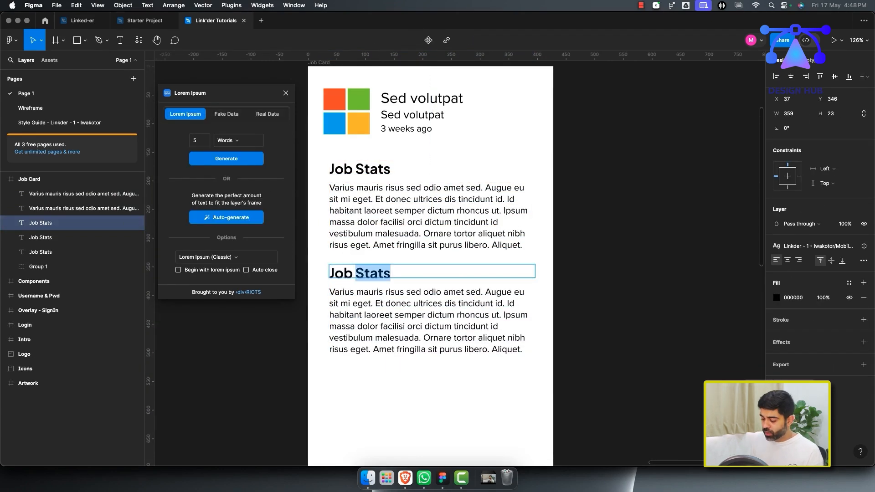
type("Job Descripio")
key("BackSpace")
key("BackSpace")
type("tion")
key("Escape")
left_click(542, 300)
Draw two small circles side by side near the card's bottom right corner.
scroll(543, 299, "down", 3)
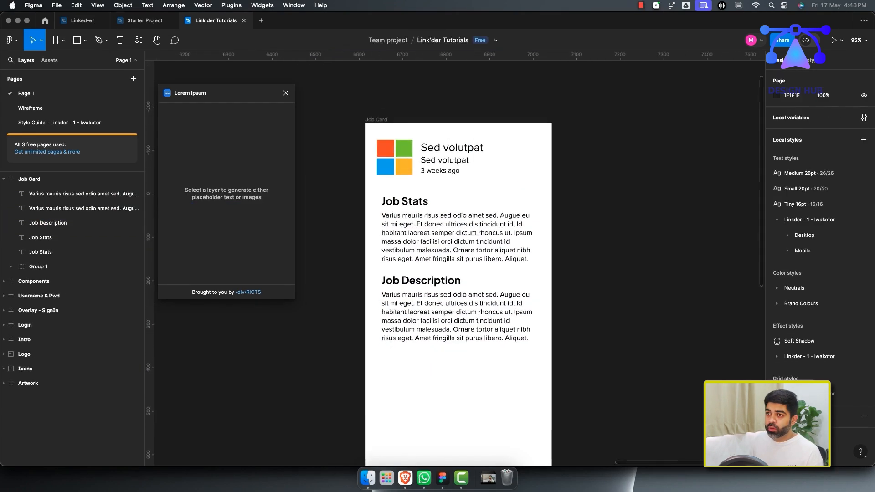
left_click(30, 108)
left_click(28, 94)
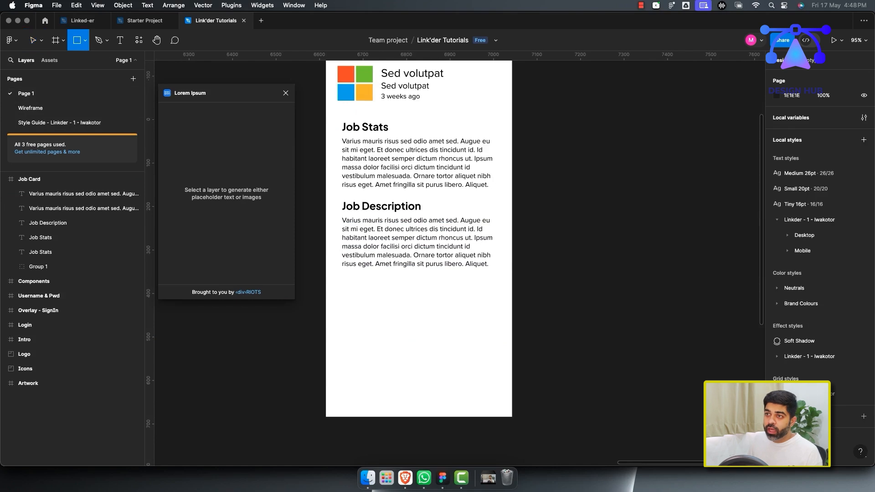
left_click(85, 40)
left_click(68, 94)
mouse_move(433, 328)
left_mouse_down()
mouse_move(446, 340)
mouse_move(462, 334)
left_mouse_up()
mouse_move(384, 313)
left_mouse_down()
mouse_move(465, 347)
mouse_move(484, 314)
left_mouse_up()
left_click(429, 255)
left_click_drag(429, 274, 428, 305)
left_click_drag(454, 338, 498, 404)
Enlarge the Job Description paragraph box and auto-generate placeholder text to fill it.
left_click(431, 268)
left_click_drag(431, 304, 430, 377)
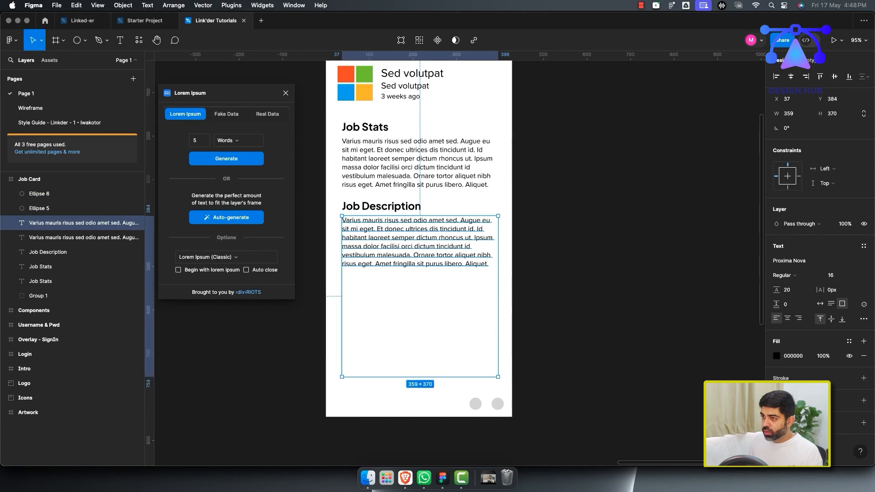
left_click(227, 217)
left_click(542, 273)
scroll(460, 294, "down", 1)
left_click(456, 294)
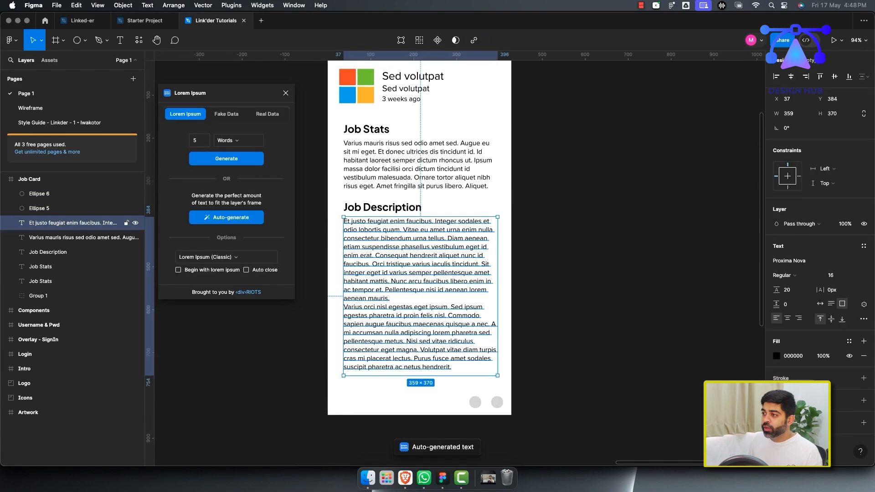
Add an "S" text label and center it on the first circle.
left_click(538, 232)
scroll(411, 296, "down", 4)
scroll(410, 297, "up", 1)
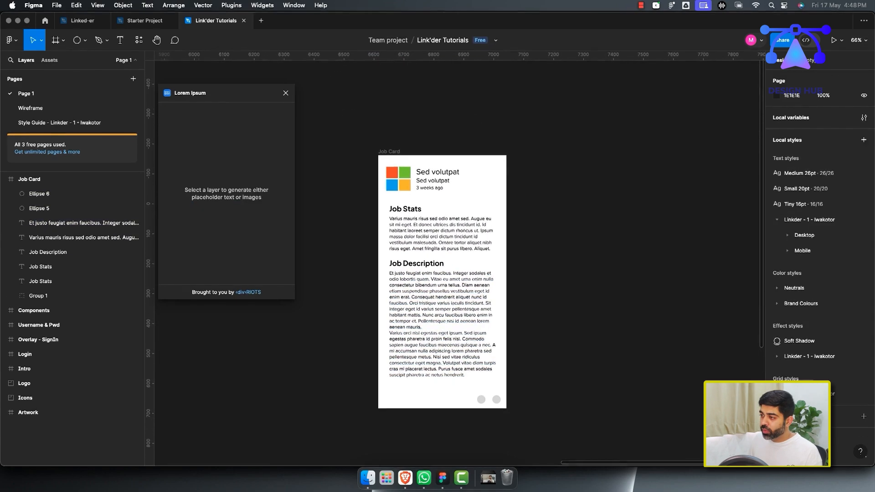
left_click_drag(468, 389, 502, 405)
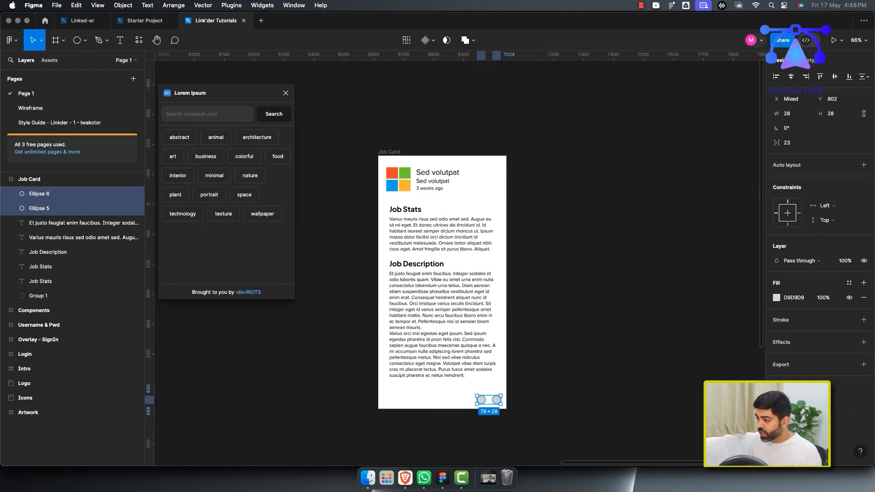
key("Escape")
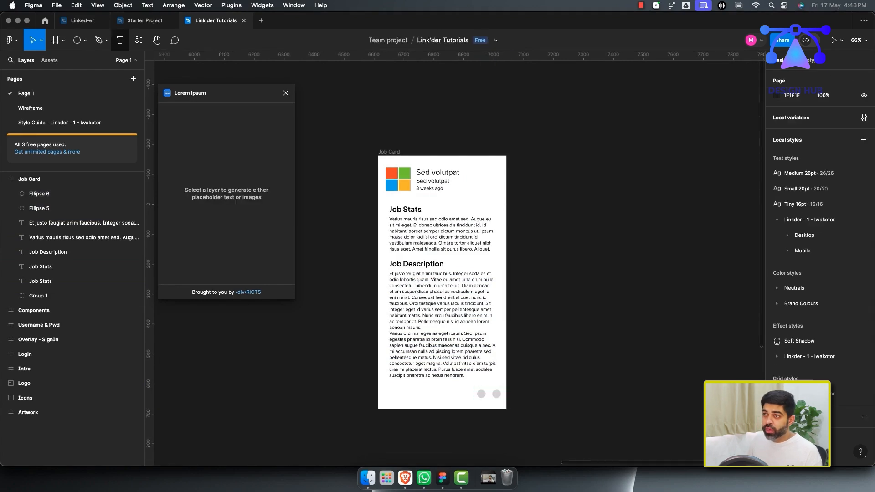
scroll(490, 400, "up", 10)
left_click(386, 359)
type("S")
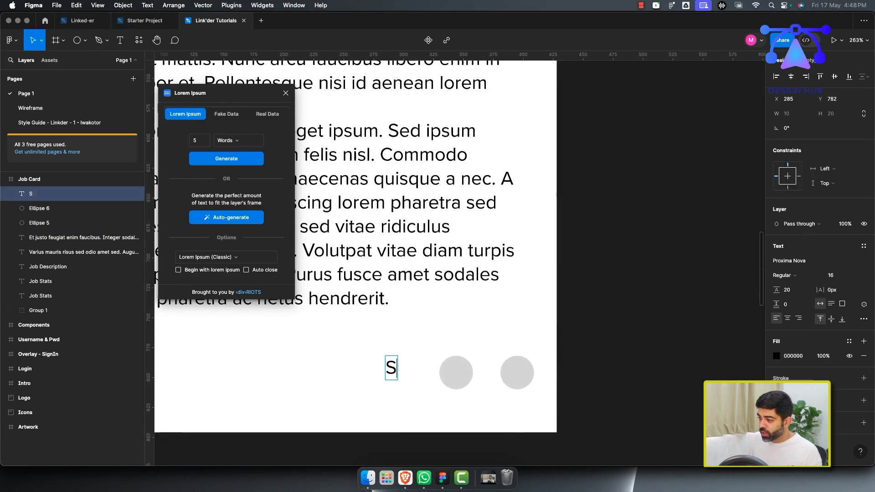
key("Escape")
left_click_drag(392, 368, 456, 373)
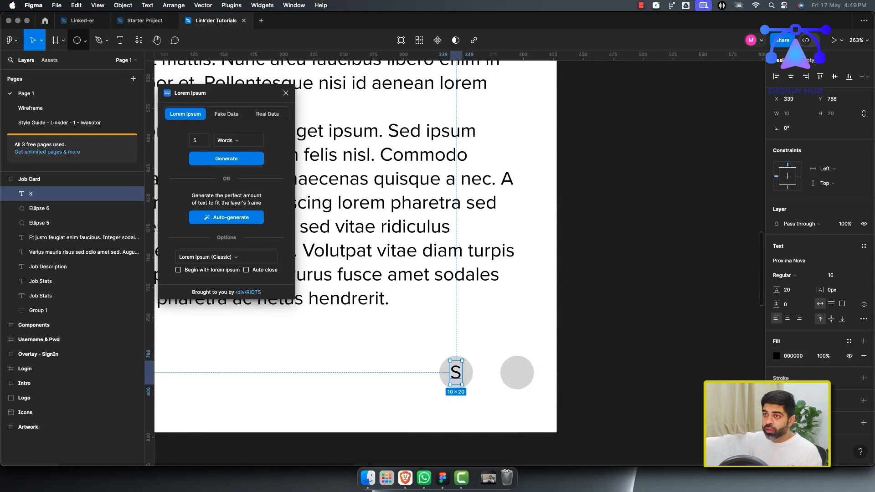
Duplicate the label onto the second circle and change it to "K".
key("Escape")
left_click(456, 373)
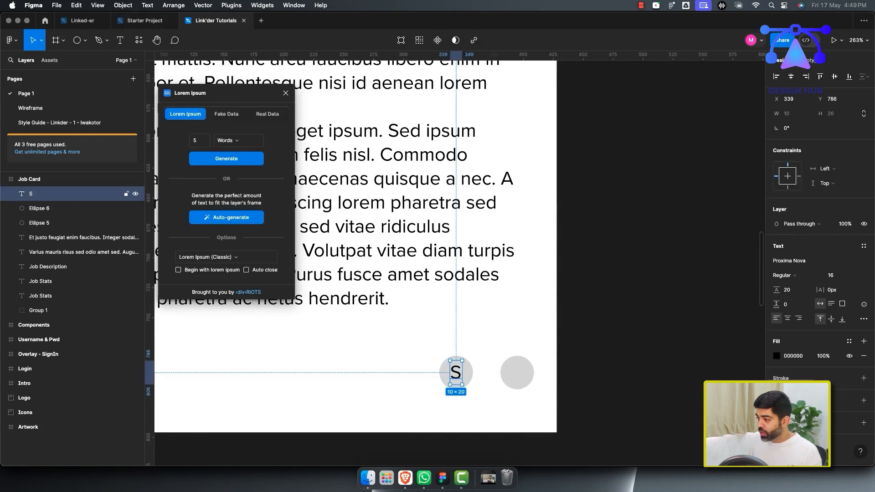
left_click_drag(456, 373, 517, 373)
key("Return")
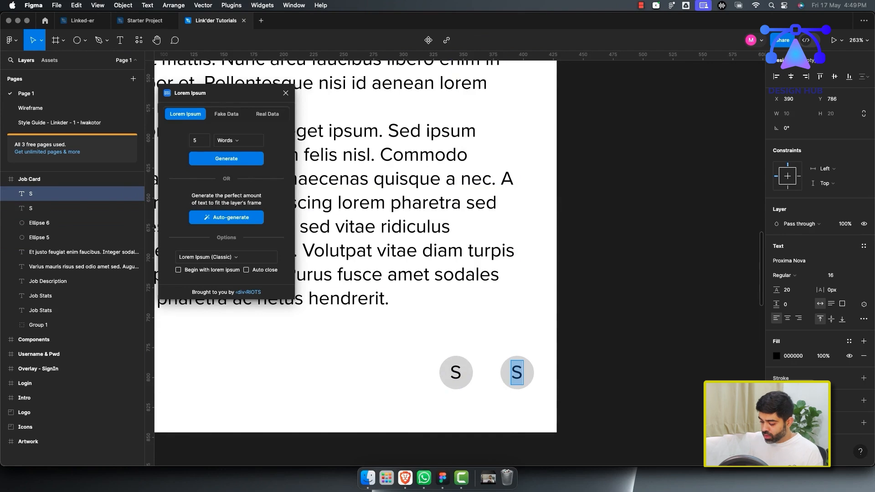
type("K")
key("Escape")
key("Escape")
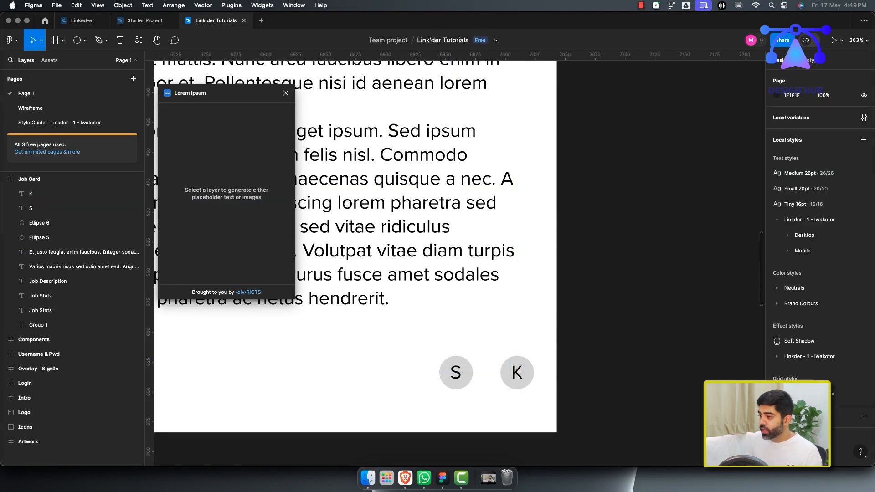
Change the second circle's letter to "B".
scroll(517, 373, "down", 5)
scroll(519, 348, "down", 2)
left_click_drag(430, 338, 528, 395)
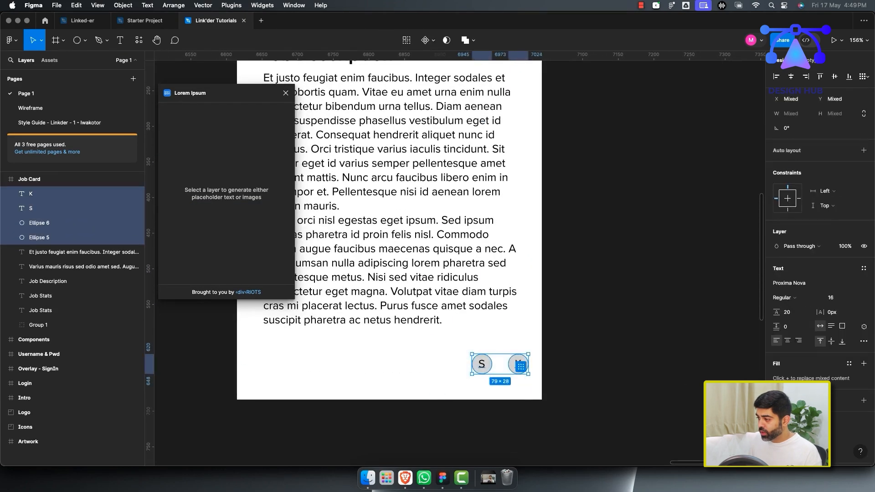
left_click_drag(503, 346, 529, 375)
double_click(518, 365)
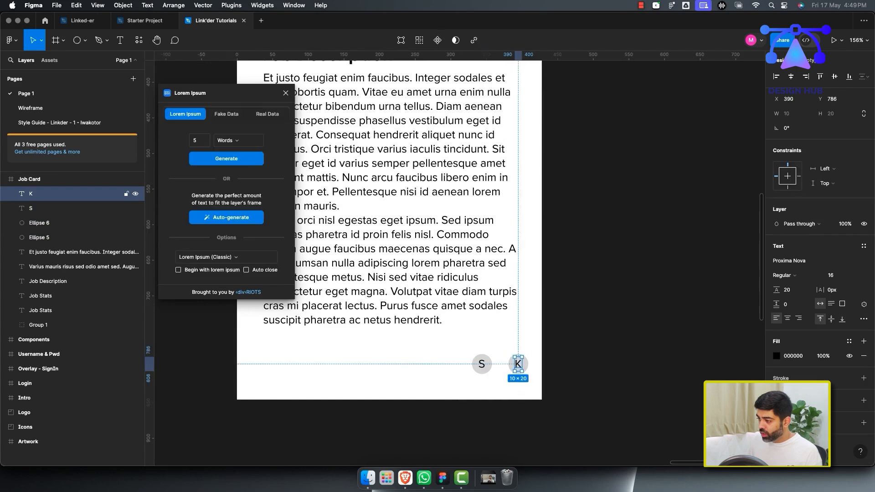
key("Escape")
left_click_drag(464, 347, 491, 375)
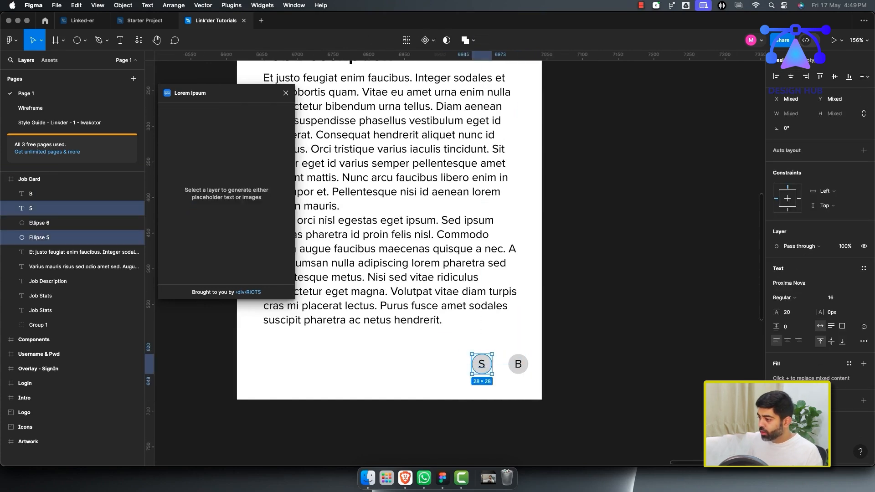
left_click(524, 340)
scroll(527, 340, "down", 8)
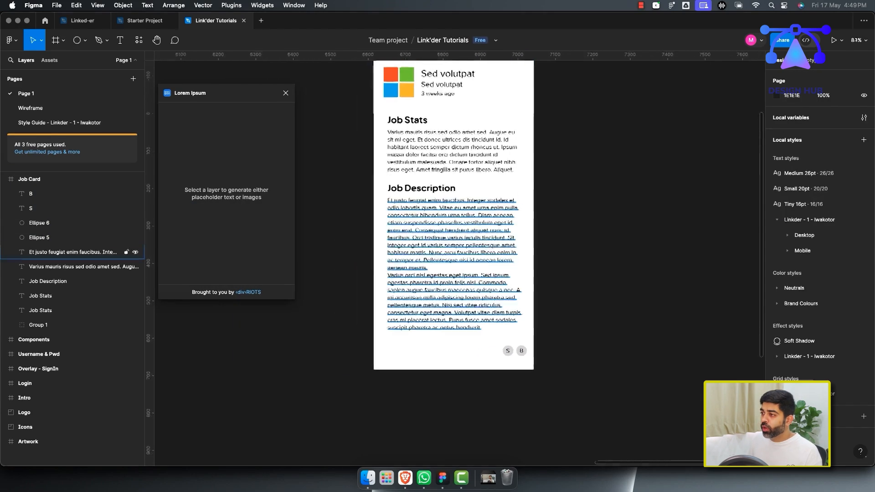
Nudge the header group slightly within the card.
scroll(479, 208, "up", 2)
left_click_drag(370, 109, 478, 160)
key("shift+Right")
left_click_drag(439, 132, 439, 138)
left_click(422, 234)
left_click(445, 301)
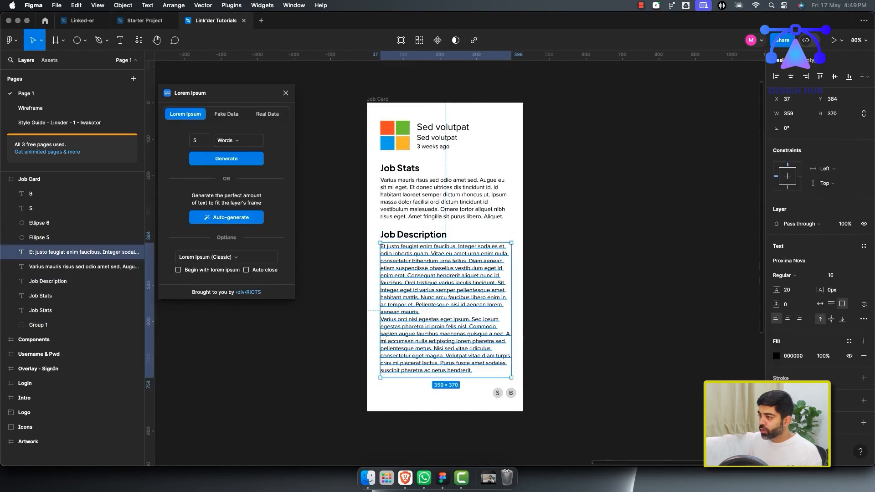
left_click(565, 301)
scroll(453, 329, "down", 5)
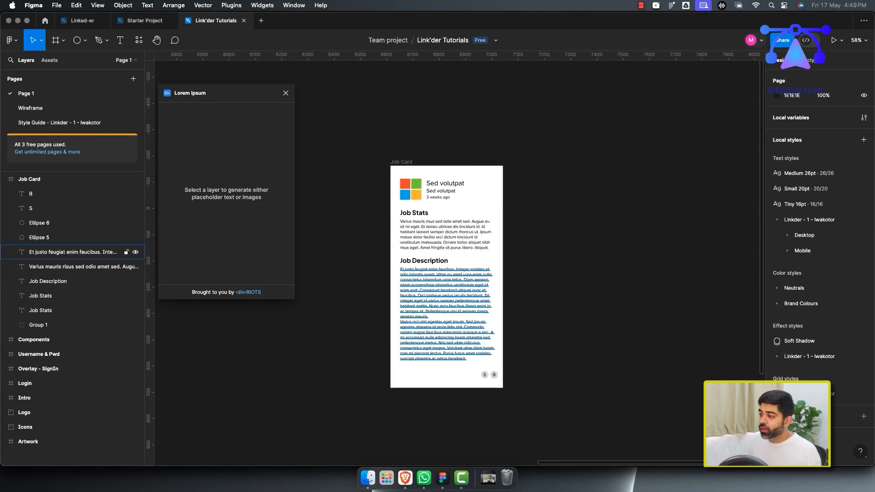
Close the Lorem Ipsum plugin window.
left_click(449, 315)
key("Escape")
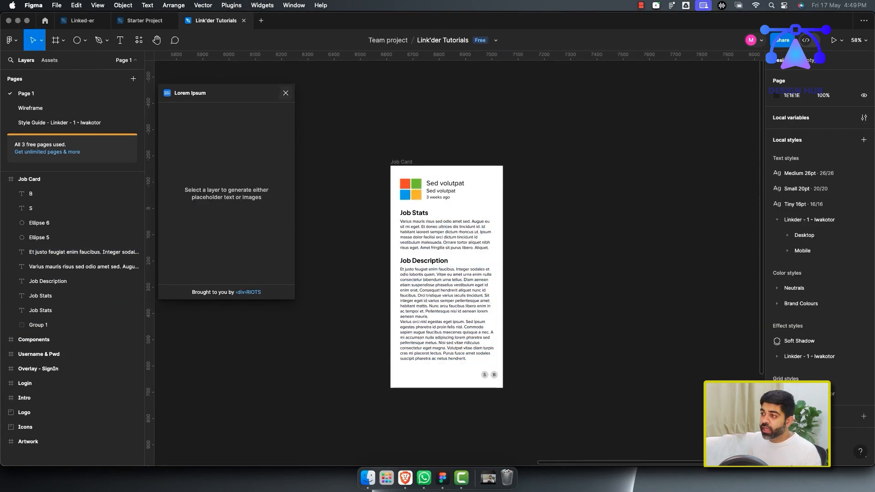
left_click(286, 93)
scroll(394, 276, "up", 5)
scroll(394, 275, "left", 5)
scroll(394, 275, "down", 4)
scroll(393, 275, "right", 5)
scroll(394, 275, "down", 4)
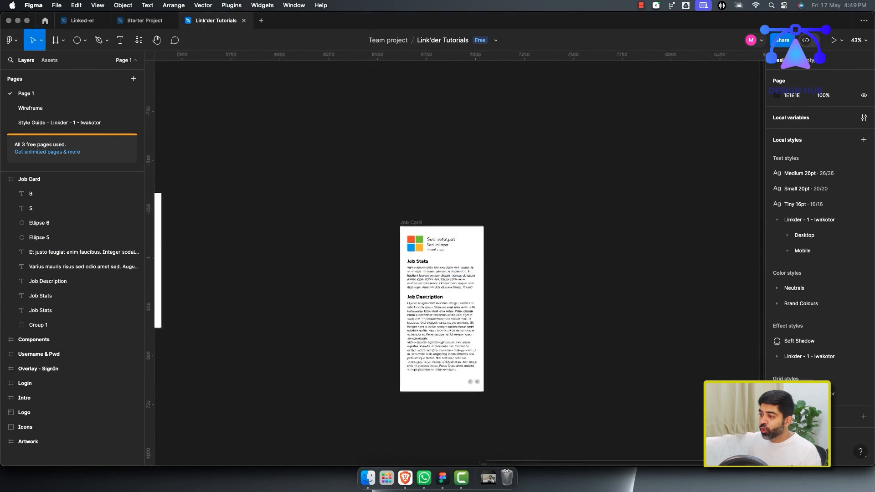
scroll(420, 273, "down", 1)
Move the Job Card frame and duplicate it beside the original.
left_click_drag(412, 224, 256, 185)
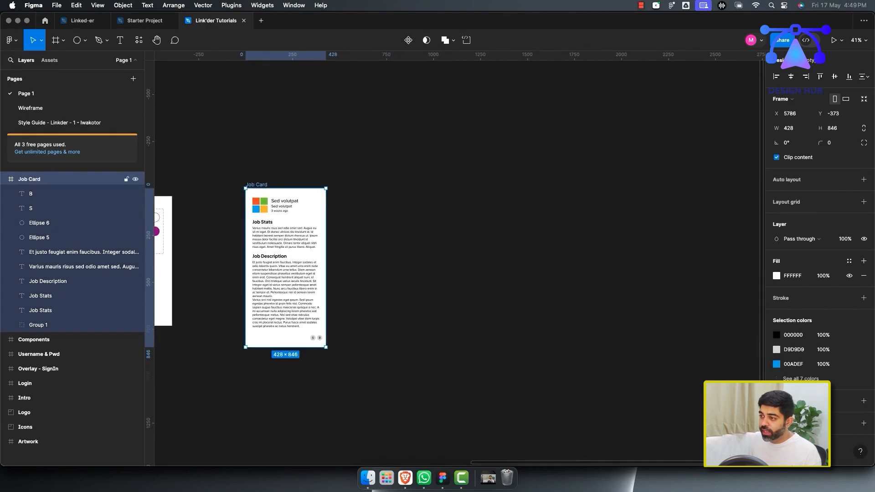
key("super+d")
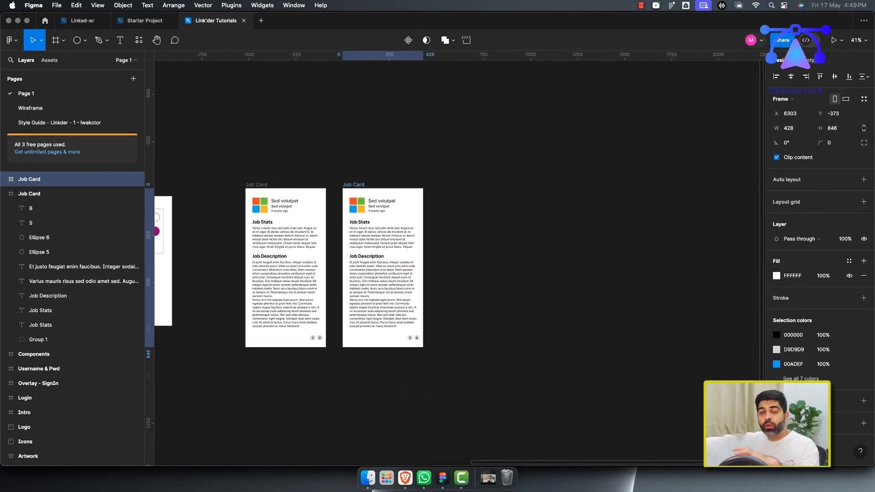
scroll(360, 209, "up", 5)
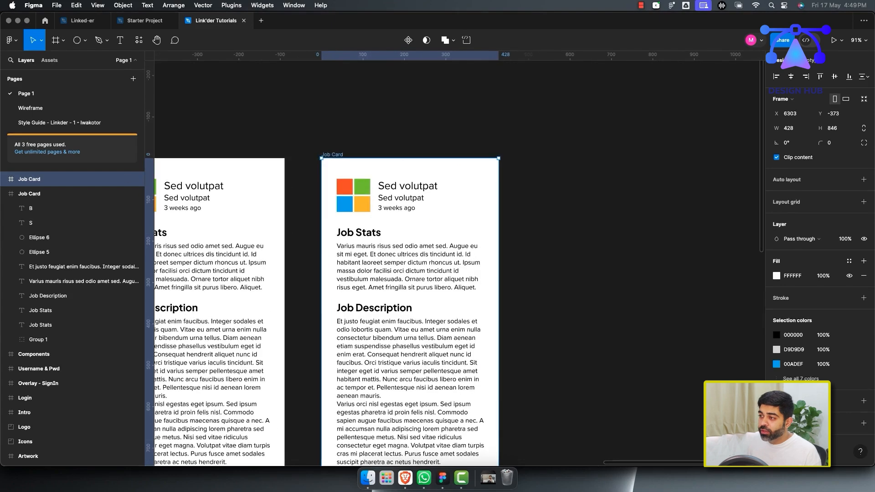
Open the Brandfetch plugin and look up JPMorgan Chase.
left_click(139, 40)
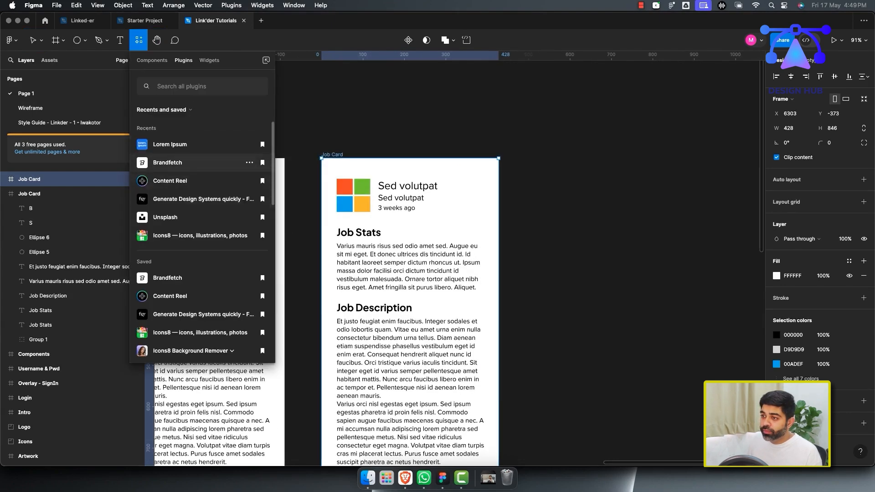
left_click(173, 162)
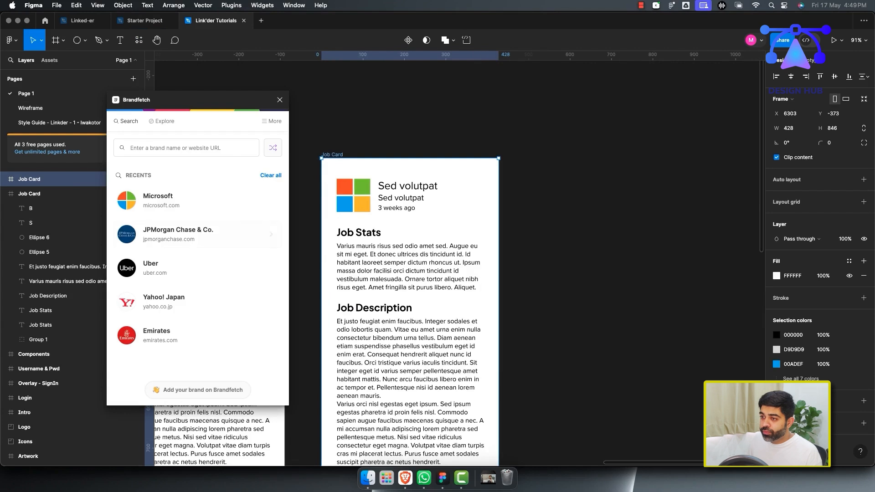
left_click(196, 234)
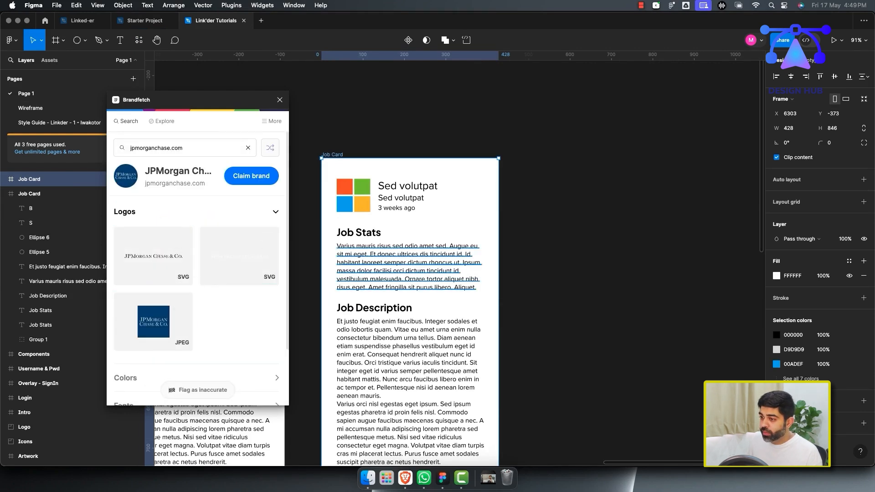
Try to apply the JPMorgan Chase JPEG logo to the duplicated card, then undo it.
left_click(153, 321)
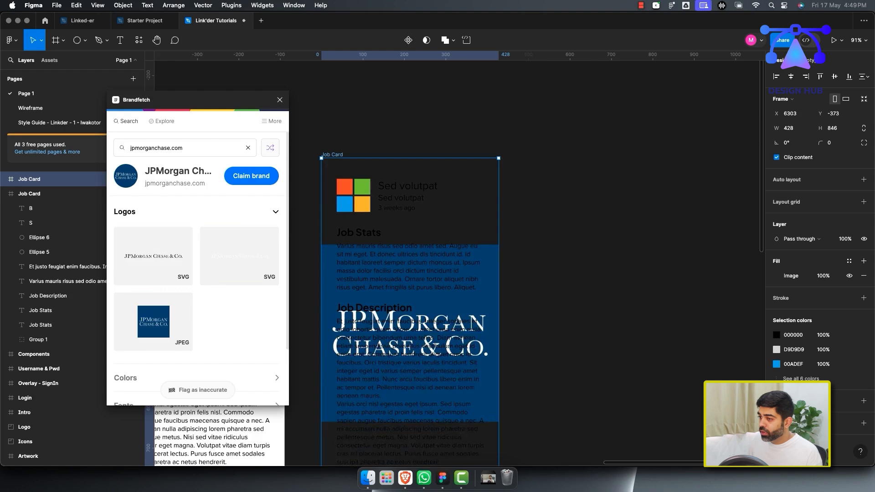
left_click(29, 194)
left_click(29, 179)
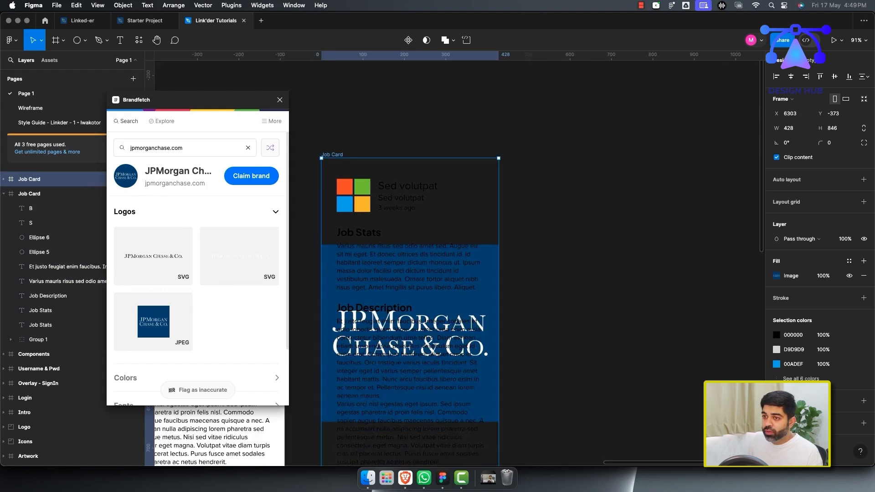
left_click(4, 179)
left_click(38, 325)
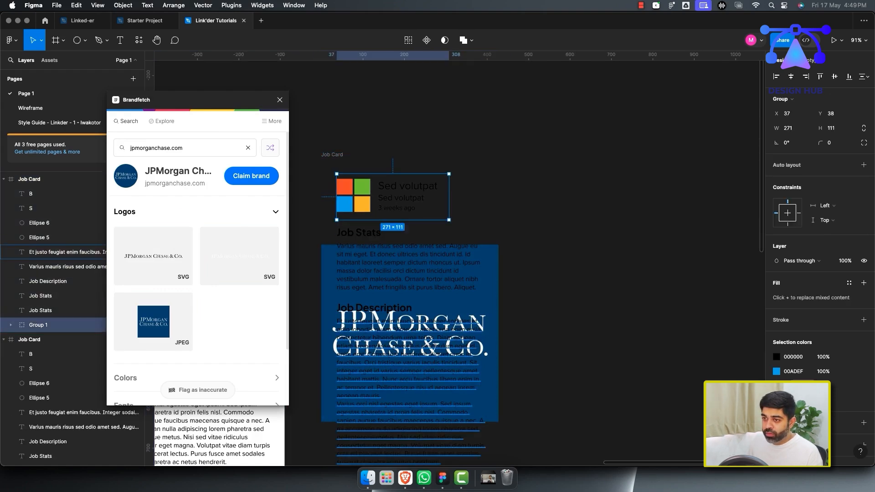
left_click(411, 365)
left_click(547, 346)
key("super+z")
key("super+z")
key("super+z")
key("super+z")
key("super+z")
key("super+z")
key("super+z")
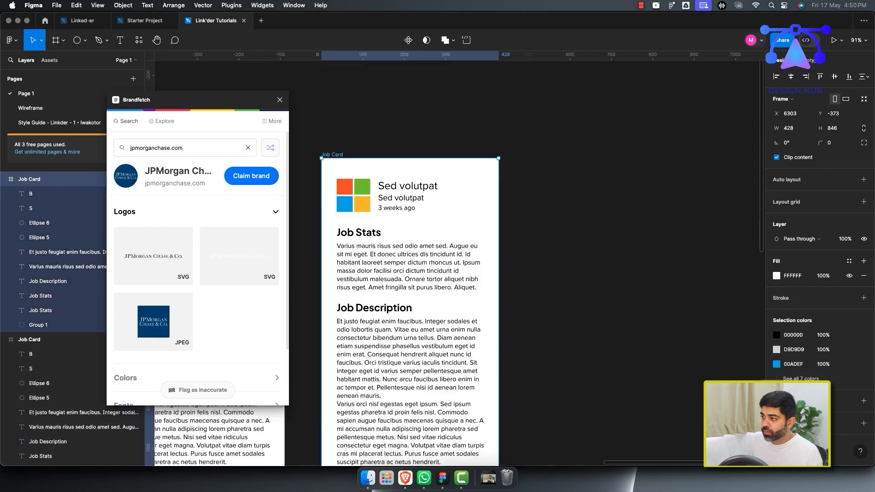
Insert the JPMorgan Chase logo into the duplicated card's header group, replacing the Microsoft logo.
left_click(153, 322)
left_click_drag(517, 321, 354, 183)
left_click(393, 196)
left_click_drag(66, 193, 66, 347)
left_click(66, 354)
key("Delete")
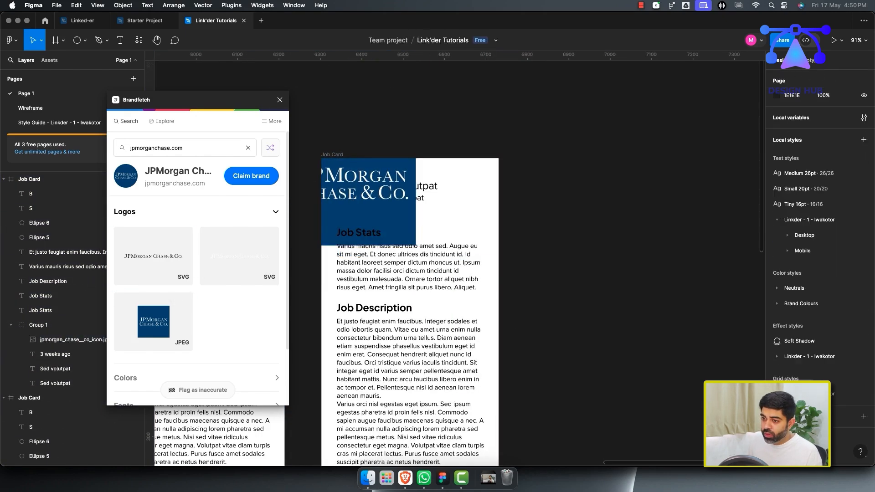
Resize the JPMorgan logo to 84 × 84 beside the job title and close Brandfetch.
left_click(66, 340)
left_click_drag(367, 205, 412, 262)
left_click_drag(461, 302, 372, 212)
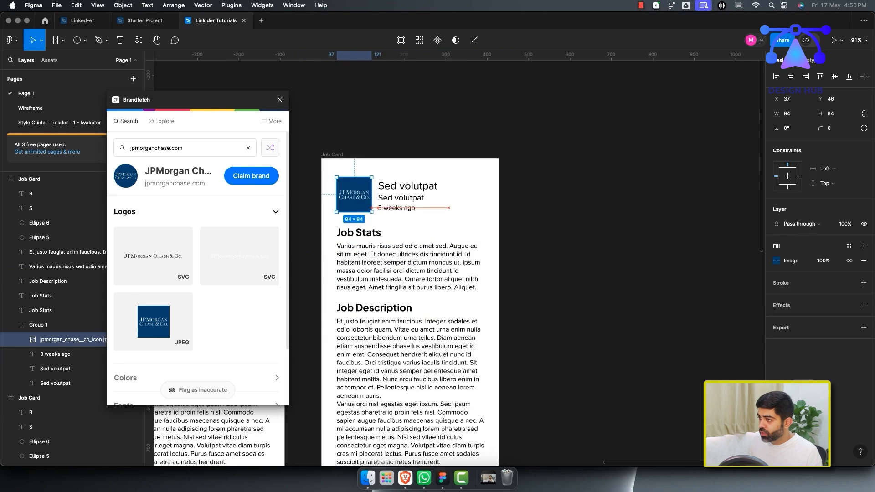
left_click(421, 227)
left_click(280, 99)
Duplicate the JPMorgan job card to the right of it.
scroll(349, 246, "down", 4)
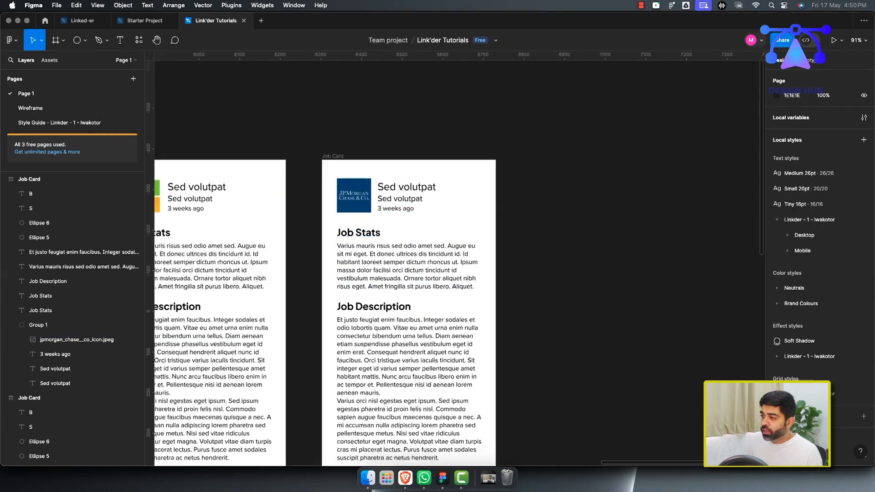
scroll(349, 246, "left", 2)
scroll(481, 251, "down", 2)
scroll(481, 251, "right", 3)
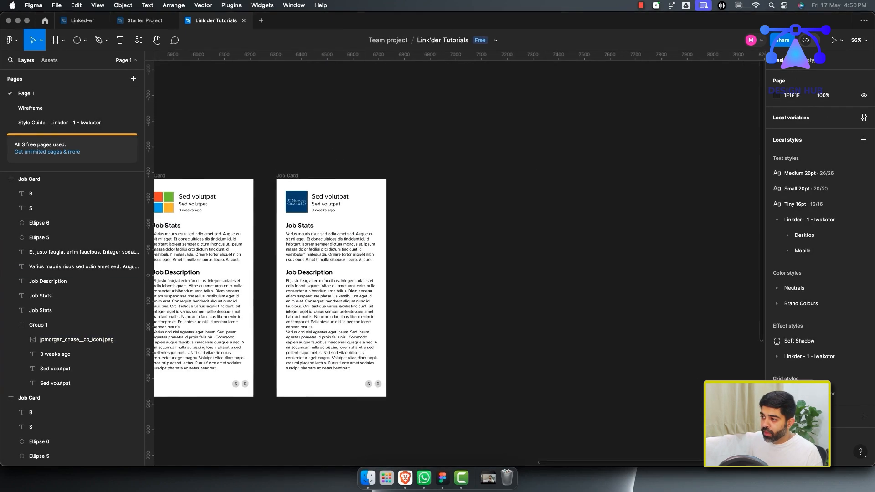
left_click(288, 175, "alt")
left_click_drag(288, 175, 420, 175)
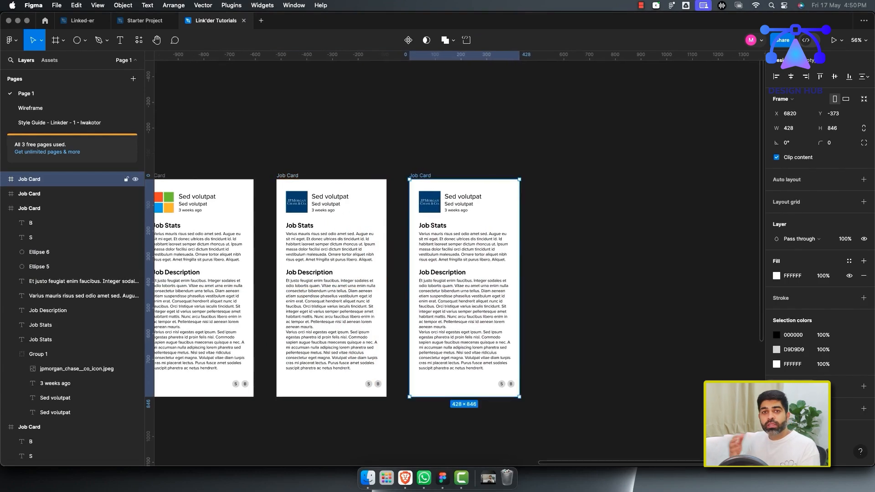
left_click(429, 202, "super")
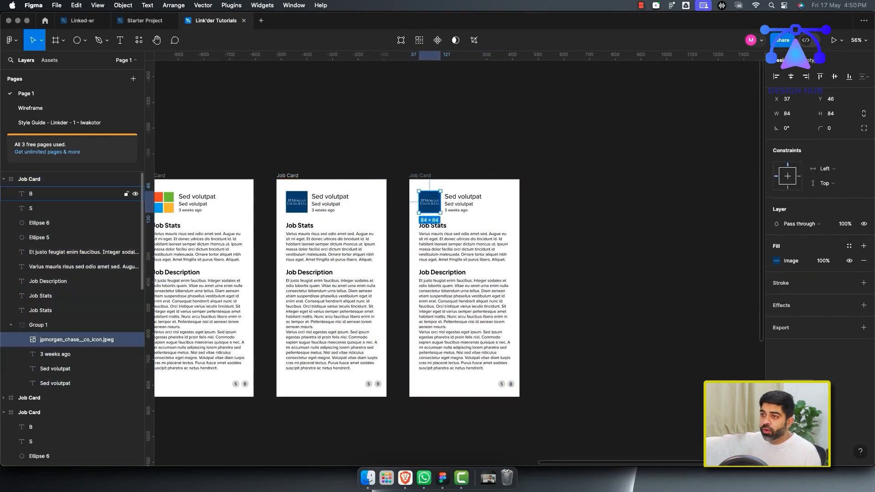
left_click(139, 40)
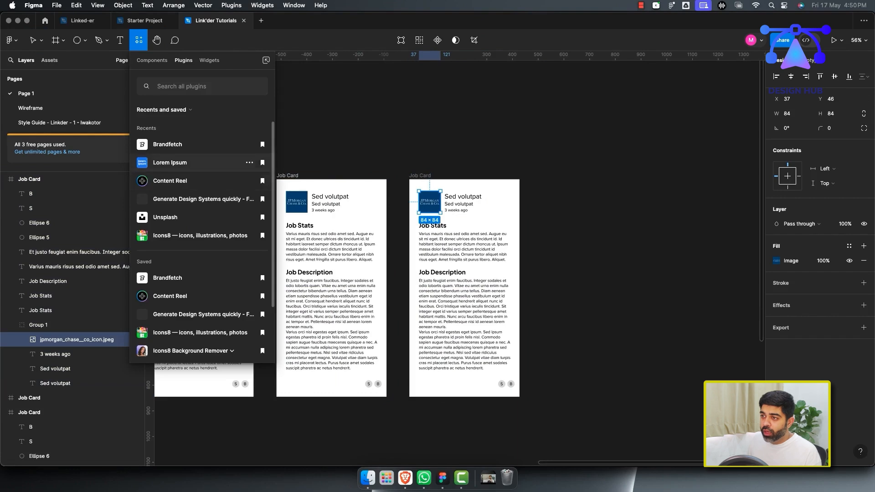
left_click(166, 119)
scroll(410, 274, "left", 2)
scroll(411, 273, "up", 1)
left_click(286, 93)
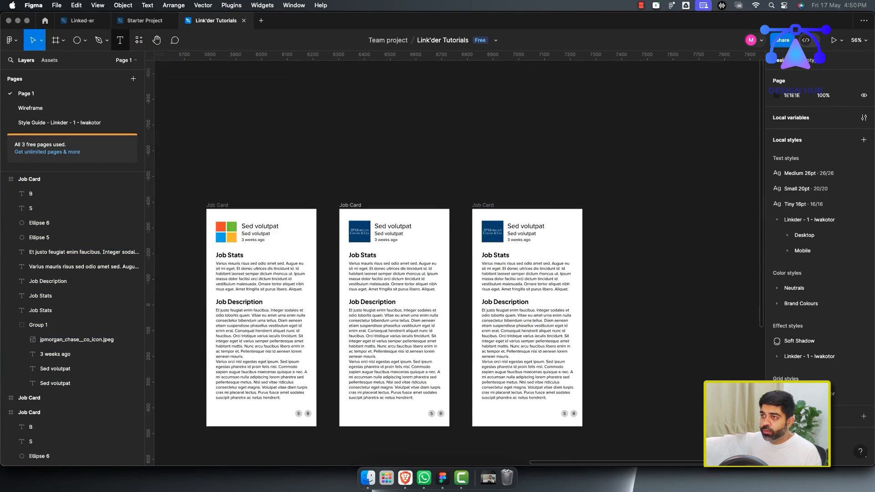
Insert the Uber logo from Brandfetch into the third card's header group, replacing the JPMorgan logo.
left_click(138, 41)
left_click(182, 163)
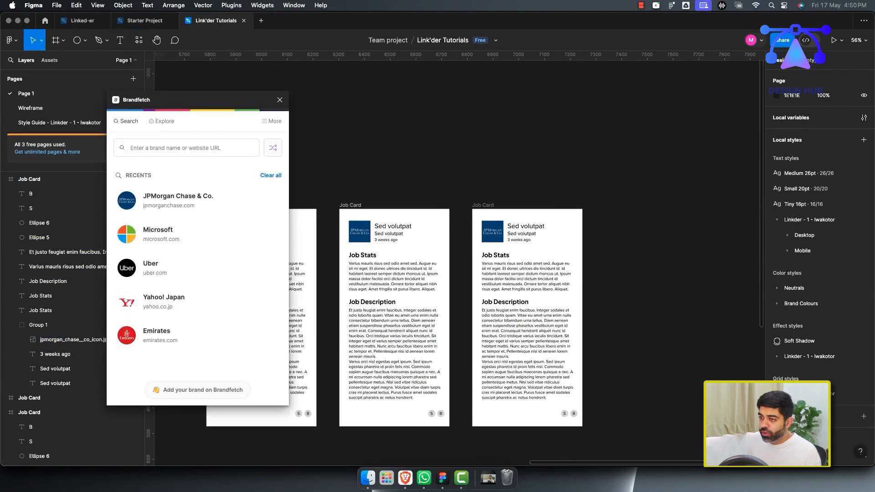
left_click(196, 268)
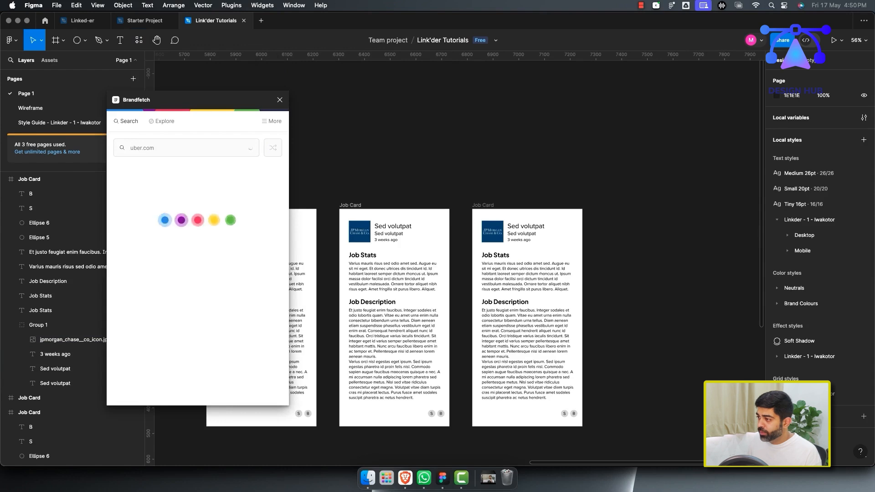
left_click(153, 322)
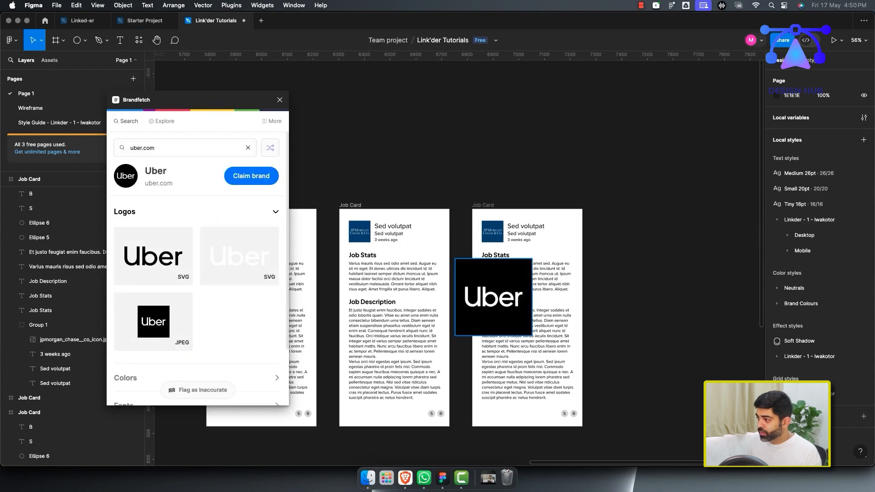
left_click_drag(494, 297, 521, 261)
left_click_drag(46, 318, 46, 347)
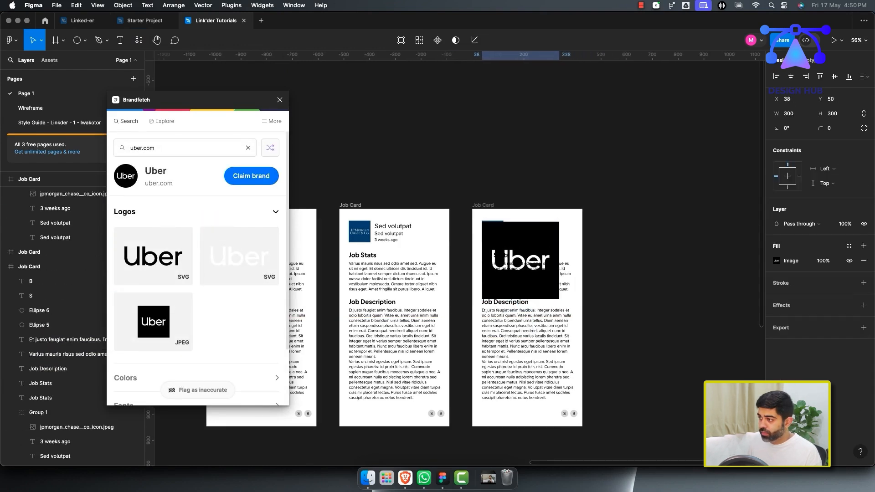
left_click(54, 194)
key("Delete")
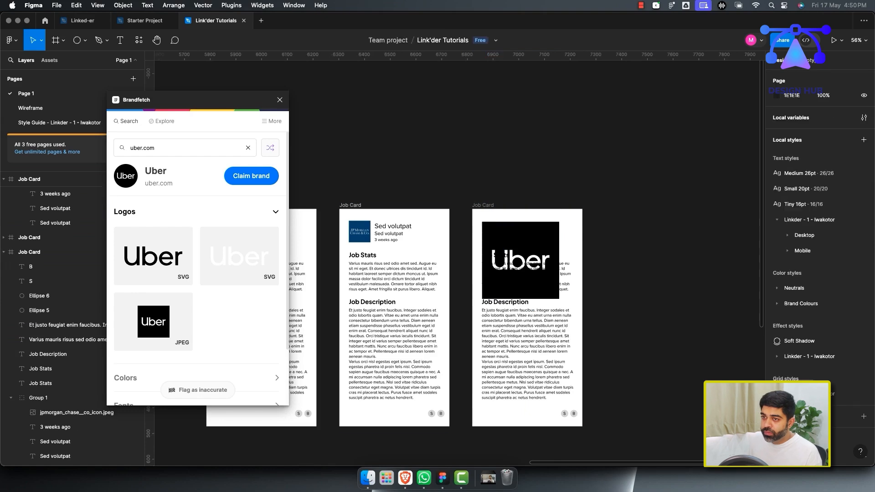
Resize the Uber logo to about 75 × 75 beside the job title and close Brandfetch.
scroll(55, 228, "up", 3)
left_click(55, 280)
left_click_drag(559, 299, 501, 242)
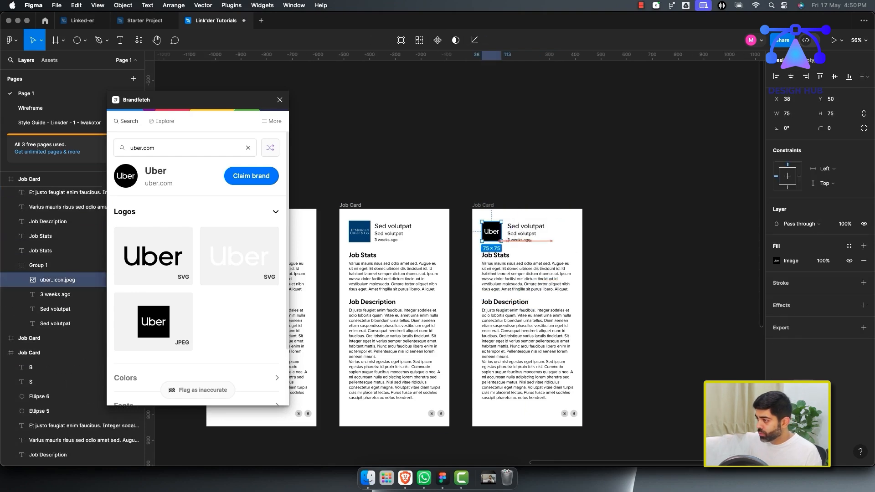
scroll(502, 242, "up", 6)
scroll(501, 242, "down", 3)
left_click_drag(382, 292, 382, 297)
left_click(360, 191)
left_click(280, 100)
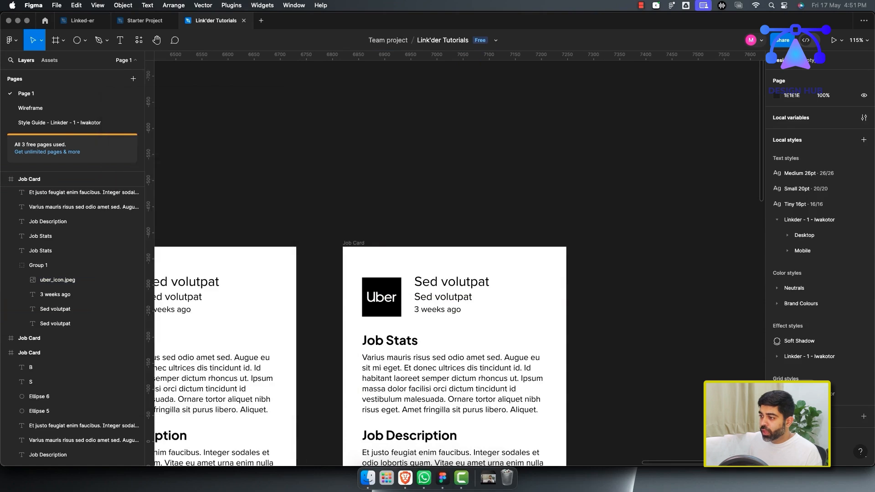
Auto-generate new Lorem Ipsum placeholder text for the second card's Job Stats paragraph.
scroll(340, 169, "down", 5)
scroll(319, 255, "down", 1)
scroll(319, 256, "left", 3)
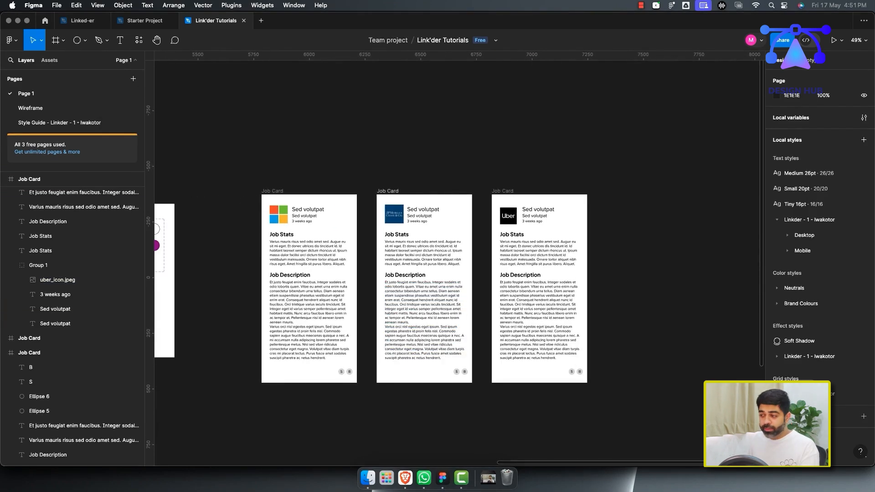
left_click(424, 321)
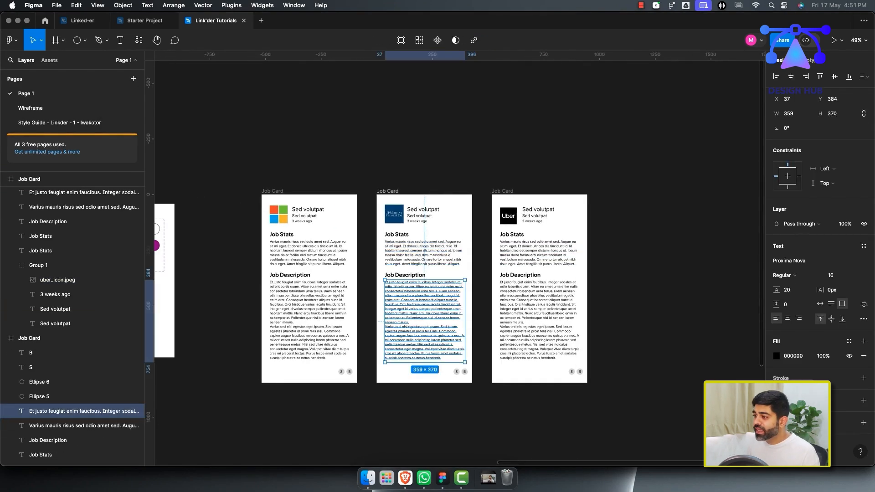
left_click(425, 254)
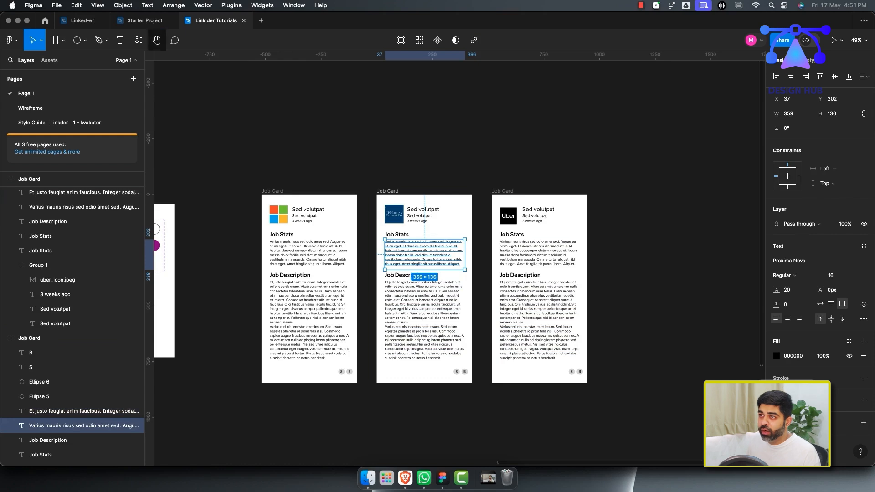
left_click(156, 40)
left_click(139, 40)
left_click(183, 162)
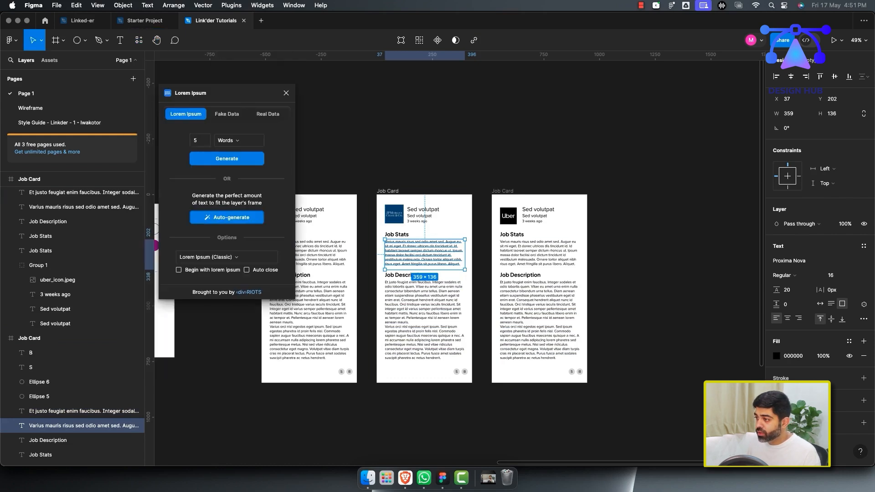
left_click(227, 217)
left_click(227, 217)
left_click(227, 217)
Auto-generate placeholder text for the third card's Job Stats and both cards' Job Description paragraphs, then close the plugin.
left_click(534, 253)
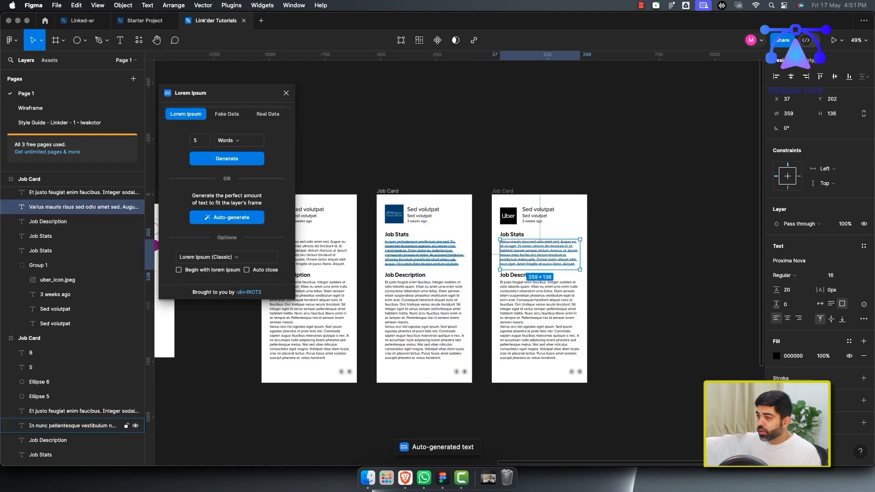
left_click(228, 217)
left_click(82, 411)
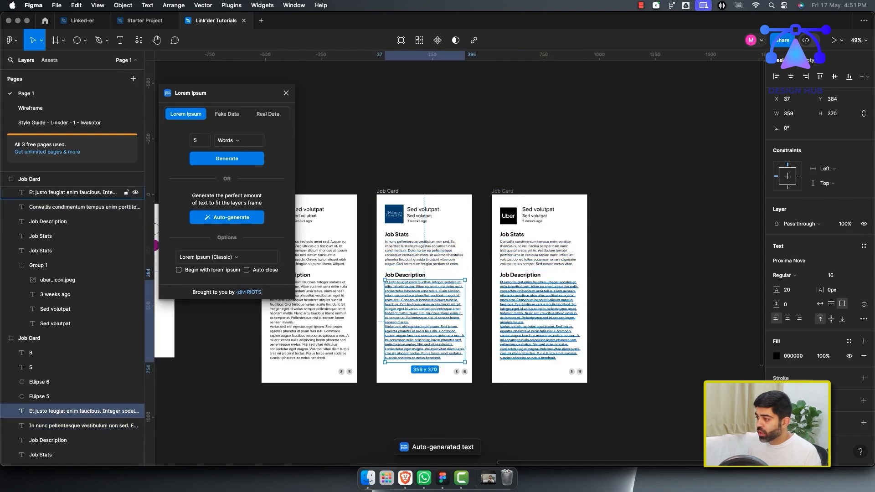
left_click(82, 192, "shift")
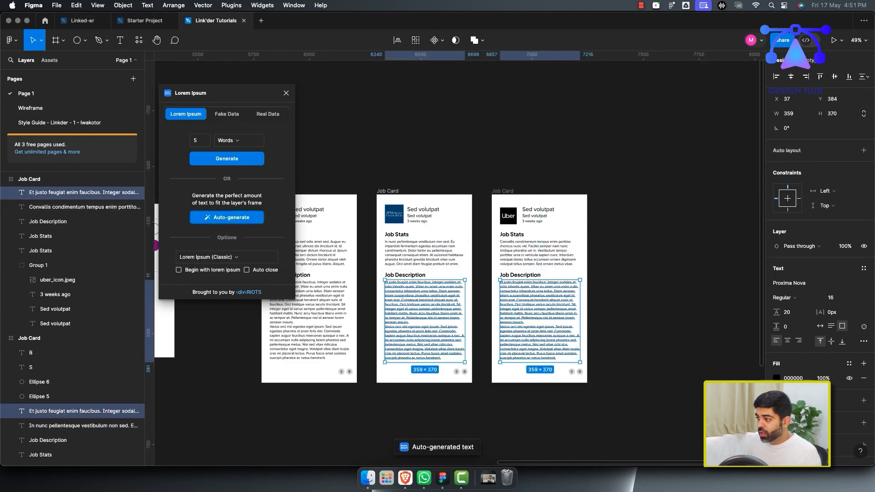
left_click(227, 218)
left_click(227, 217)
left_click(227, 218)
left_click(227, 217)
left_click(651, 314)
scroll(651, 314, "down", 2)
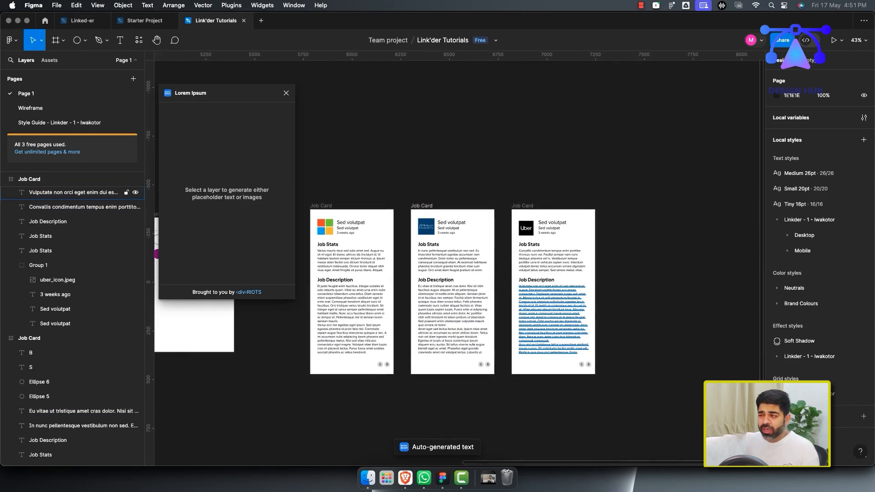
scroll(554, 314, "right", 1)
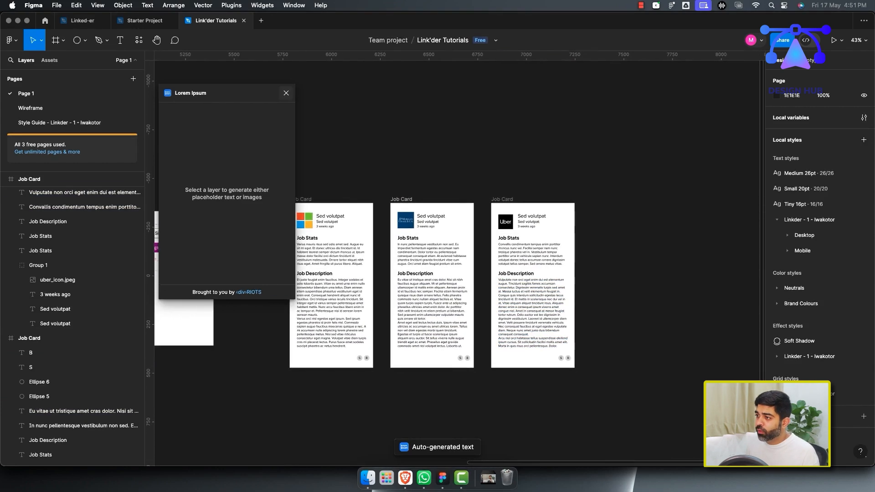
left_click(287, 93)
left_click_drag(272, 159, 593, 381)
left_click(593, 380)
scroll(449, 283, "right", 3)
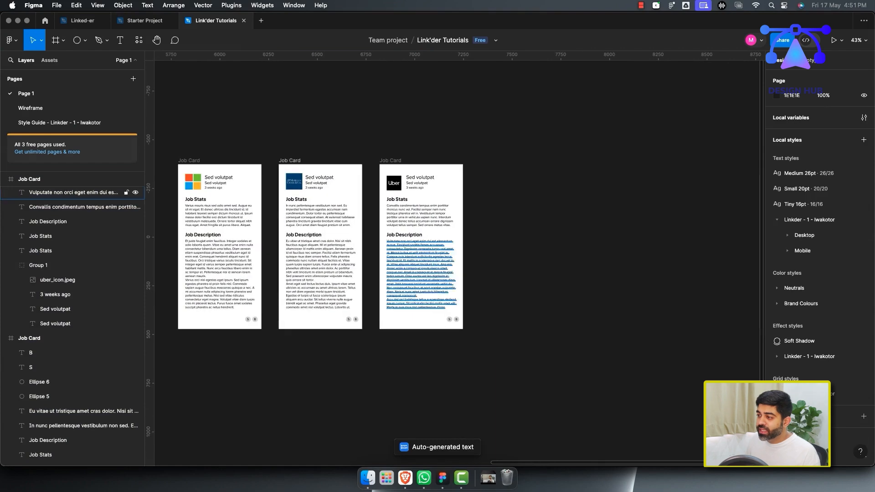
scroll(260, 276, "down", 4)
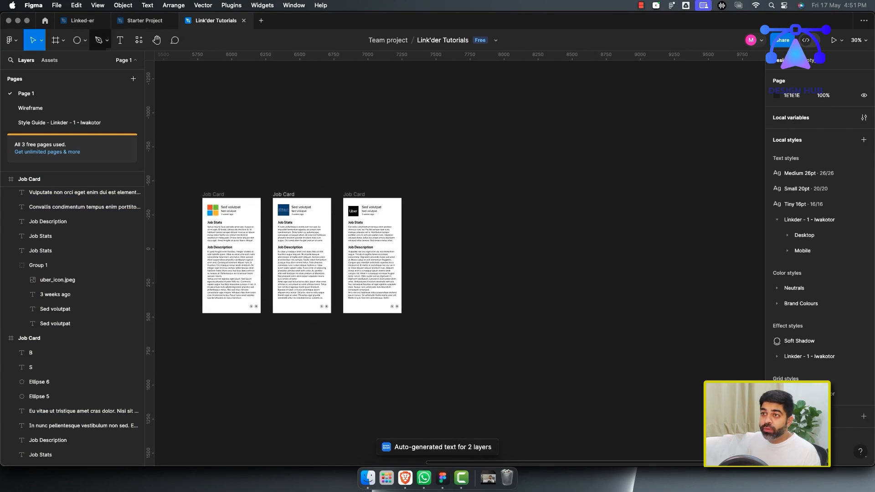
Add an iPhone 14 Plus frame to the right of the job cards.
left_click(63, 41)
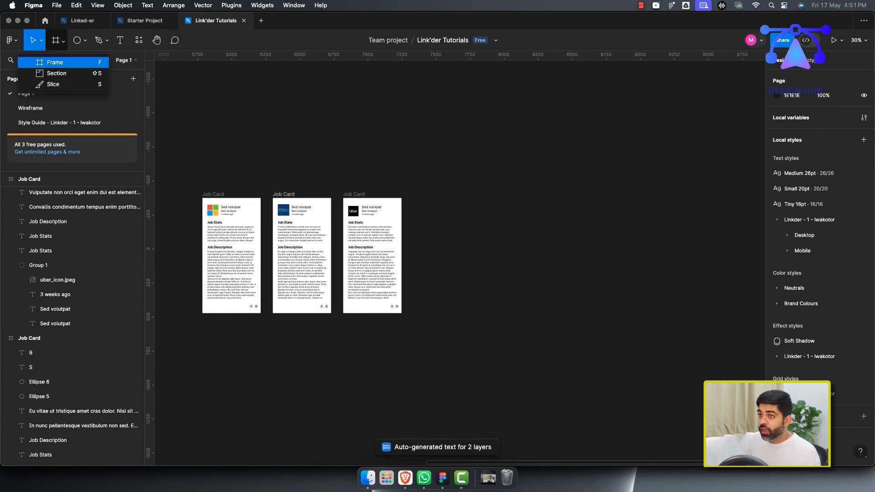
left_click(55, 62)
left_click(793, 150)
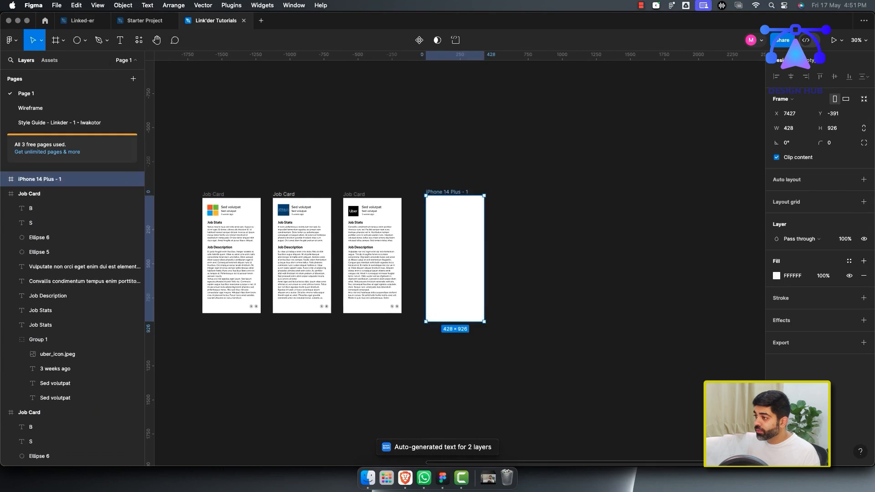
Draw a rectangle about 428 × 59 across the bottom of the iPhone frame as a navigation bar.
left_click_drag(455, 259, 461, 258)
scroll(546, 313, "up", 5)
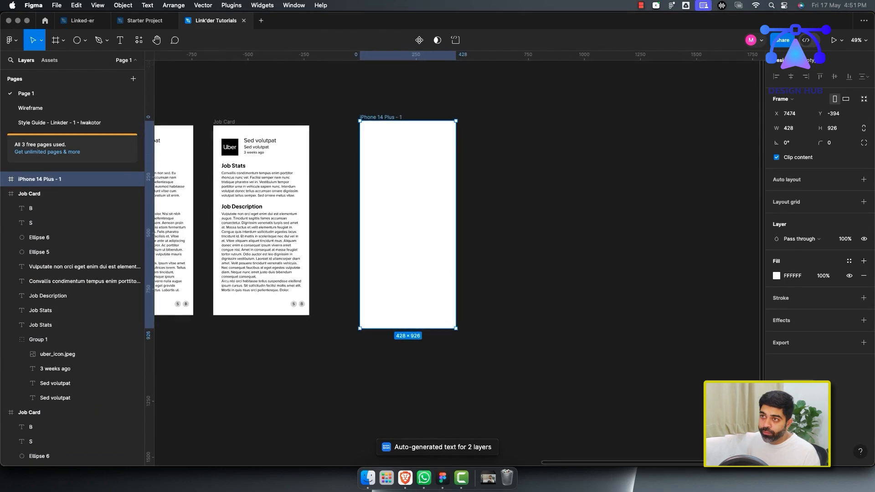
left_click(84, 40)
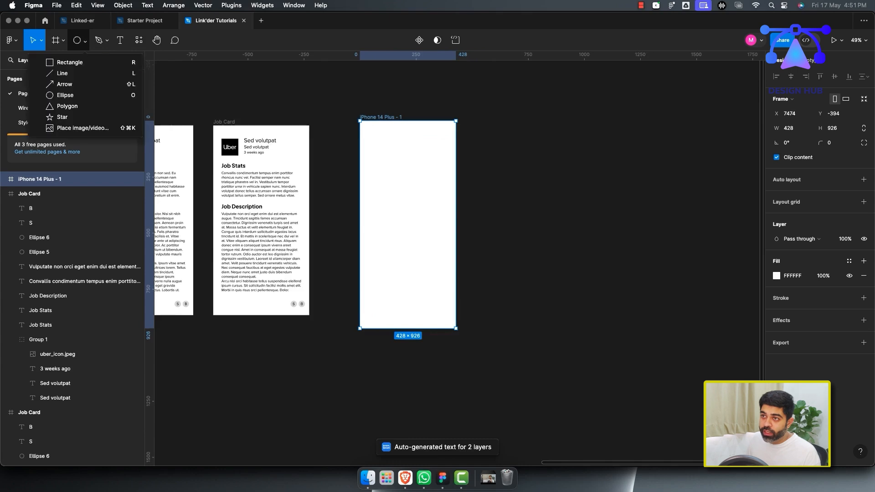
left_click(69, 62)
left_click_drag(360, 315, 456, 328)
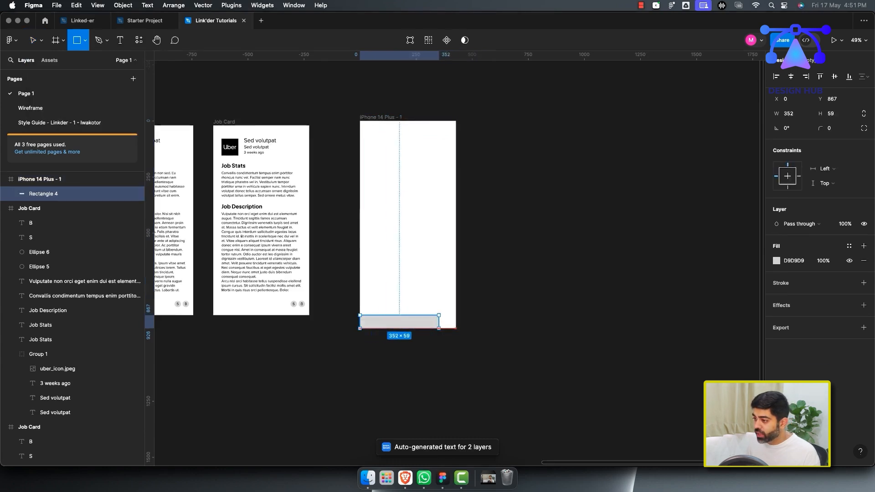
scroll(369, 329, "up", 10)
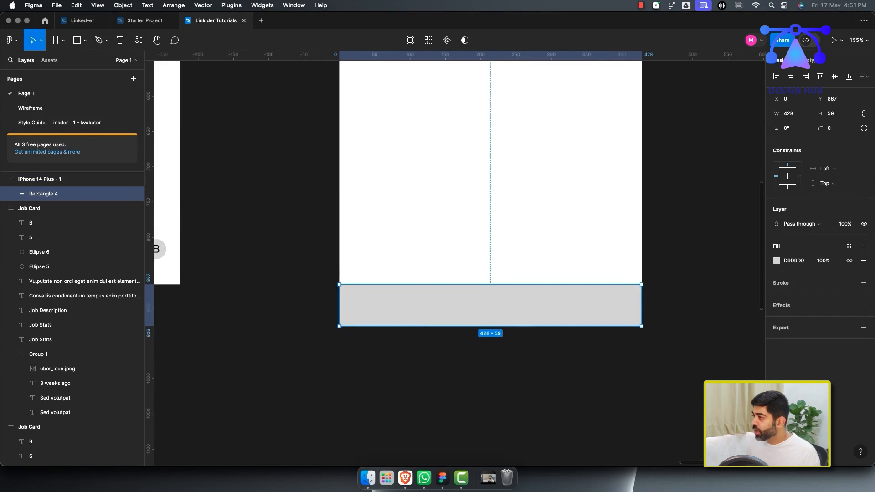
Change the navigation bar rectangle's fill to a dark grey.
key("Escape")
left_click(64, 194)
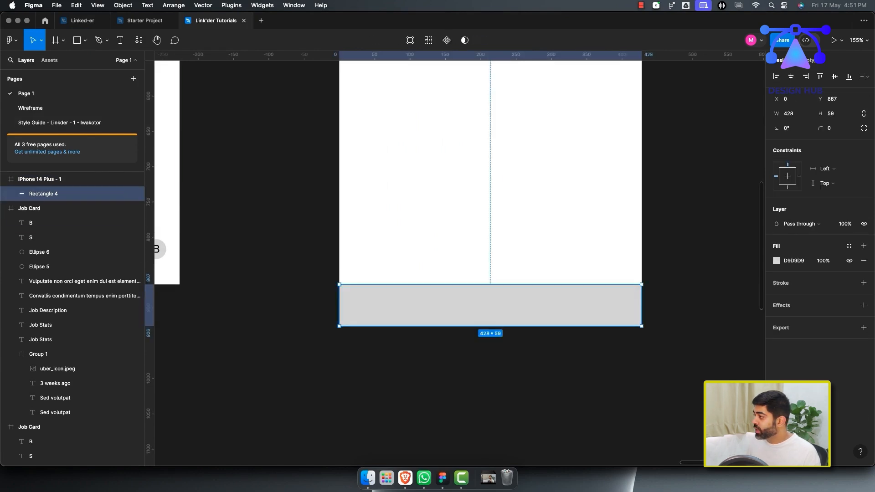
left_click(776, 261)
left_click_drag(656, 247, 656, 296)
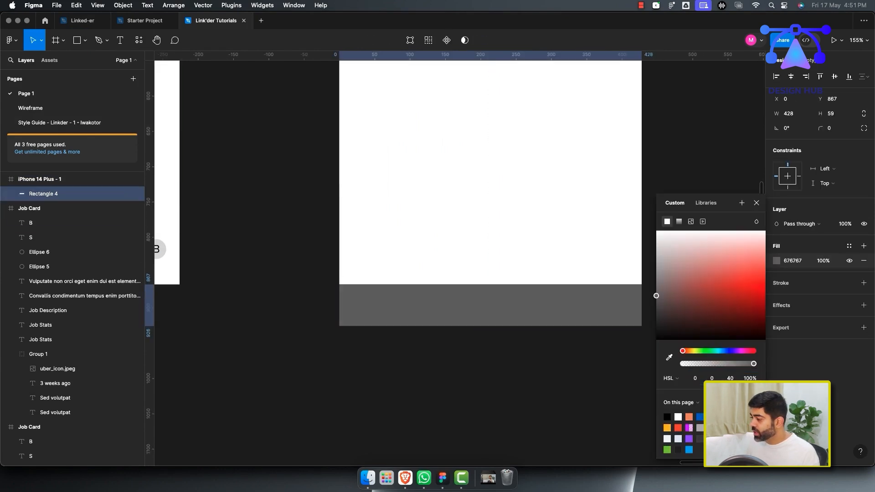
left_click(589, 356)
Draw four 47 × 47 circles in a row inside the navigation bar.
scroll(588, 356, "down", 6)
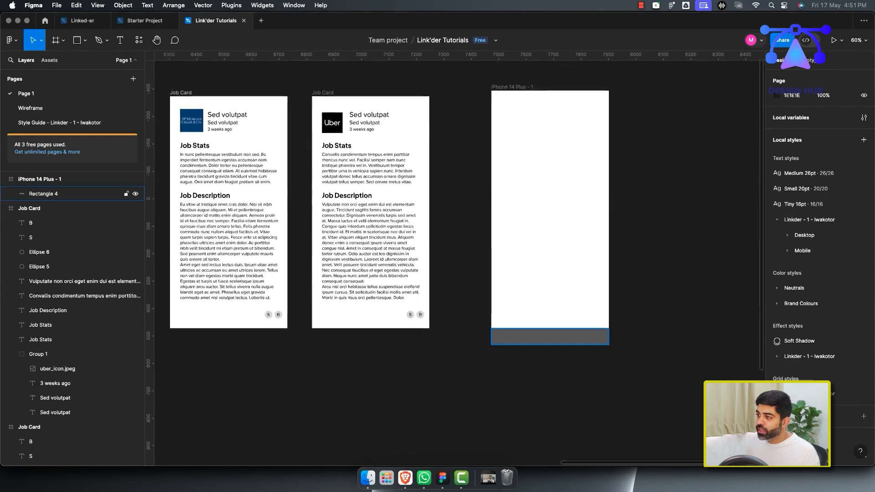
scroll(588, 351, "down", 1)
scroll(316, 260, "up", 3)
scroll(317, 260, "down", 1)
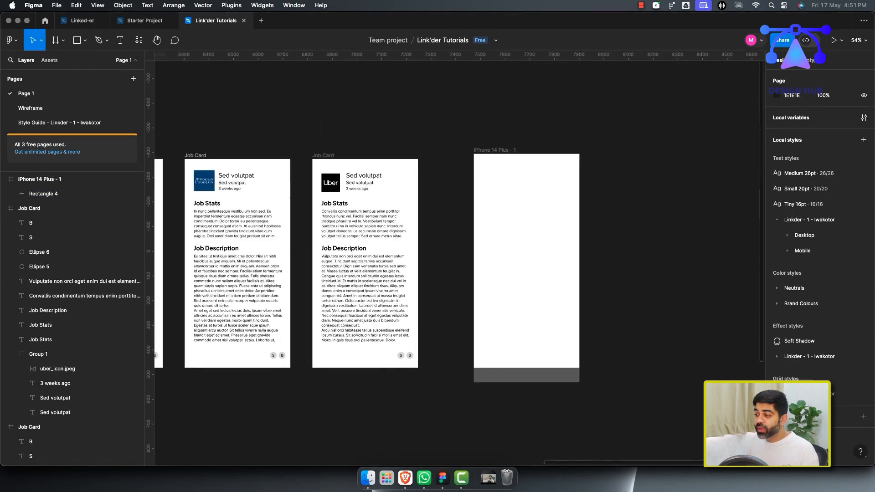
left_click(86, 40)
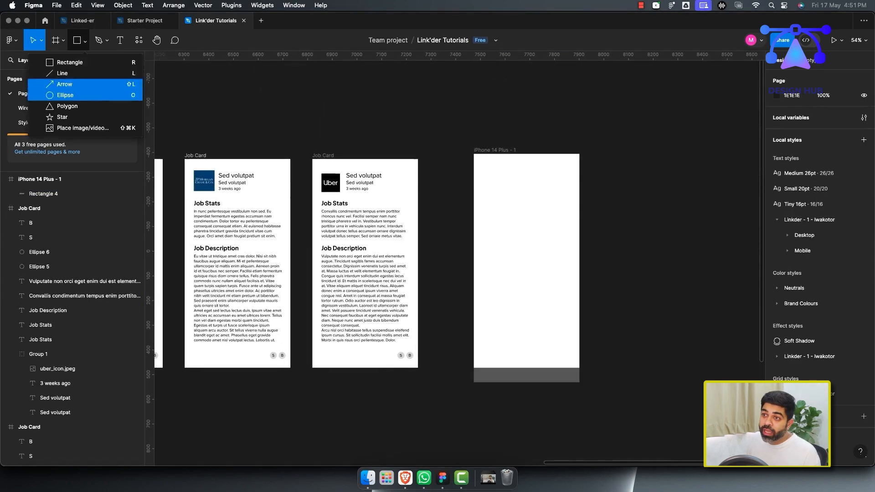
left_click(55, 94)
scroll(571, 377, "up", 3)
scroll(561, 379, "up", 3)
mouse_move(392, 234)
left_mouse_down()
mouse_move(421, 263)
mouse_move(445, 247)
mouse_move(524, 249)
left_mouse_up()
left_click_drag(550, 279, 396, 228)
left_click_drag(446, 247, 453, 370)
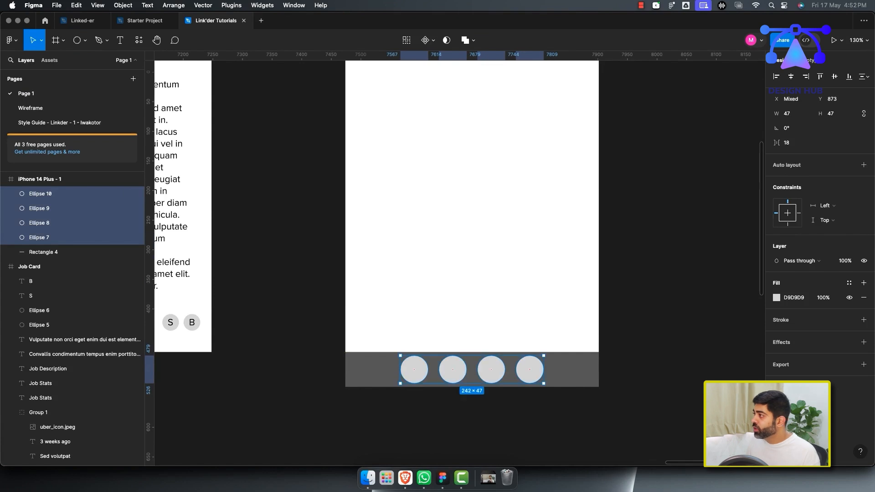
Move the outer circles toward the bar's edges and distribute the four circles' horizontal spacing evenly.
left_click(506, 414)
left_click_drag(529, 370, 571, 370)
left_click(414, 370)
left_click_drag(414, 369, 373, 370)
left_click(68, 194, "shift")
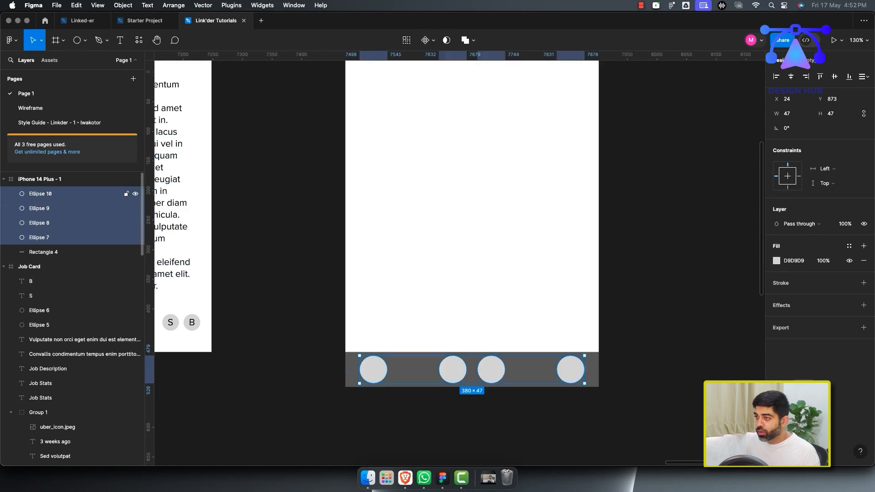
left_click(867, 77)
left_click(840, 95)
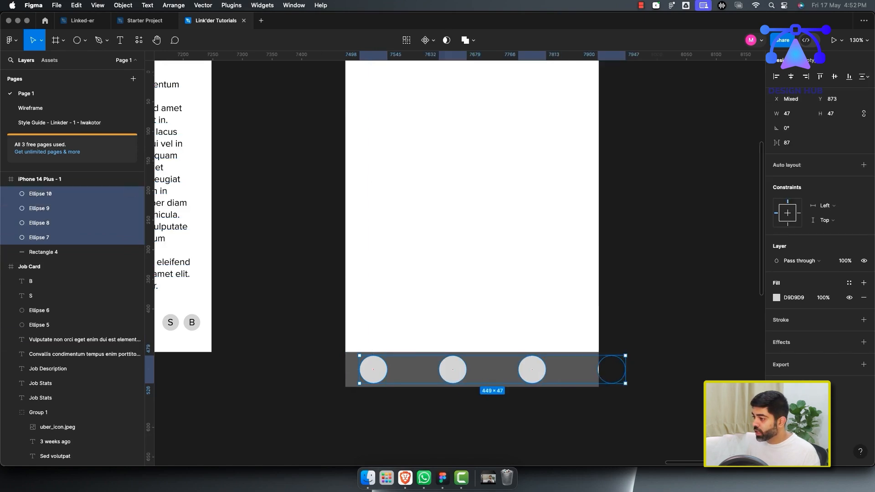
left_click_drag(532, 370, 497, 370)
key("super+z")
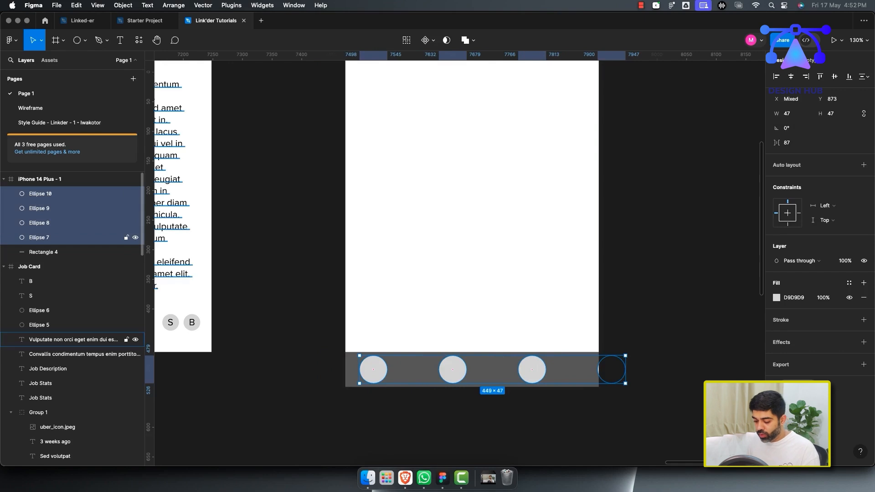
Wrap the four circles in an auto layout frame and set the gap between them to 68.
left_click(41, 252, "shift")
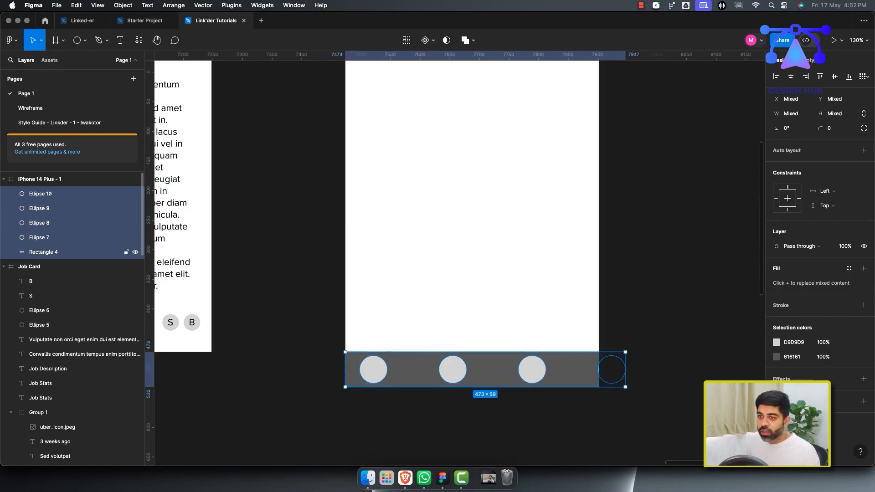
left_click(41, 252, "shift")
key("shift+a")
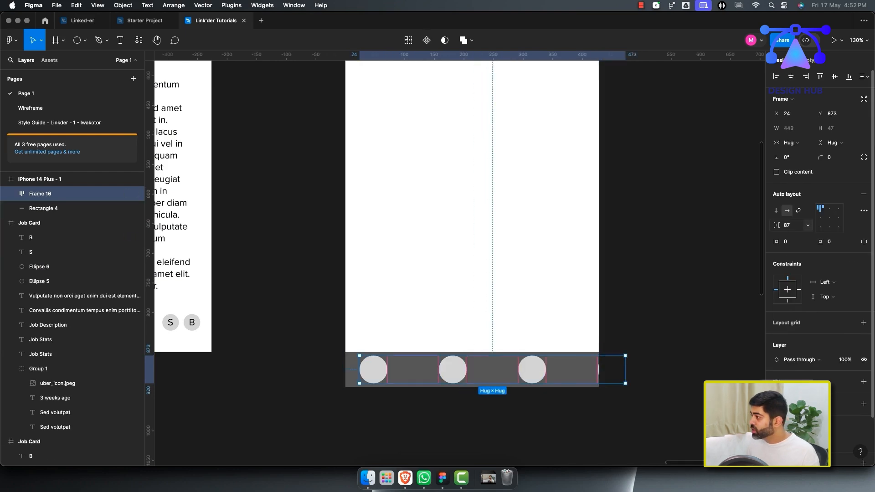
left_click_drag(776, 226, 760, 232)
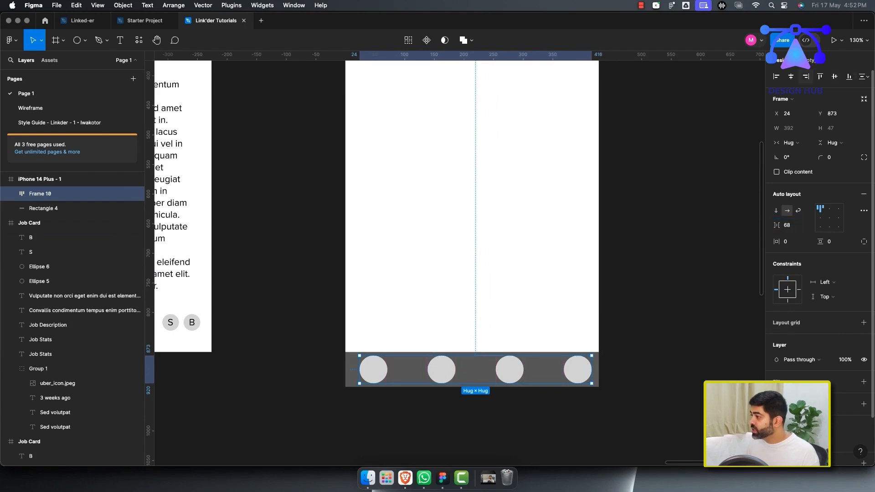
left_click(791, 77)
key("Escape")
Rename the three job card frames as Job Card #1, Job Card #2 and Job Card #3.
scroll(488, 366, "down", 5)
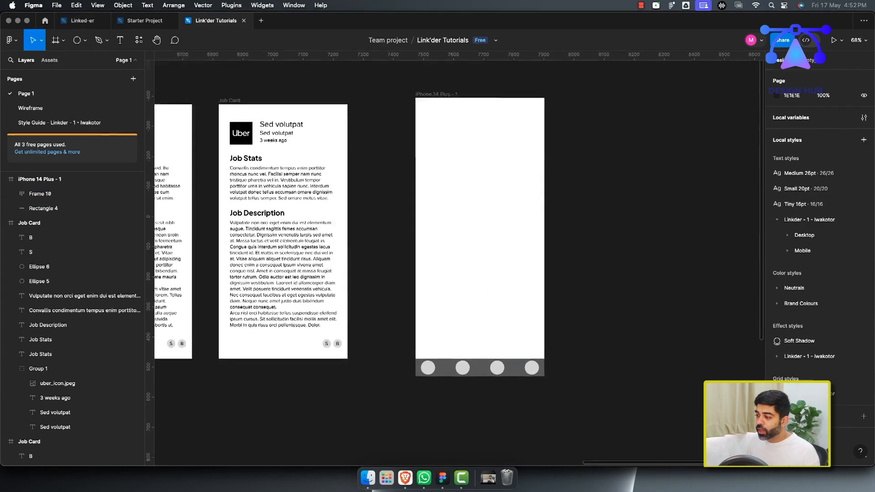
scroll(492, 366, "down", 3)
scroll(413, 292, "down", 3)
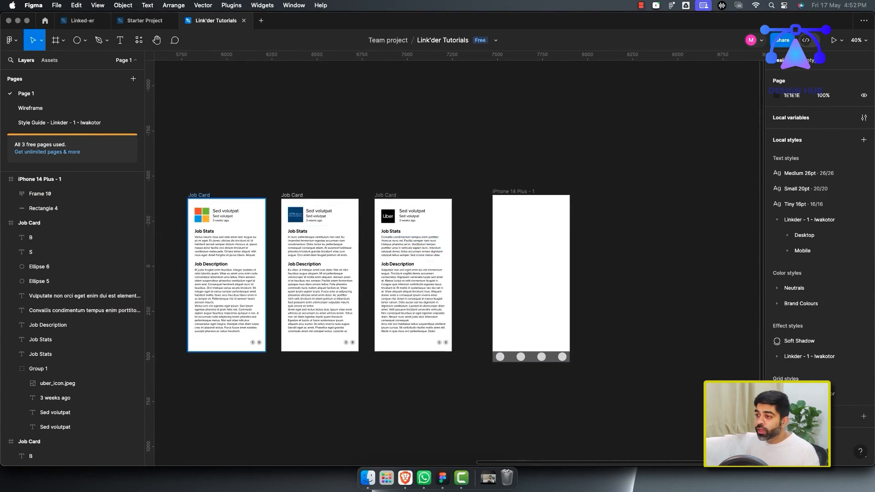
left_click(199, 195)
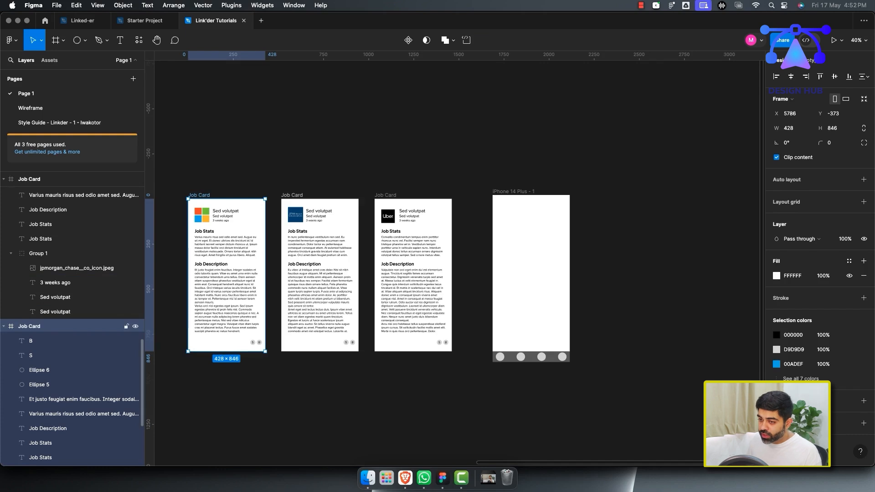
key("Return")
key("shift+Return")
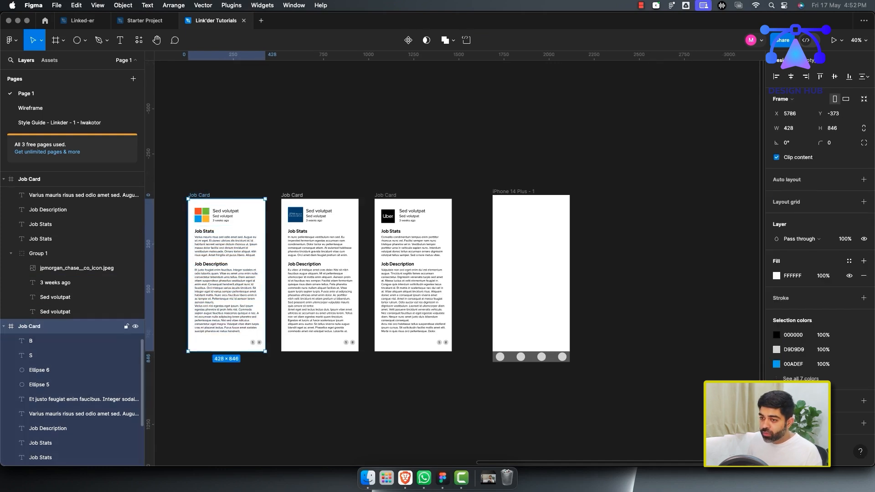
left_click(55, 312)
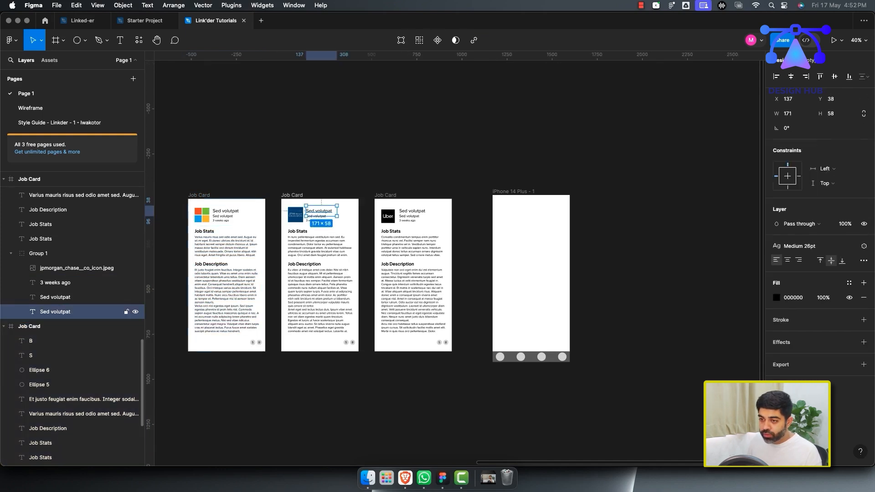
double_click(29, 327)
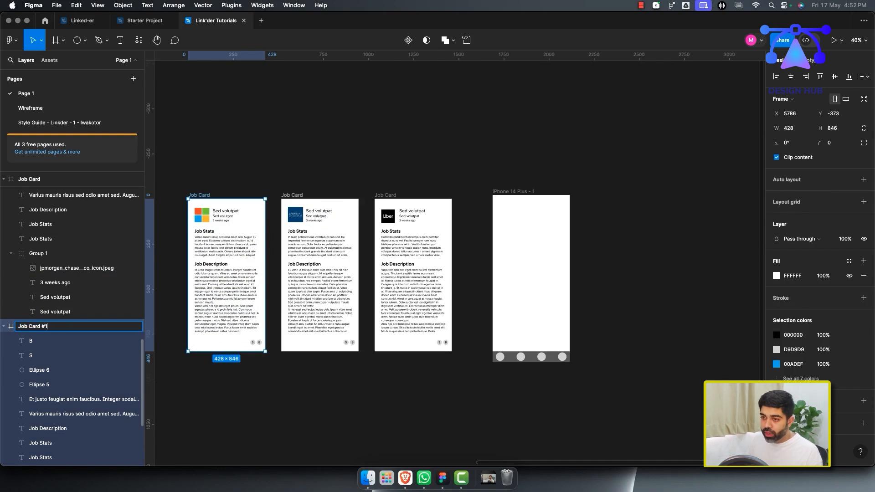
key("Return")
double_click(292, 195)
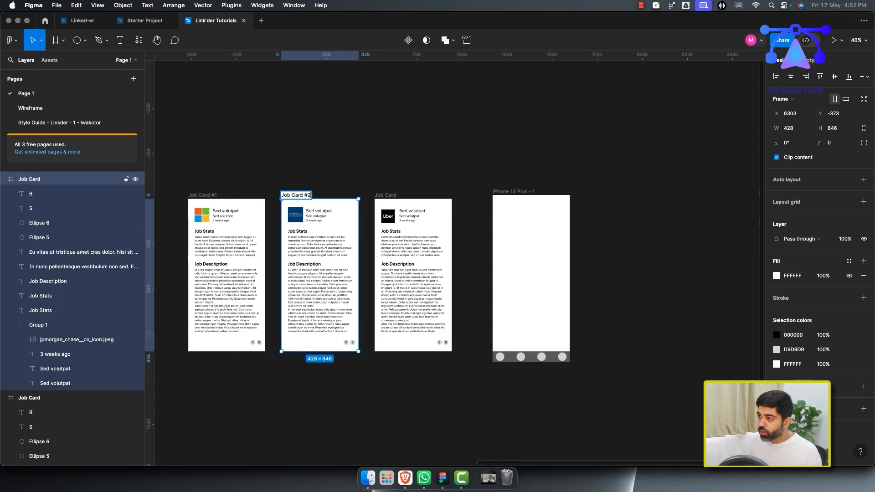
key("Tab")
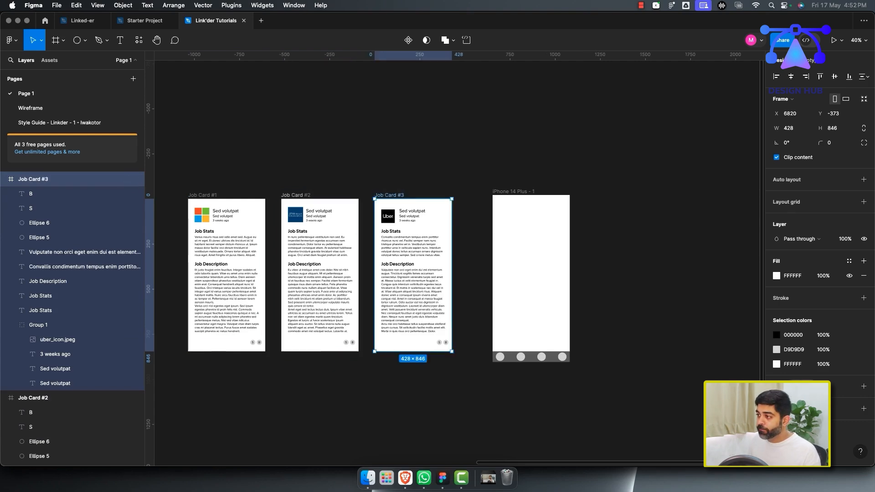
Place a copy of Job Card #1 at the top of the iPhone frame.
scroll(460, 273, "down", 3)
scroll(460, 274, "right", 2)
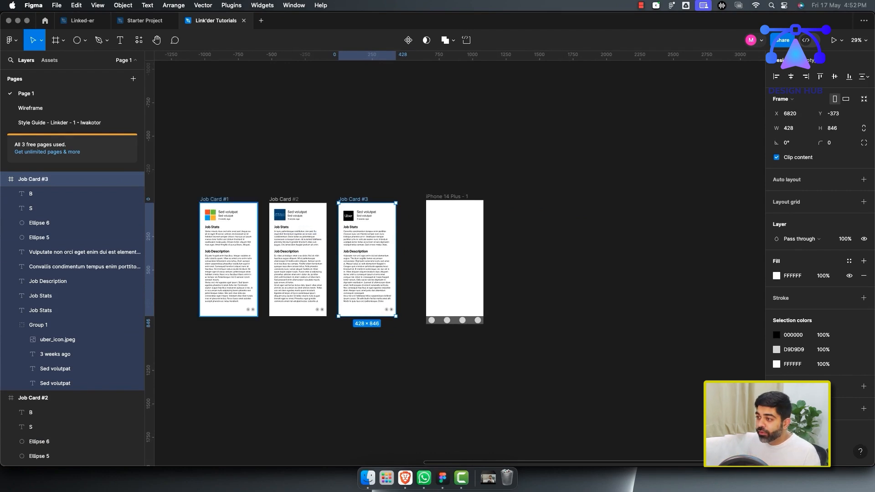
mouse_move(214, 200)
left_mouse_down()
mouse_move(469, 208)
mouse_move(208, 197)
left_mouse_up()
left_click_drag(221, 239, 465, 249, "alt")
scroll(465, 257, "up", 6)
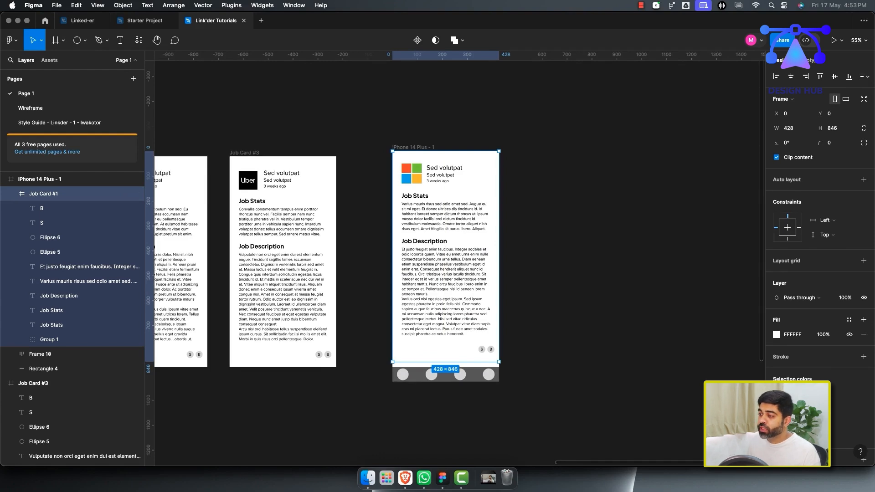
scroll(538, 293, "down", 3)
scroll(456, 256, "left", 5)
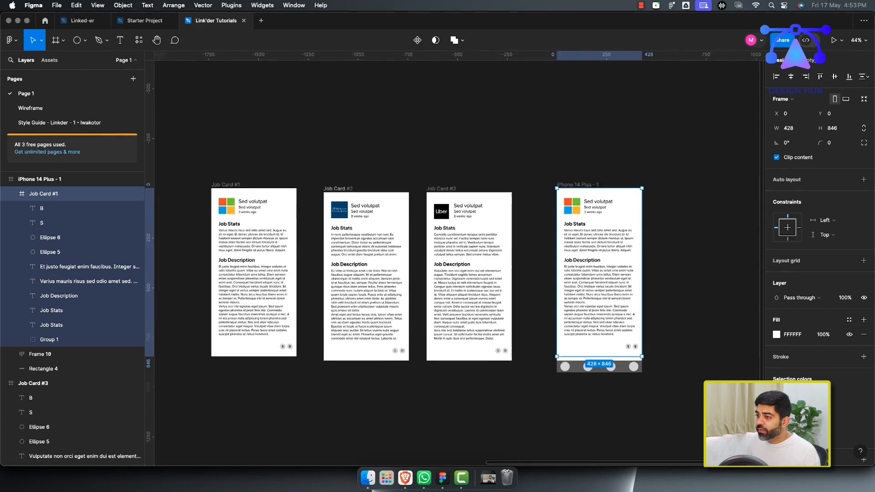
scroll(493, 274, "up", 3)
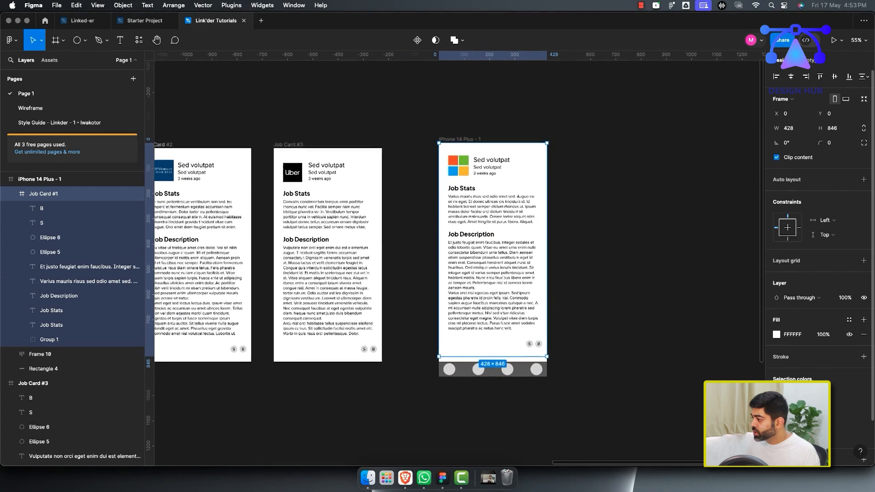
scroll(818, 256, "down", 2)
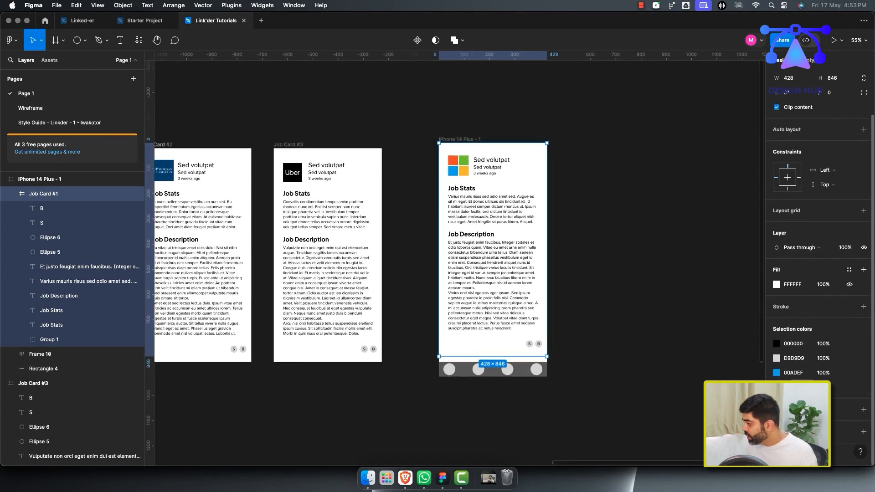
left_click(864, 409)
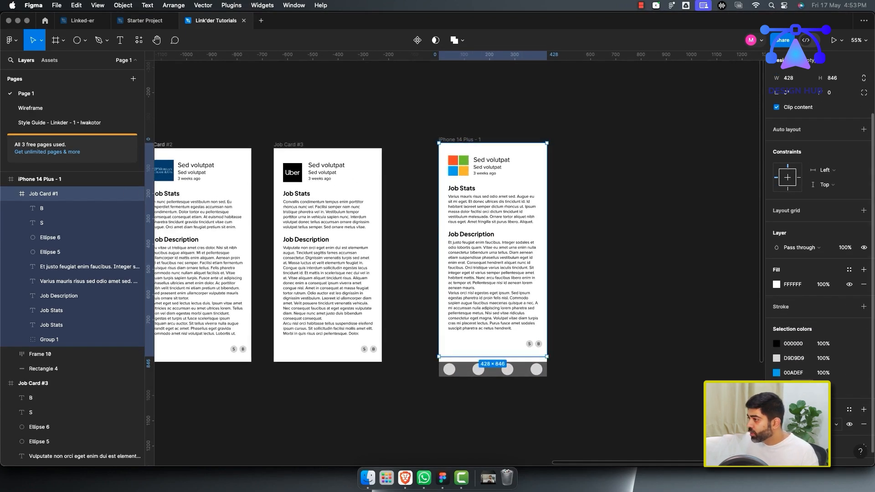
key("Escape")
scroll(456, 255, "left", 5)
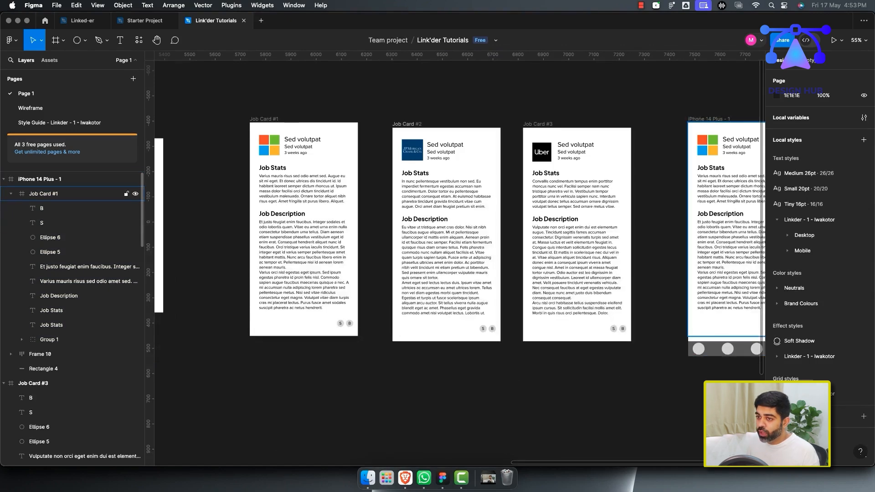
Delete the Job Card #1 copy from the iPhone frame.
left_click(68, 194)
left_click(11, 193)
scroll(438, 269, "right", 3)
scroll(438, 269, "down", 5)
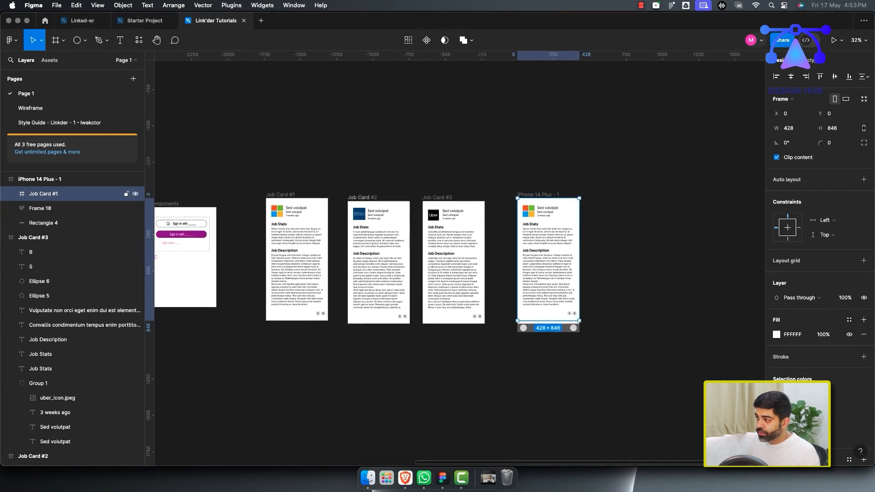
scroll(456, 260, "right", 2)
scroll(456, 260, "down", 1)
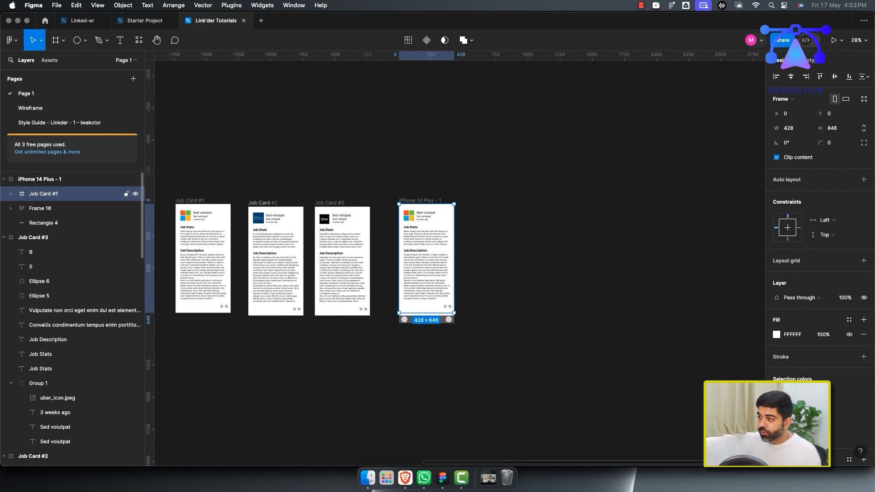
key("Delete")
Set the fill of all three job cards to FFF8F8.
left_click(189, 201)
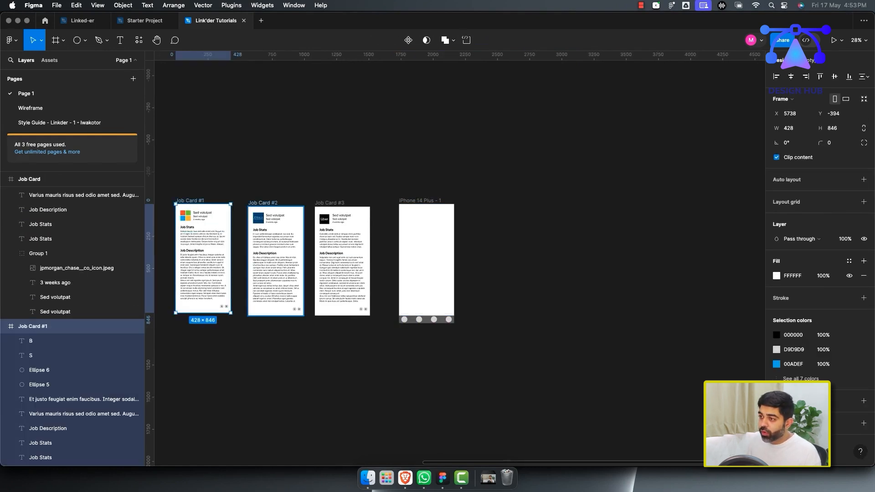
left_click(263, 202, "shift")
left_click(330, 203, "shift")
left_click(777, 276)
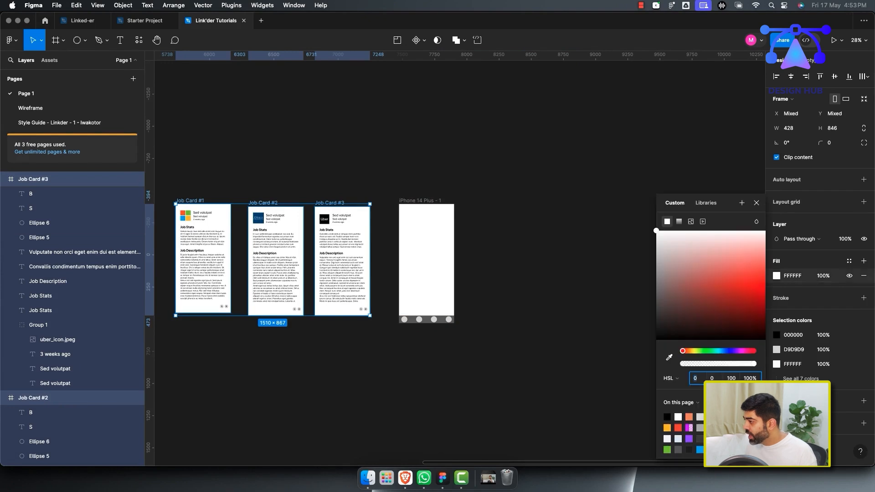
left_click_drag(763, 231, 766, 232)
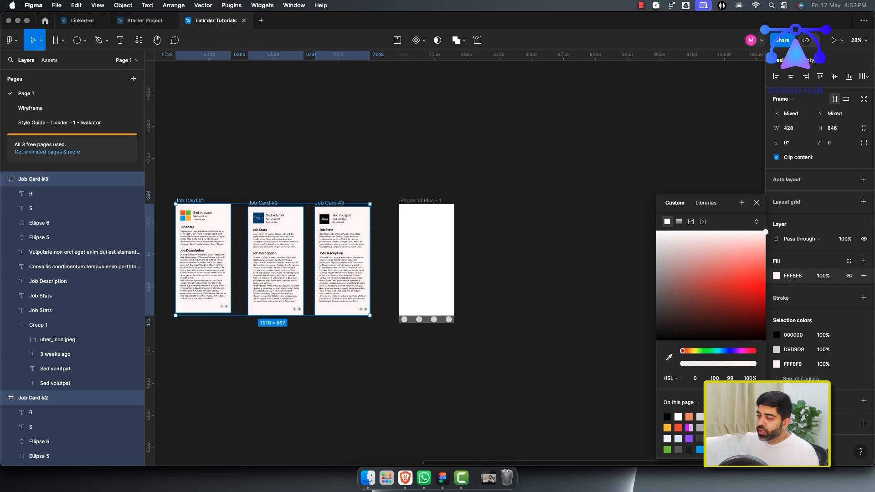
Try to turn the three job cards together into a single component.
left_click(467, 323)
scroll(467, 323, "up", 3)
scroll(467, 324, "left", 5)
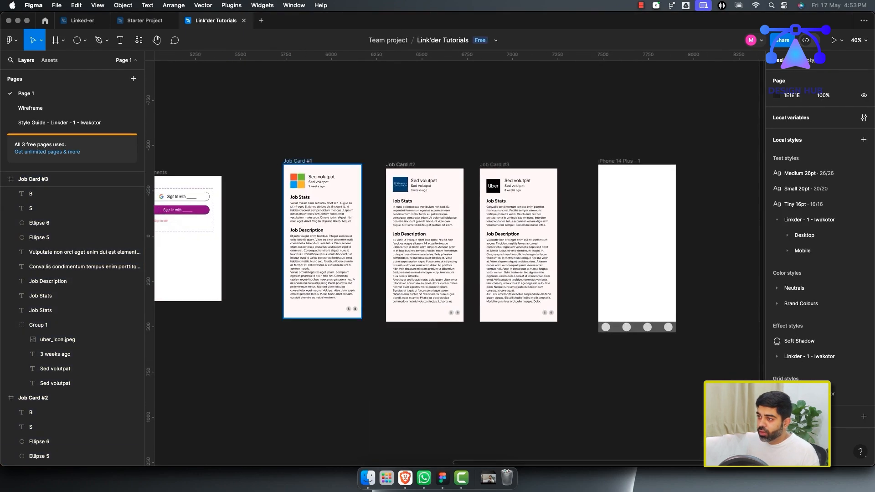
left_click_drag(256, 144, 577, 375)
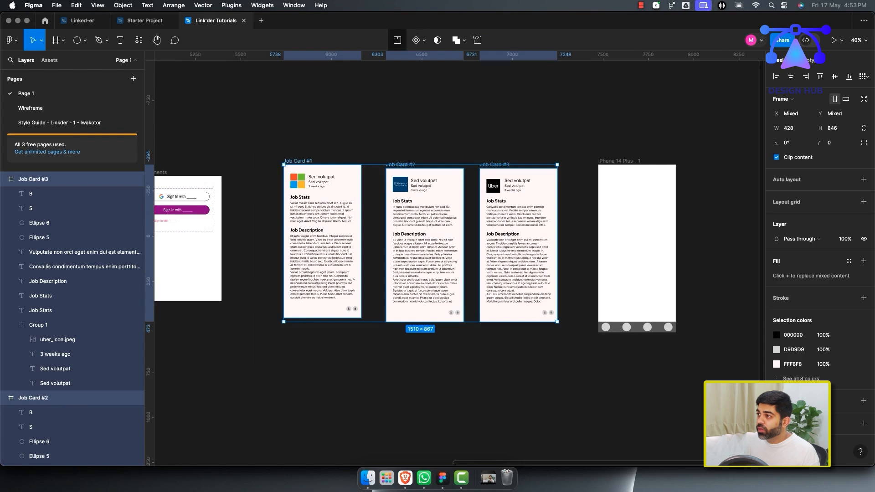
key("super+alt+k")
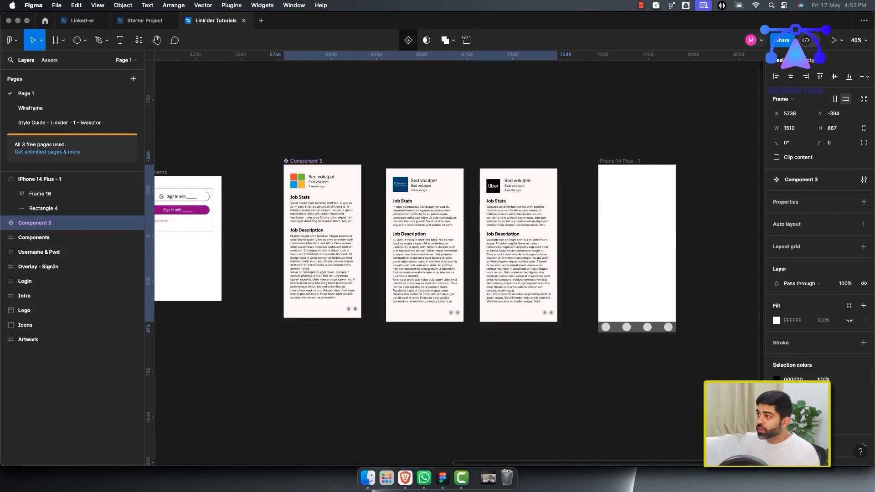
key("Escape")
left_click_drag(242, 132, 505, 306)
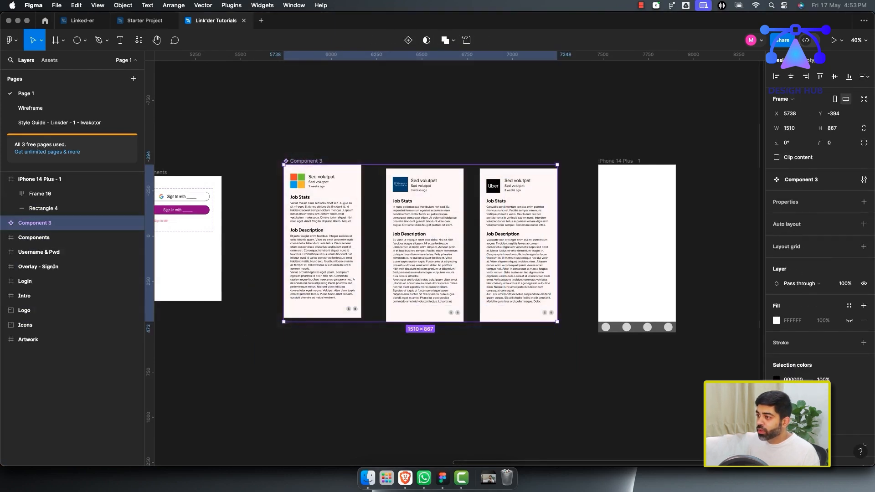
key("Escape")
key("super+z")
key("super+z")
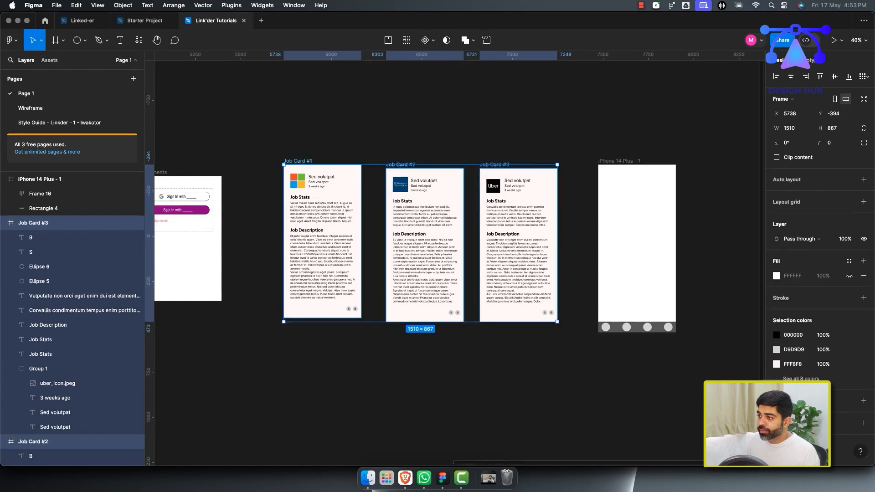
Try to turn Job Card #1 alone into a component.
left_click_drag(246, 126, 566, 350)
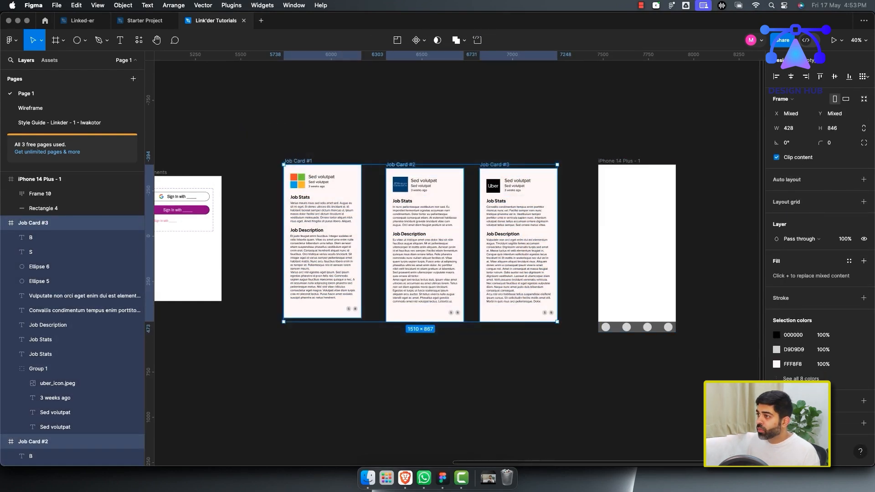
left_click_drag(267, 140, 366, 345)
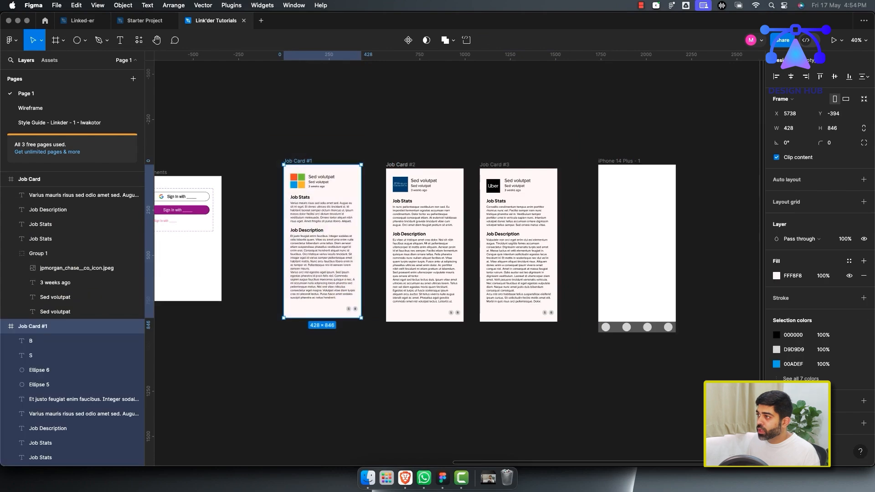
key("super+alt+k")
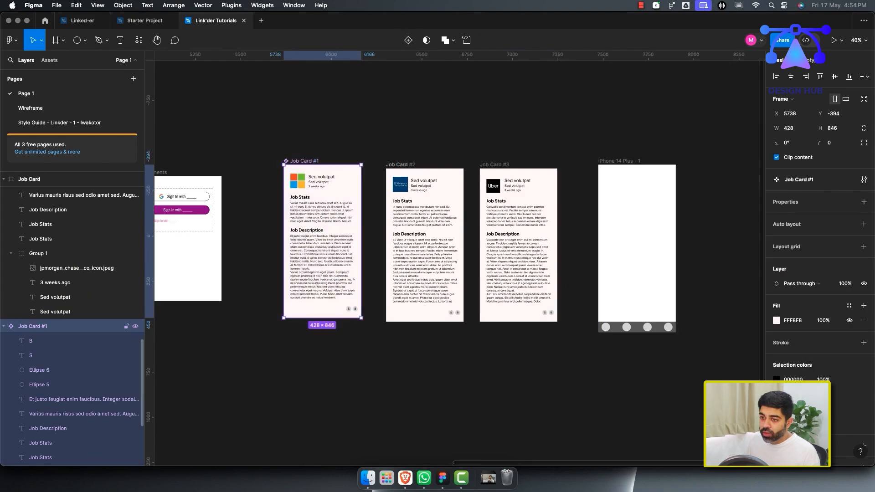
left_click(4, 326)
left_click_drag(375, 149, 570, 337)
left_click_drag(251, 139, 584, 362)
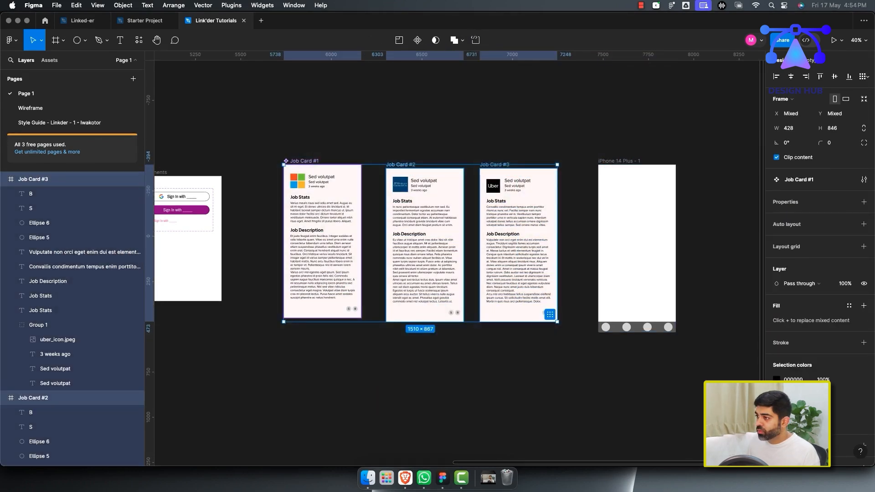
left_click(45, 398)
key("super+z")
key("super+z")
key("super+z")
key("super+z")
key("super+z")
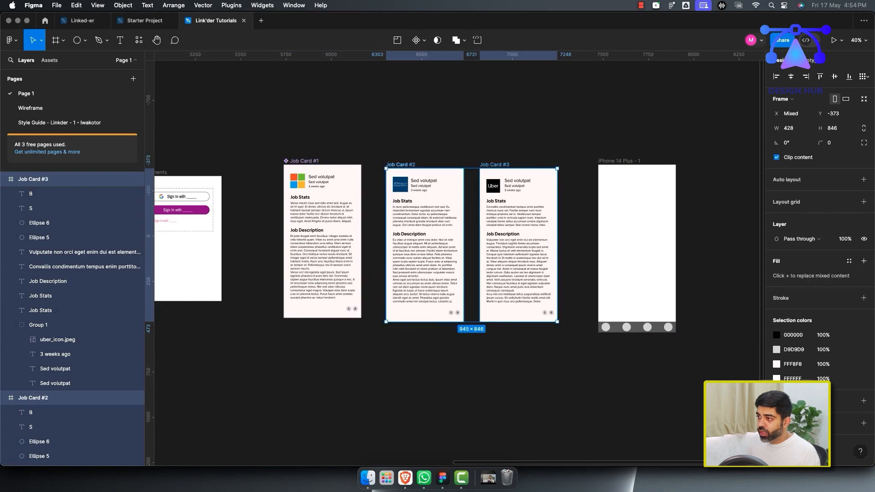
Nudge the job cards and delete the accidental duplicate of Job Card #2.
left_click_drag(241, 120, 524, 346)
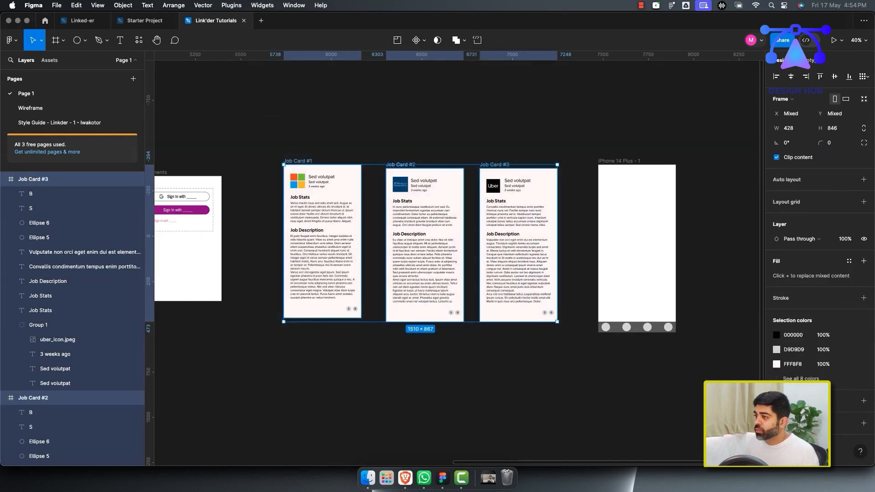
left_click(513, 143)
left_click_drag(496, 165, 495, 161)
left_click_drag(400, 164, 396, 161)
left_click(422, 358)
left_click(397, 161)
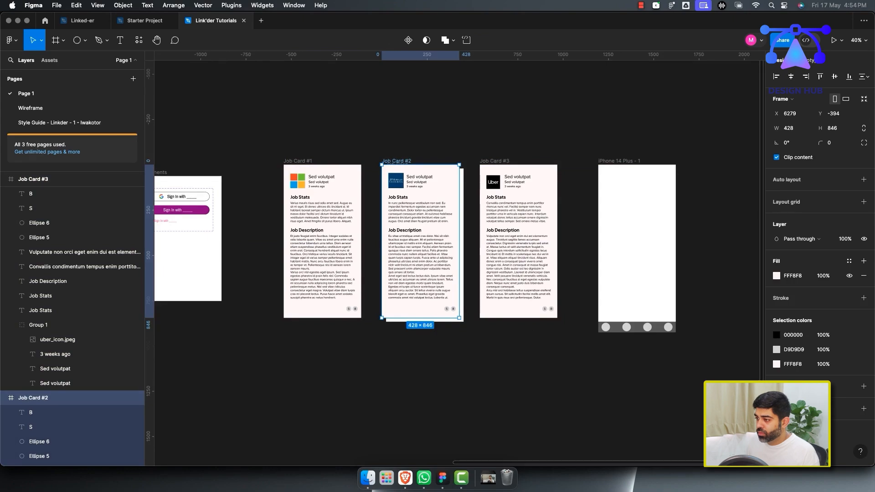
left_click(461, 334)
scroll(461, 334, "up", 5)
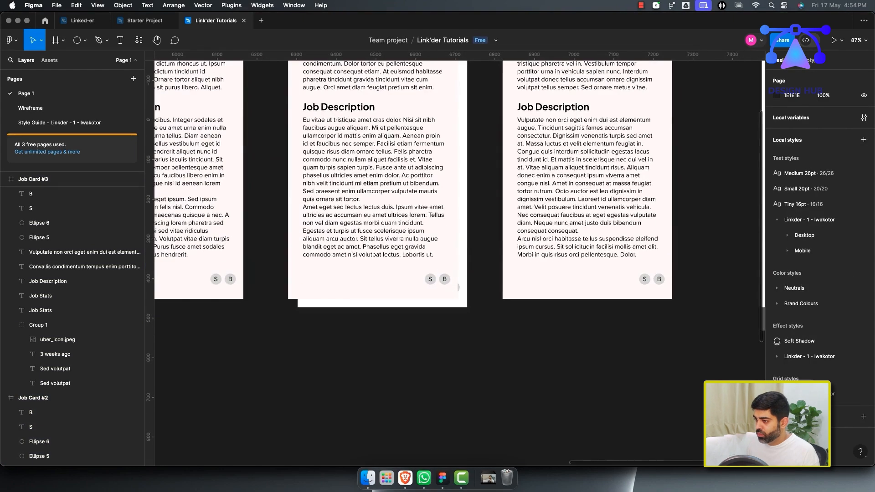
left_click(459, 287)
left_click(462, 296)
key("Delete")
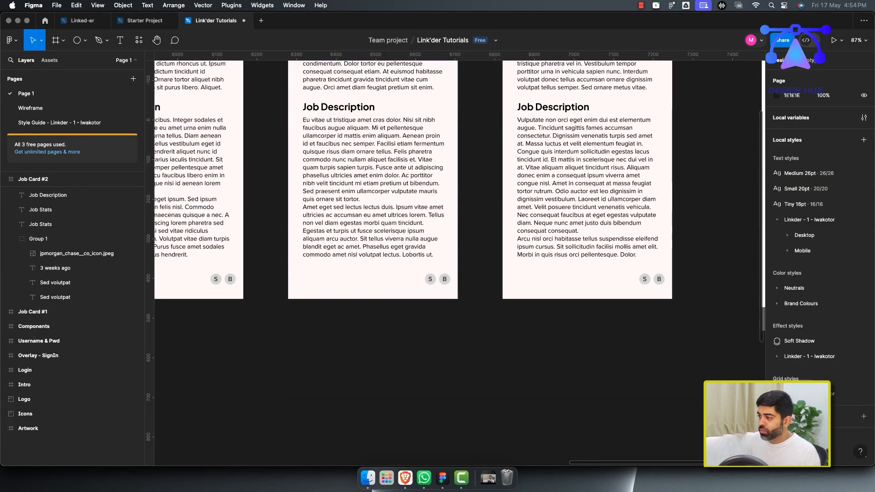
Combine the three job cards into a component set with each card as a variant.
scroll(434, 352, "down", 4)
left_click_drag(202, 107, 594, 383)
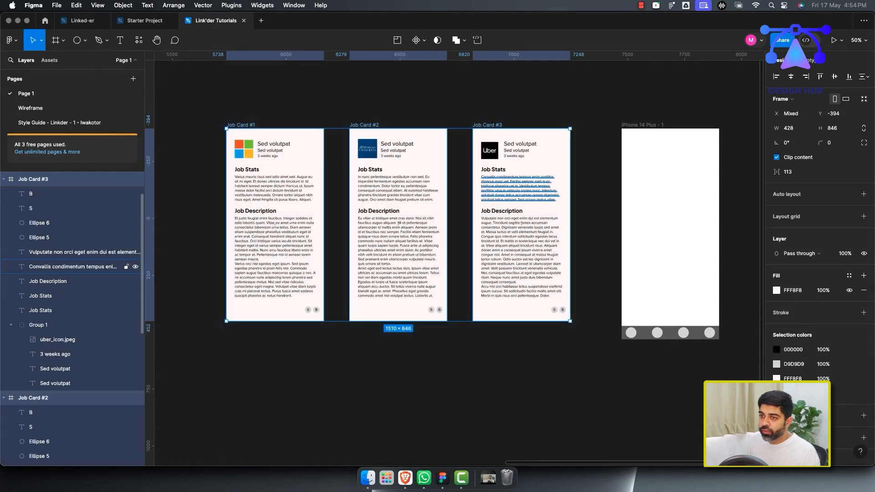
left_click(4, 179)
left_click(3, 194)
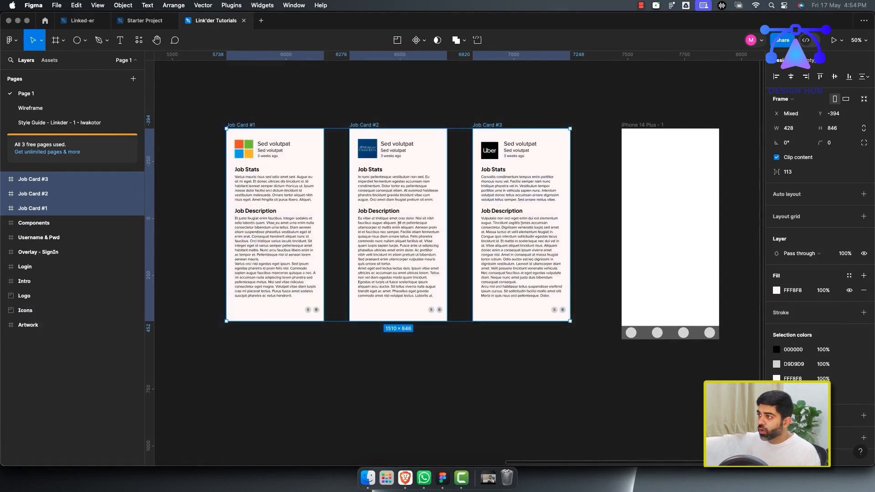
left_click(419, 40)
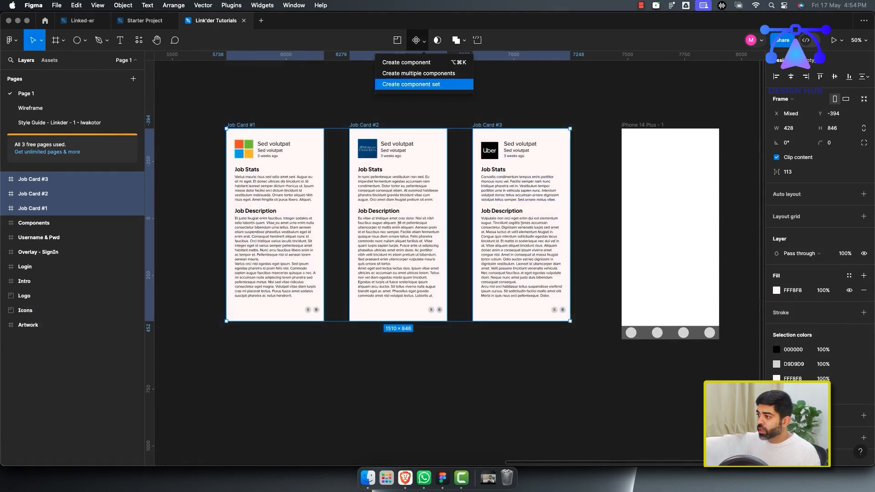
left_click(411, 85)
key("Escape")
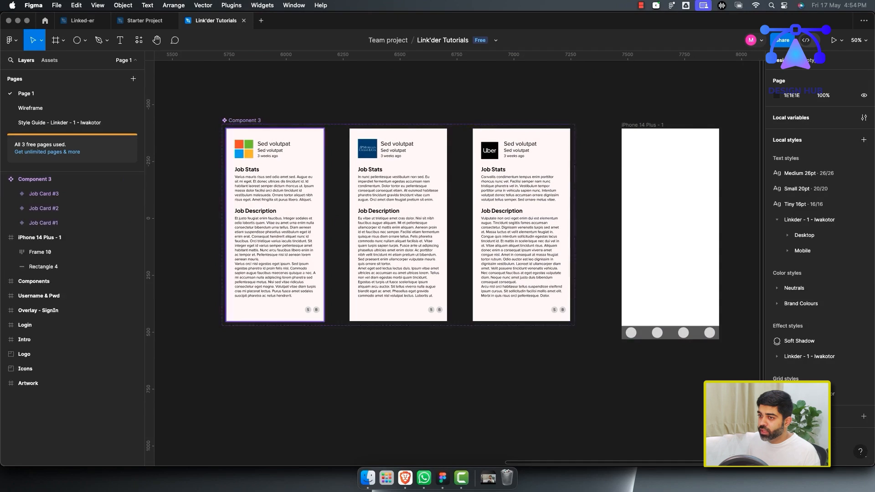
Place an instance of the Job Card #1 variant inside the iPhone 14 Plus - 1 frame.
left_click(301, 228)
scroll(305, 228, "right", 2)
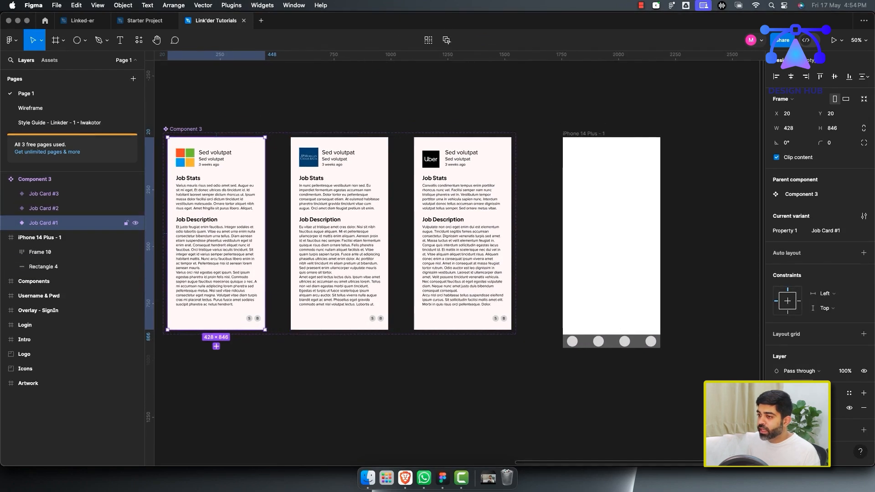
left_click_drag(217, 228, 612, 228)
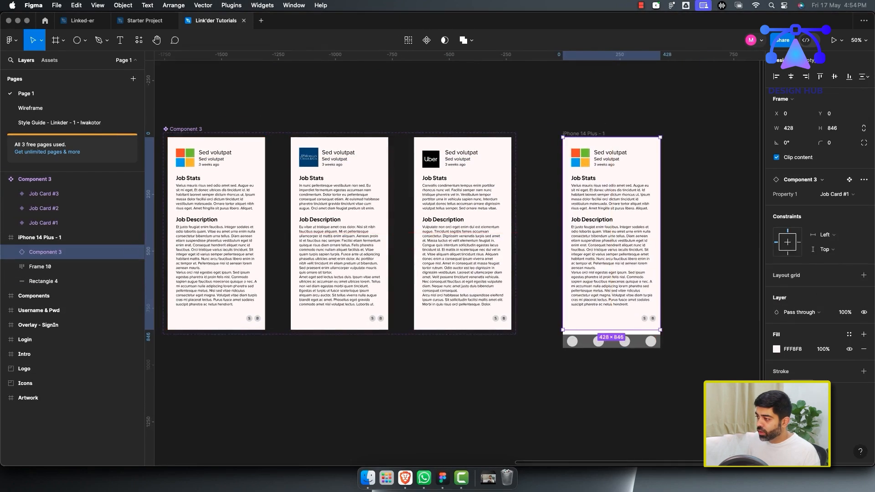
Move the iPhone frame further right and duplicate it directly below the original.
scroll(612, 228, "right", 3)
scroll(538, 283, "down", 3)
scroll(456, 228, "right", 3)
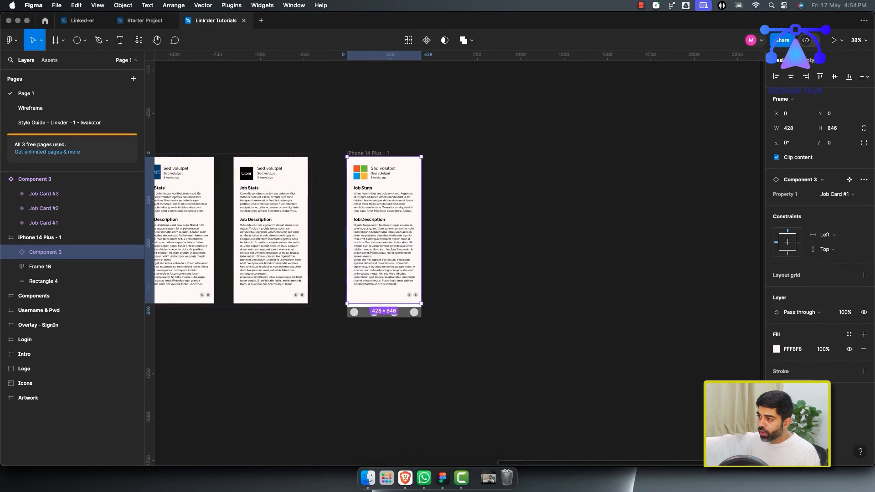
left_click_drag(365, 154, 612, 143)
scroll(488, 228, "right", 3)
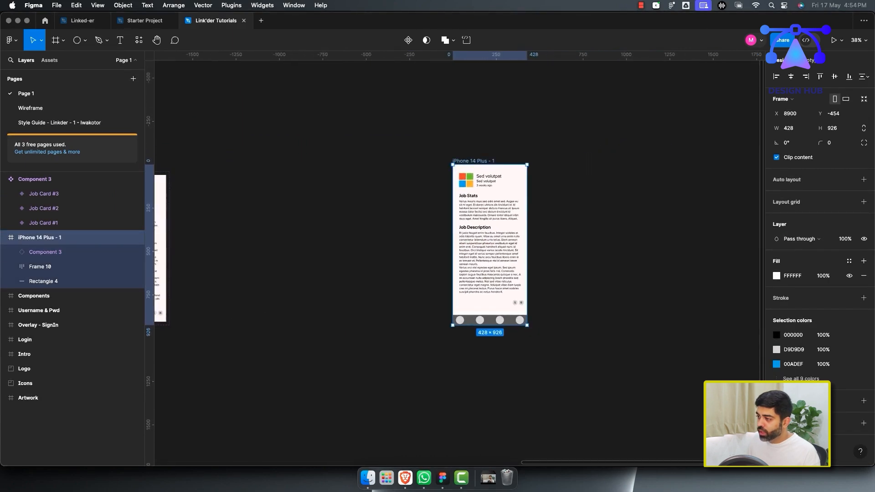
scroll(487, 228, "down", 3)
left_click_drag(496, 164, 496, 330, "alt")
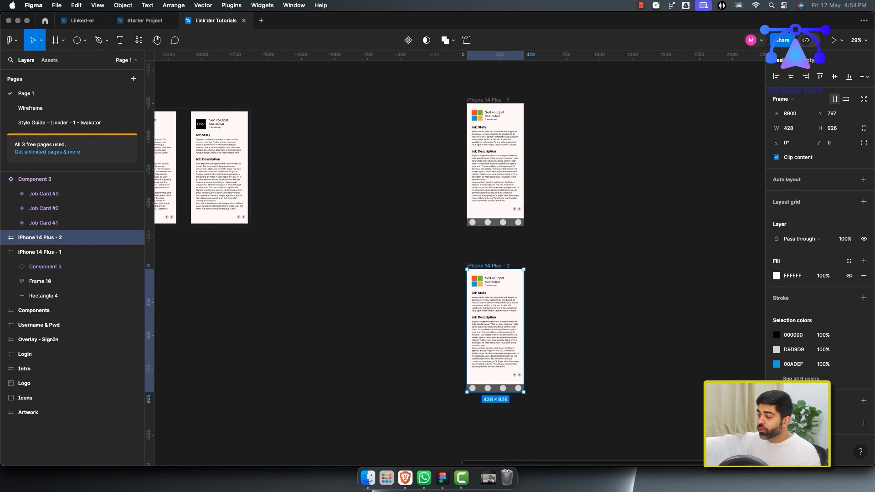
Draw a new frame about 438 × 1007 below the job card component set.
scroll(455, 246, "left", 2)
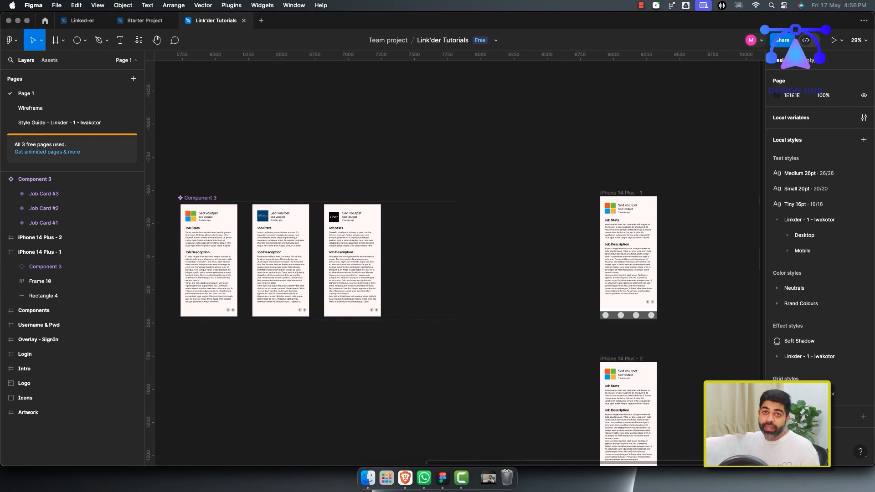
scroll(450, 259, "left", 3)
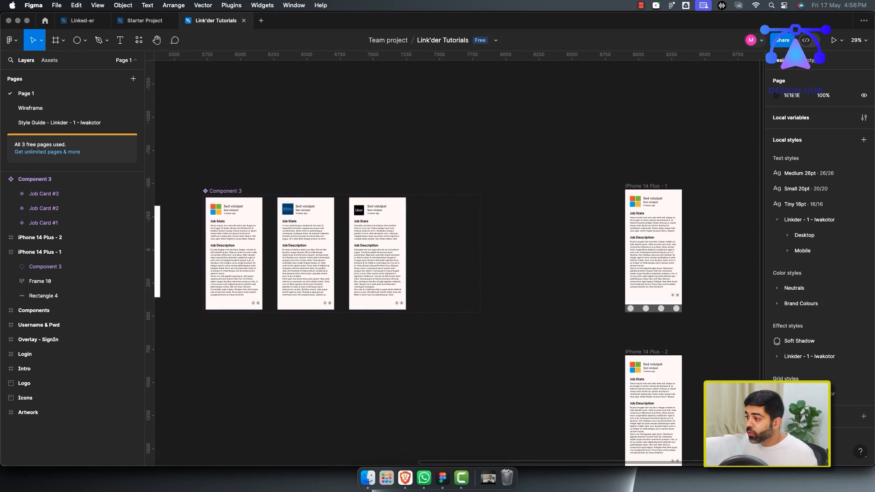
scroll(456, 260, "left", 2)
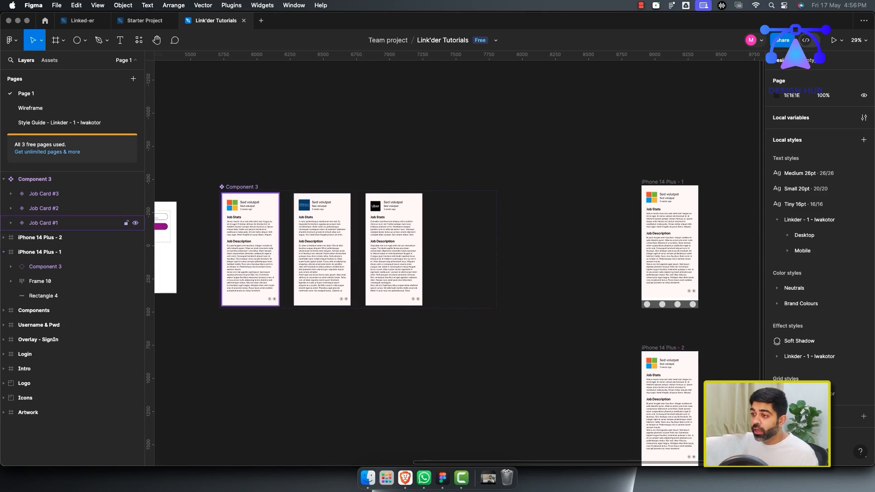
left_click(44, 223)
scroll(456, 260, "down", 2)
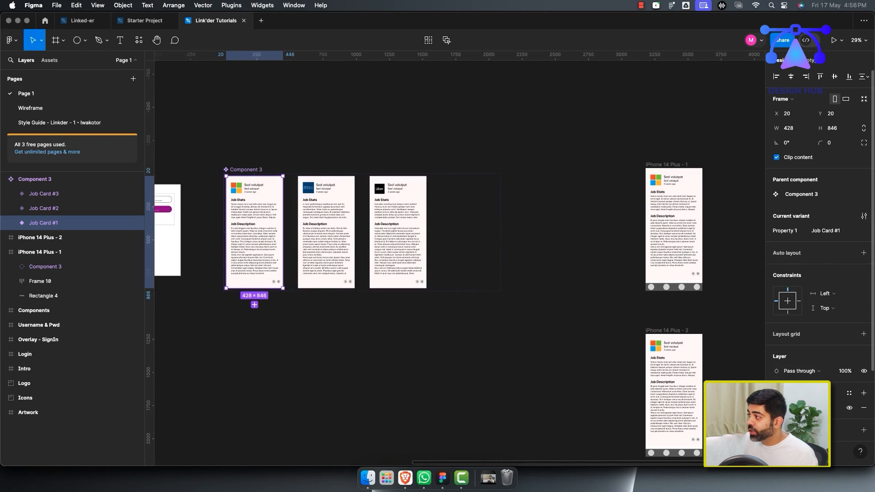
left_click(63, 40)
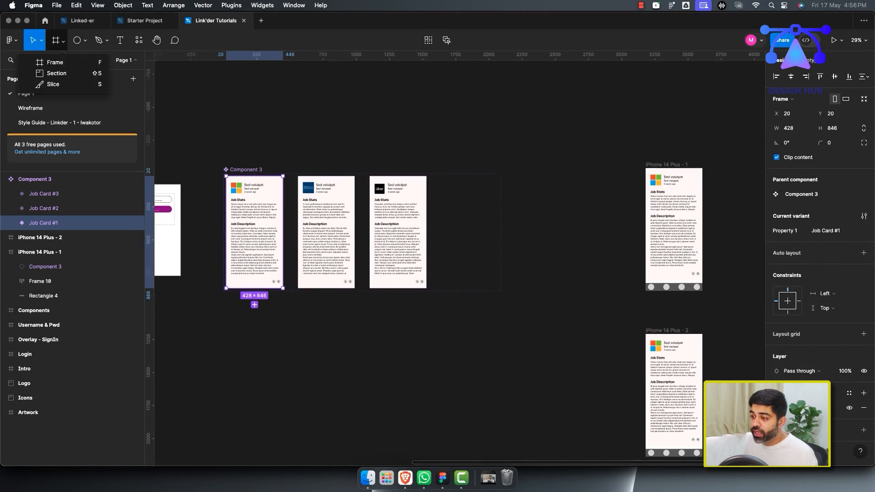
left_click(255, 114)
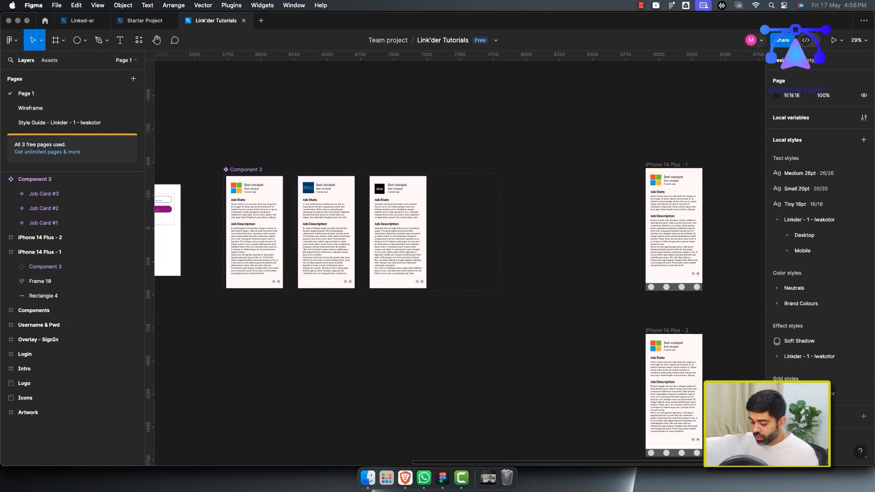
key("f")
mouse_move(221, 304)
left_mouse_down()
mouse_move(293, 420)
mouse_move(281, 440)
left_mouse_up()
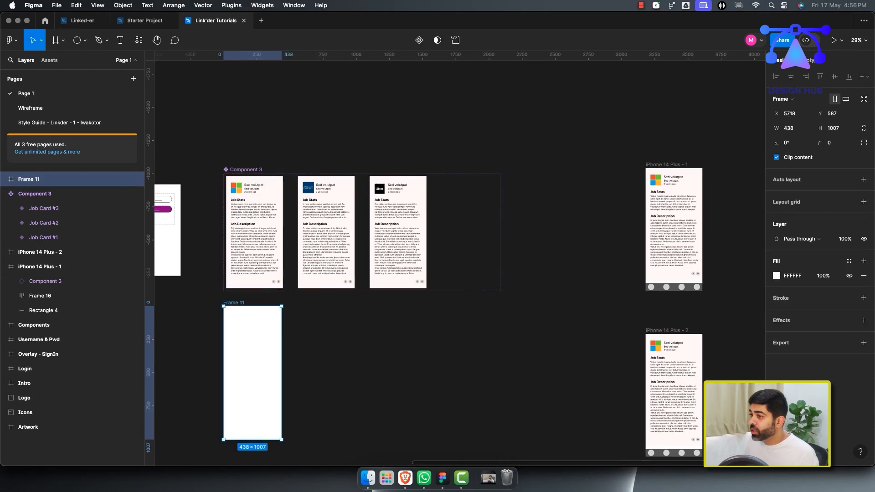
Resize Frame 11 to 428 × 846 so it matches the Job Card #1 variant's size.
left_click(255, 190, "super")
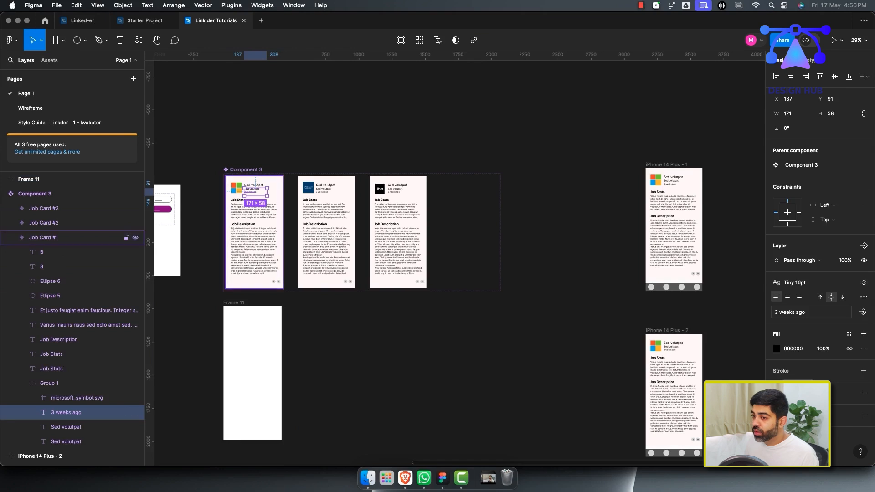
left_click(44, 238)
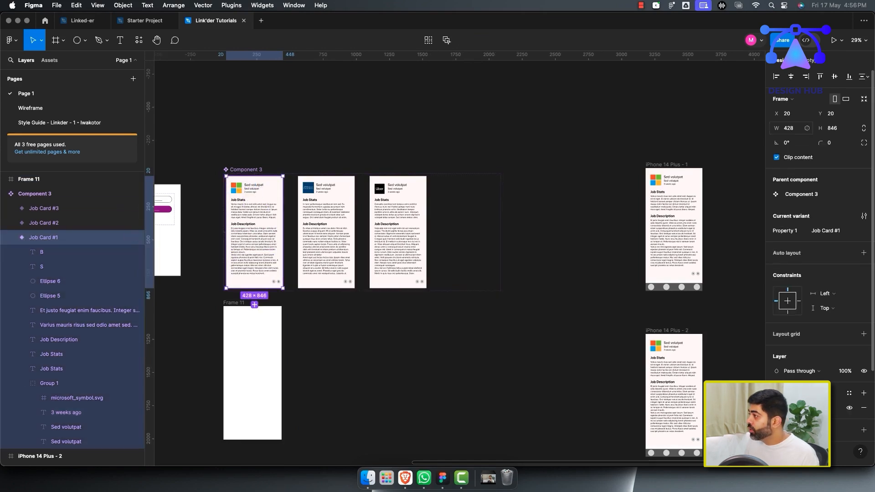
left_click(789, 128)
left_click(253, 364)
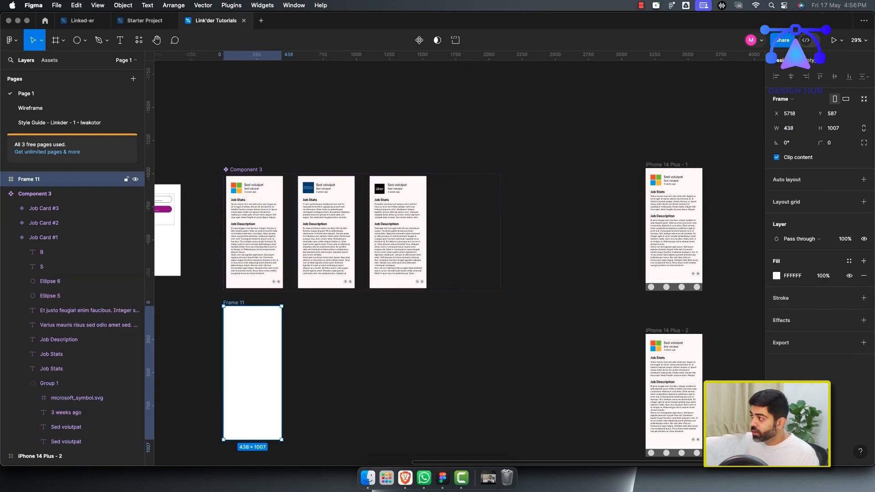
left_click(789, 129)
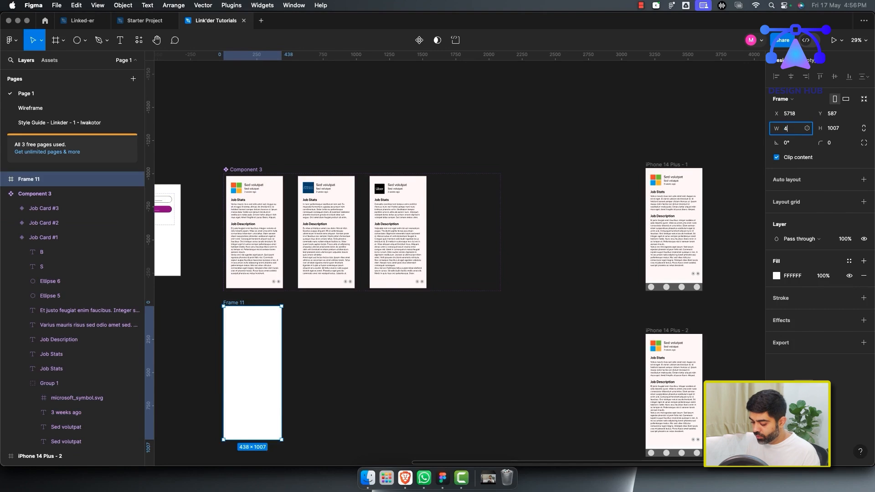
type("428")
key("Tab")
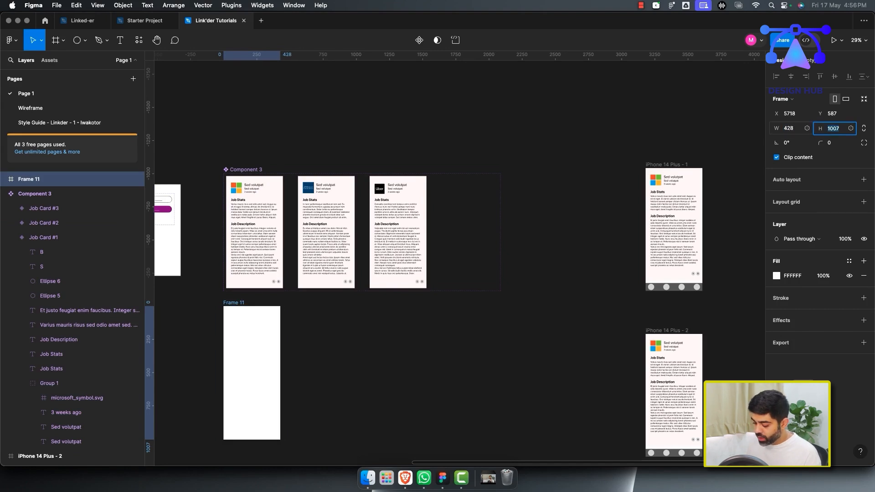
type("846")
key("Return")
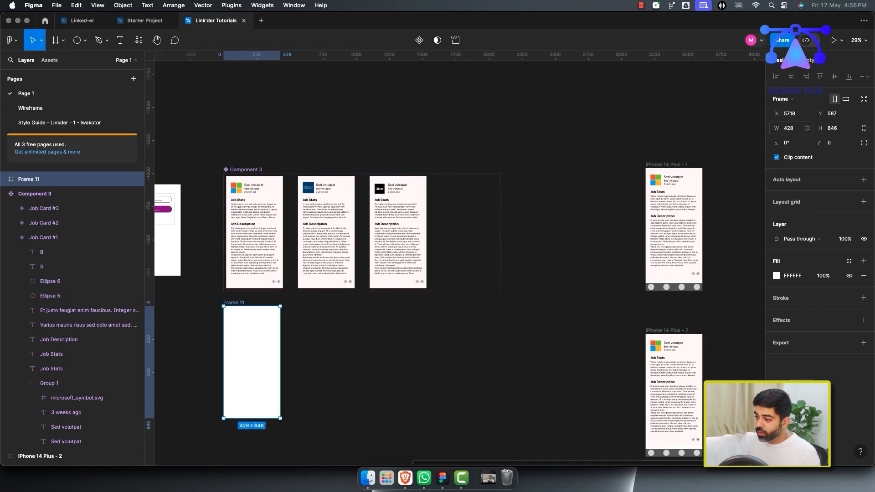
Draw two gray rectangles about 154 × 846 along the left and right edges of Frame 11.
scroll(365, 273, "up", 2)
scroll(364, 274, "left", 3)
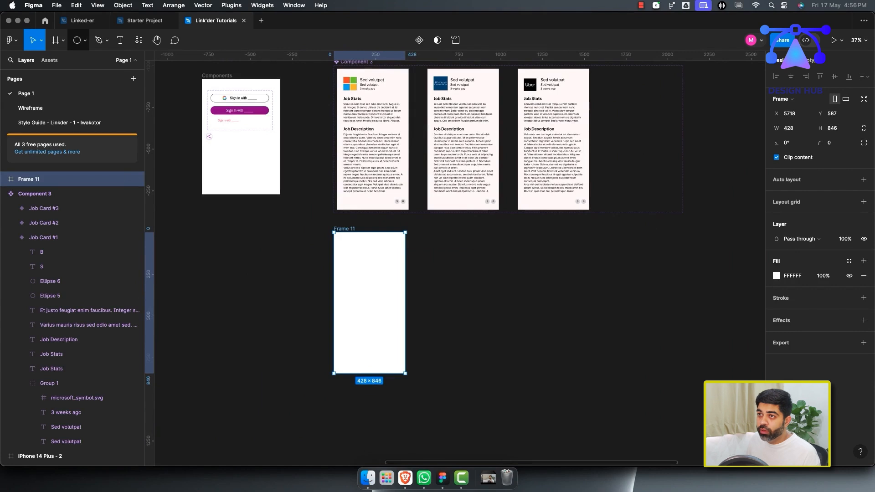
left_click(77, 40)
left_click(85, 40)
left_click(55, 62)
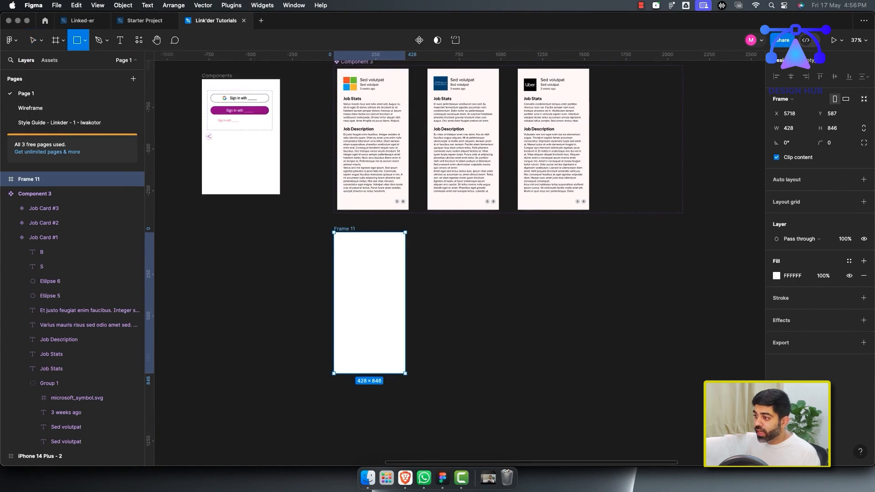
left_click_drag(327, 226, 369, 377)
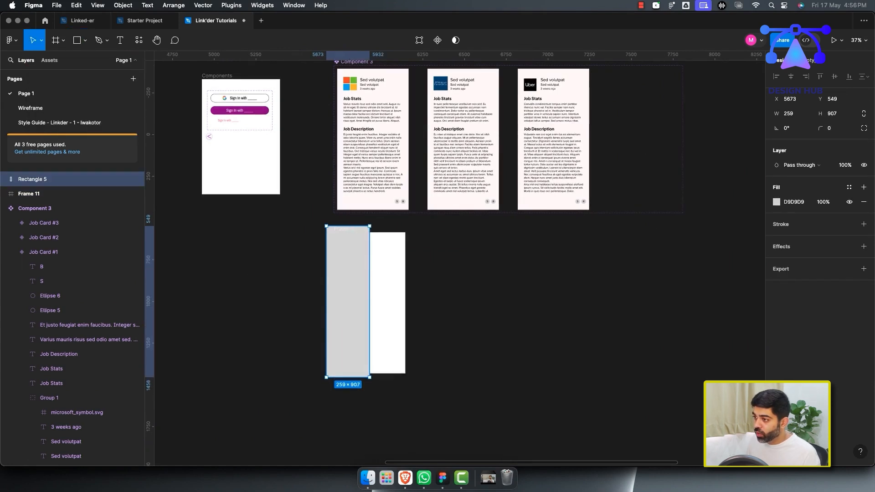
left_click_drag(326, 226, 334, 233)
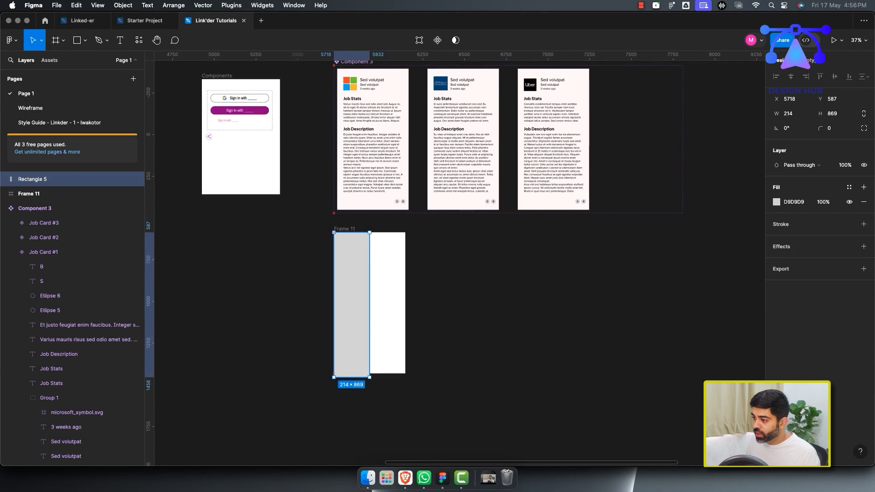
left_click_drag(369, 378, 405, 374)
key("Escape")
scroll(380, 328, "up", 5)
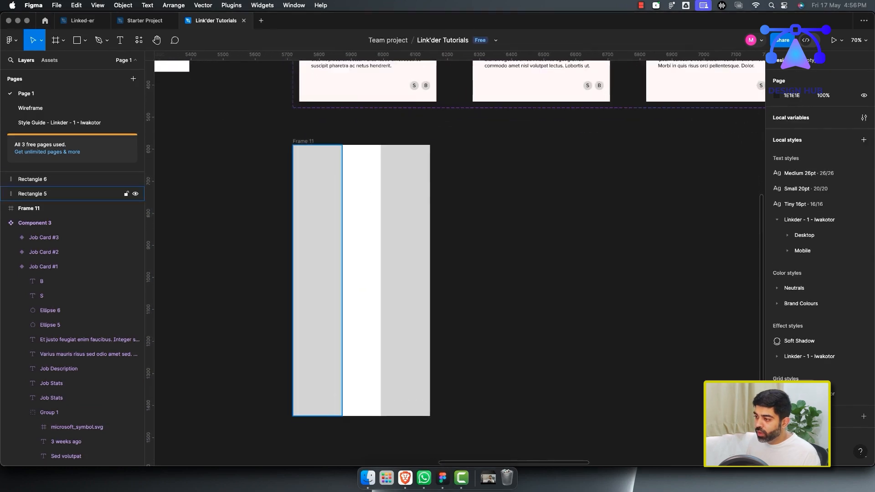
Give the left rectangle a horizontal linear gradient fill with its start stop set to 0% opacity.
left_click(324, 312)
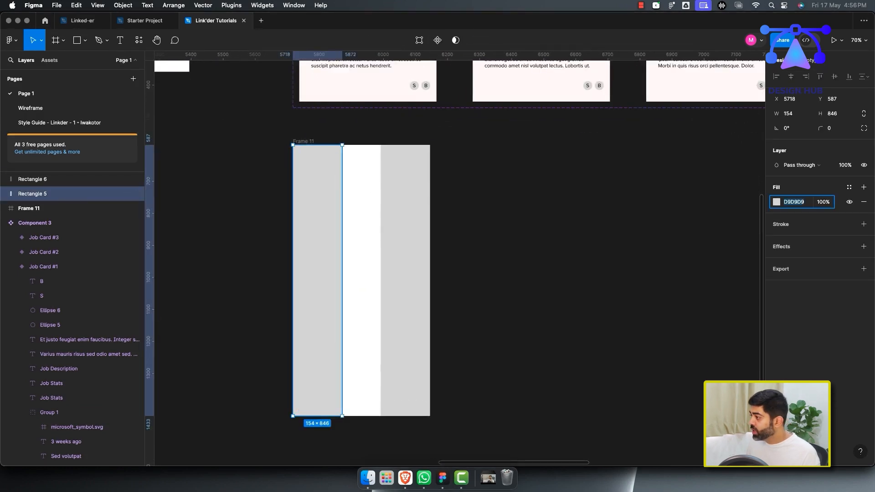
left_click(776, 202)
left_click(680, 222)
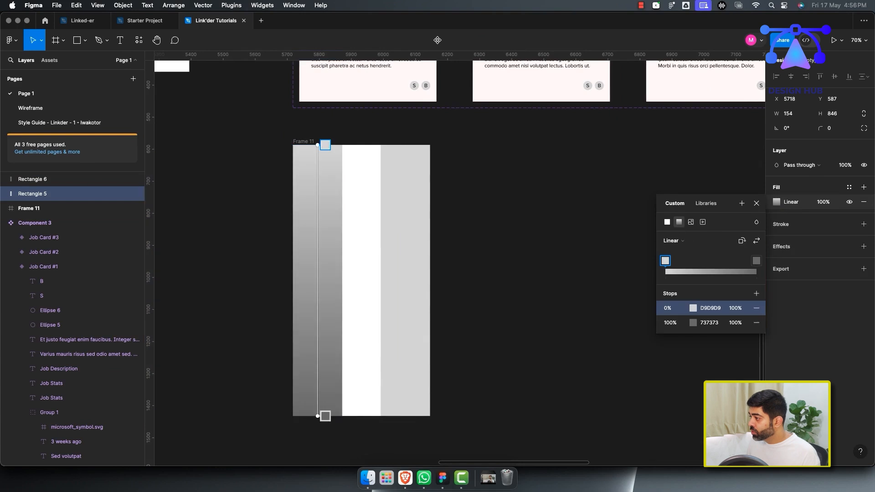
left_click(693, 323)
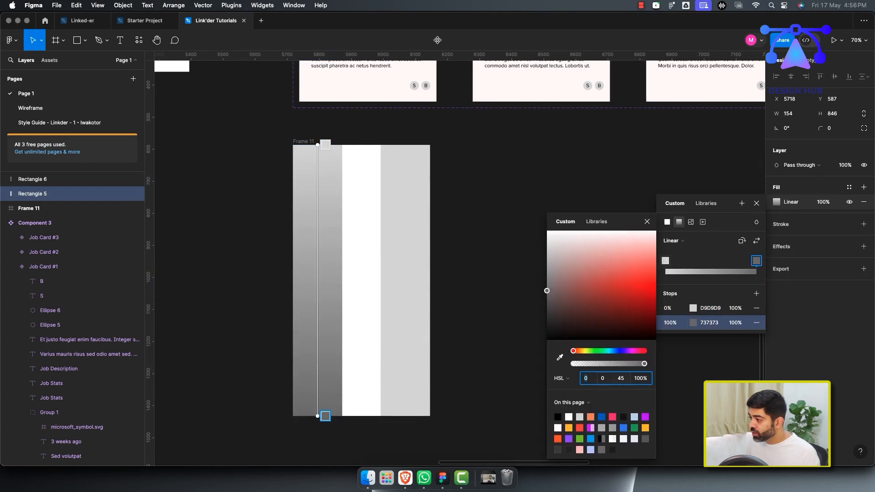
type("137")
key("Return")
mouse_move(547, 290)
left_mouse_down()
mouse_move(655, 260)
mouse_move(656, 272)
left_mouse_up()
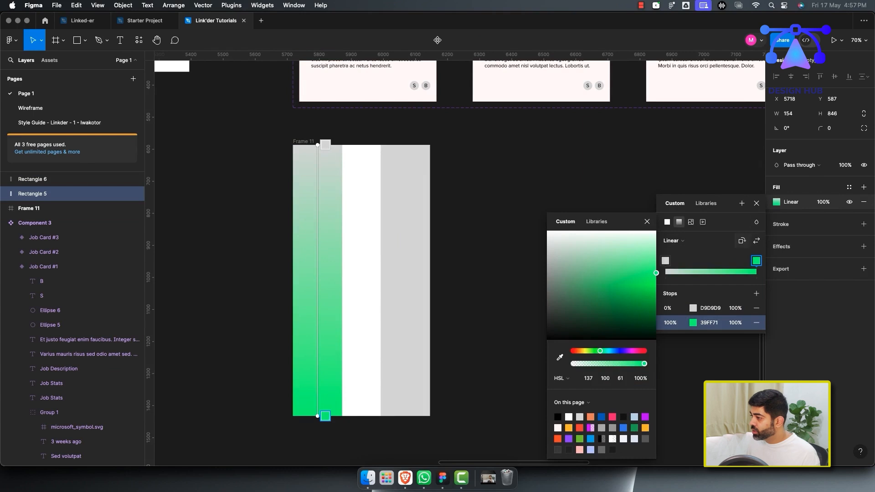
left_click(741, 240)
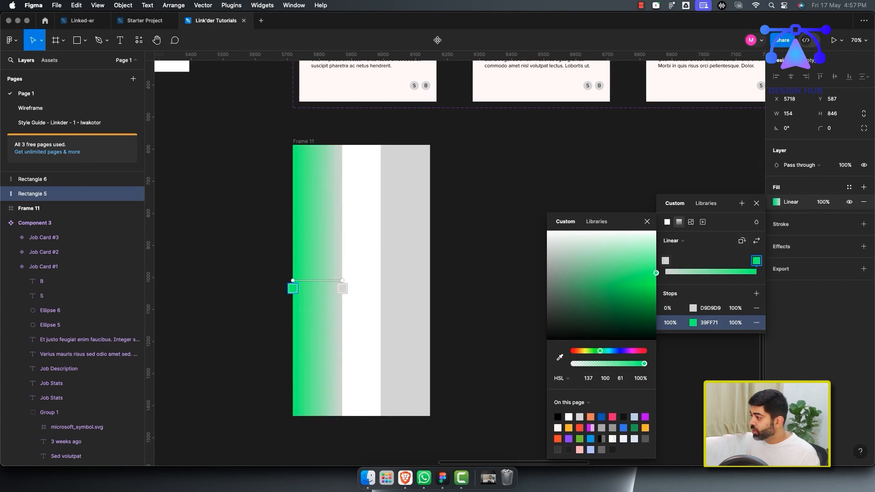
left_click(757, 293)
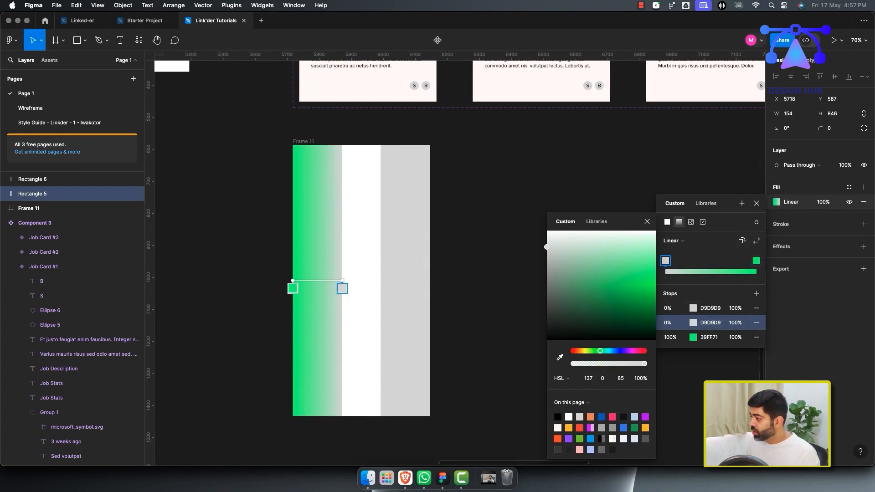
left_click(756, 323)
left_click(735, 309)
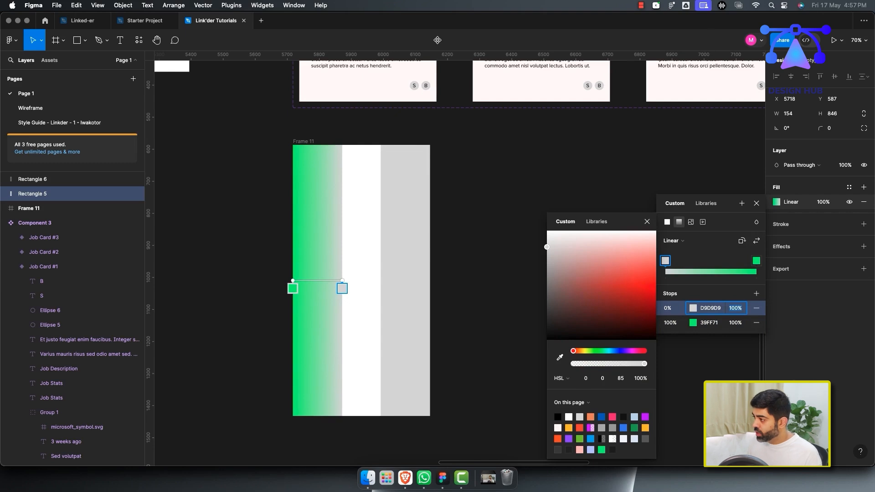
type("0")
key("Return")
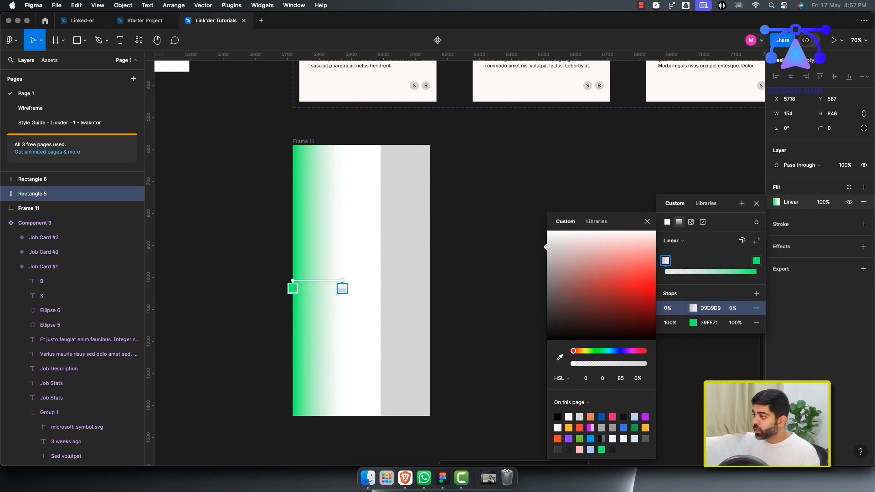
left_click(647, 221)
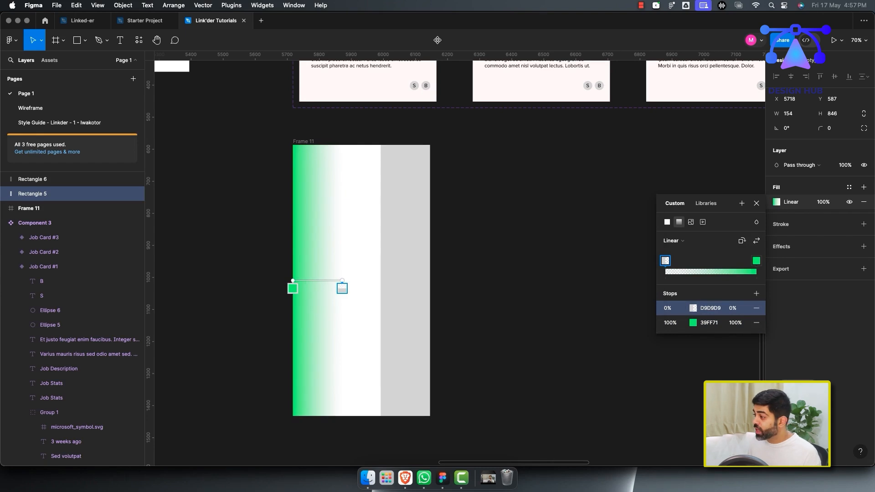
Change the left rectangle's gradient end color to hue 342, a pinkish red.
left_click(694, 323)
type("342")
key("Return")
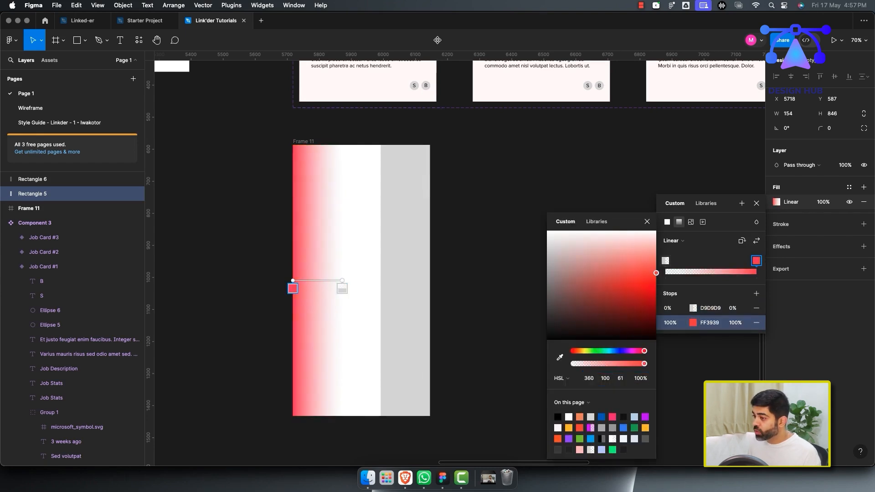
key("Escape")
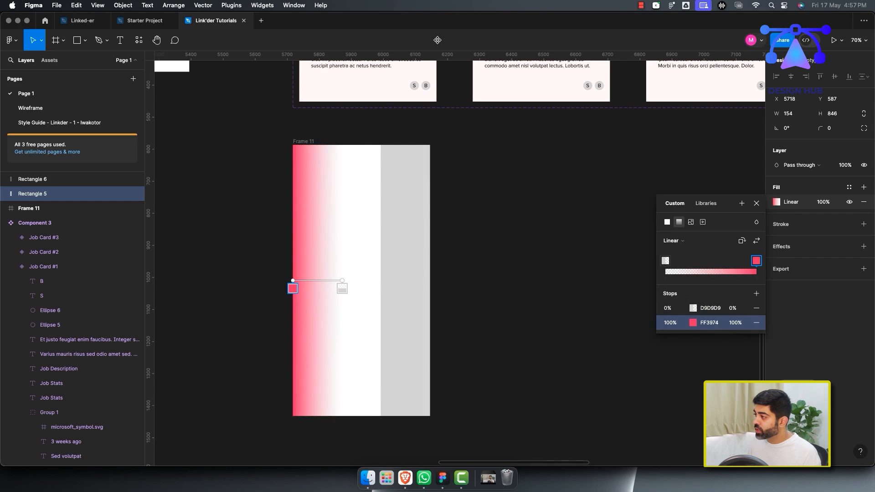
key("Escape")
key("Escape")
Give the right rectangle a horizontal linear gradient fill with its start stop set to 0% opacity.
left_click(405, 281)
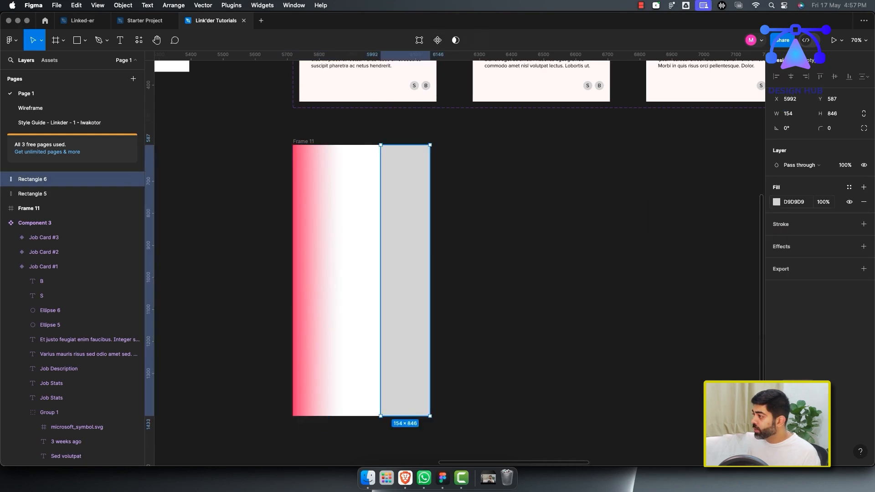
left_click(777, 202)
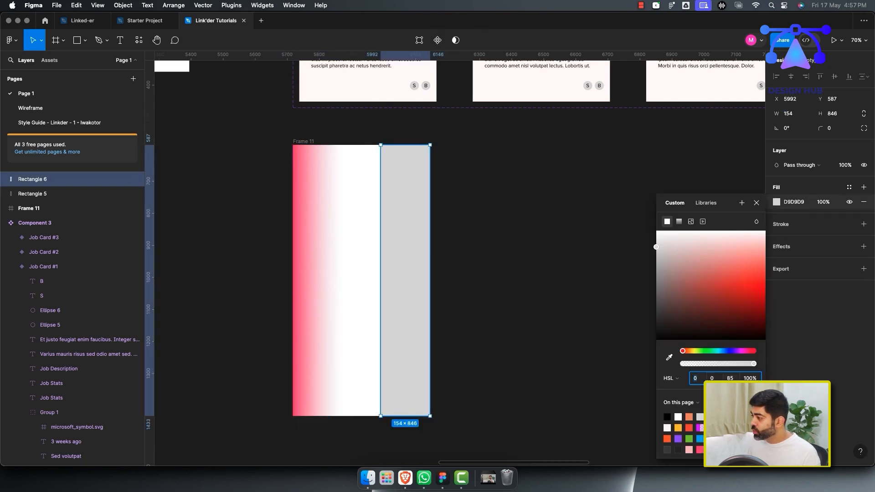
left_click_drag(700, 351, 704, 351)
left_click(814, 269)
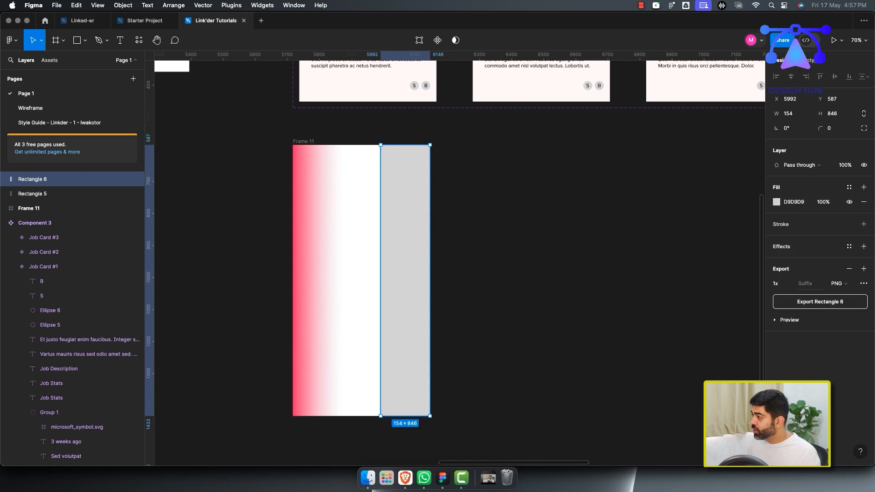
left_click(814, 225)
left_click(777, 202)
left_click(777, 202)
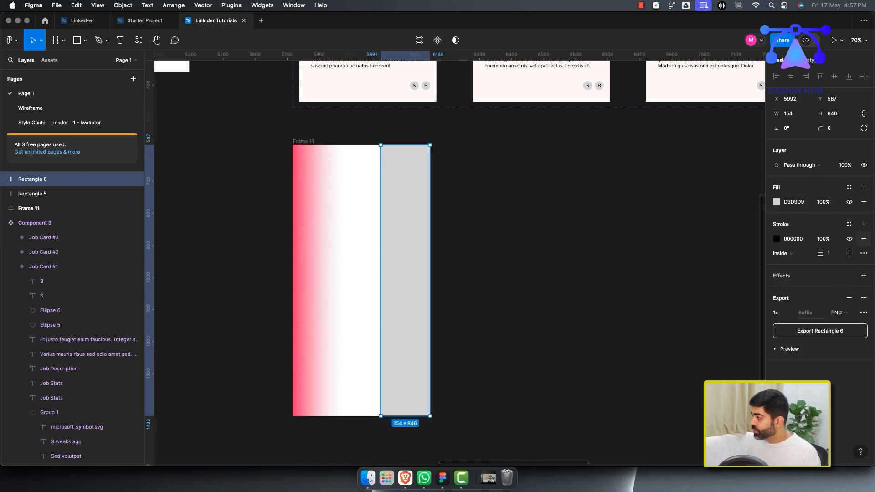
left_click(864, 239)
left_click(777, 202)
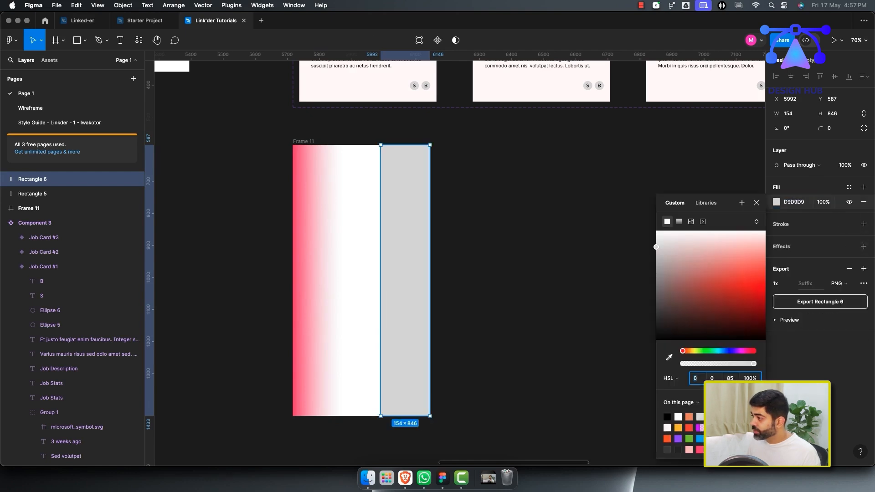
left_click(680, 221)
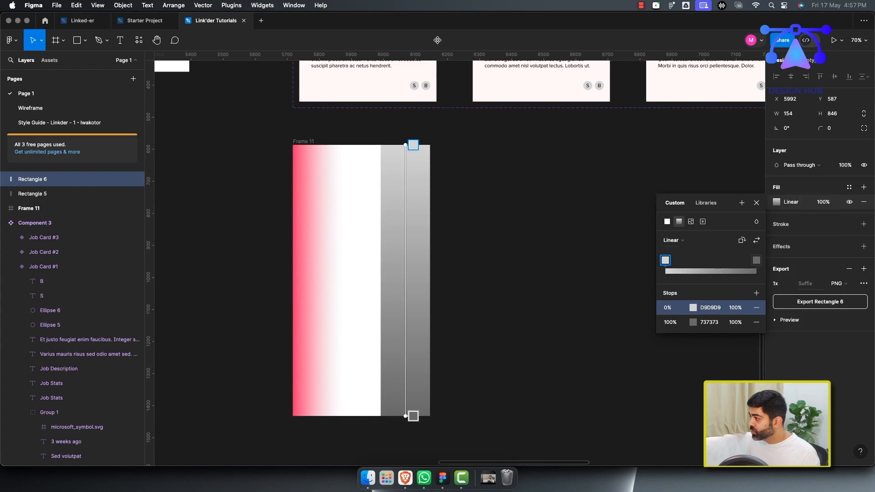
left_click(742, 240)
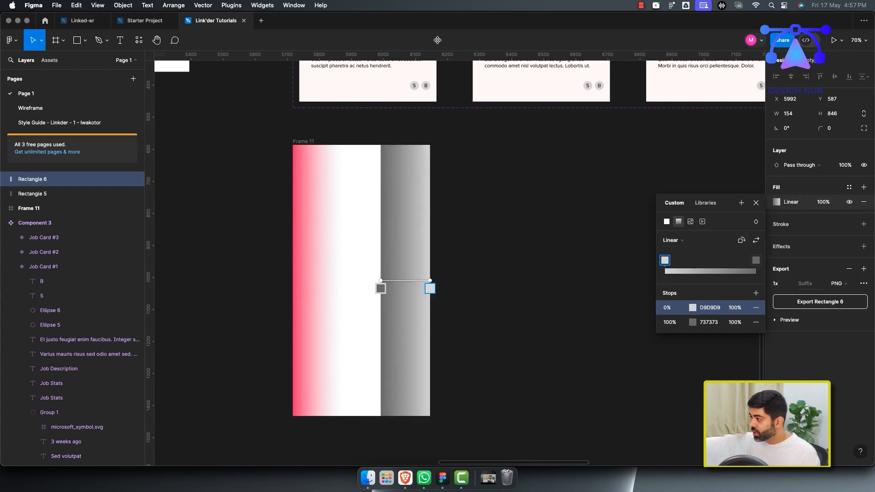
left_click(742, 240)
left_click(742, 240)
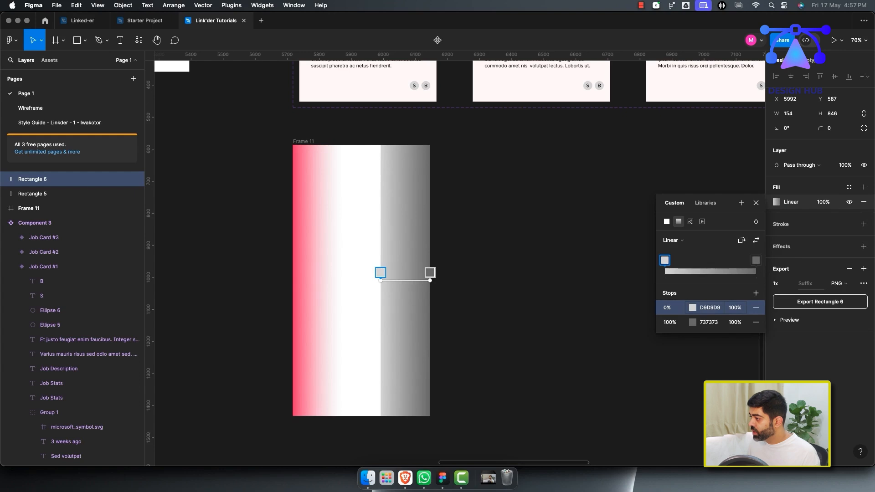
left_click(735, 307)
type("0")
key("Return")
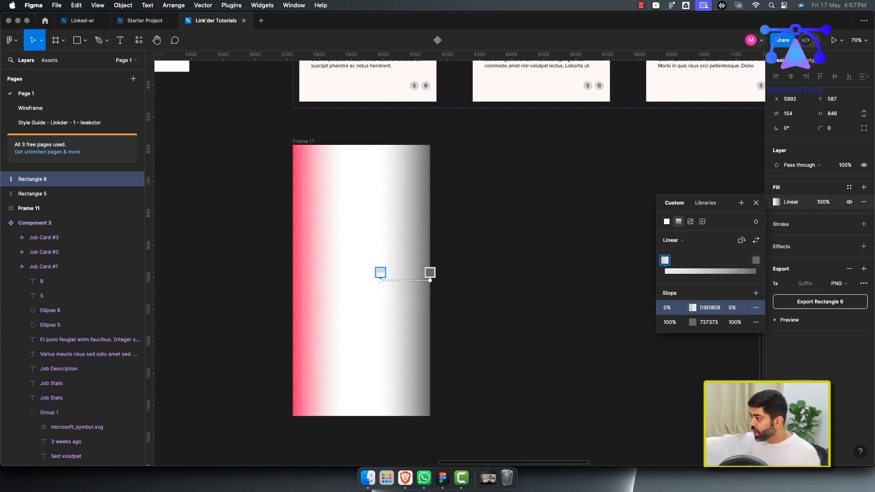
Set the right rectangle's gradient end color to blue 6F7BE9 and close the fill settings.
left_click(693, 322)
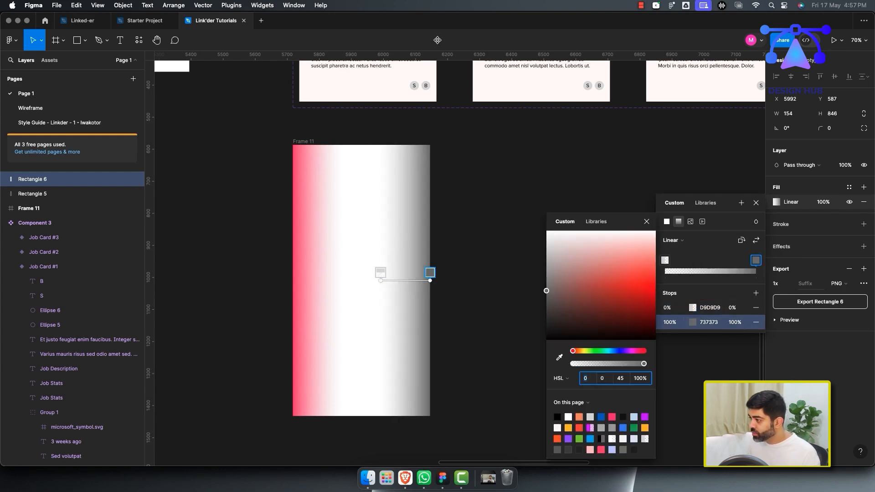
left_click_drag(591, 351, 597, 351)
mouse_move(624, 276)
left_mouse_down()
mouse_move(622, 266)
mouse_move(603, 271)
mouse_move(622, 261)
left_mouse_up()
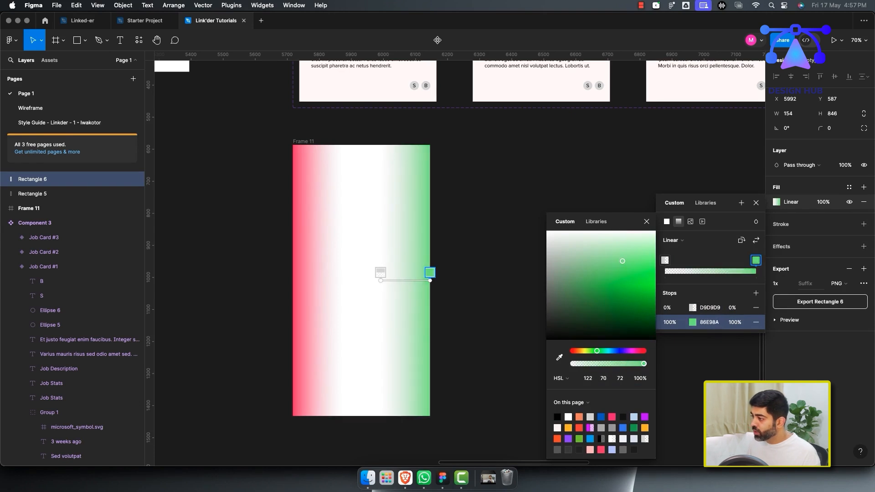
left_click_drag(597, 351, 619, 351)
left_click_drag(623, 261, 627, 267)
left_click(646, 221)
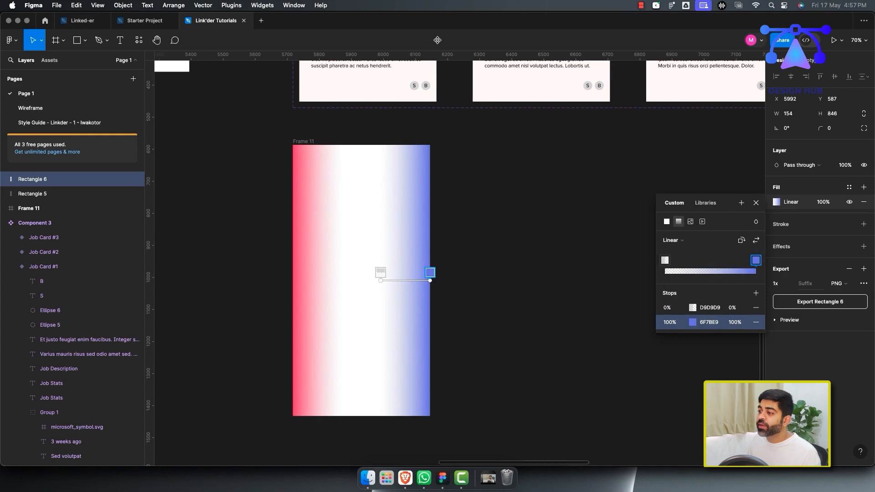
left_click(756, 203)
left_click(558, 299)
scroll(558, 299, "down", 5)
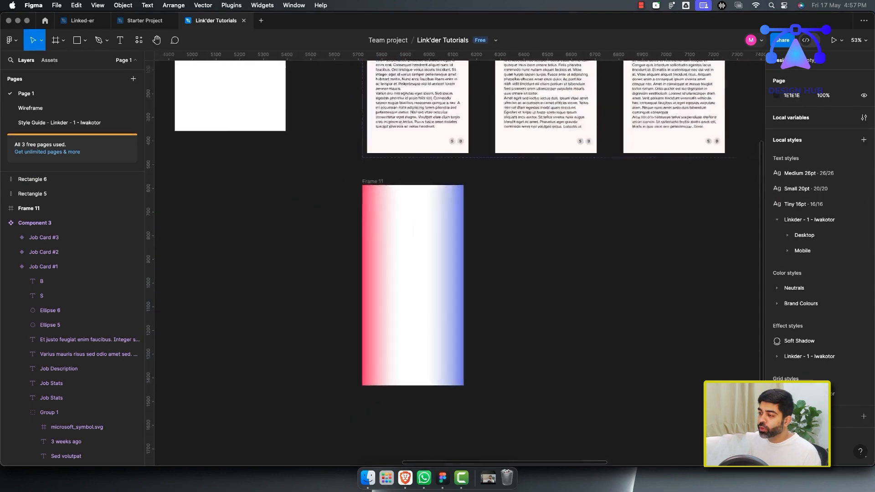
Move both gradient rectangles into Frame 11 so they become its children.
scroll(558, 300, "right", 2)
scroll(558, 299, "up", 1)
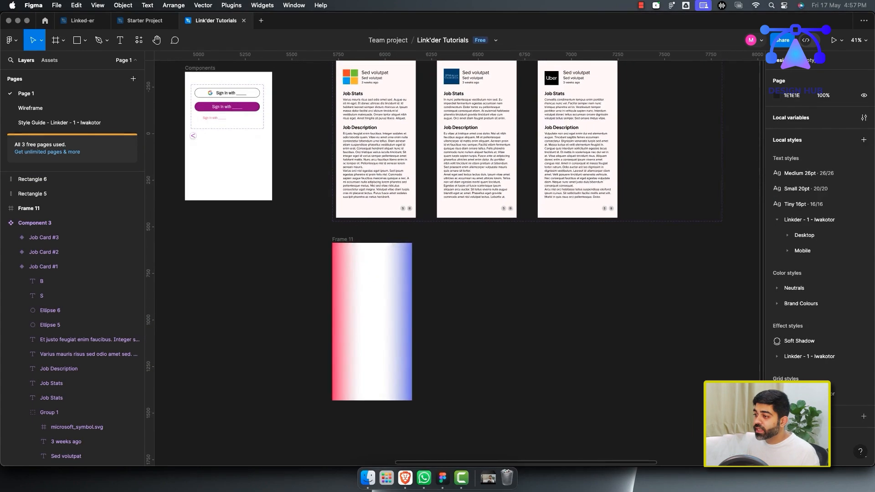
left_click(54, 208)
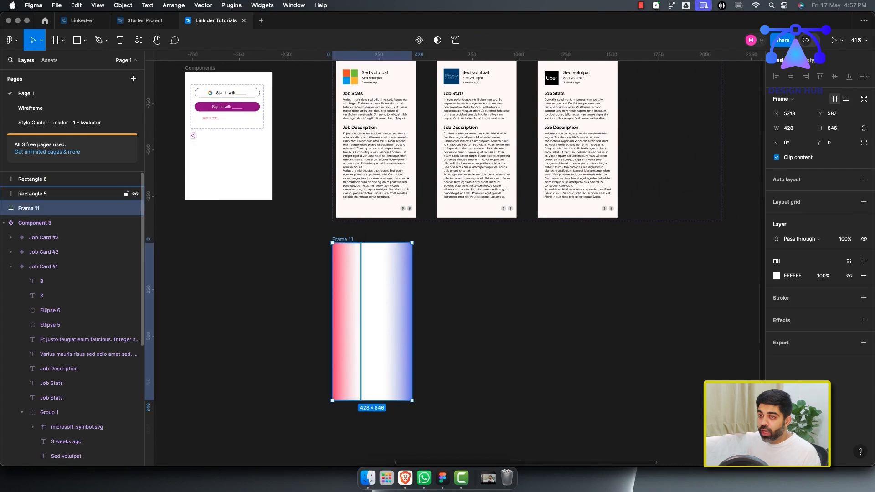
left_click(55, 179)
left_click(55, 193, "shift")
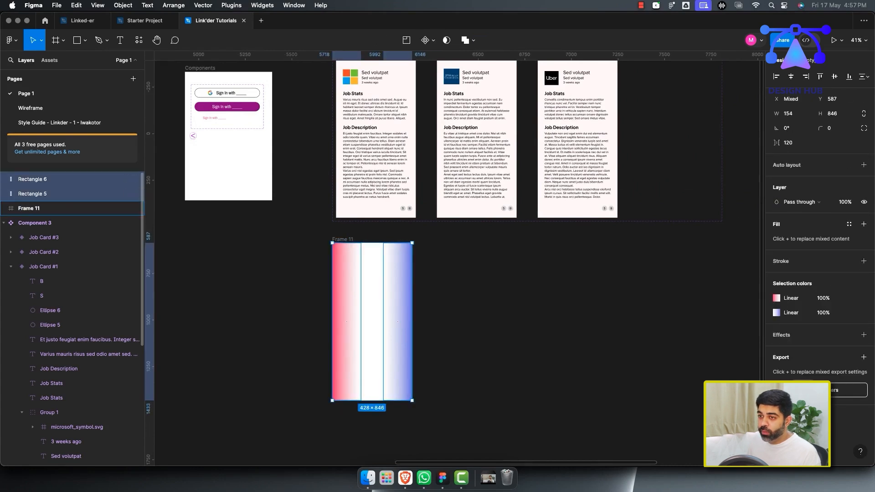
left_click_drag(55, 194, 54, 208)
left_click(54, 179)
left_click(55, 193)
left_click(55, 179)
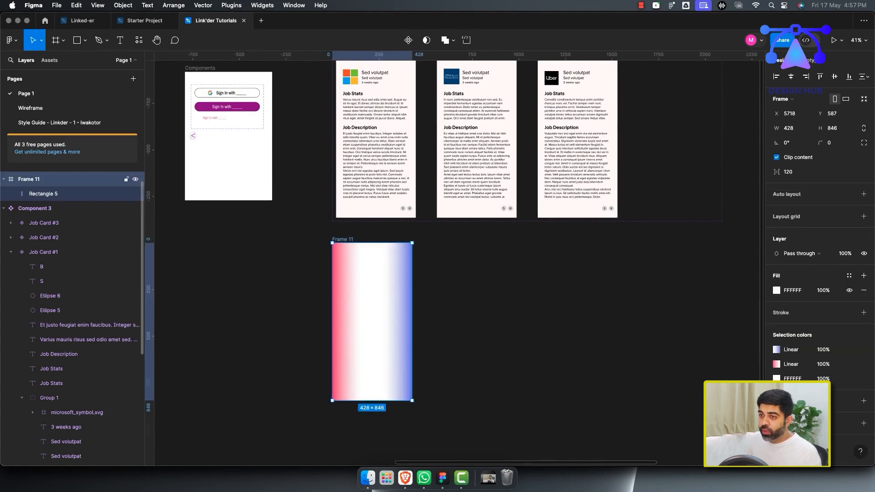
Rename Frame 11 as Swipe State.
key("super+r")
type("S")
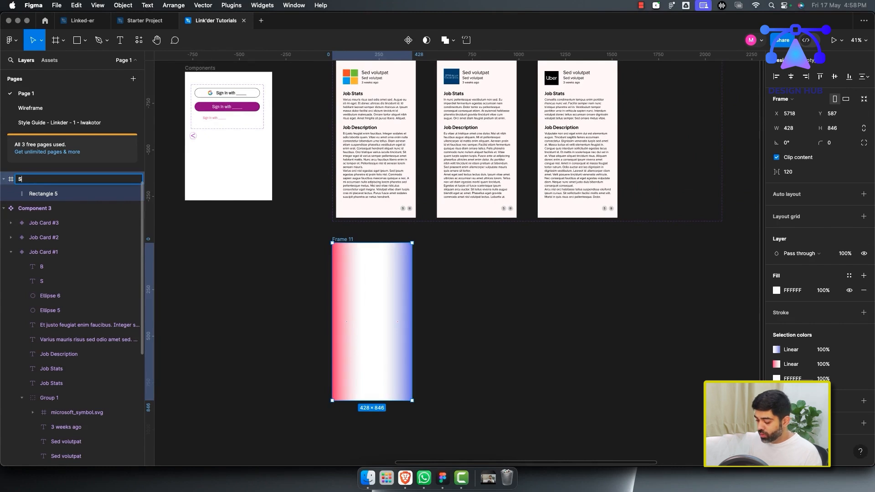
type("kipe State")
key("Return")
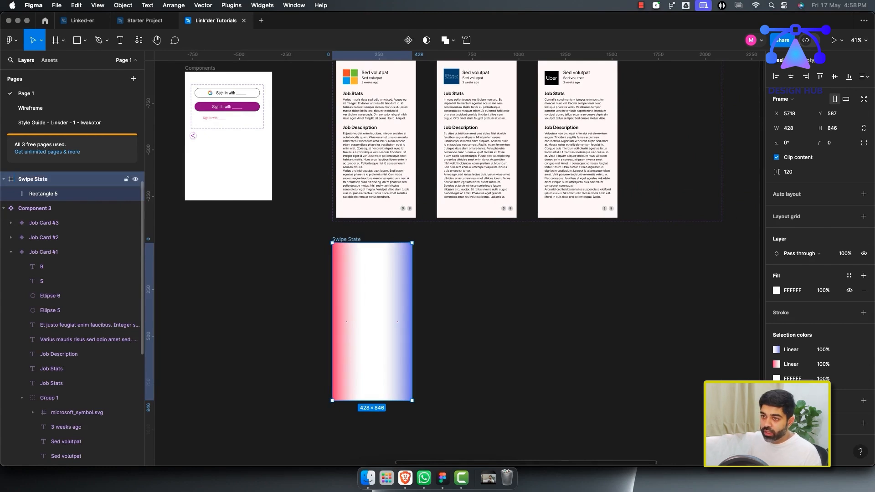
Remove the white fill from the Swipe State frame.
scroll(54, 219, "up", 1)
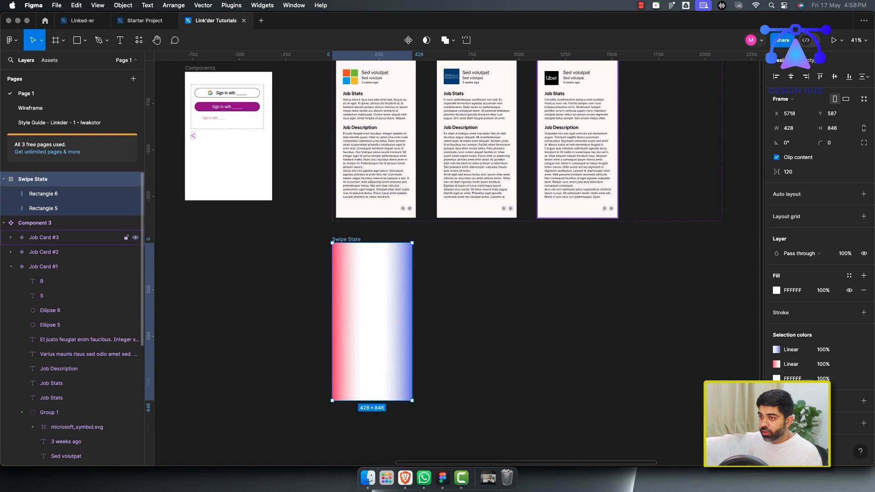
left_click(50, 194)
left_click(50, 207)
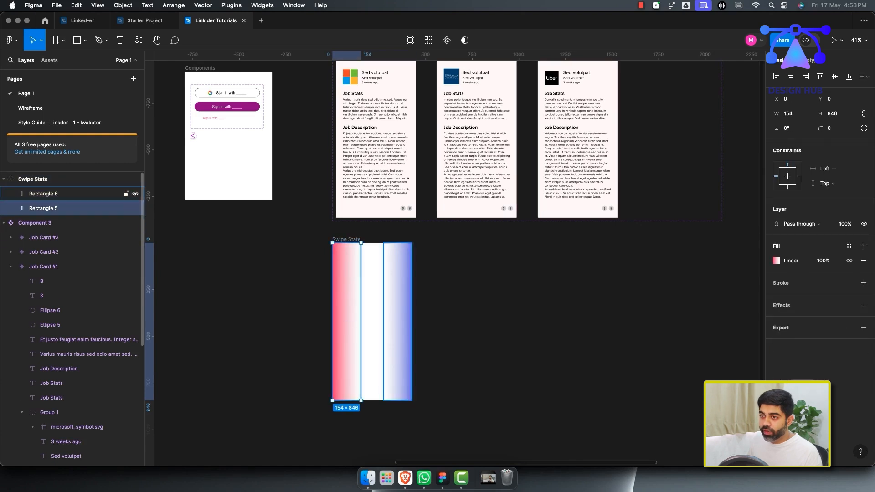
left_click(50, 195)
left_click(50, 208)
left_click(46, 179)
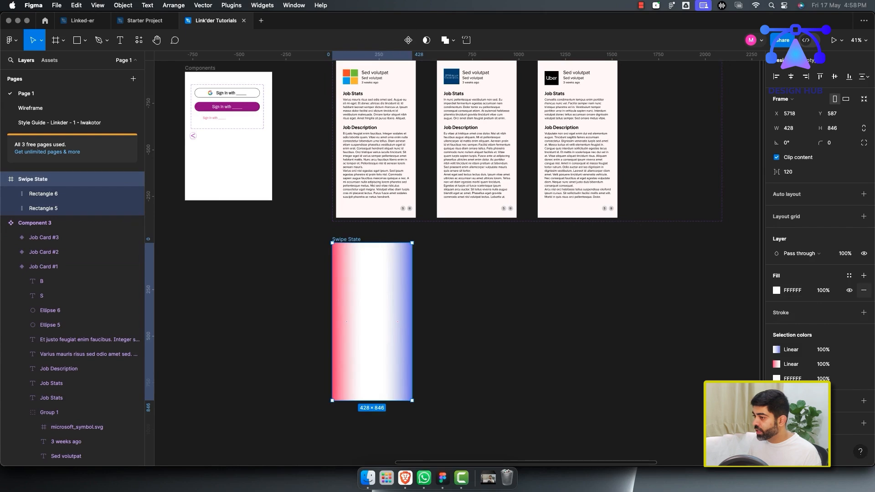
left_click(864, 291)
left_click(524, 310)
Place the Swipe State frame inside the Job Card #1 variant.
scroll(524, 310, "right", 2)
scroll(525, 310, "up", 1)
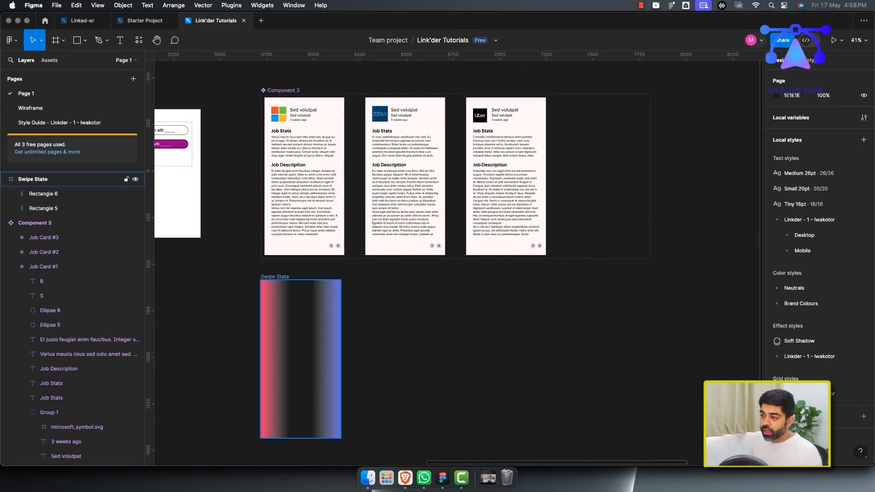
left_click_drag(275, 277, 279, 93)
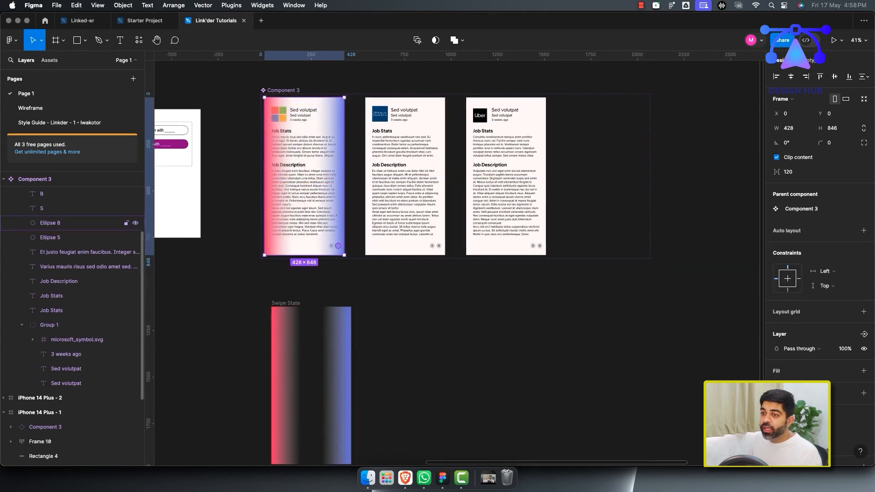
Paste the Swipe State frame into the Job Card #2 and Job Card #3 variants.
left_click(22, 325)
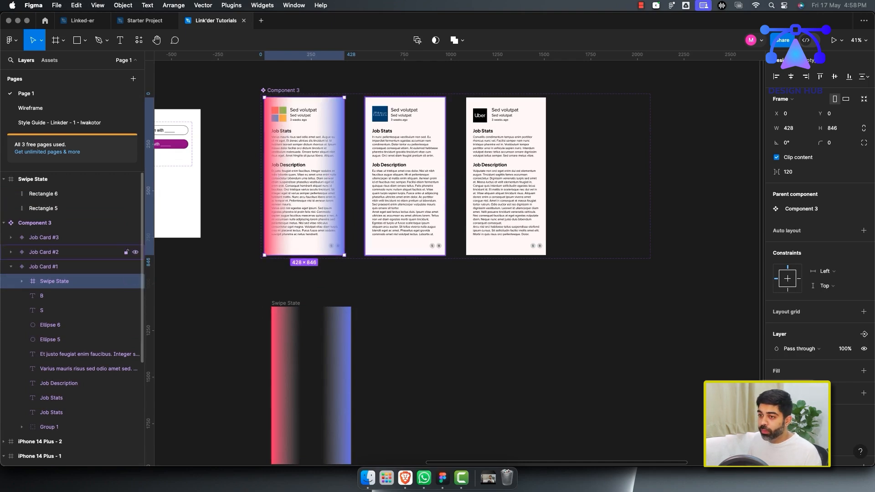
left_click(54, 252)
left_click(55, 237, "shift")
key("super+v")
left_click(457, 281)
Hide both gradient rectangles of Swipe State in the card instance on iPhone 14 Plus - 1.
scroll(458, 281, "down", 5)
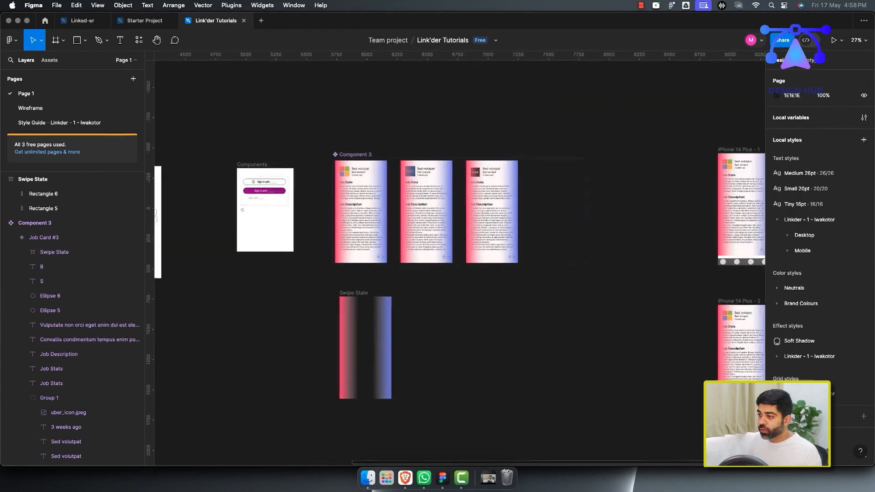
left_click_drag(456, 276, 298, 414)
left_click(298, 413)
scroll(298, 414, "right", 4)
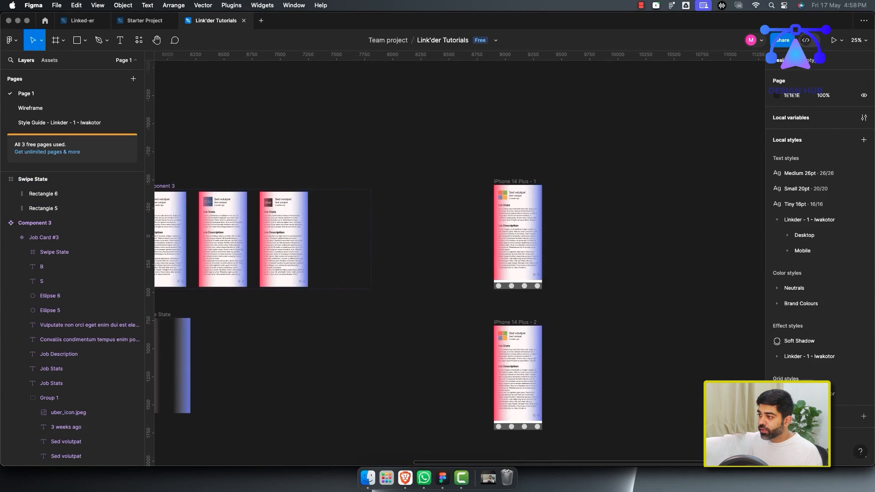
scroll(460, 260, "right", 3)
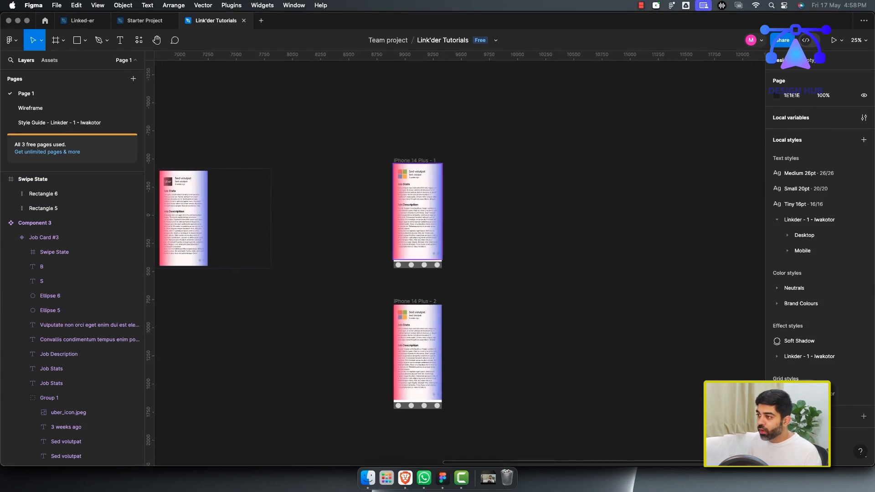
left_click(417, 214)
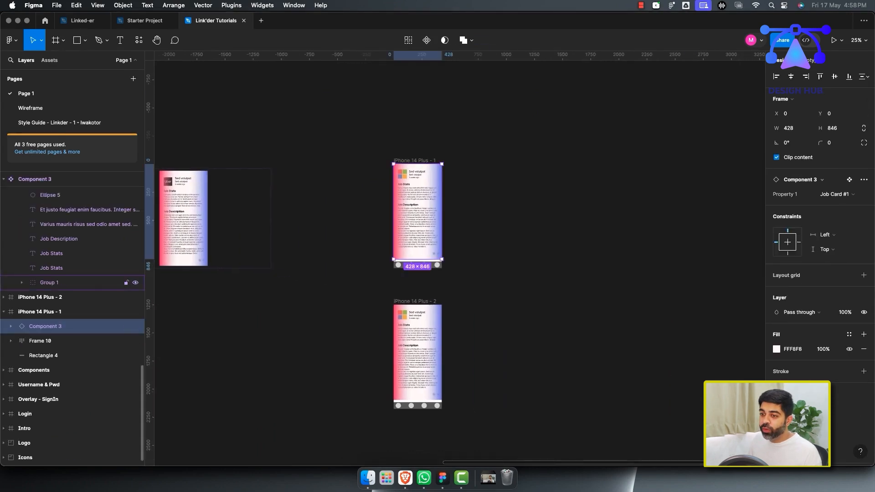
left_click(11, 326)
left_click(54, 341)
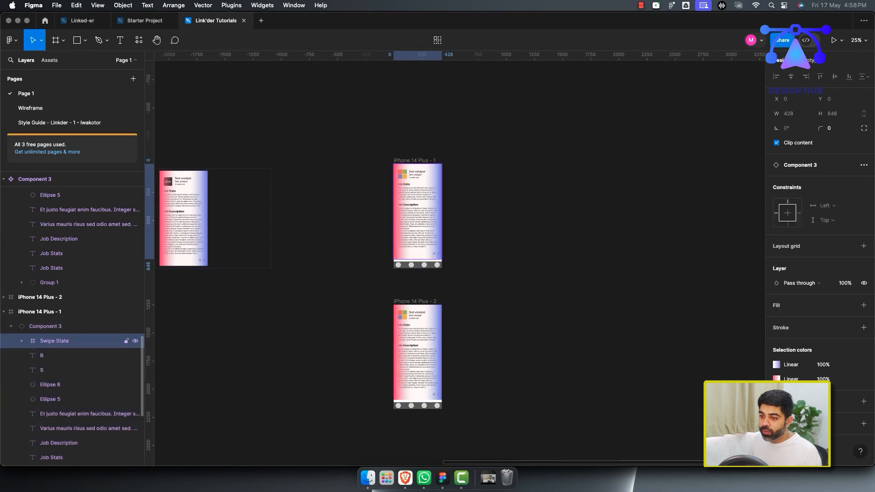
left_click(22, 341)
left_click(136, 356)
left_click(135, 370)
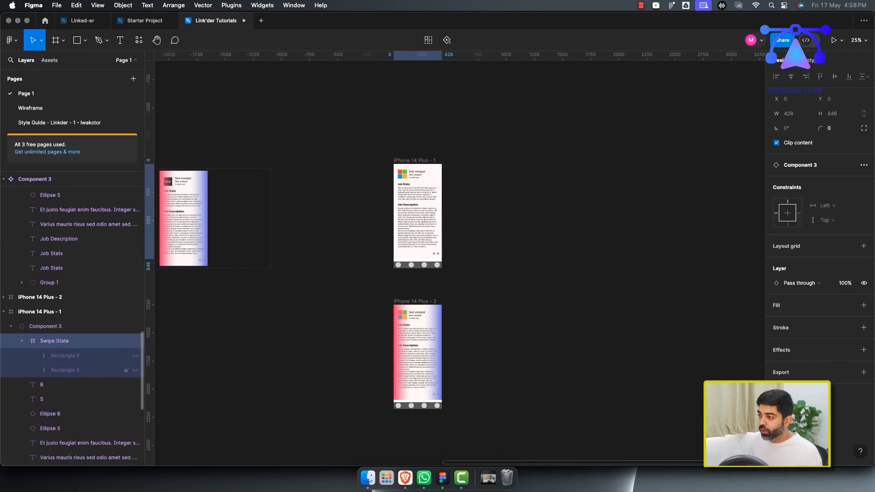
Switch the card instance on iPhone 14 Plus - 2 to the Job Card #2 variant.
left_click(292, 310)
scroll(365, 292, "down", 3)
scroll(364, 292, "right", 2)
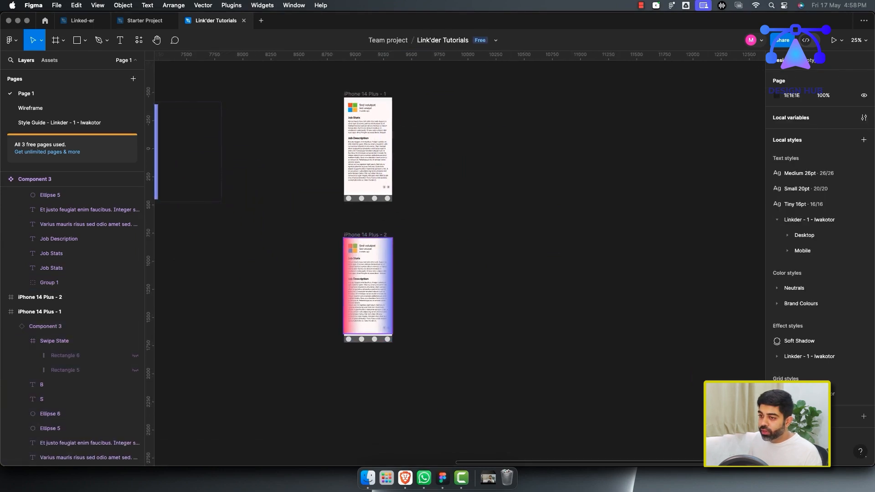
left_click(40, 297)
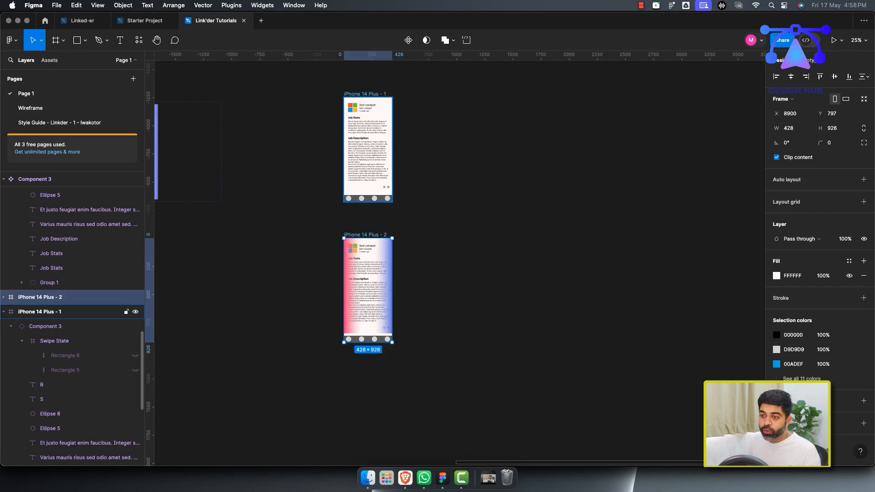
left_click(4, 297)
left_click(11, 312)
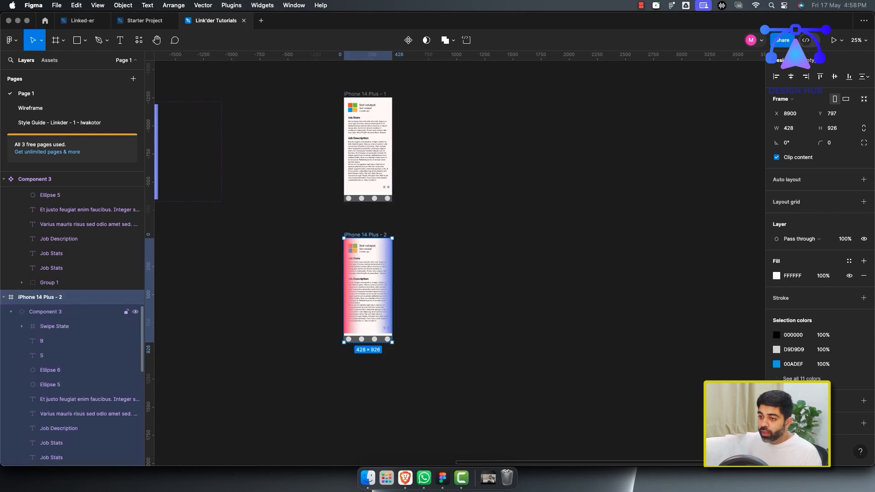
left_click(46, 312)
left_click(834, 194)
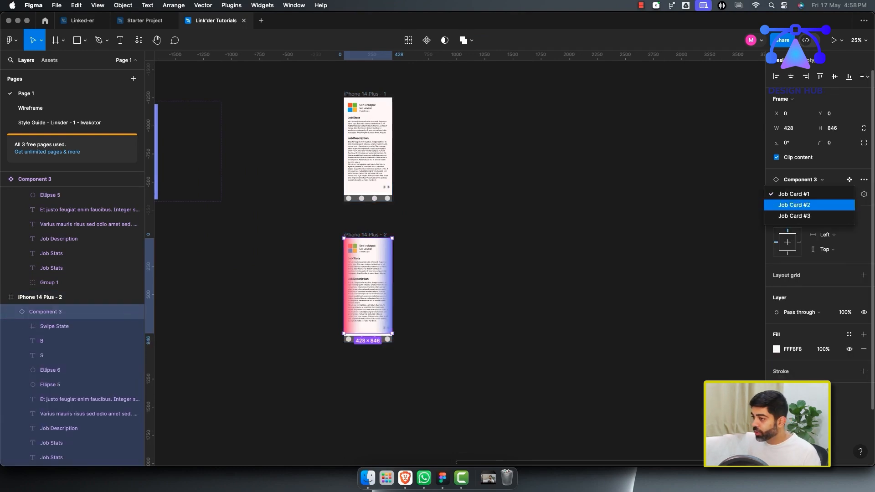
left_click(795, 205)
left_click(424, 318)
Compare the card instances on both iPhone 14 Plus screens.
scroll(423, 318, "up", 5)
scroll(423, 318, "left", 1)
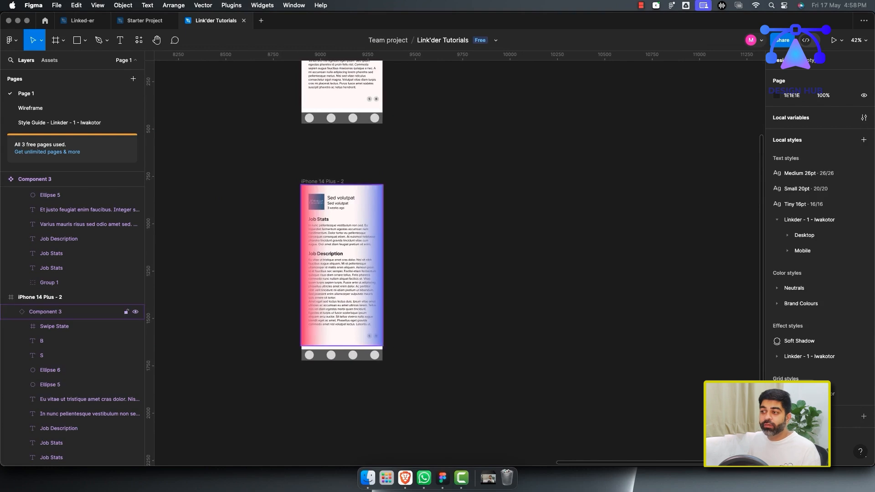
scroll(456, 260, "left", 3)
scroll(433, 342, "down", 5)
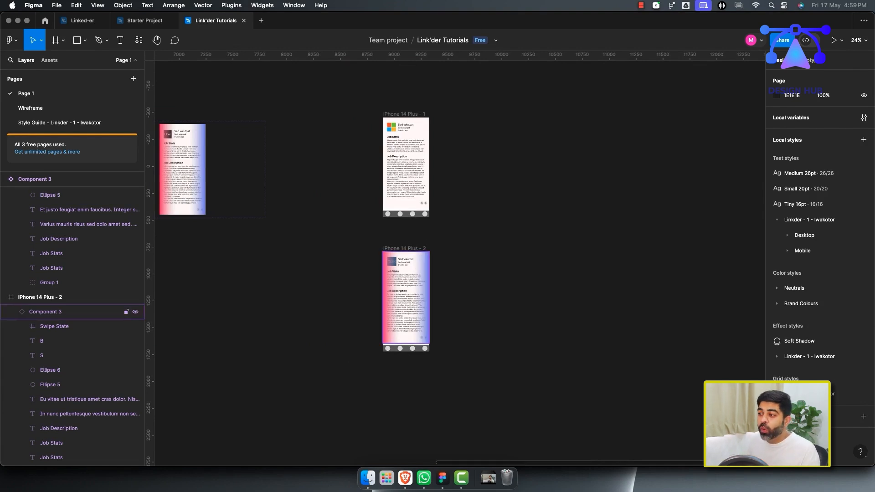
scroll(419, 279, "up", 5)
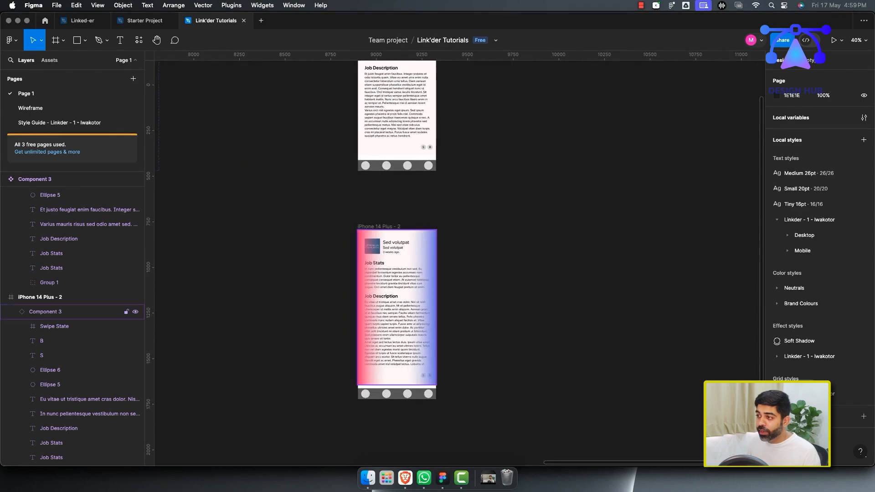
scroll(418, 340, "down", 3)
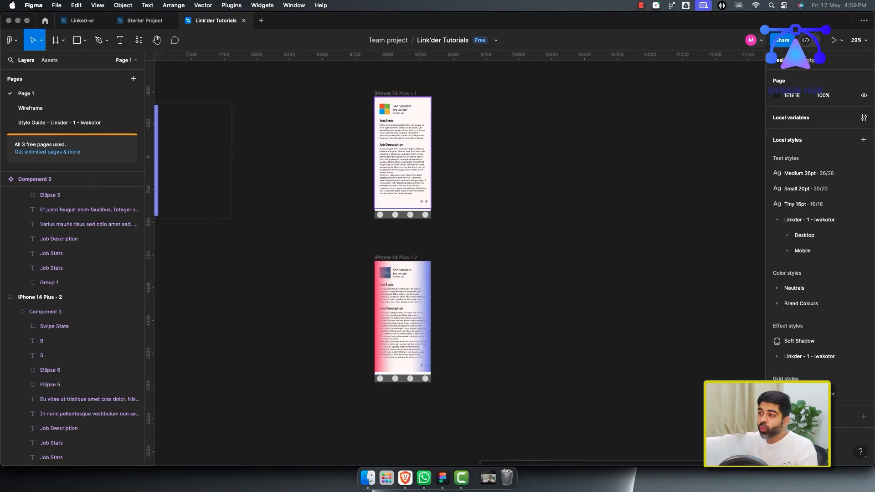
left_click(403, 173)
left_click(403, 296, "super")
left_click(403, 174)
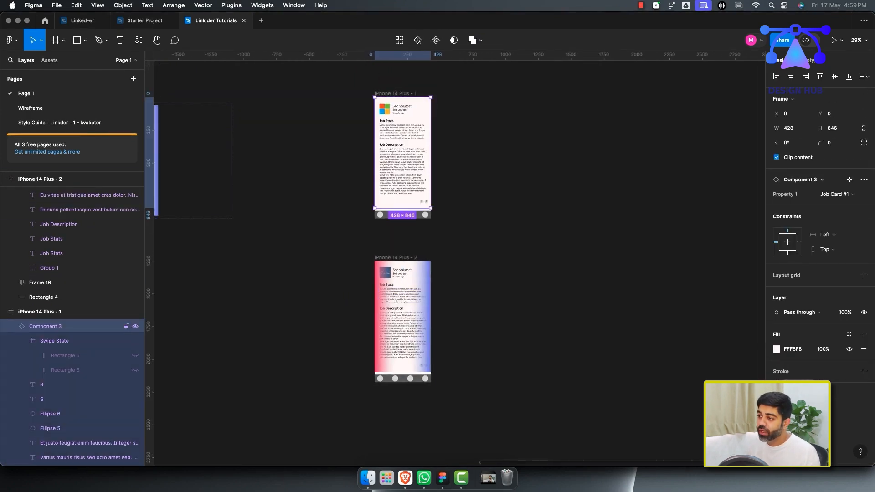
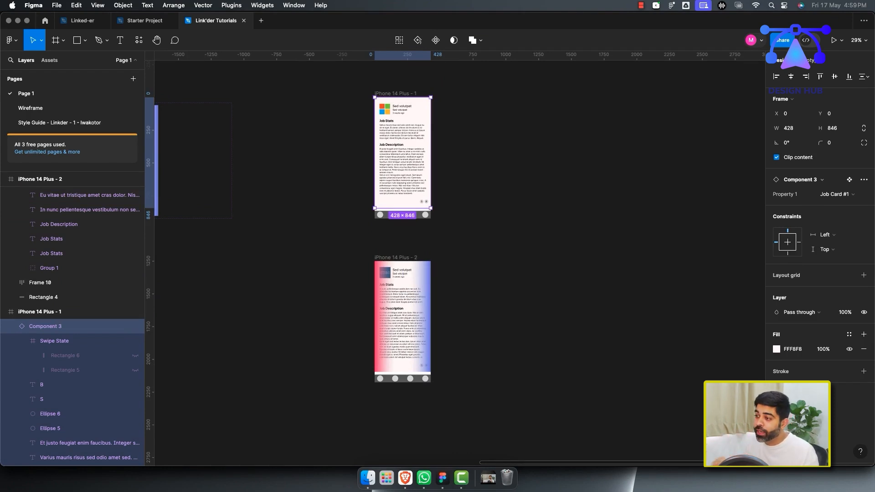
Duplicate the iPhone 14 Plus - 2 screen to create iPhone 14 Plus - 3 beside it.
left_click_drag(395, 258, 475, 258)
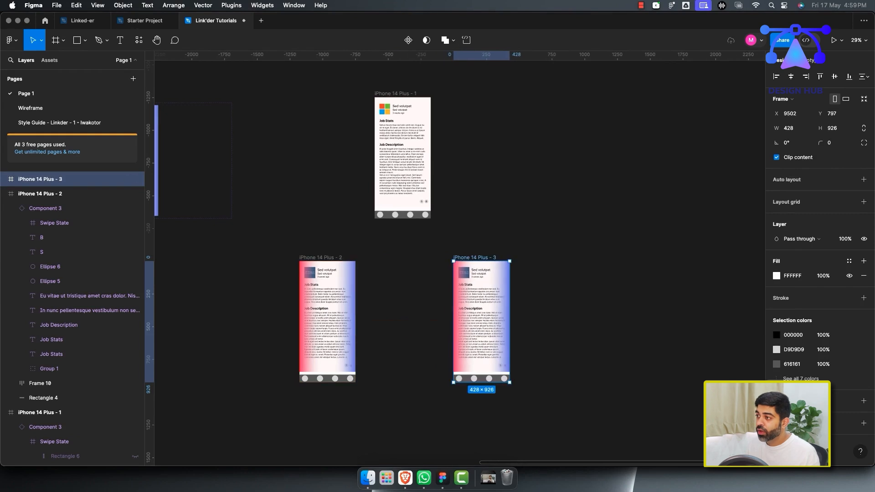
Duplicate the card instance inside iPhone 14 Plus - 2 and switch the copy to the Job Card #1 variant.
left_click(330, 301)
left_click(11, 209)
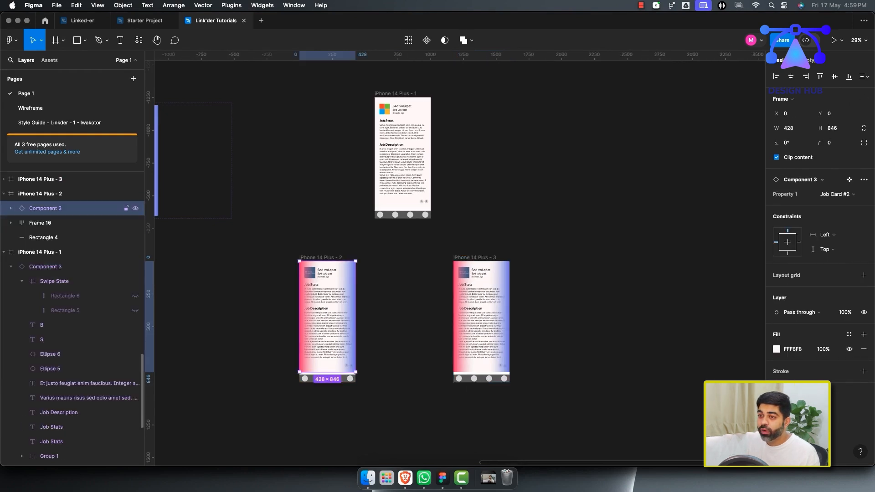
left_click(40, 194)
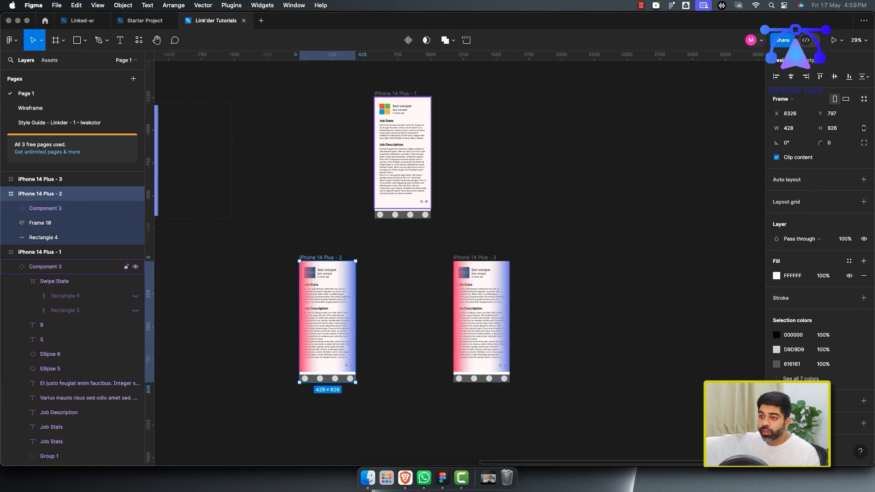
left_click(11, 267)
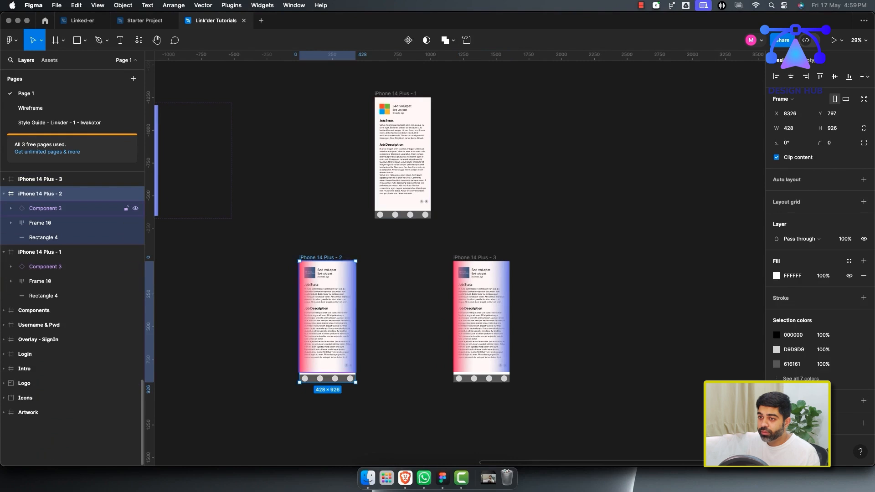
left_click(46, 209)
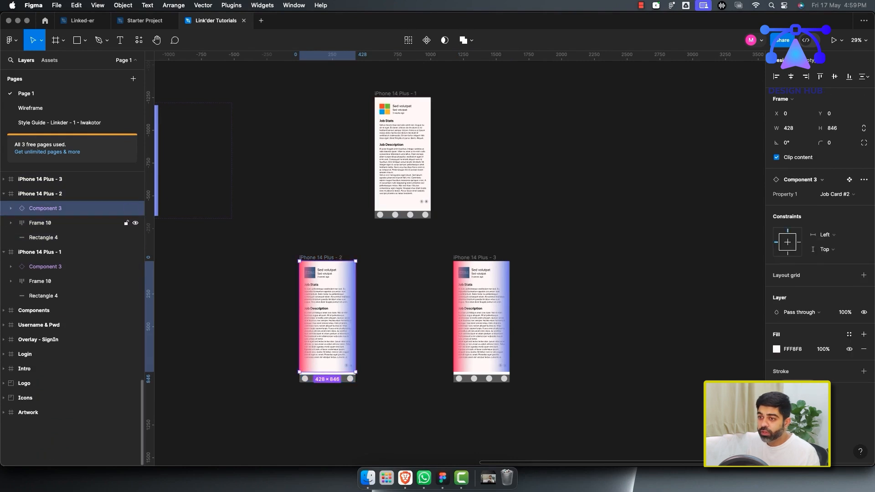
key("super+alt+k")
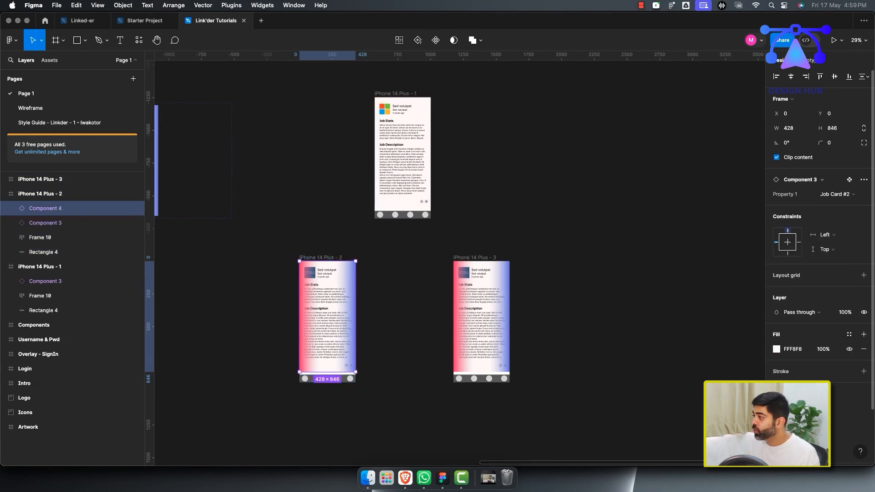
left_click(835, 195)
left_click(834, 182)
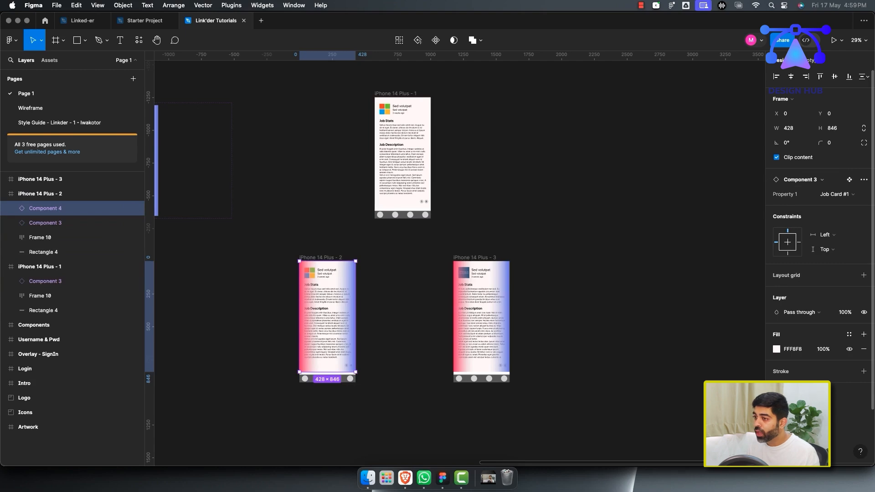
left_click(54, 194)
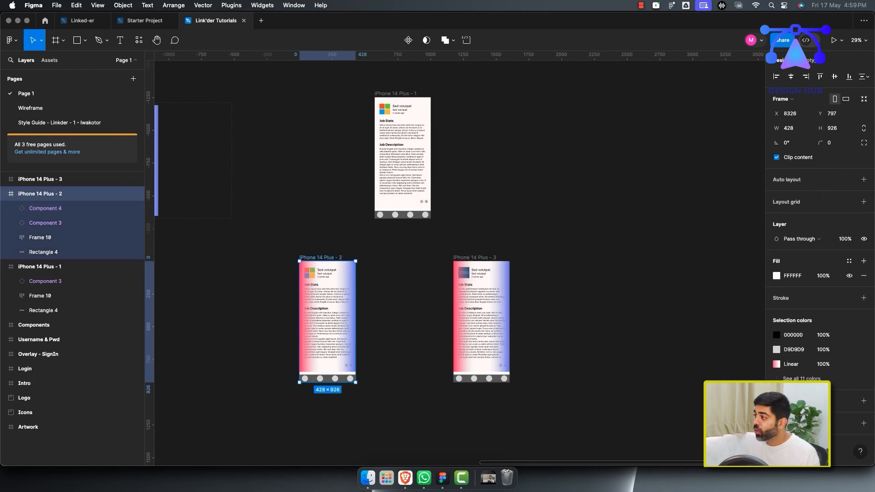
left_click(55, 179)
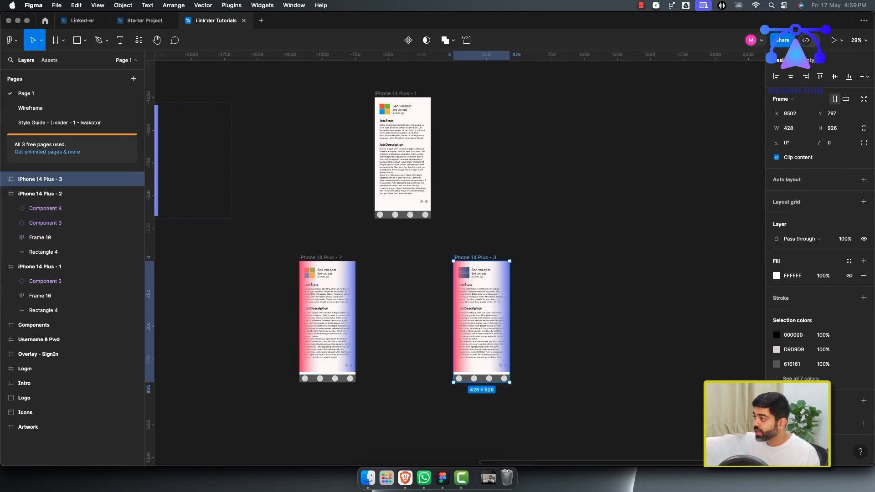
scroll(372, 345, "up", 4)
scroll(372, 345, "left", 2)
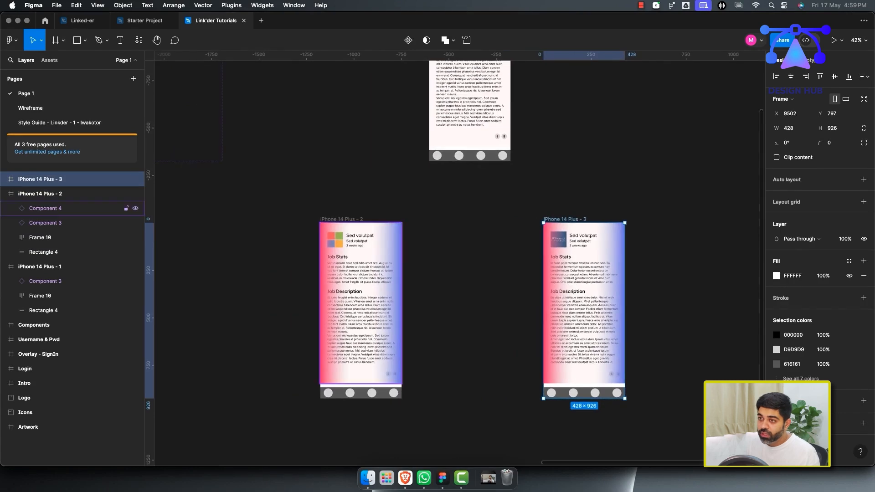
Move the Job Card #1 copy left of the iPhone 14 Plus - 2 screen and rotate it 10°.
left_click(45, 209)
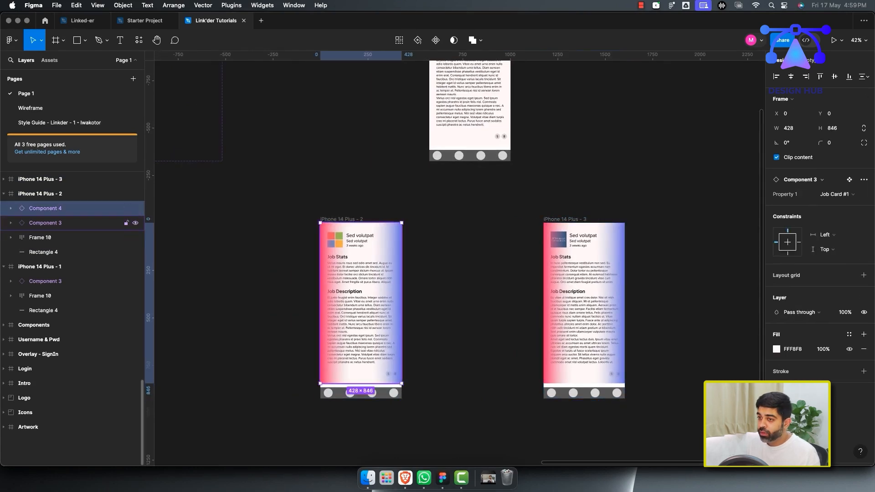
scroll(367, 320, "up", 4)
scroll(367, 319, "down", 2)
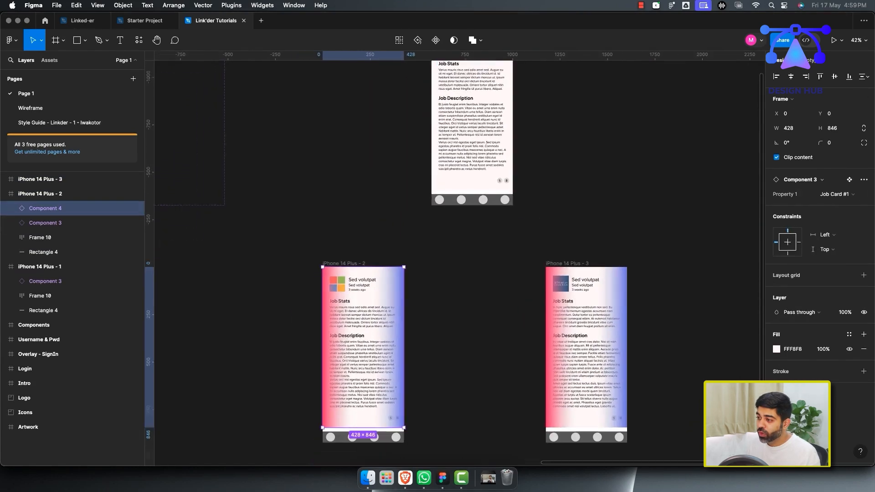
left_click_drag(367, 339, 276, 340)
left_click_drag(36, 194, 38, 217)
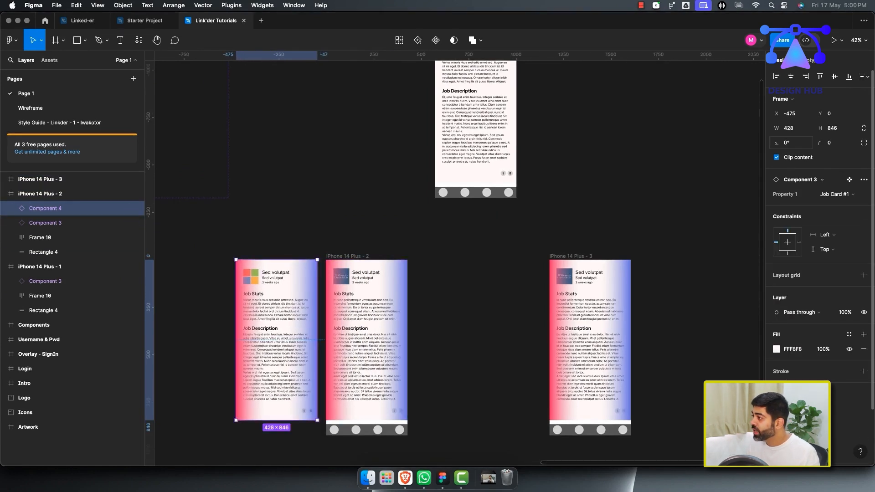
key("Up")
key("Up")
key("Up")
key("Up")
key("Up")
key("Up")
key("Up")
key("Up")
key("Up")
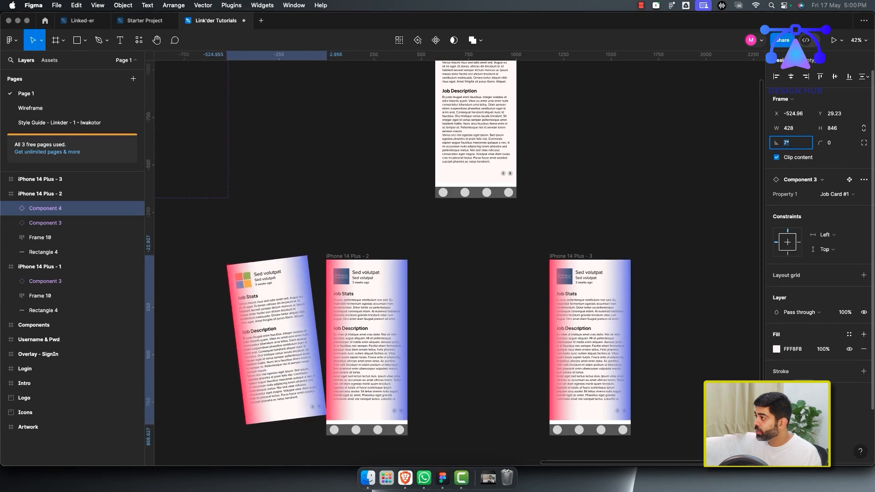
key("Up")
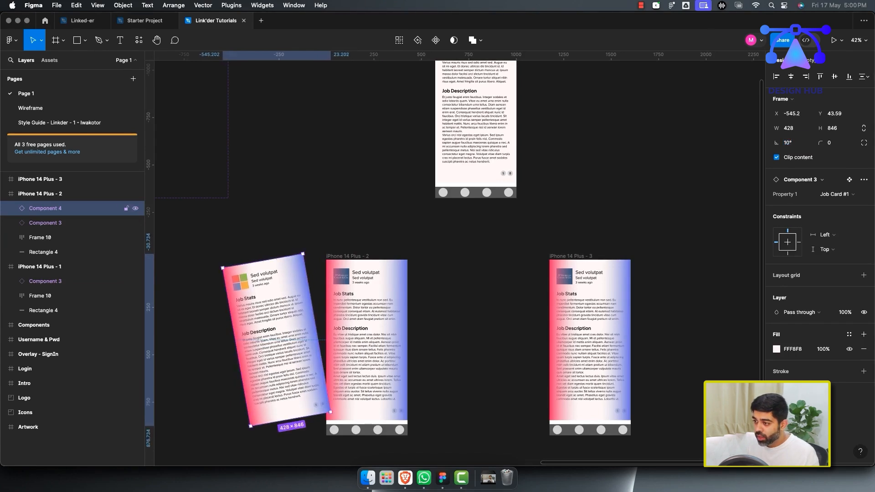
Nudge the rotated card so its bottom-right corner meets the screen's left edge.
left_click_drag(277, 340, 273, 348)
left_click(431, 394)
scroll(348, 398, "up", 6)
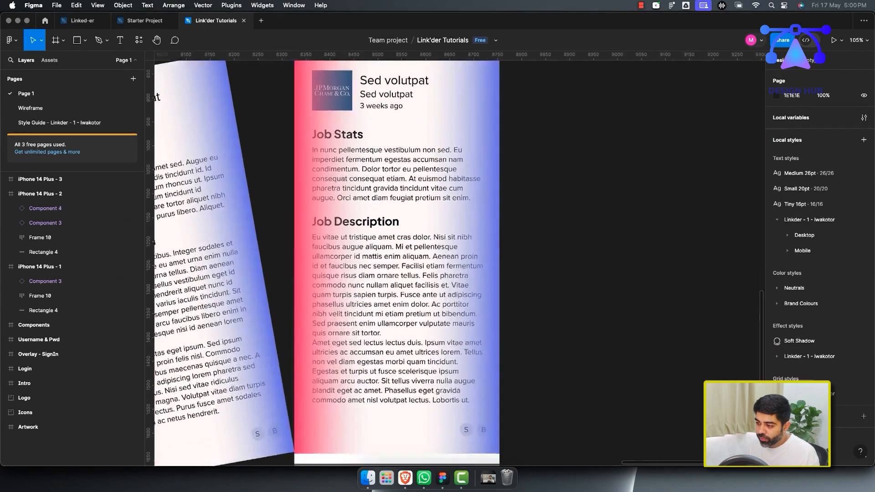
scroll(348, 398, "left", 3)
scroll(348, 398, "down", 2)
scroll(445, 346, "up", 4)
left_click_drag(401, 342, 399, 343)
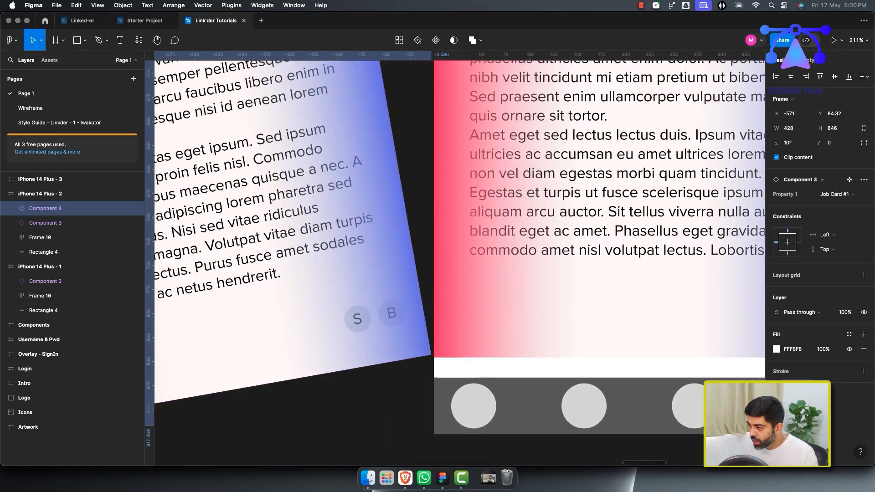
key("Down")
key("Down")
key("Down")
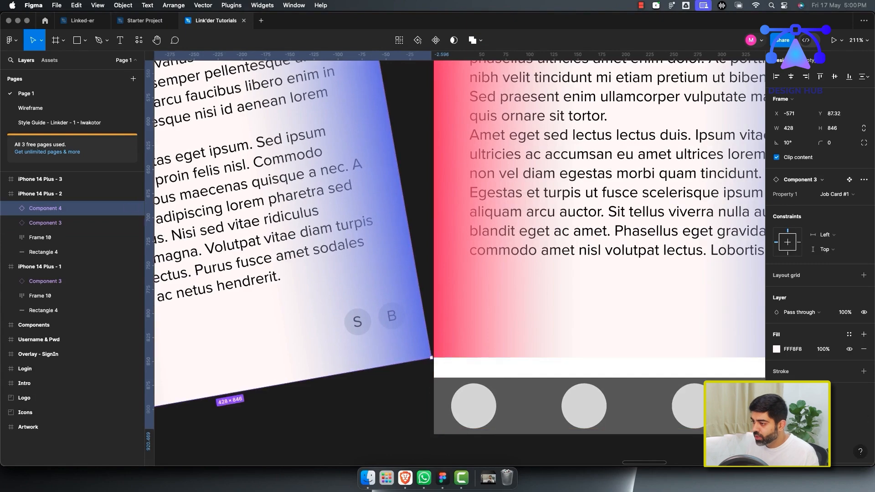
key("Right")
key("Right")
key("Right")
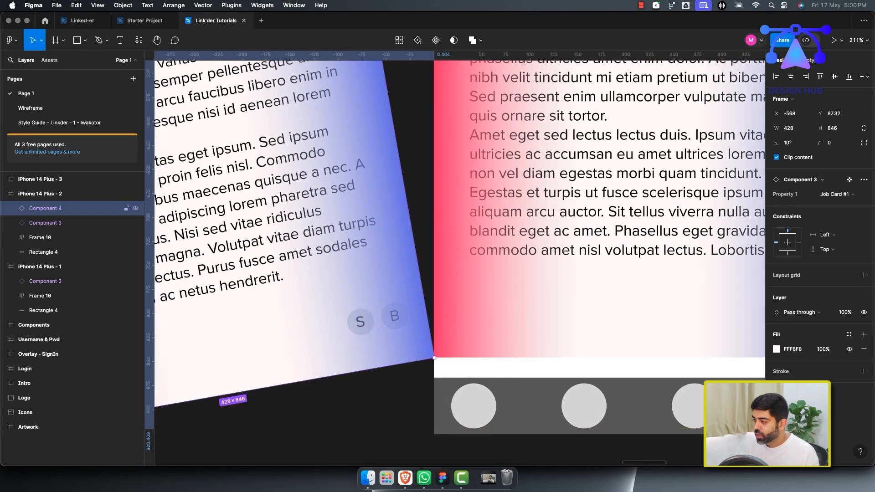
Shift the rotated card further left to about X -598, Y 87.32.
scroll(524, 308, "down", 5)
scroll(456, 274, "down", 1)
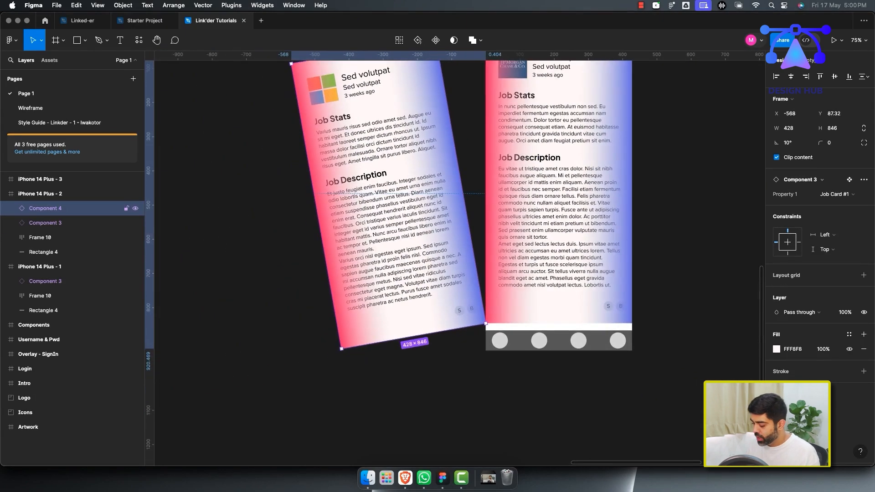
key("shift+Left")
key("shift+Left")
key("shift+Right")
key("shift+Right")
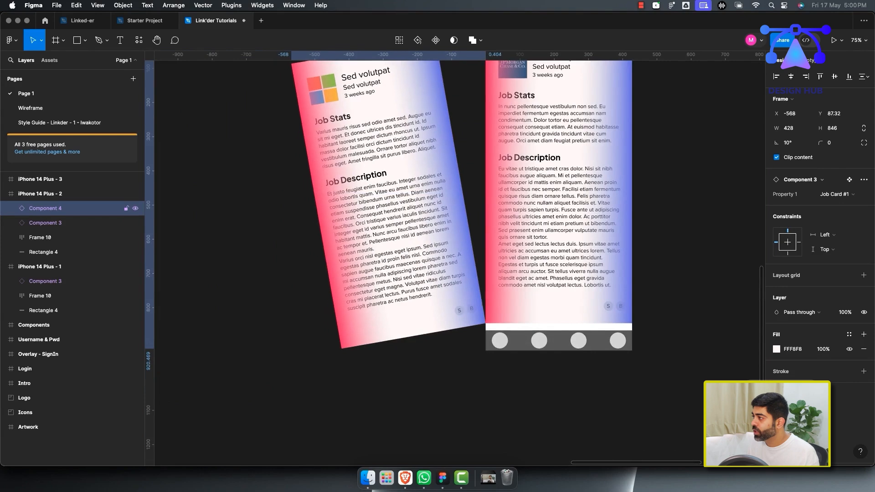
key("shift+Left")
key("shift+Left")
key("shift+Left")
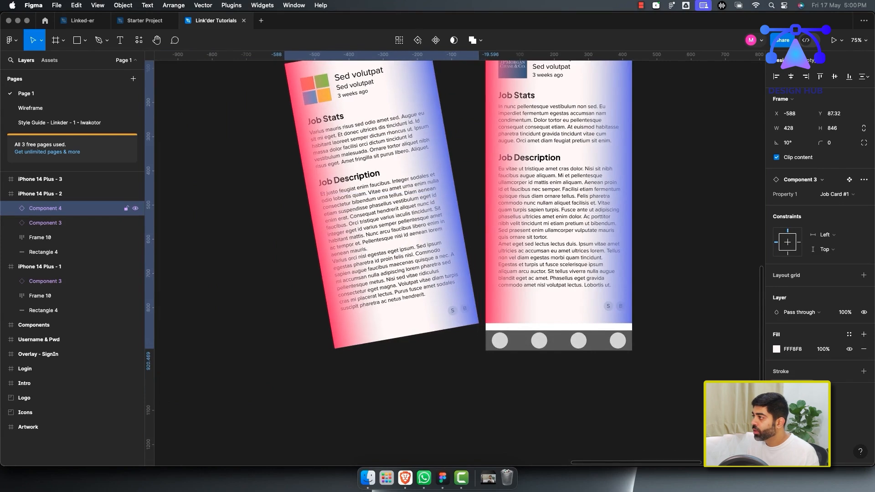
left_click(670, 265)
scroll(671, 264, "up", 3)
scroll(670, 265, "right", 2)
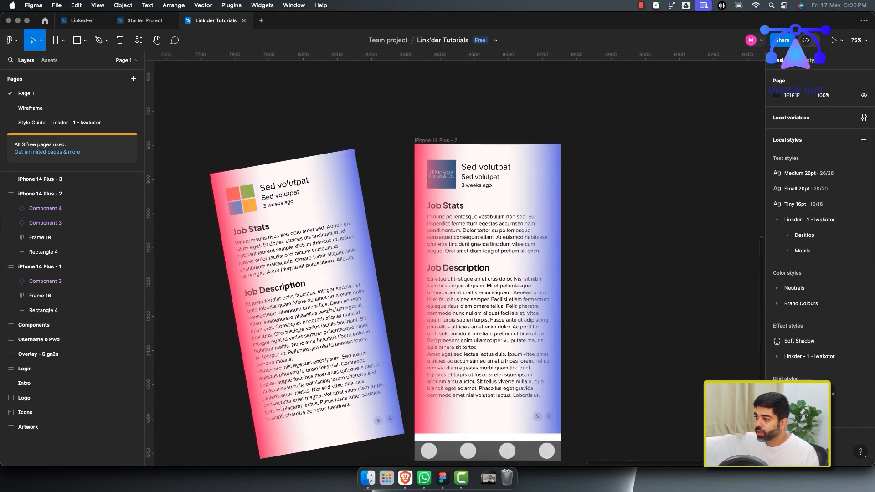
Hide the blue Rectangle 6 gradient in the rotated card's Swipe State, keeping the red gradient.
left_click(59, 208)
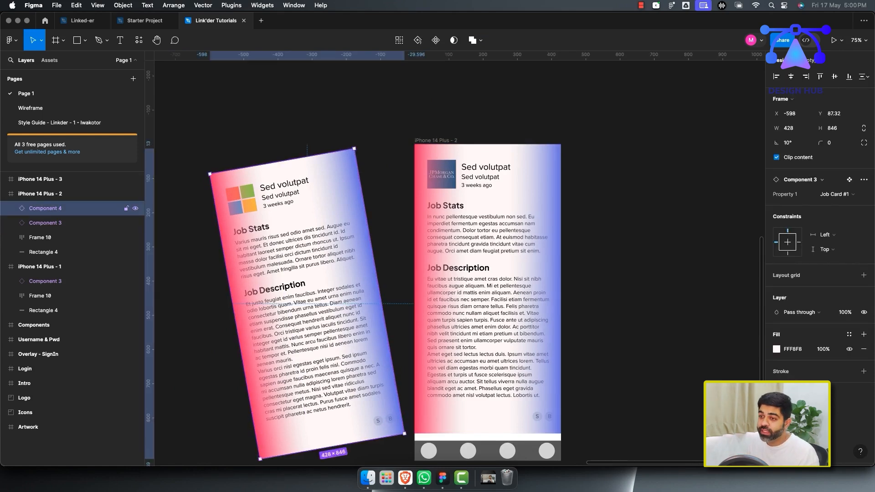
left_click(11, 208)
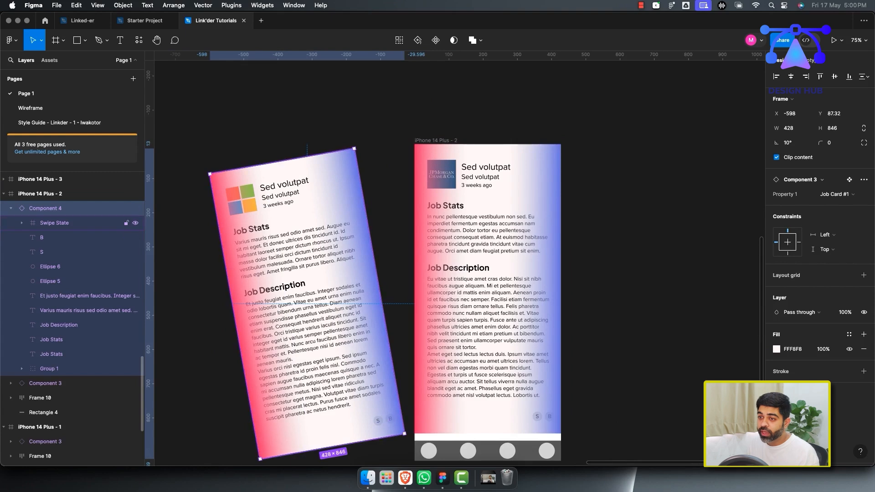
left_click(21, 223)
left_click(136, 252)
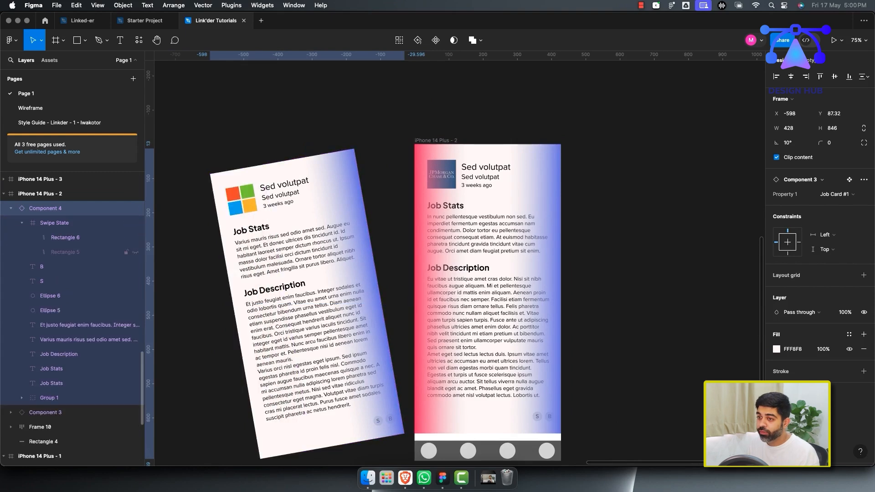
left_click(135, 252)
left_click(136, 238)
left_click(182, 246)
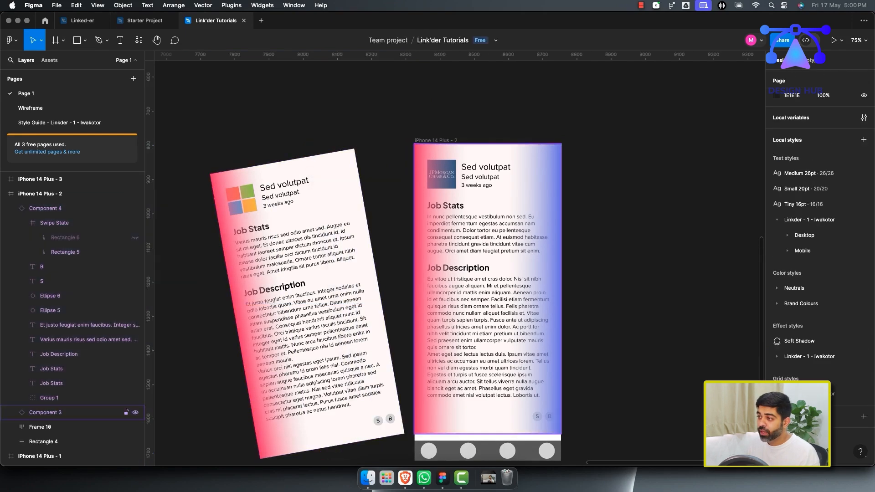
Hide the Swipe State gradients of the card instance inside iPhone 14 Plus - 2.
left_click(68, 412)
scroll(82, 388, "down", 2)
scroll(82, 388, "down", 1)
left_click(11, 350)
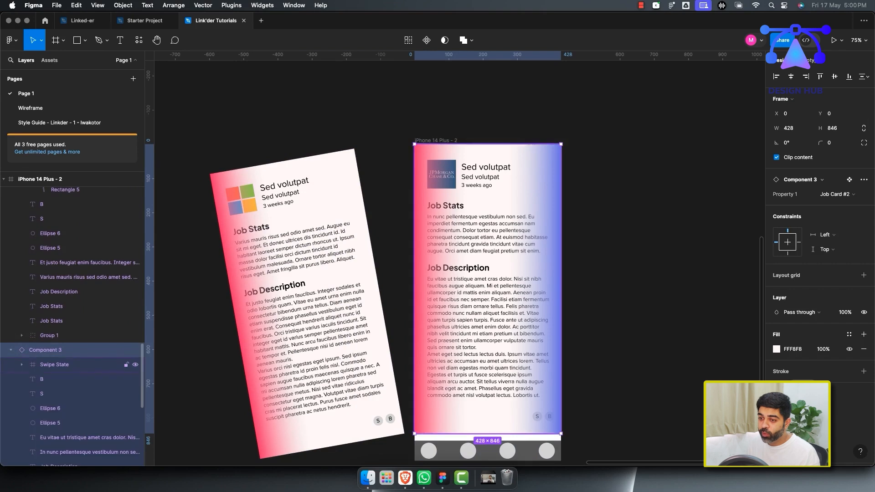
left_click(22, 364)
left_click(54, 365)
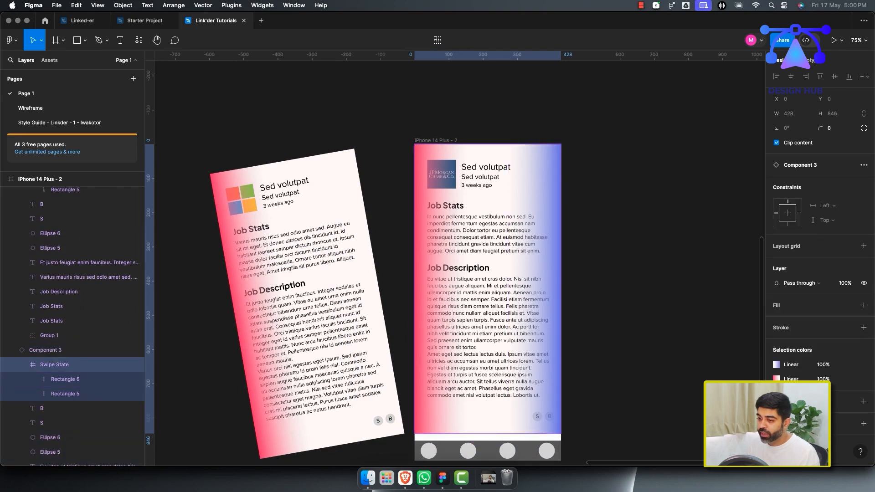
left_click(135, 364)
left_click(623, 361)
scroll(624, 361, "down", 5)
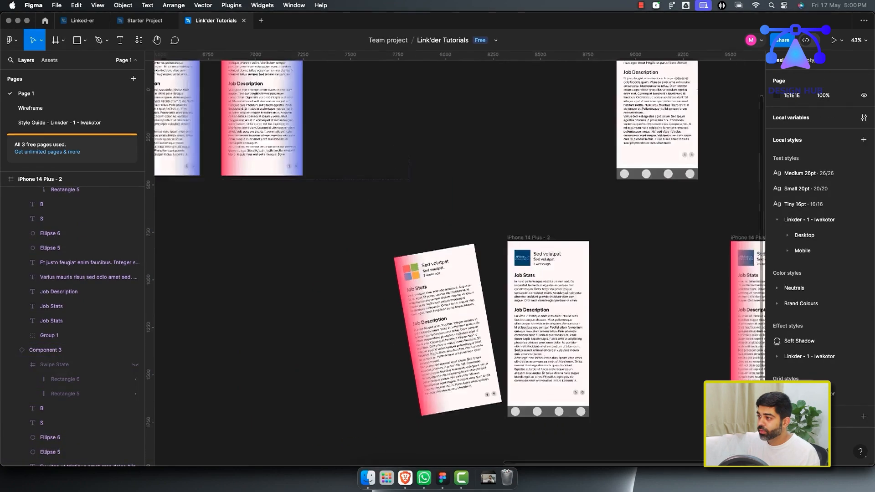
scroll(623, 361, "down", 2)
scroll(623, 361, "right", 5)
Paste the card instance into iPhone 14 Plus - 3 and switch it to the Job Card #1 variant.
left_click(514, 335)
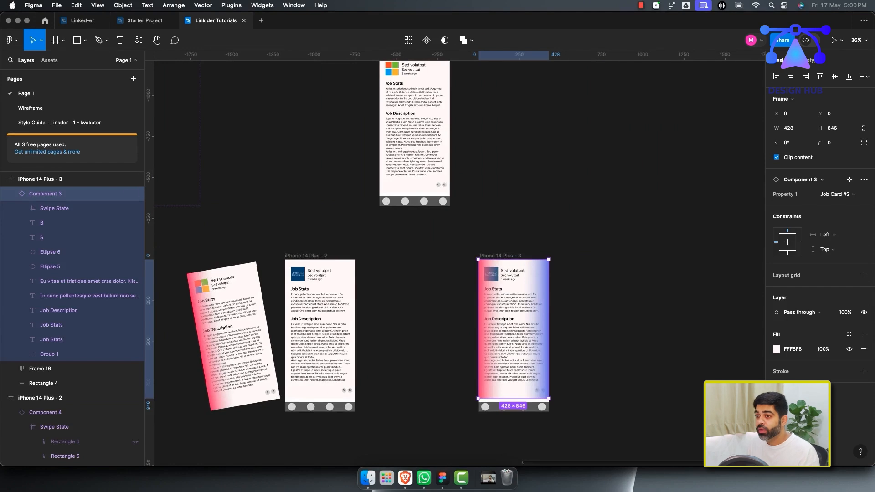
left_click(11, 194)
key("super+v")
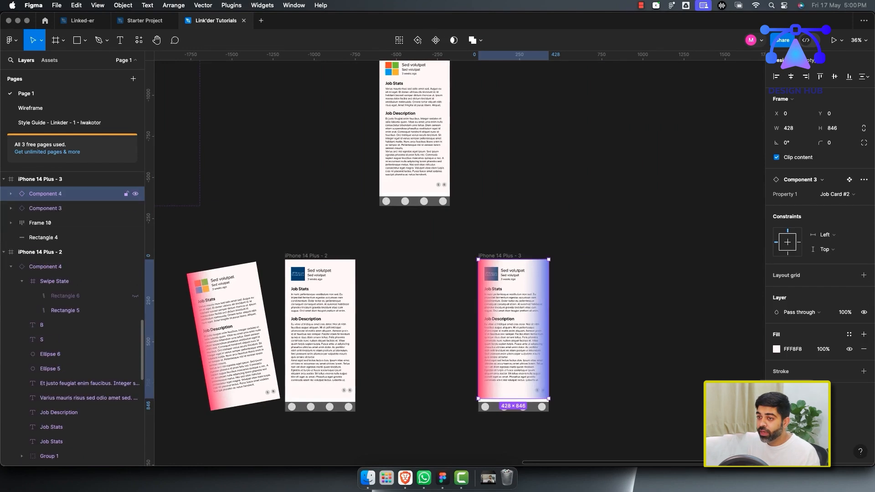
left_click(837, 195)
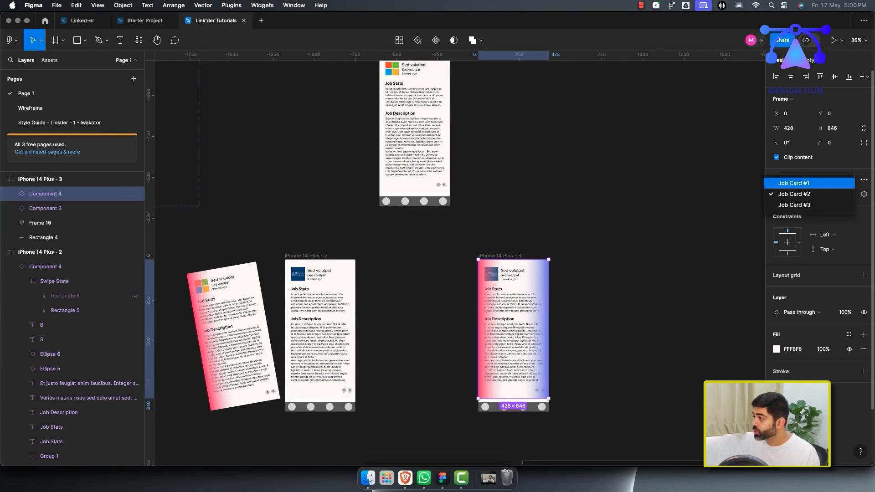
left_click(802, 180)
key("Escape")
Duplicate the card beside iPhone 14 Plus - 3 and rotate the copy to -10°.
left_click(46, 194)
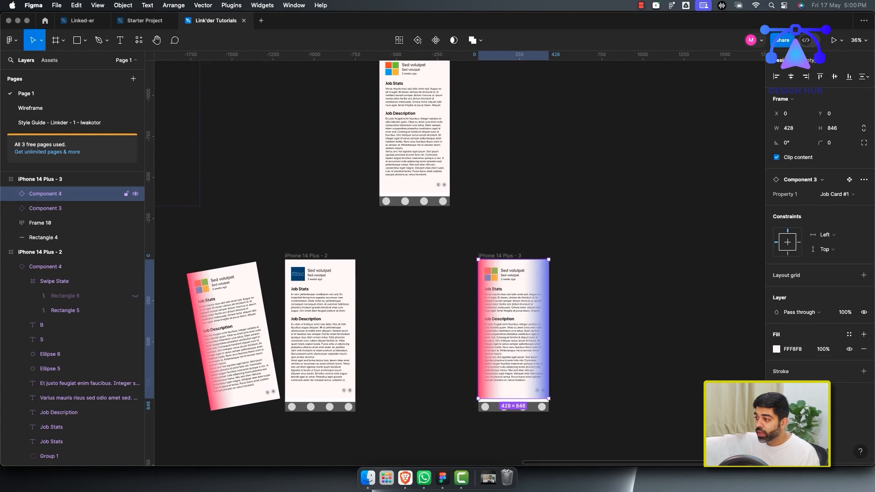
left_click_drag(514, 329, 583, 329)
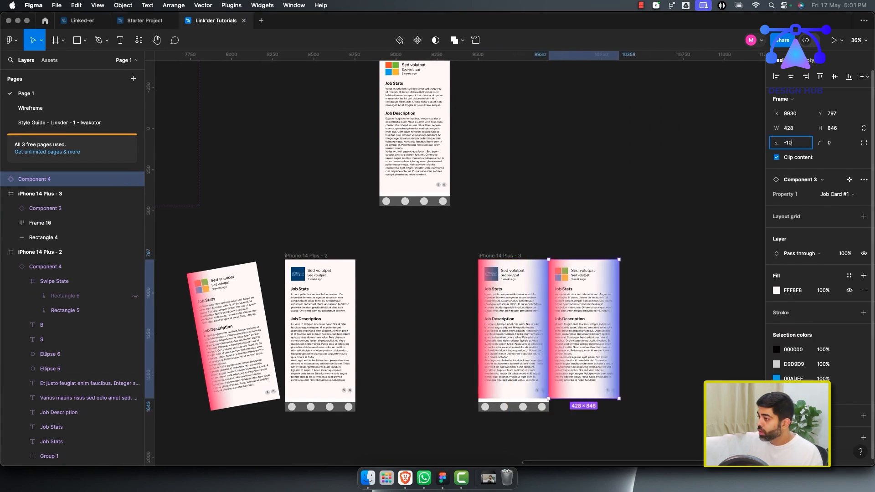
type("-10")
key("Return")
Position the rotated card so its corner meets the frame's edge, at about X 10106.91, Y 810.
scroll(456, 260, "up", 5)
scroll(456, 260, "down", 3)
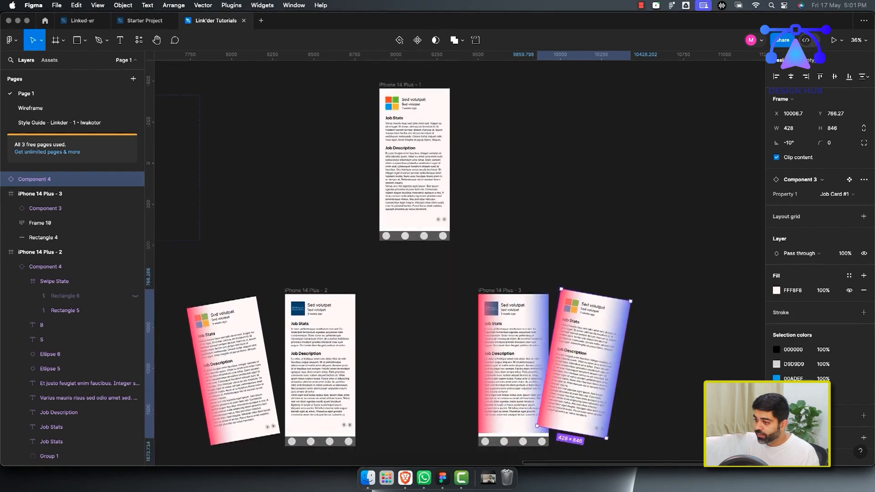
scroll(456, 260, "down", 5)
scroll(455, 260, "right", 5)
scroll(487, 305, "up", 3)
left_click_drag(487, 305, 503, 314)
scroll(420, 319, "up", 10)
scroll(482, 282, "up", 2)
key("Down")
key("Down")
key("Down")
key("Down")
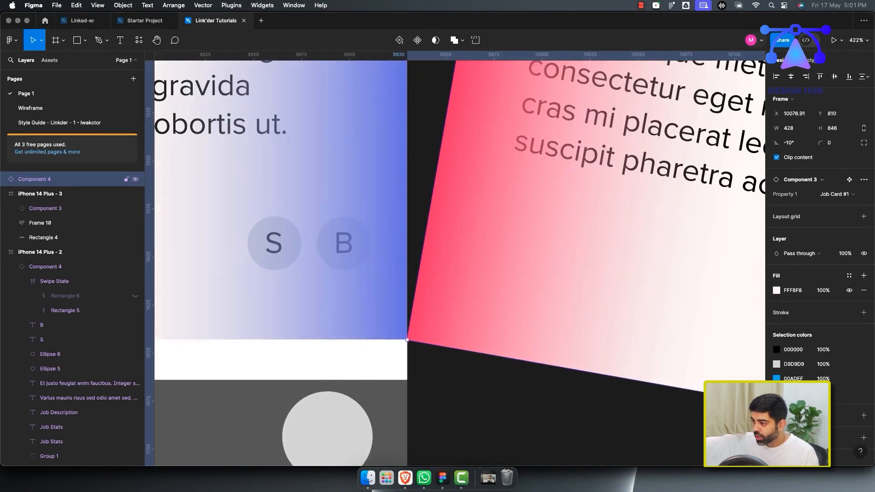
scroll(483, 283, "down", 1)
scroll(482, 282, "down", 2)
scroll(492, 272, "down", 15)
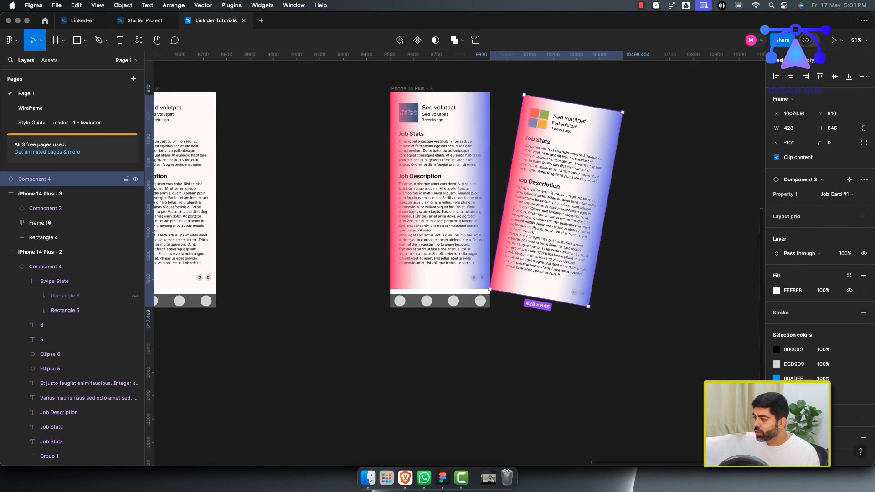
key("shift+Right")
key("shift+Right")
key("shift+Right")
left_click(510, 369)
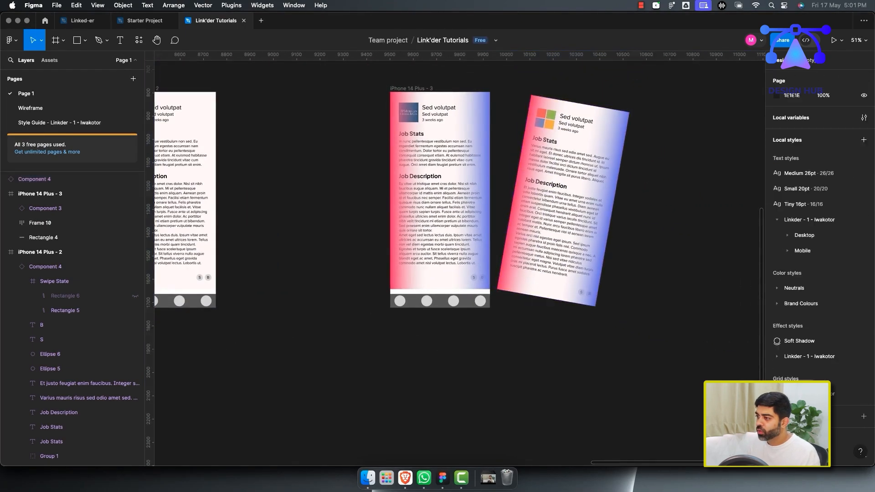
Hide the Swipe State gradients of the card instance inside iPhone 14 Plus - 3.
scroll(509, 369, "down", 4)
scroll(456, 260, "left", 3)
scroll(456, 260, "down", 1)
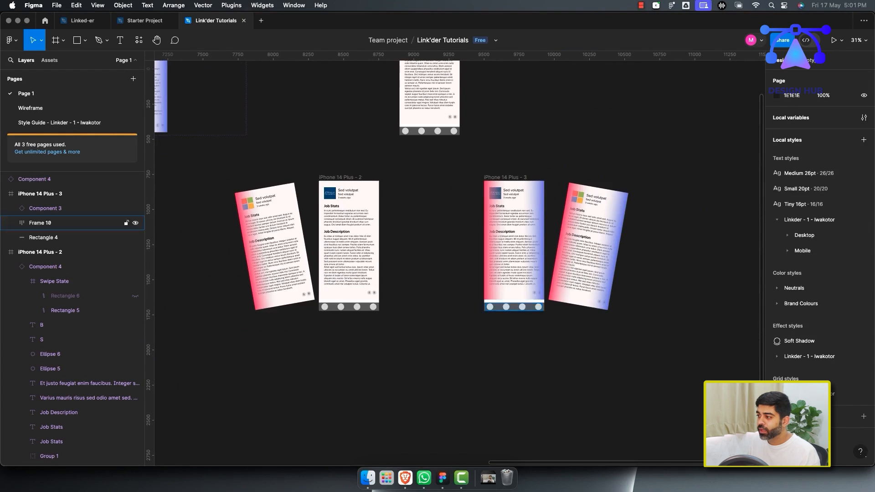
left_click(534, 248, "super")
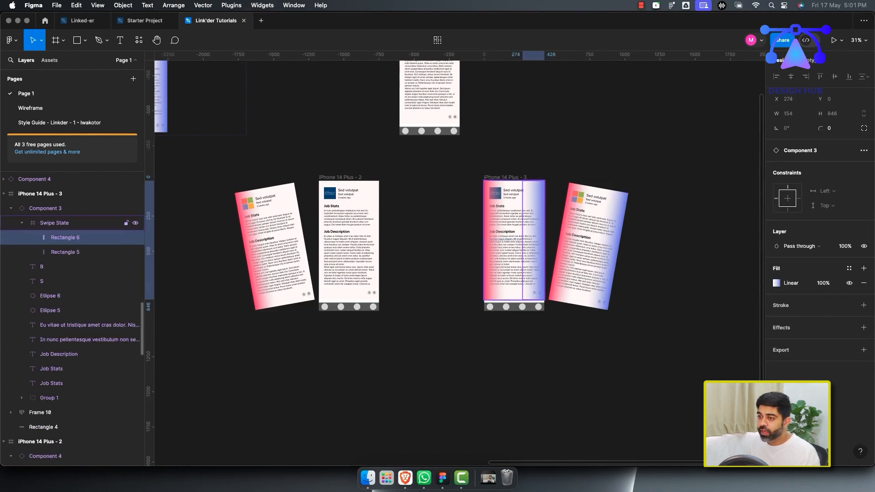
left_click(135, 223)
Hide the red Rectangle 5 gradient in the rotated card's Swipe State, keeping the blue gradient.
left_click(586, 244)
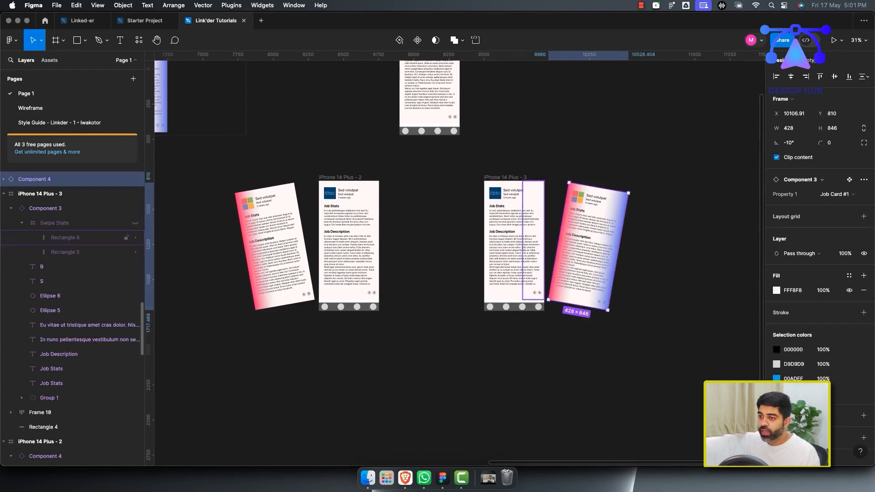
scroll(73, 223, "up", 2)
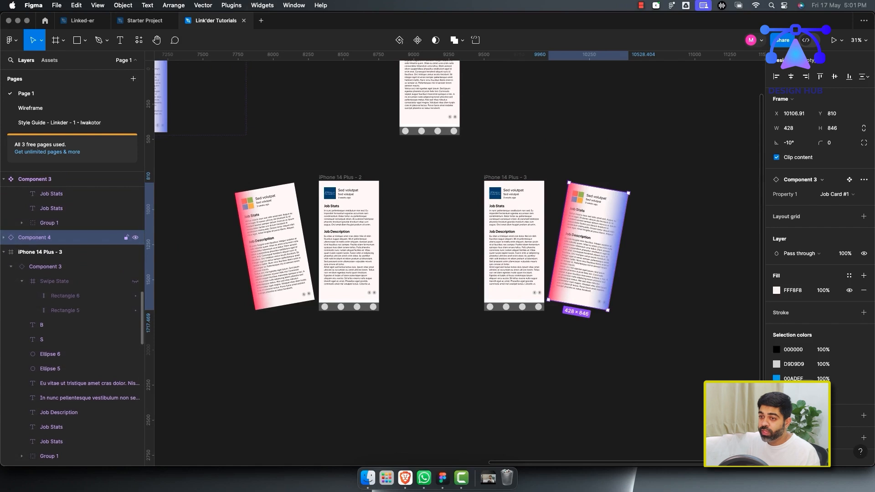
left_click(4, 238)
left_click(11, 252)
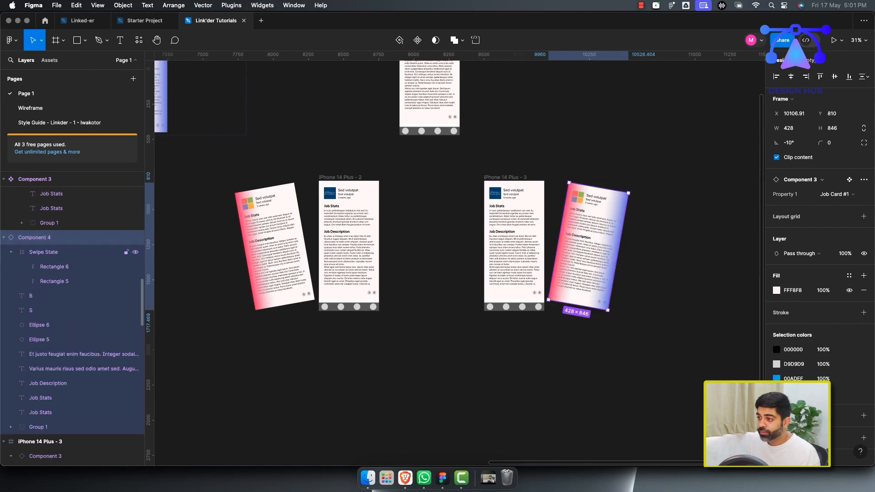
left_click(135, 281)
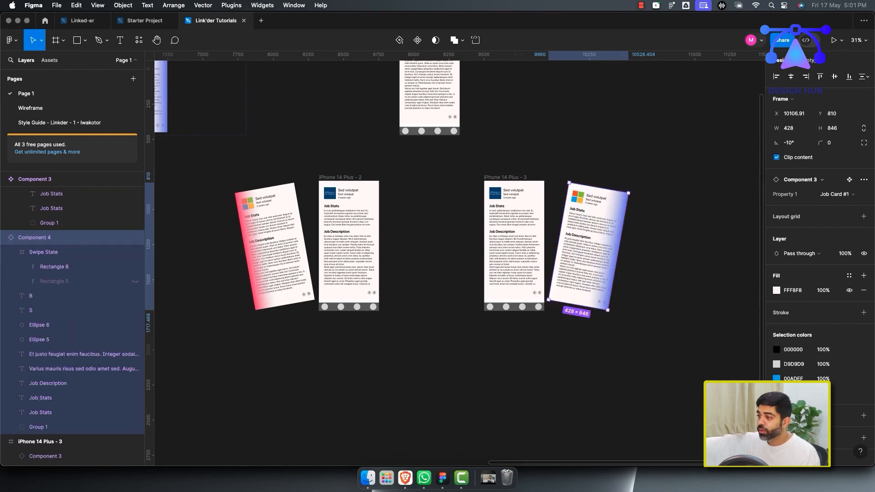
left_click(205, 292)
Move the rotated card into the iPhone 14 Plus - 3 frame in the layer hierarchy.
scroll(429, 274, "up", 1)
scroll(429, 273, "up", 1)
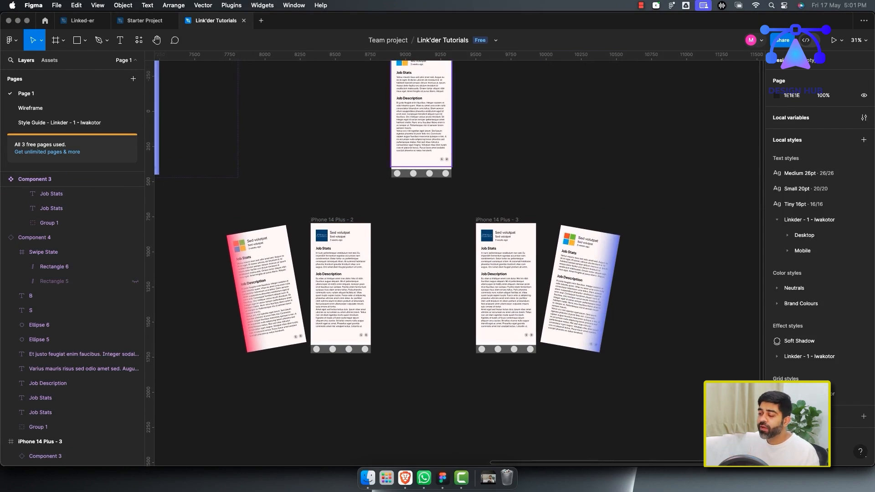
scroll(429, 273, "up", 4)
scroll(429, 273, "left", 1)
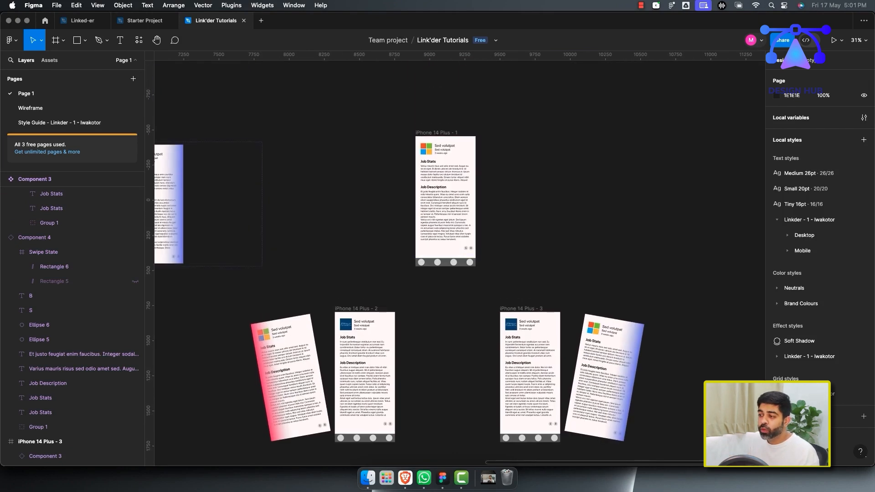
left_click(603, 377)
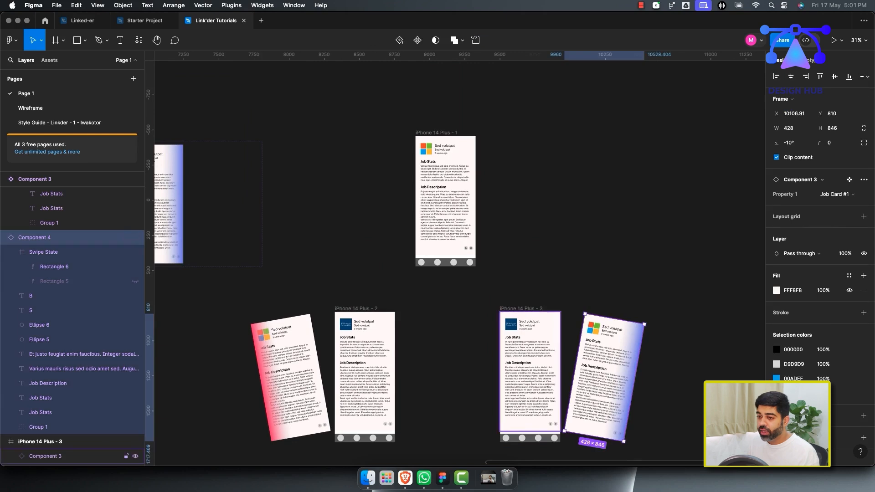
left_click(3, 238)
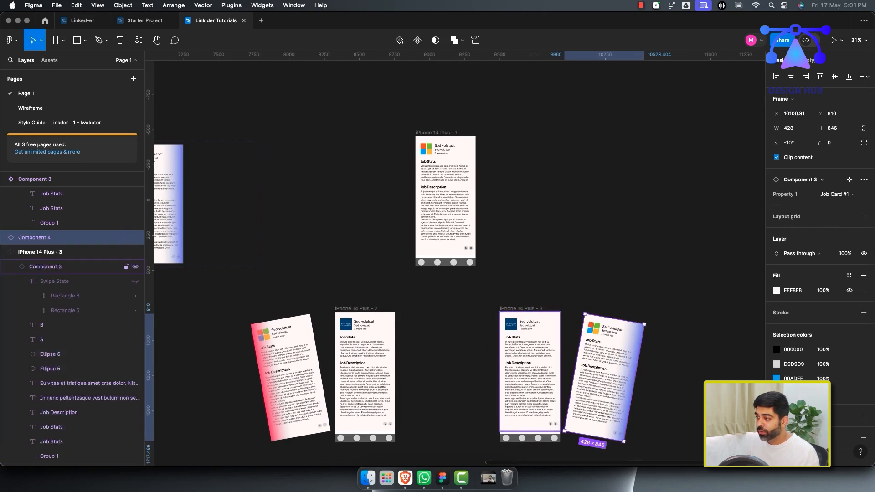
left_click(45, 267)
left_click_drag(38, 239, 41, 251)
left_click(46, 237)
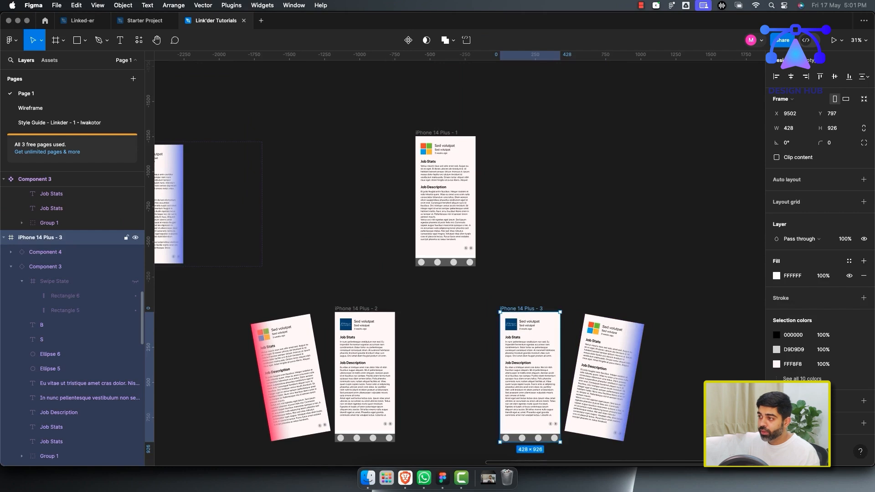
Rename the iPhone 14 Plus - 1 frame as Start.
left_click(437, 132)
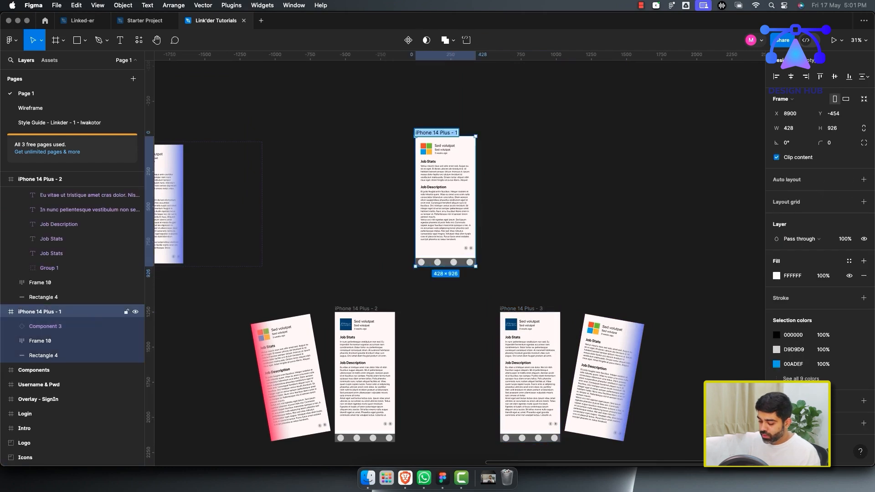
key("Return")
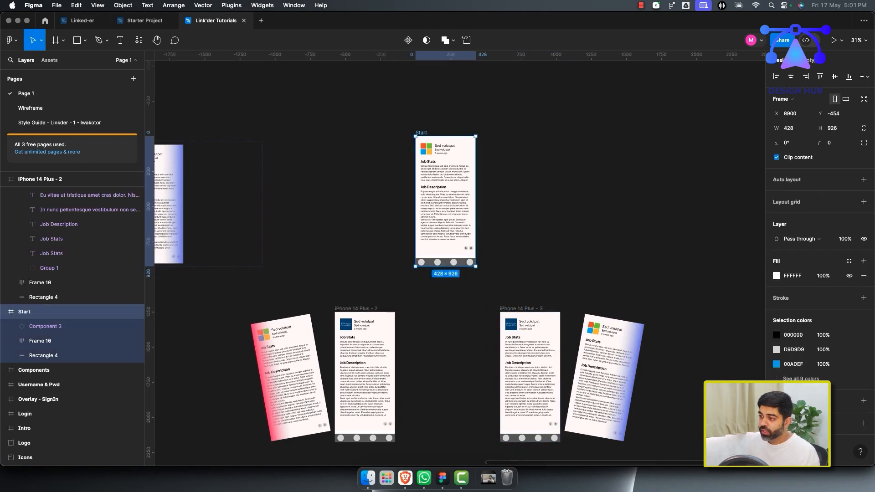
Rename the iPhone 14 Plus - 2 frame as L1Left.
left_click(41, 179)
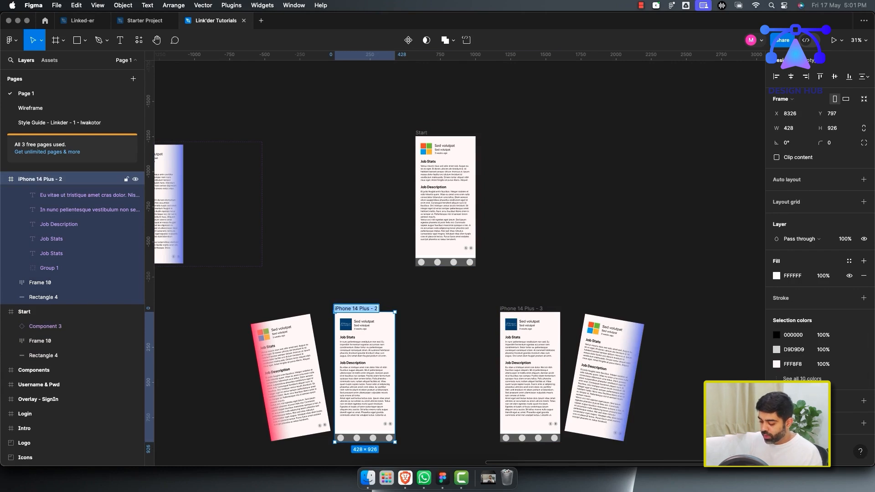
type("L1Left")
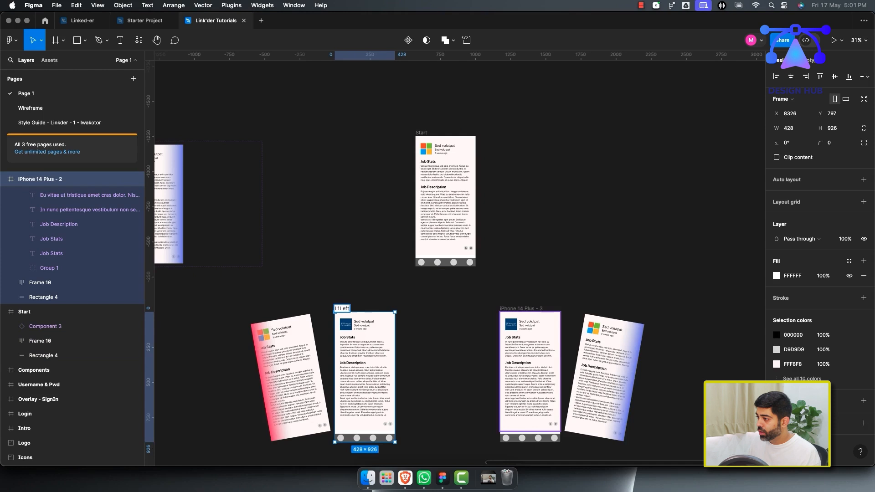
Rename the iPhone 14 Plus - 3 frame as L1Right.
double_click(521, 308)
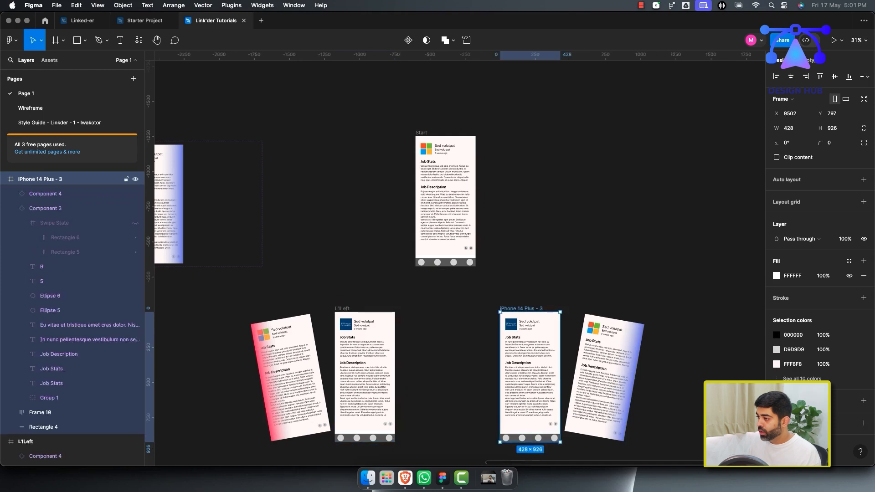
type("L1")
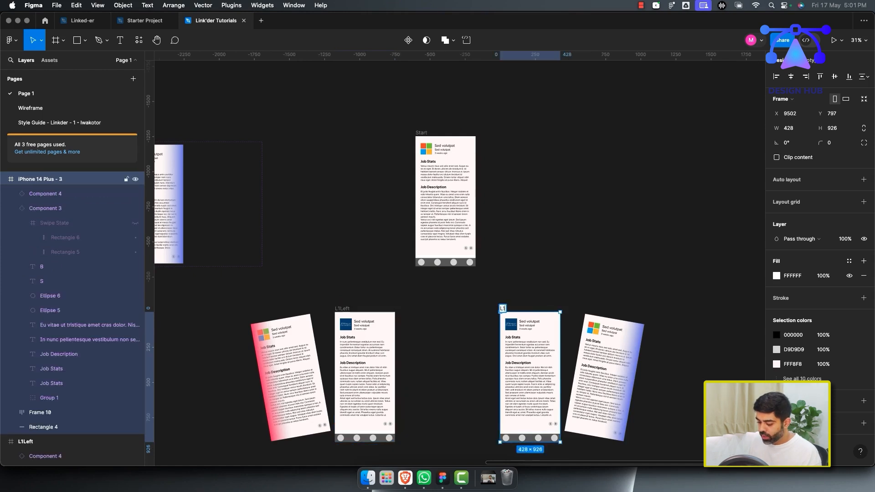
type("Right")
key("Return")
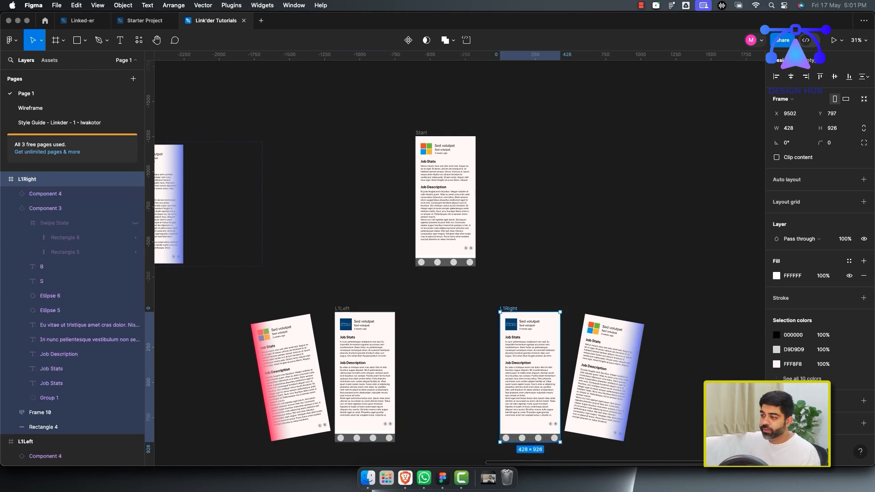
Inspect the card instances and their layers inside the L1Right and L1Left frames.
scroll(437, 259, "down", 5)
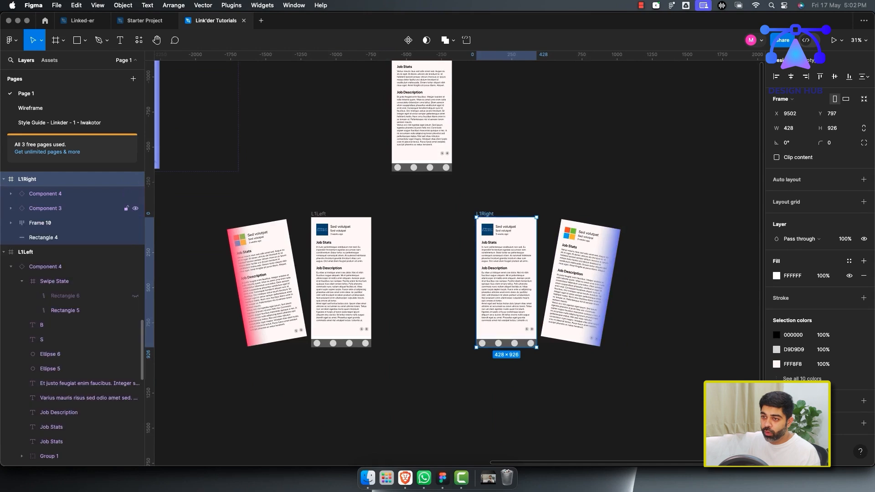
left_click(46, 208)
left_click(45, 194)
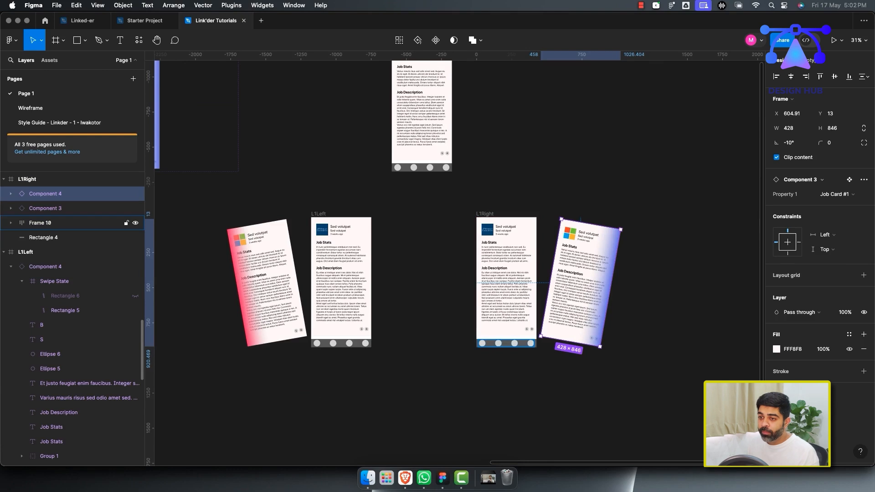
left_click(22, 281)
left_click(11, 267)
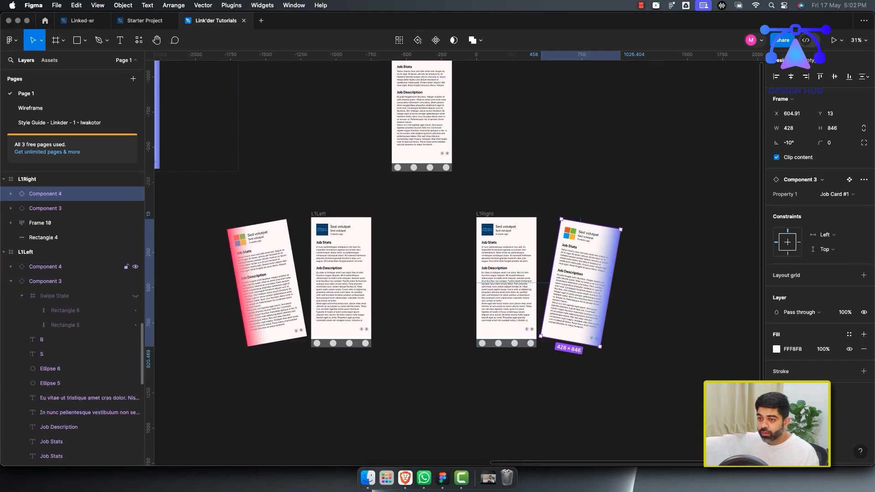
left_click(45, 267)
left_click(45, 281)
left_click(11, 282)
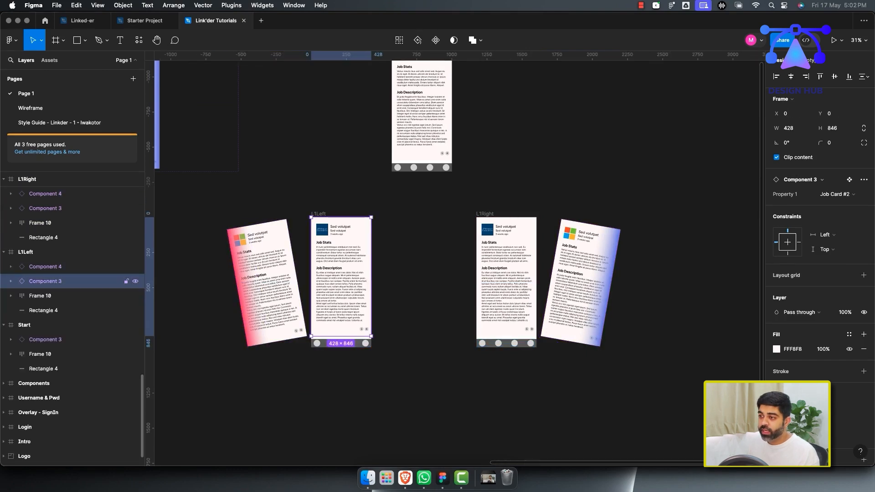
left_click(45, 267)
scroll(458, 260, "up", 1)
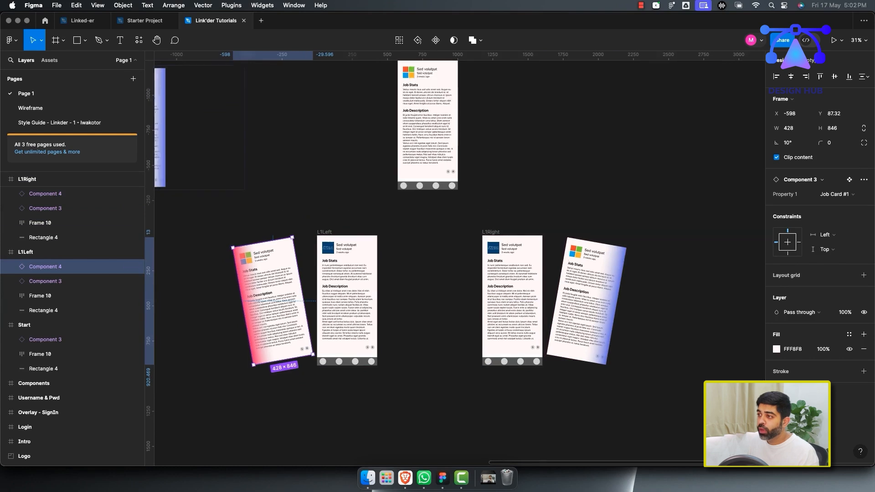
scroll(457, 261, "up", 2)
Duplicate the card instance inside the Start frame.
left_click(45, 340)
left_click(11, 340)
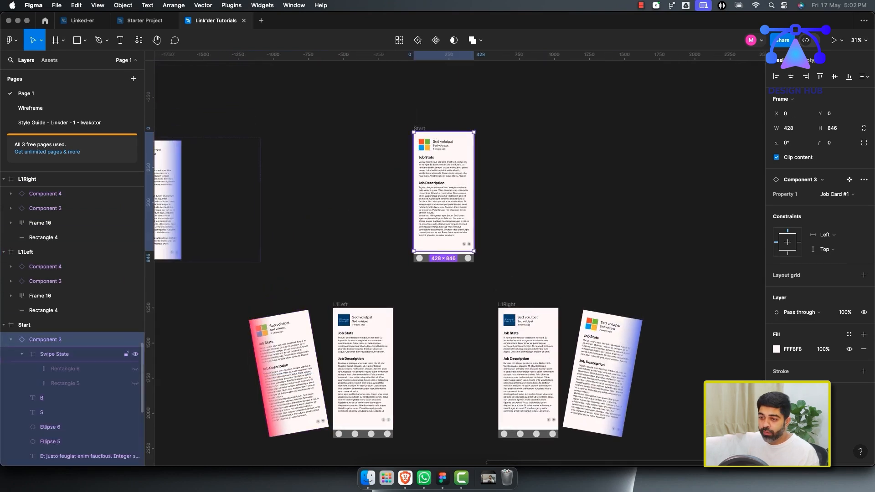
left_click(11, 340)
key("super+d")
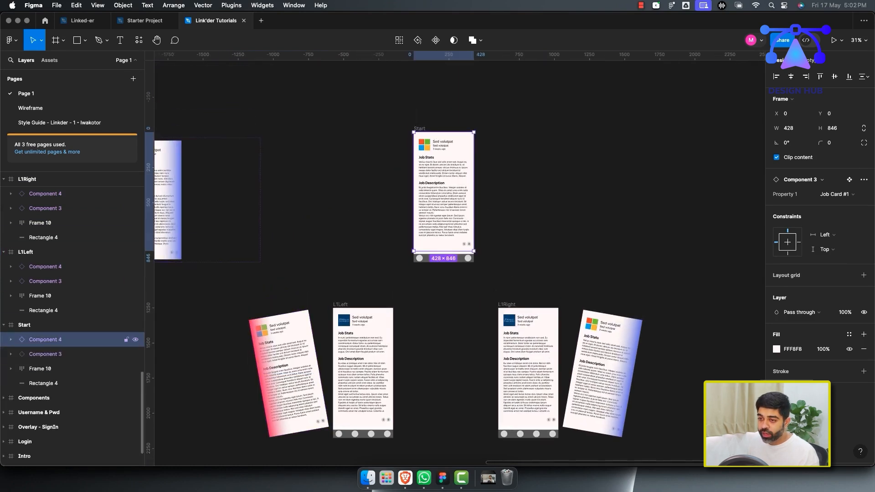
Switch the lower card instance in Start to the Job Card #2 variant.
left_click(45, 355)
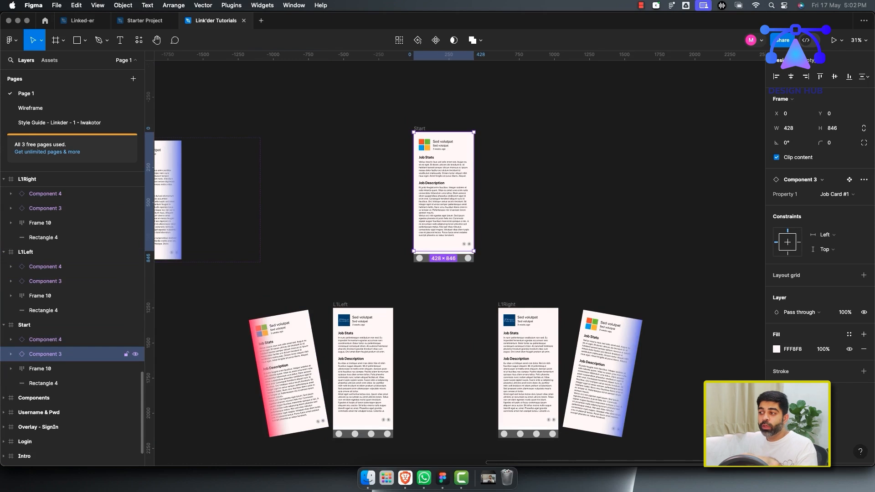
left_click(836, 194)
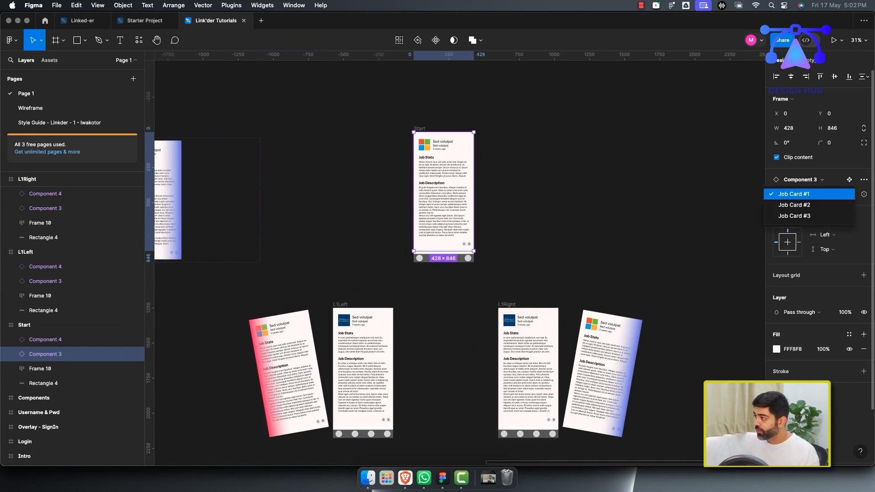
left_click(798, 203)
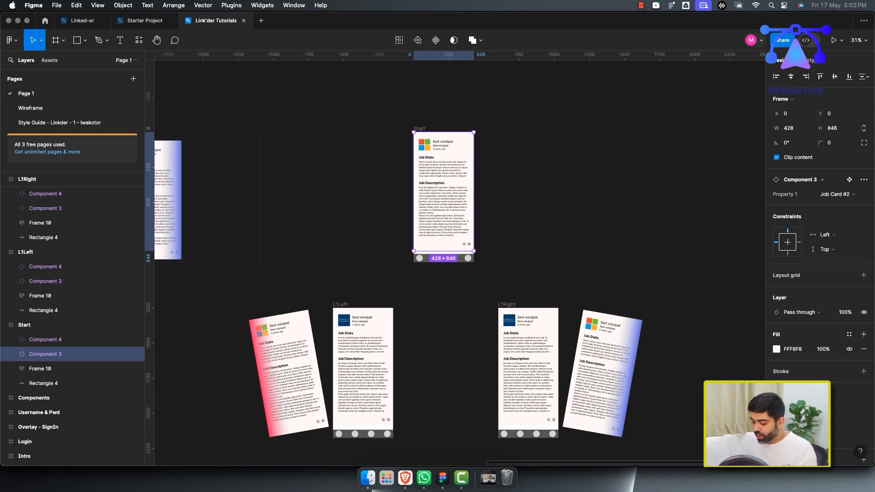
key("k")
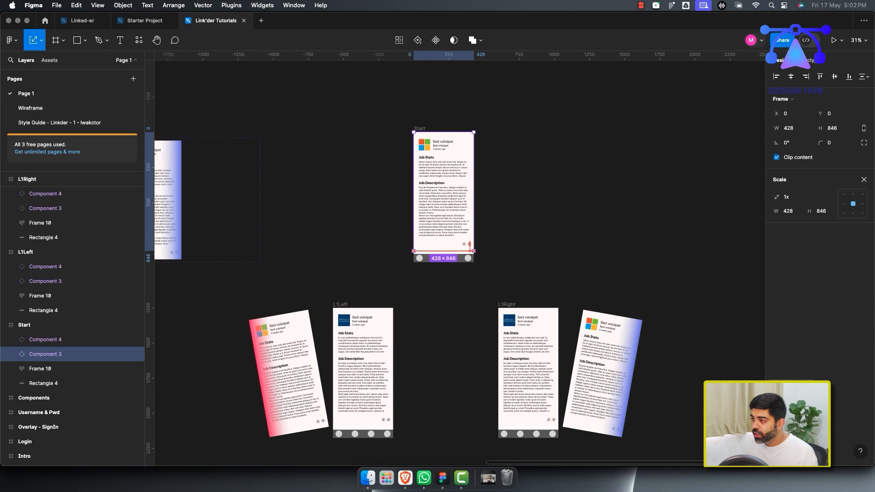
left_click_drag(470, 247, 467, 245)
key("Escape")
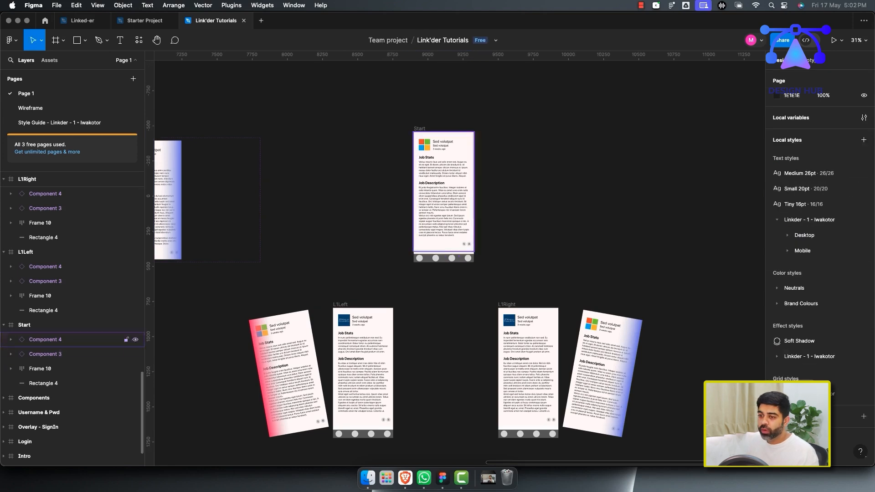
Add an On drag interaction to the Start frame's top card instance that navigates to L1Left.
left_click(46, 339)
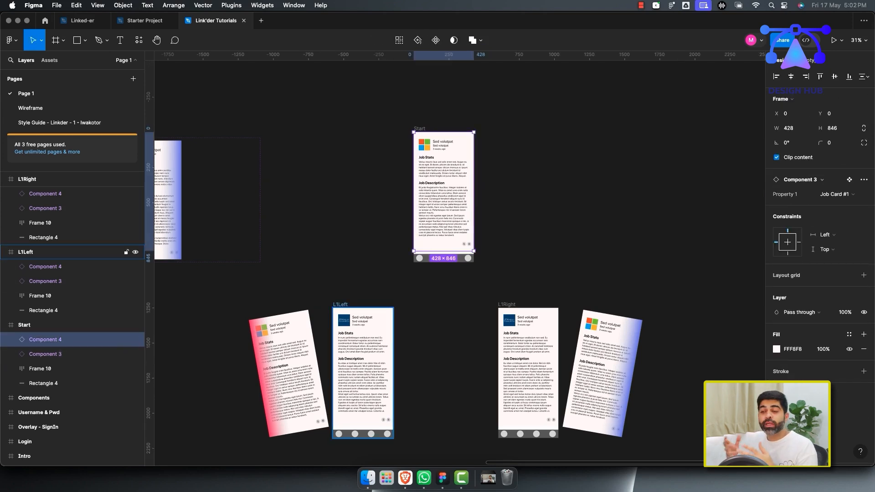
scroll(424, 374, "down", 1)
scroll(424, 374, "down", 2)
scroll(424, 374, "right", 1)
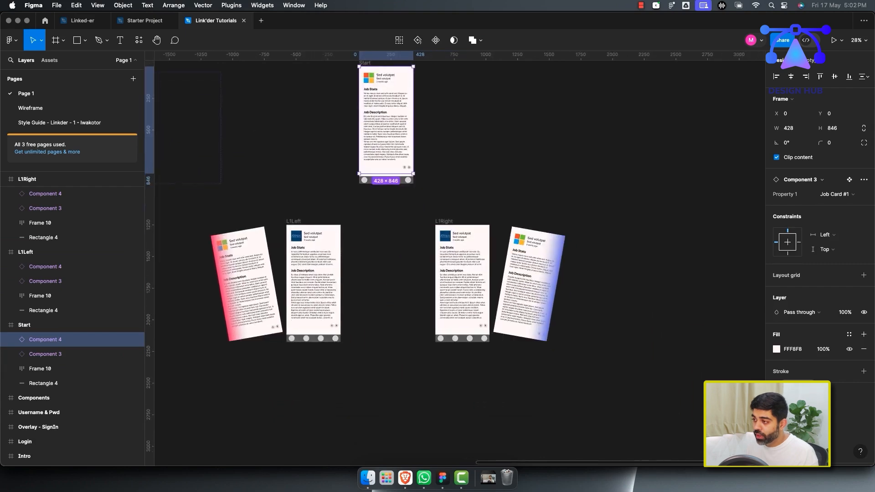
scroll(424, 374, "up", 1)
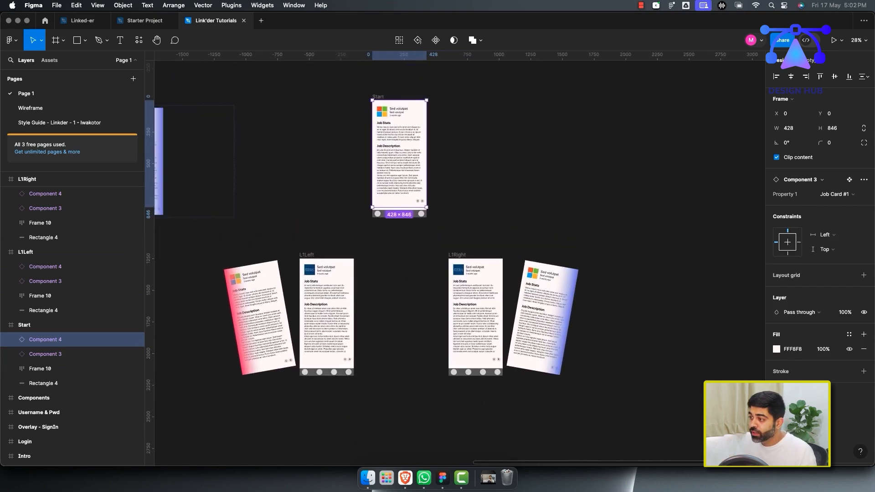
left_click(804, 60)
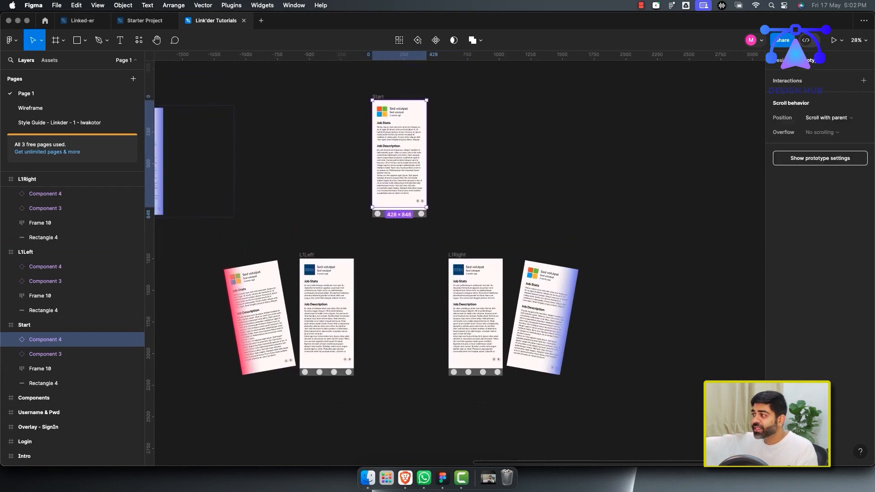
scroll(433, 259, "down", 1)
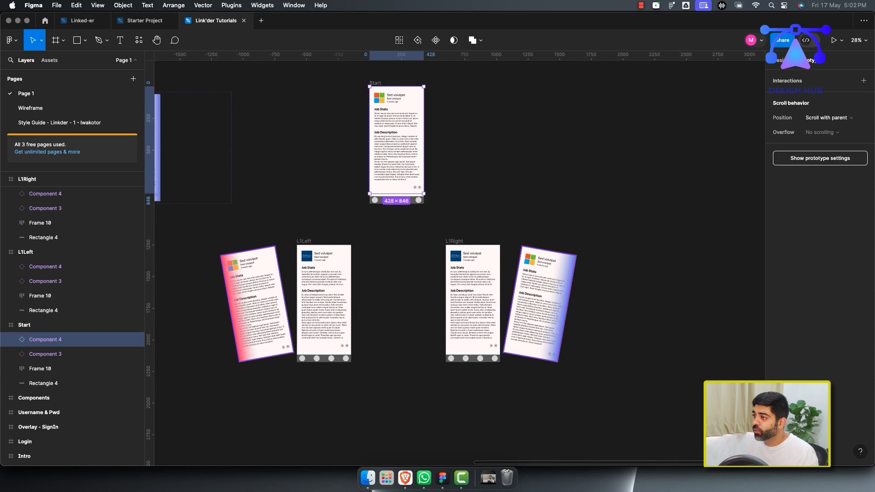
left_click(28, 325)
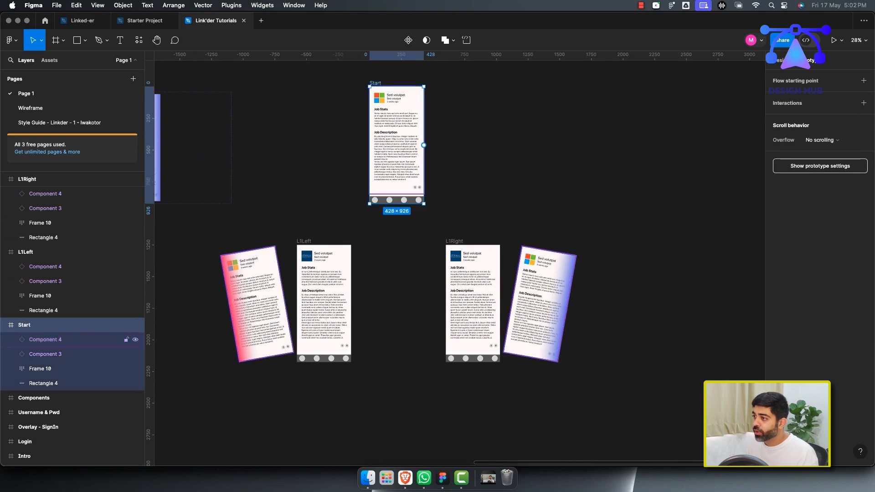
double_click(397, 158)
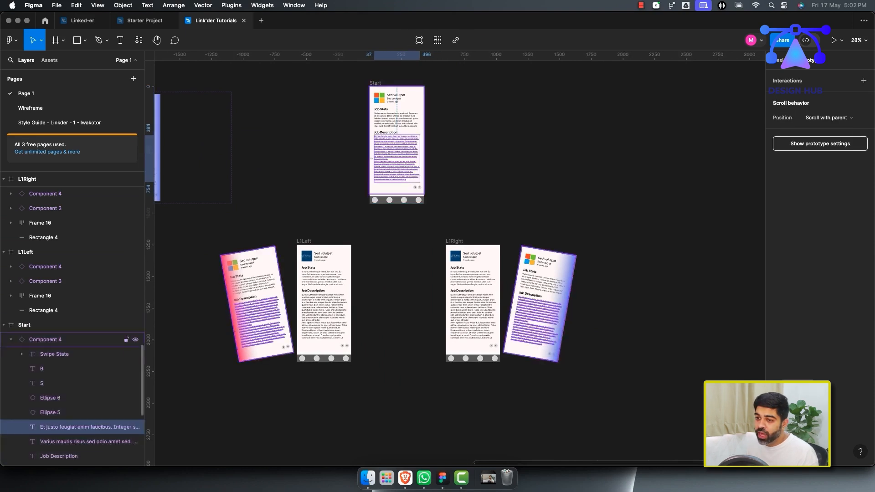
left_click(11, 339)
left_click(43, 340)
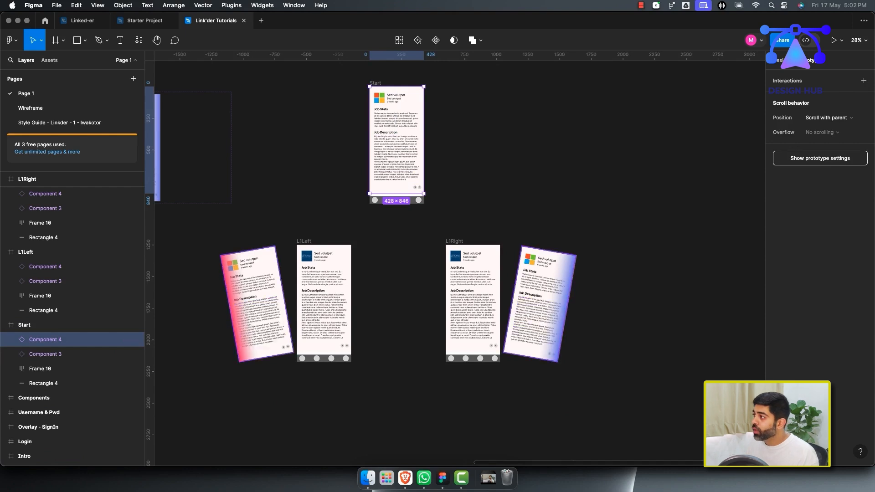
left_click(864, 81)
left_click(674, 93)
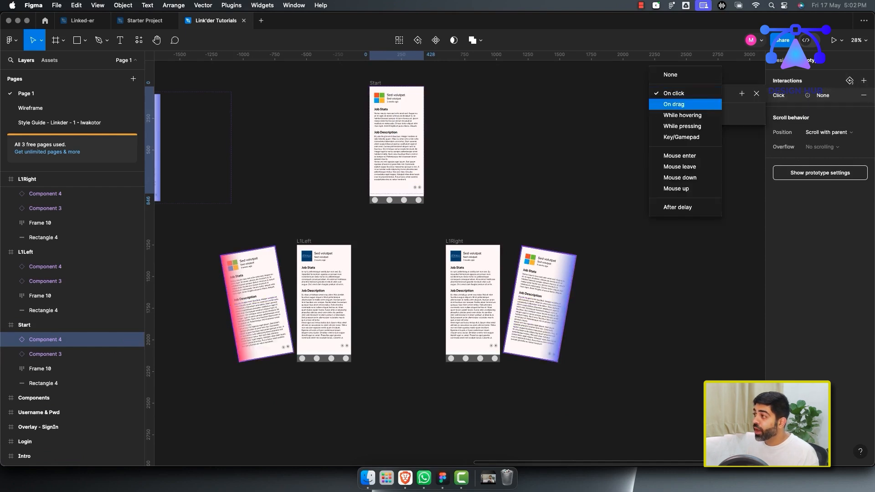
left_click(674, 104)
left_click(681, 114)
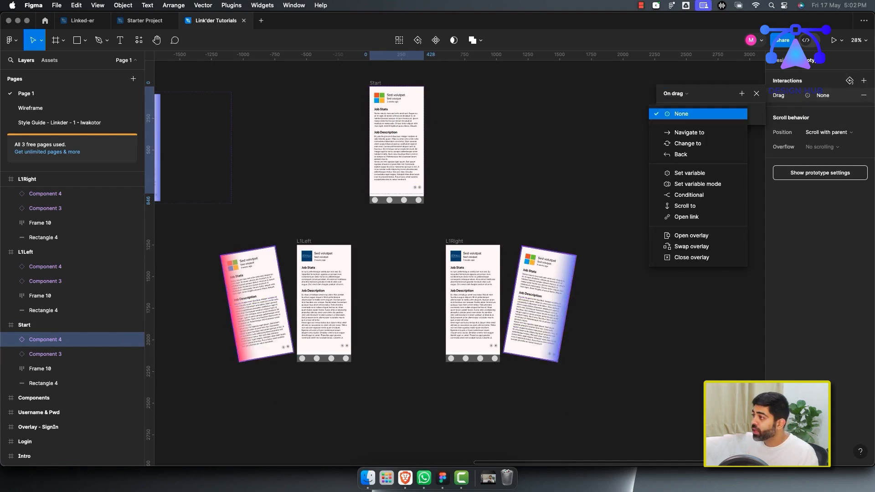
left_click(686, 131)
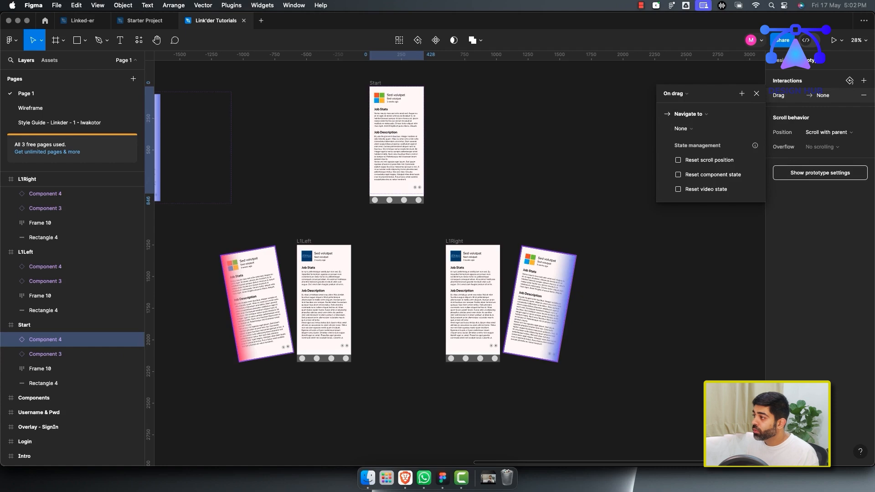
left_click(681, 129)
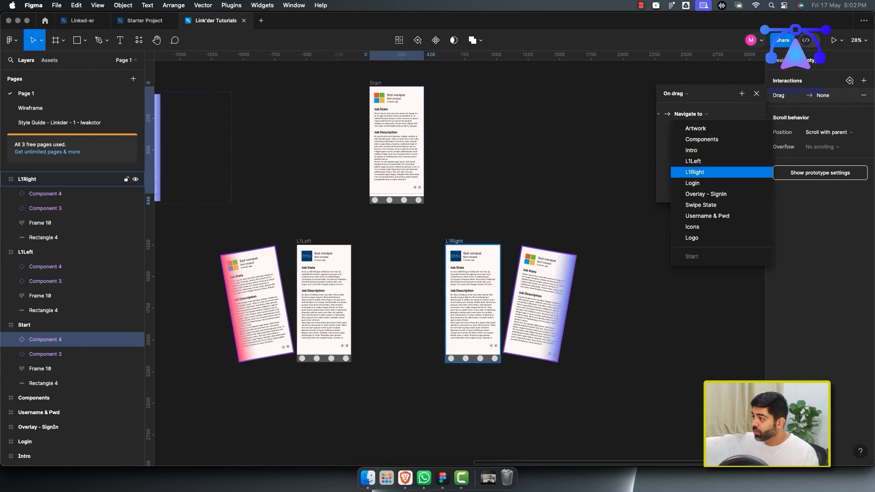
left_click(694, 162)
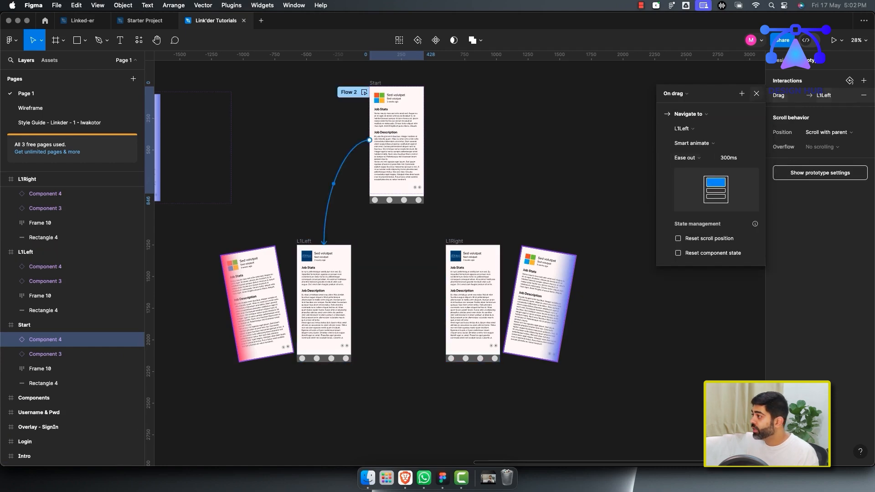
Add a second On drag interaction to the same card that navigates to L1Right.
left_click(864, 81)
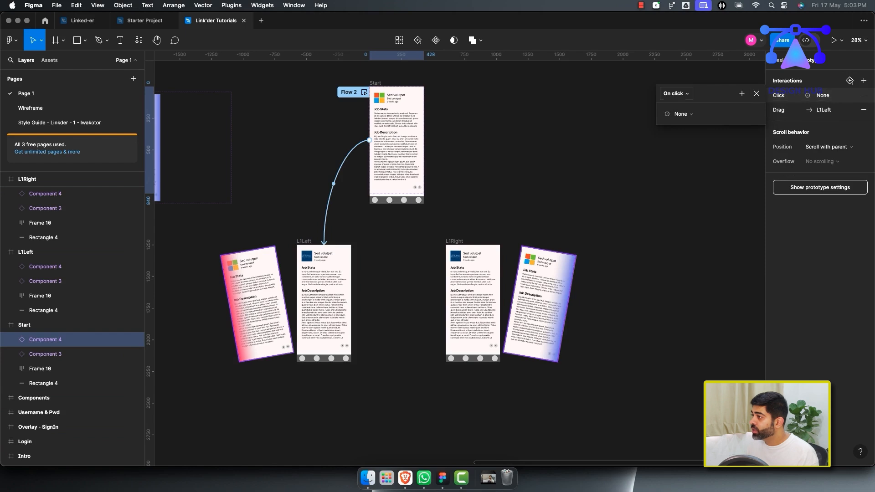
left_click(676, 94)
left_click(675, 104)
left_click(681, 114)
left_click(684, 125)
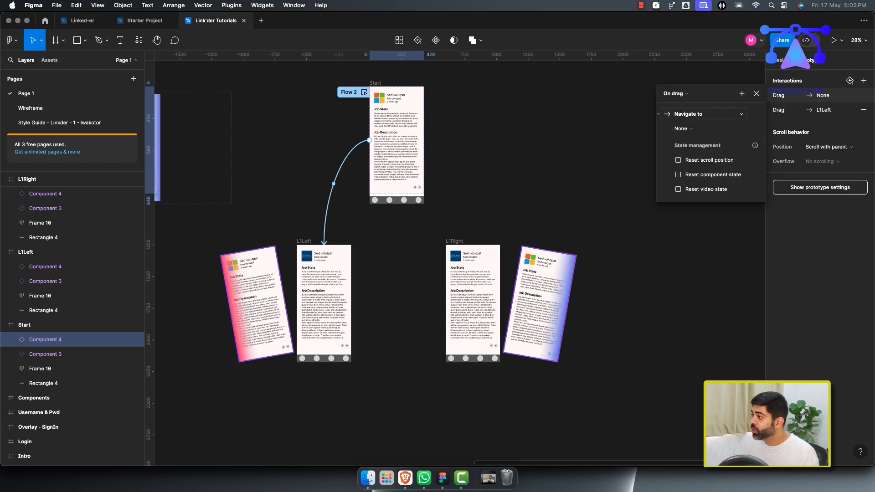
left_click(683, 128)
left_click(694, 173)
left_click(684, 129)
left_click(689, 173)
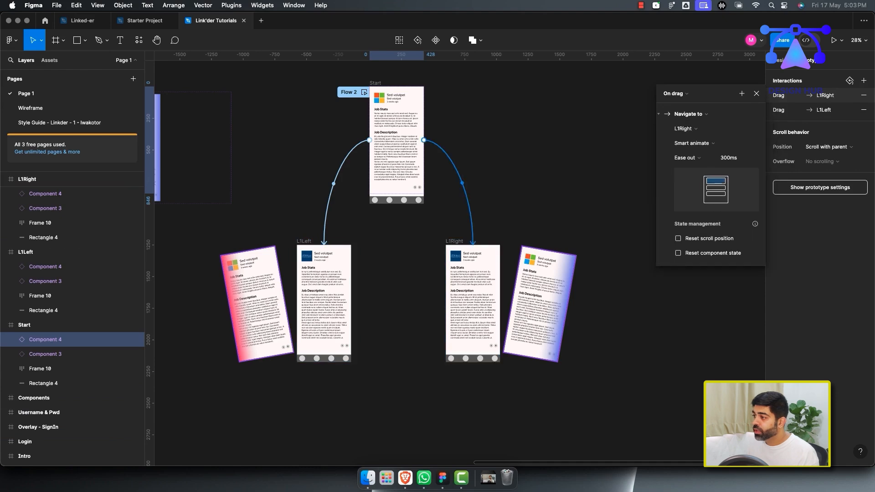
key("Escape")
Preview Flow 2 and test dragging the card left and right, restarting the prototype between tries, then close it.
scroll(456, 260, "up", 1)
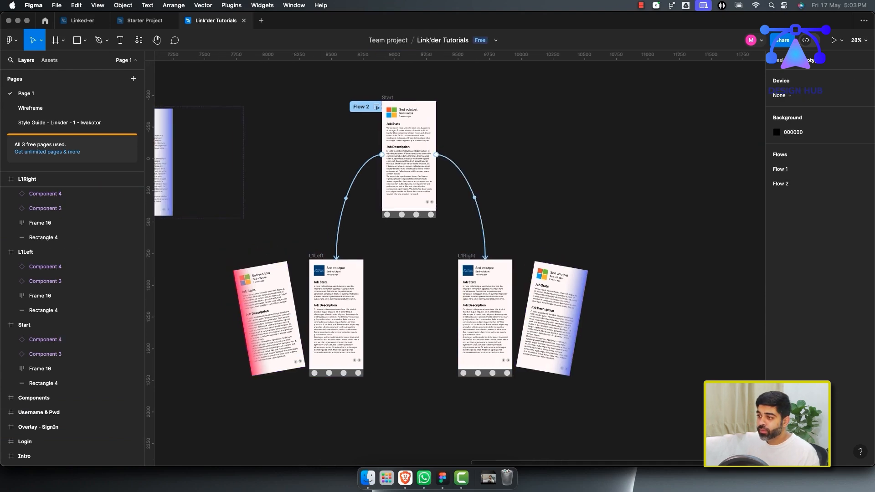
scroll(371, 198, "up", 3)
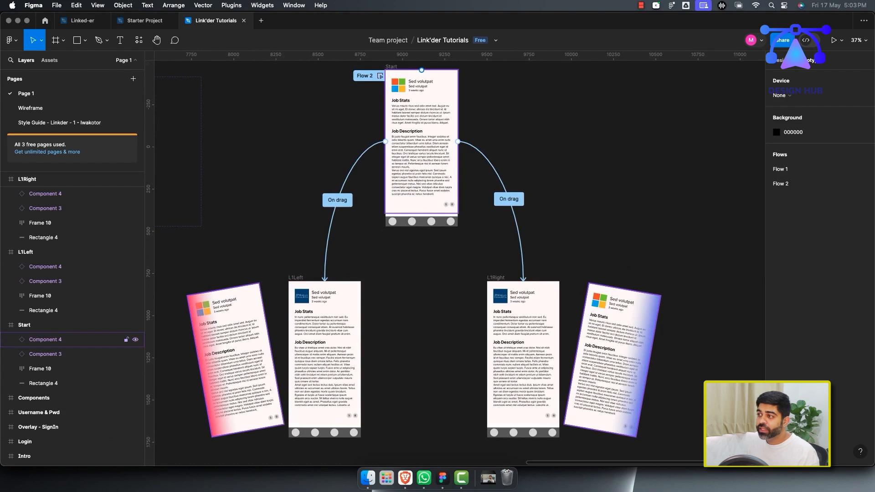
left_click(422, 141)
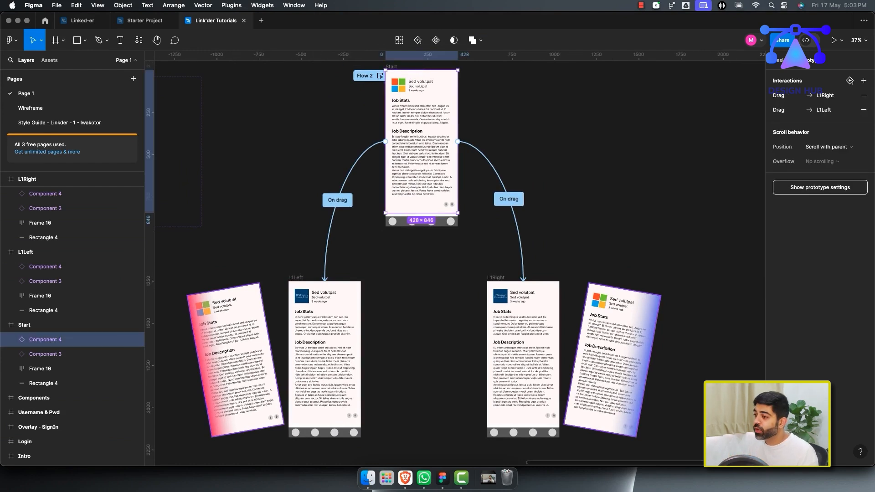
scroll(455, 258, "up", 1)
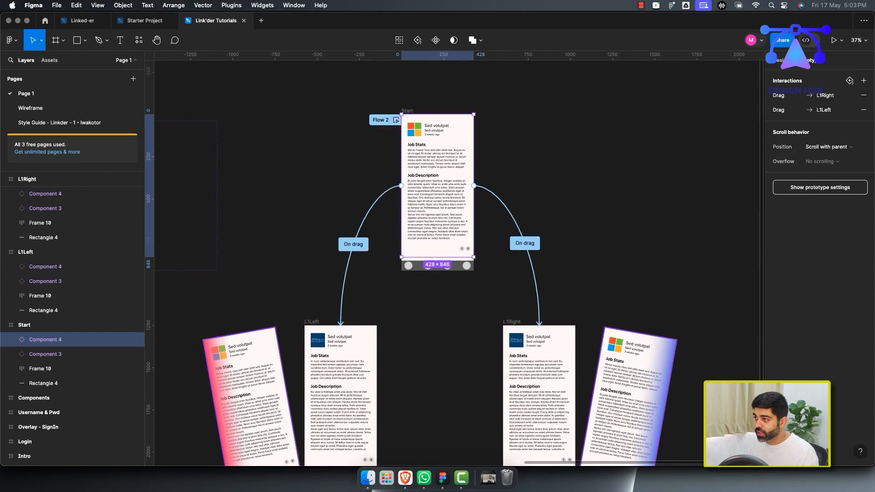
left_click(396, 121)
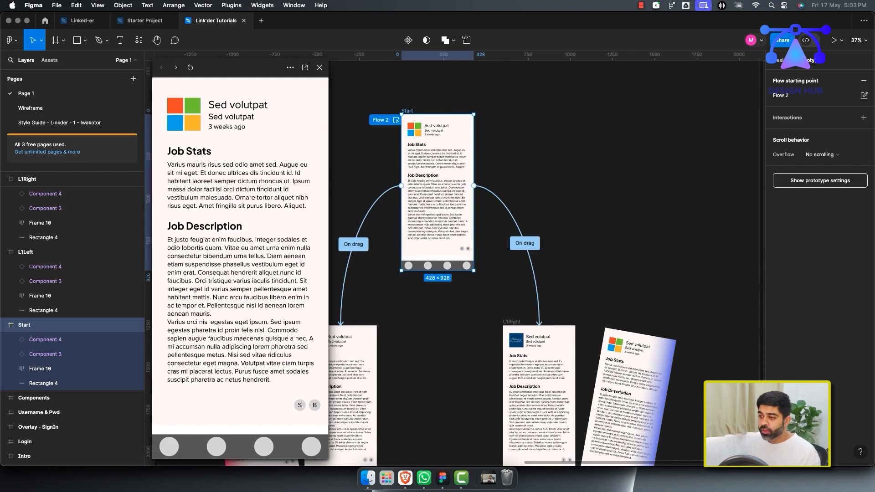
mouse_move(214, 273)
left_mouse_down()
mouse_move(307, 276)
mouse_move(219, 273)
left_mouse_up()
left_click_drag(274, 274, 162, 273)
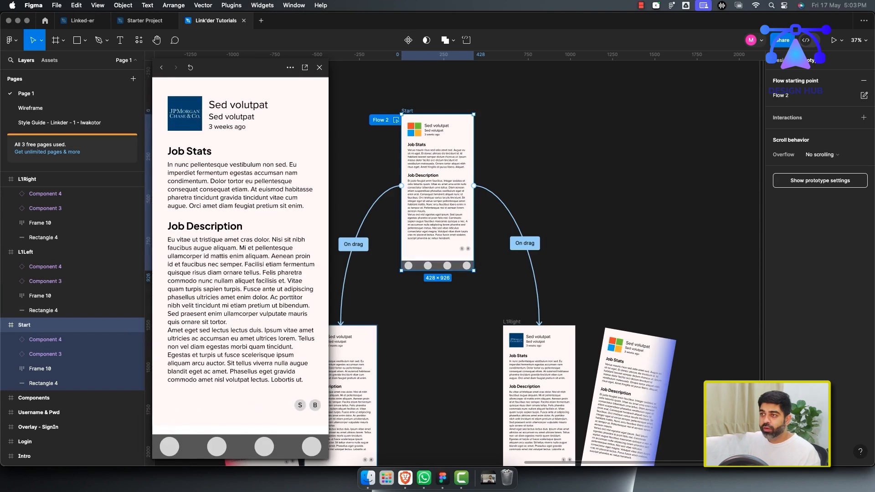
left_click(190, 68)
mouse_move(205, 273)
left_mouse_down()
mouse_move(310, 274)
mouse_move(182, 274)
mouse_move(317, 273)
mouse_move(200, 274)
left_mouse_up()
left_click(191, 68)
left_click(191, 67)
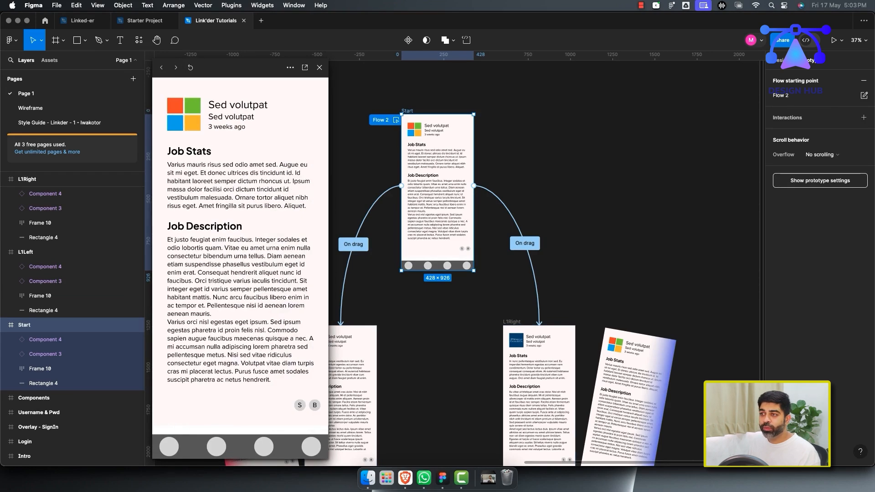
left_click_drag(200, 273, 275, 274)
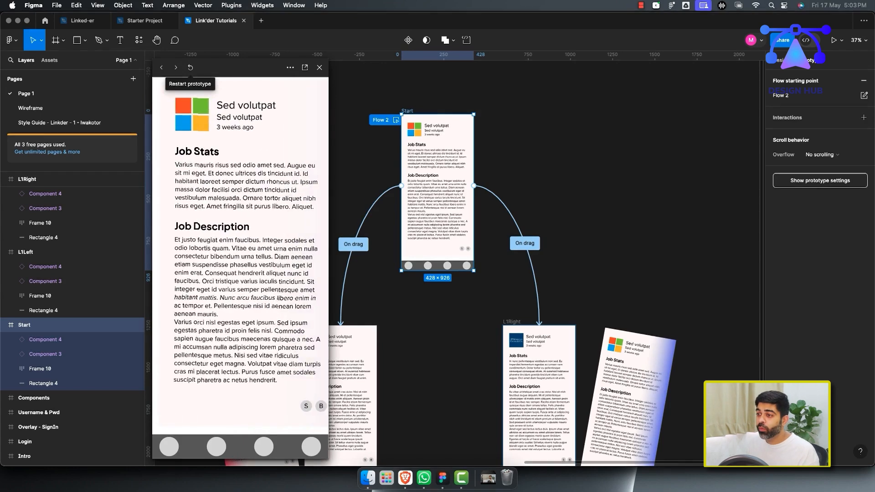
left_click(320, 67)
Swap the visible gradient rectangle inside the L1Left card's Swipe State so it shows the blue gradient.
scroll(427, 374, "down", 5)
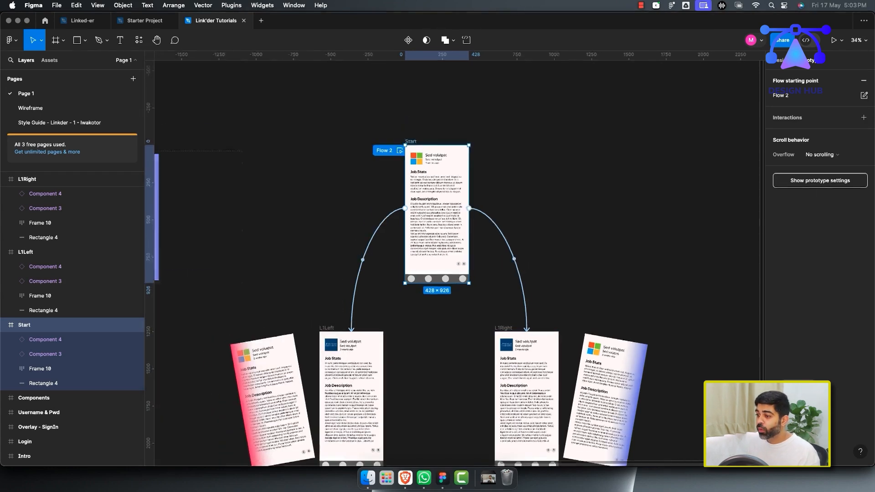
scroll(392, 328, "up", 1)
scroll(403, 364, "up", 2)
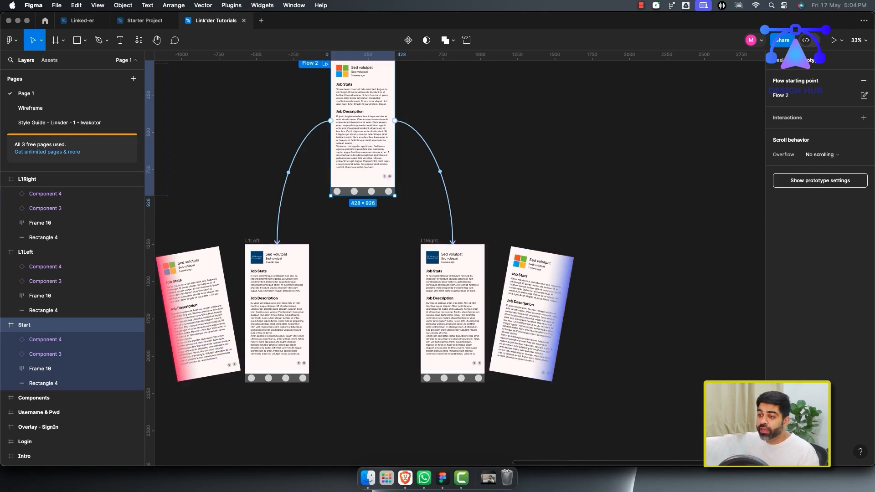
double_click(194, 295)
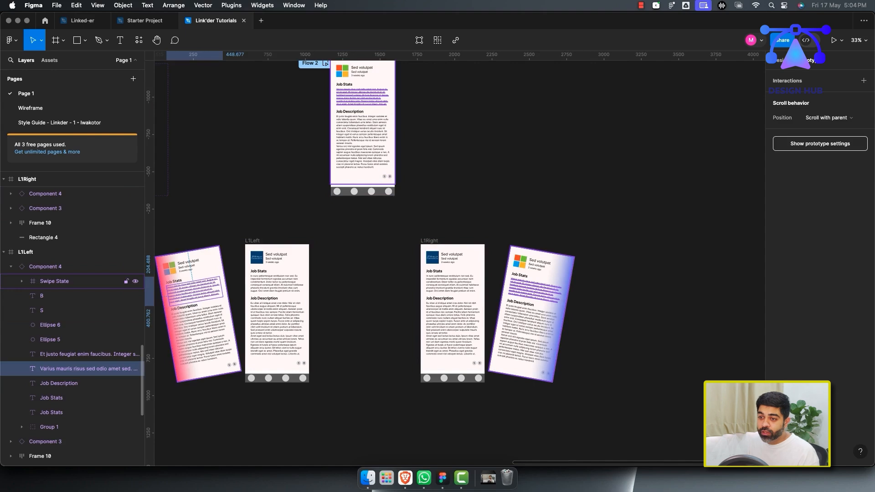
left_click(21, 282)
left_click(136, 296)
left_click(135, 310)
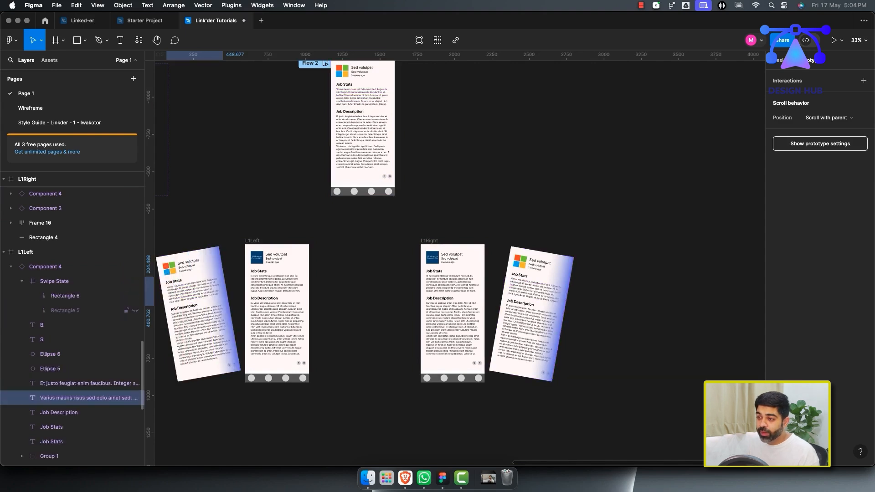
Swap the visible gradient rectangle inside the L1Right card's Swipe State so it shows the red gradient.
double_click(529, 306)
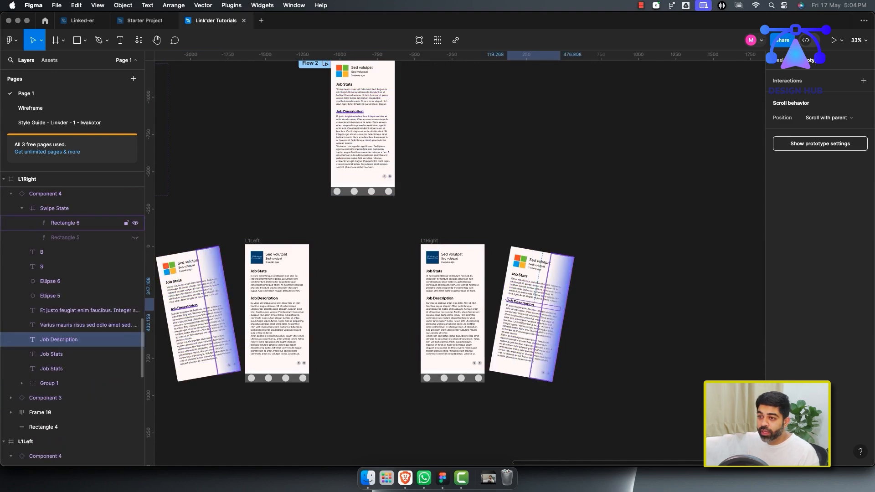
left_click(135, 223)
left_click(136, 238)
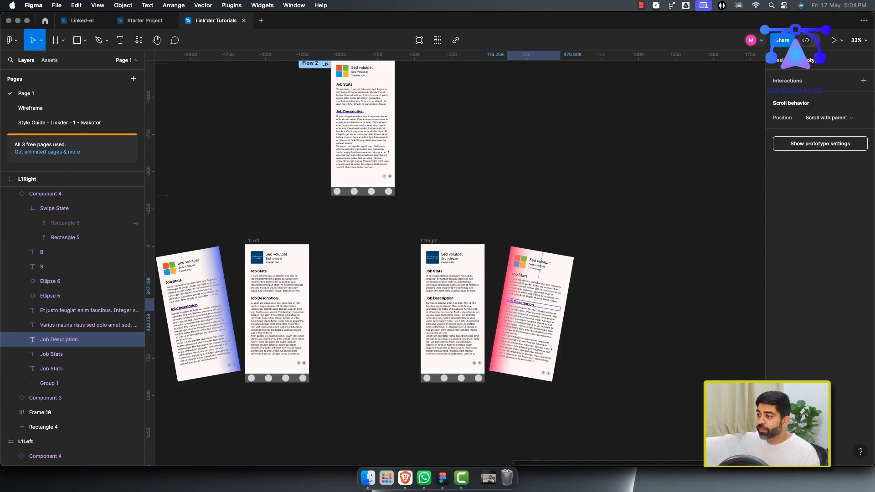
key("Escape")
Change the end stop of Rectangle 6's linear gradient in all three Component 3 job cards' Swipe State to pink-red (HSL 342, 100, 61).
scroll(392, 342, "down", 3)
scroll(392, 342, "left", 3)
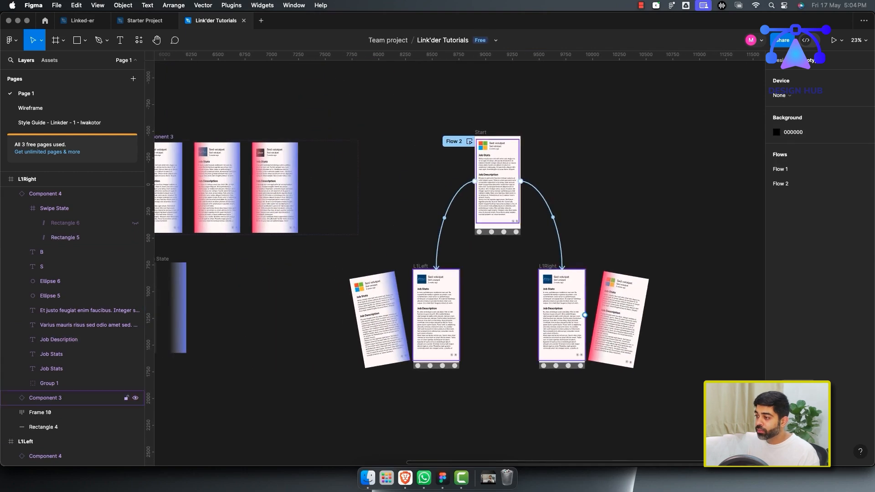
scroll(456, 260, "left", 5)
scroll(456, 260, "up", 1)
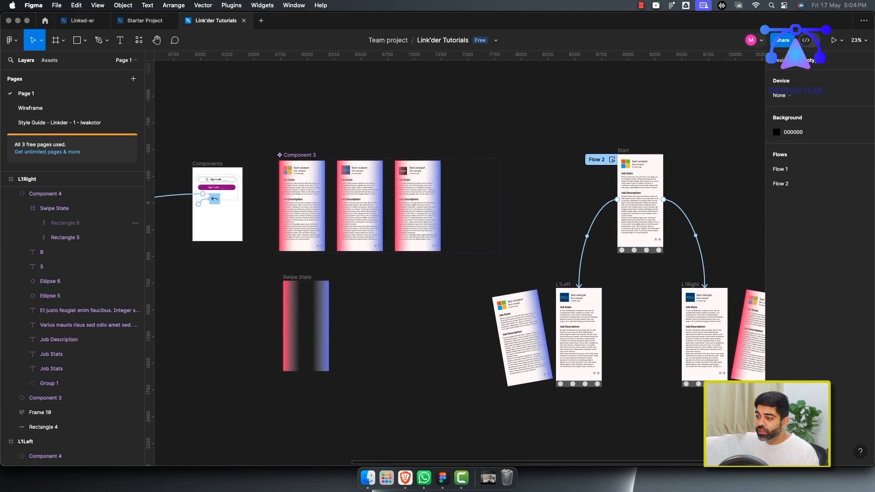
left_click(291, 326)
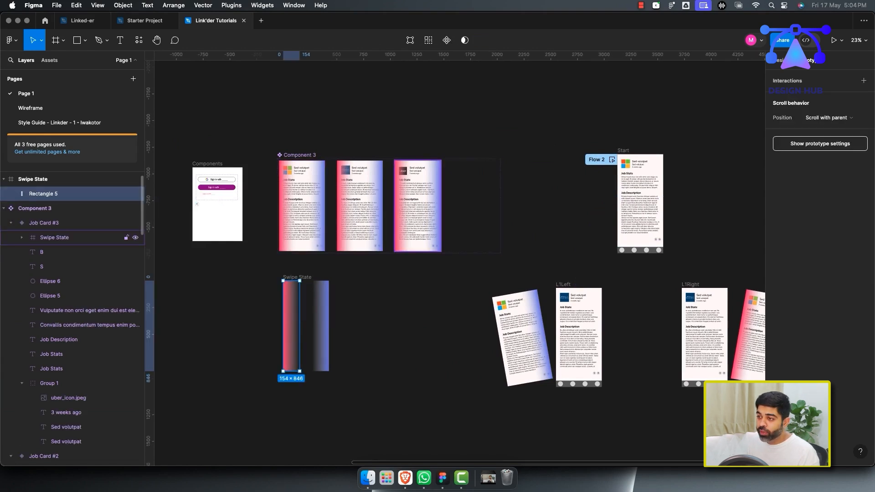
left_click(68, 238)
left_click(22, 238)
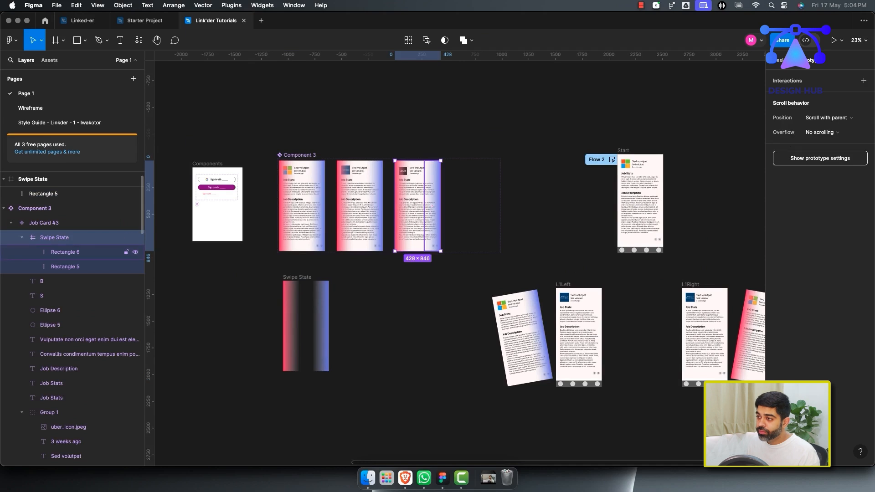
left_click(65, 252)
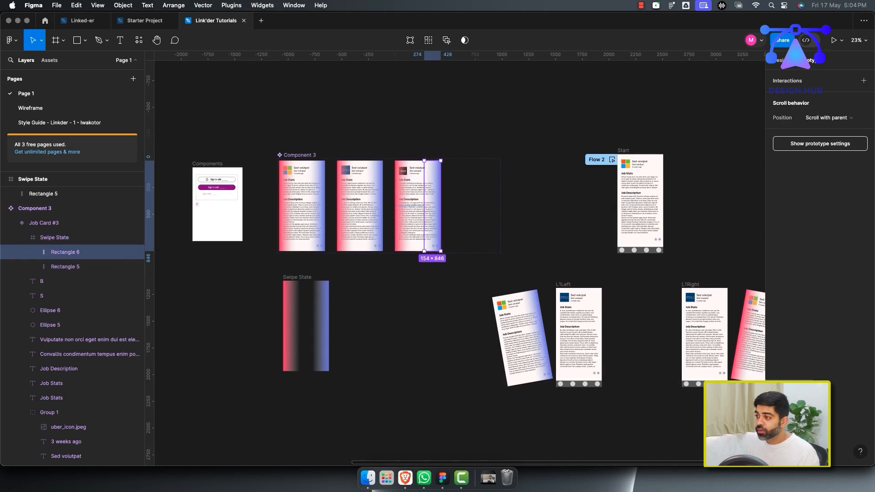
left_click(375, 206, "shift+super")
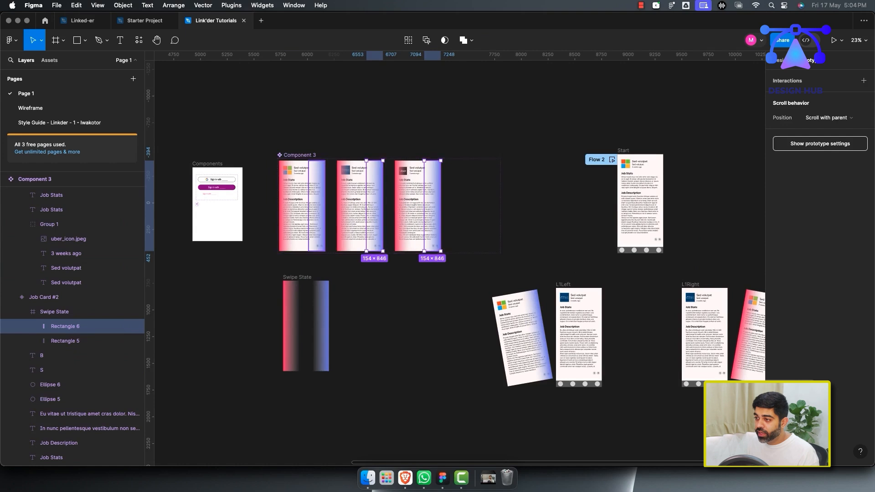
left_click(317, 206, "shift+super")
left_click(780, 60)
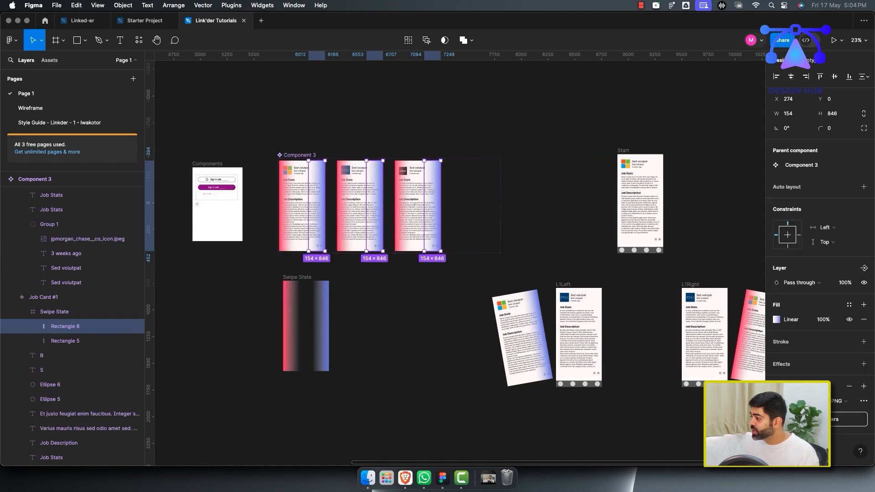
left_click(776, 320)
left_click(693, 441)
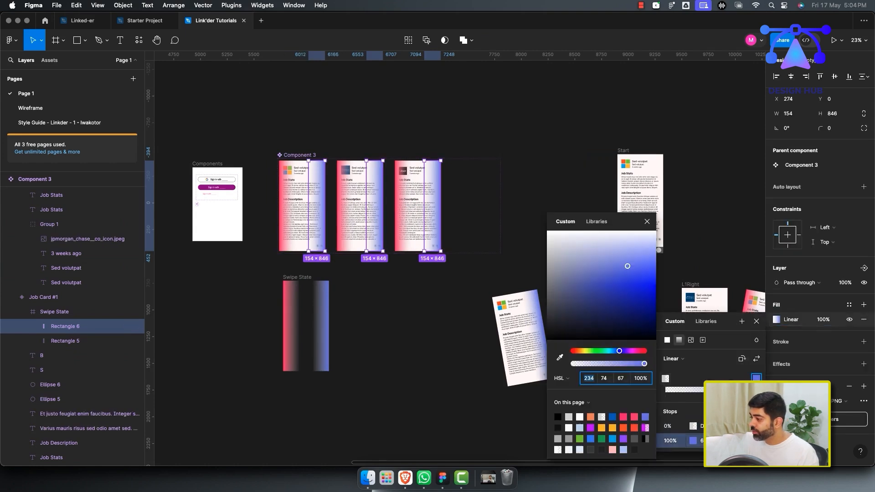
left_click(634, 418)
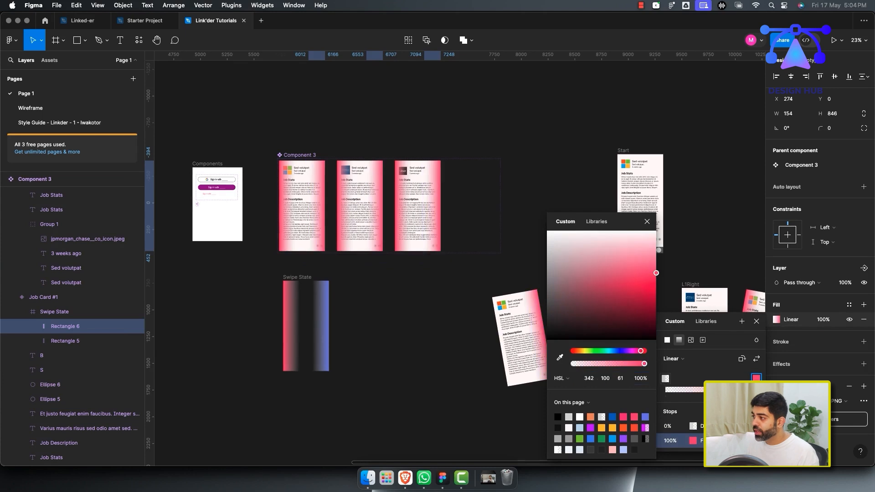
left_click(647, 221)
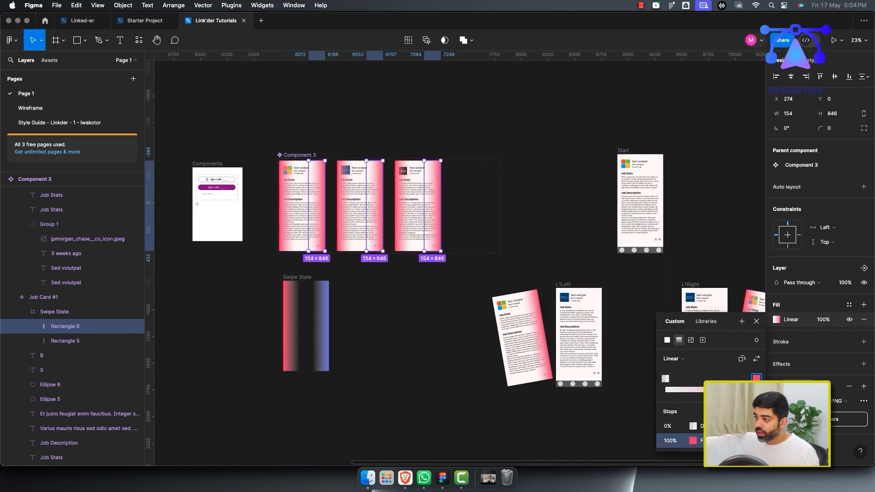
Change the end stop of Rectangle 5's linear gradient in all three job cards to blue (HSL 212, 100, 61).
left_click(403, 213)
left_click(345, 213, "shift")
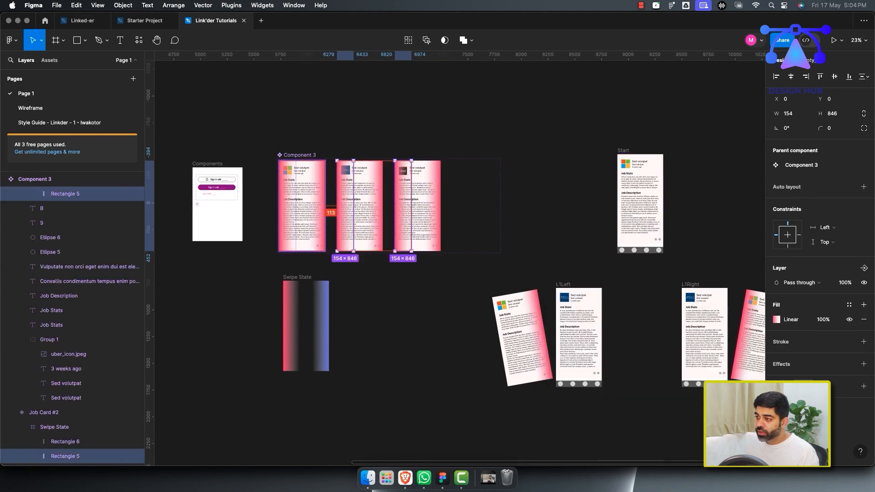
left_click(287, 212, "shift")
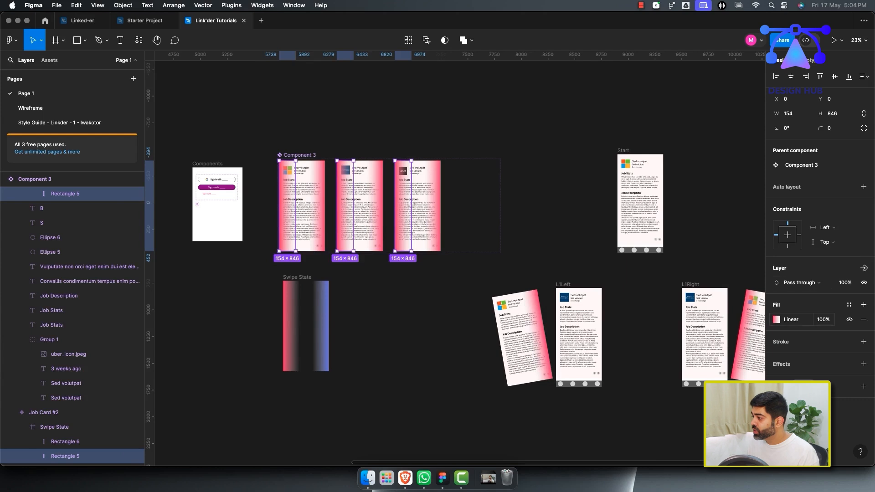
left_click(777, 320)
left_click(693, 441)
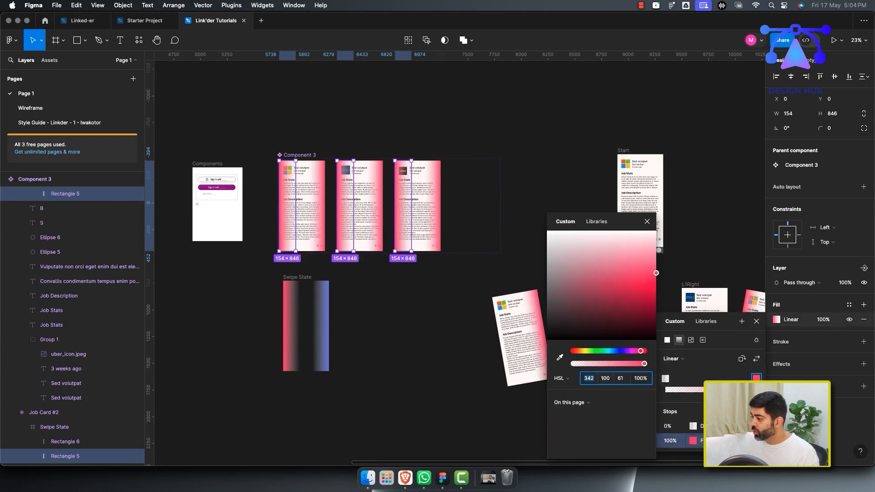
left_click_drag(641, 351, 615, 351)
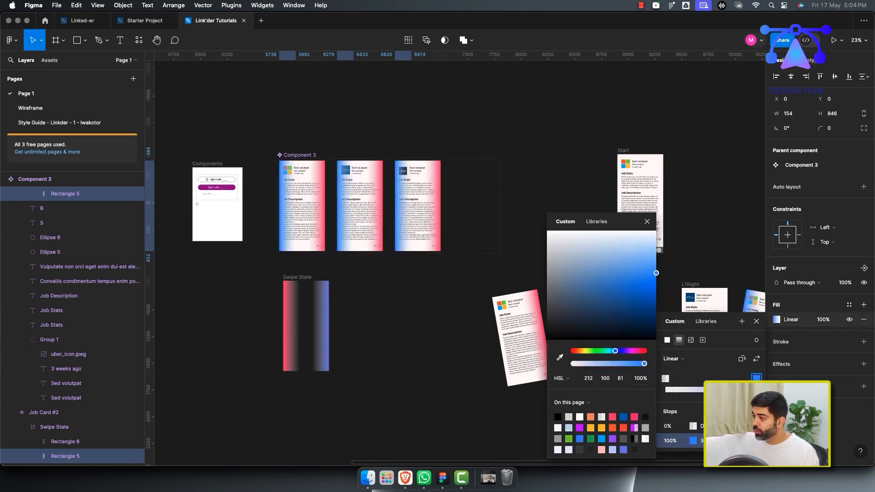
left_click(648, 221)
left_click(574, 228)
Preview the prototype from the Start frame, dragging the card and restarting once, then close the preview.
scroll(502, 273, "right", 4)
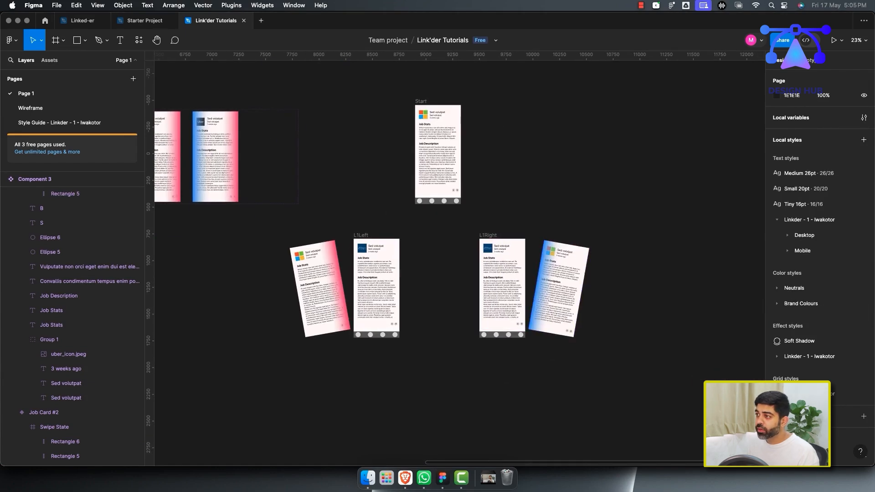
left_click(421, 101)
left_click(811, 61)
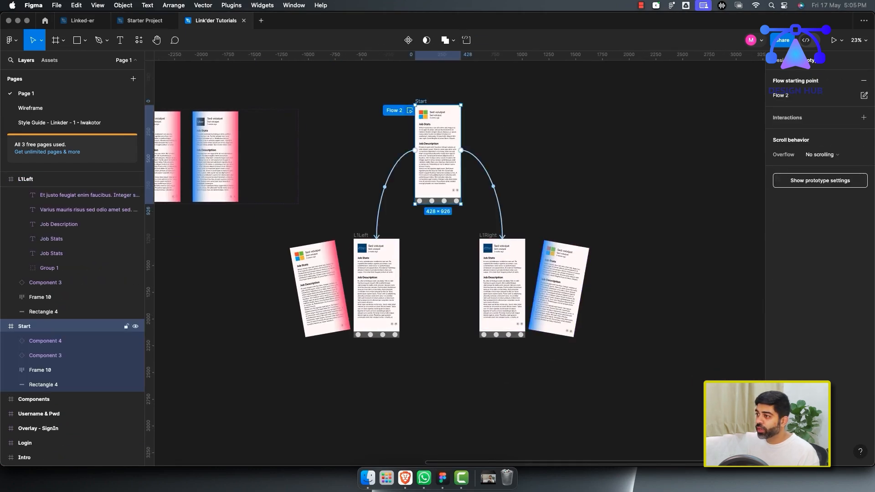
key("shift+space")
left_click_drag(205, 255, 387, 258)
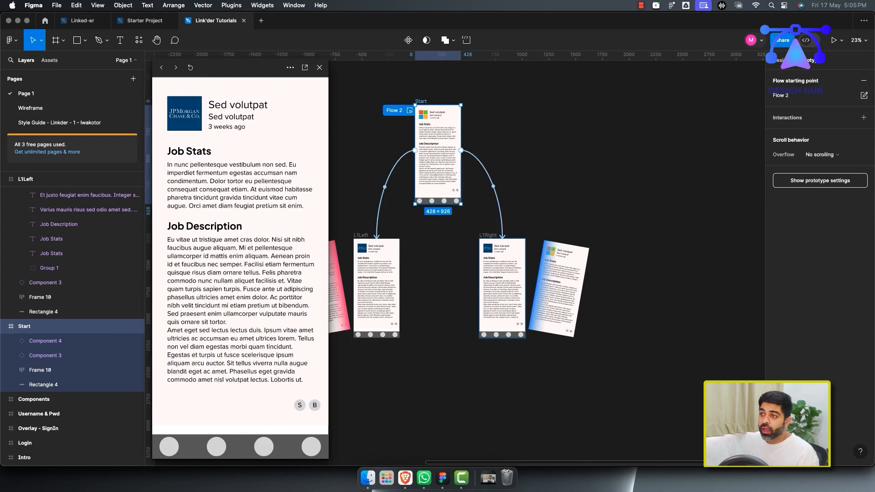
left_click(191, 68)
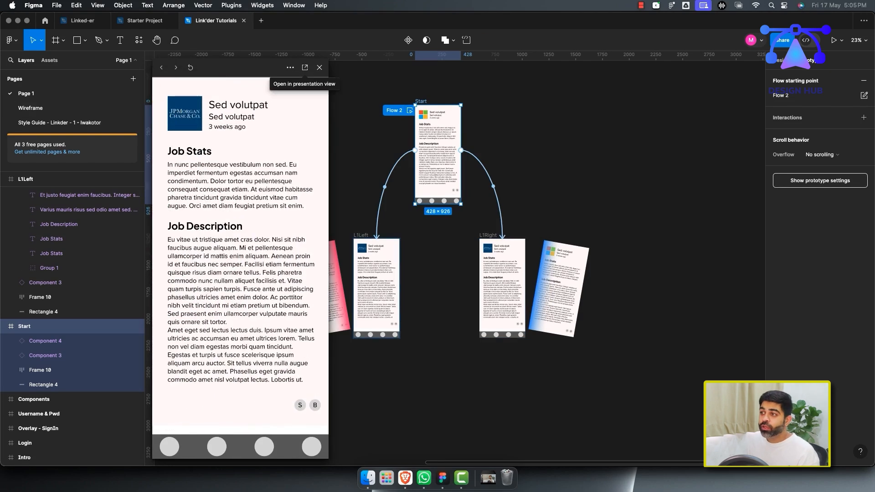
left_click(319, 68)
Duplicate the L1Left frame, placing the copy below, between L1Left and L1Right.
scroll(437, 228, "down", 3)
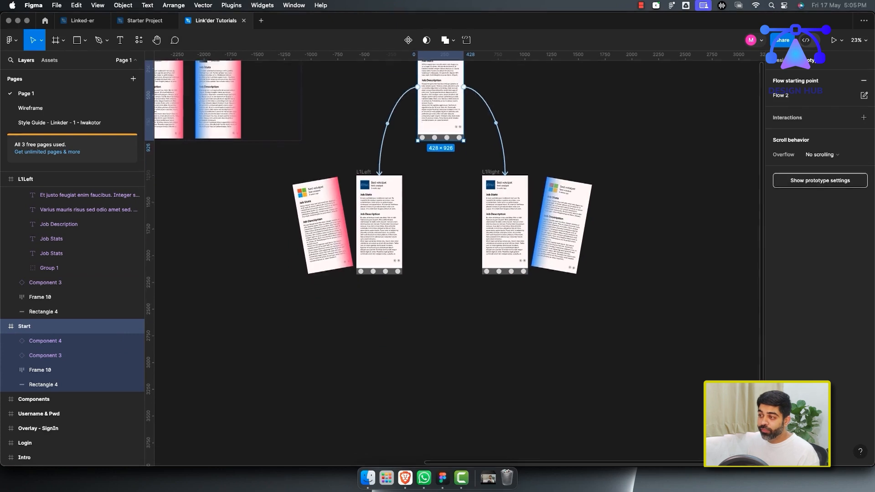
left_click(442, 219)
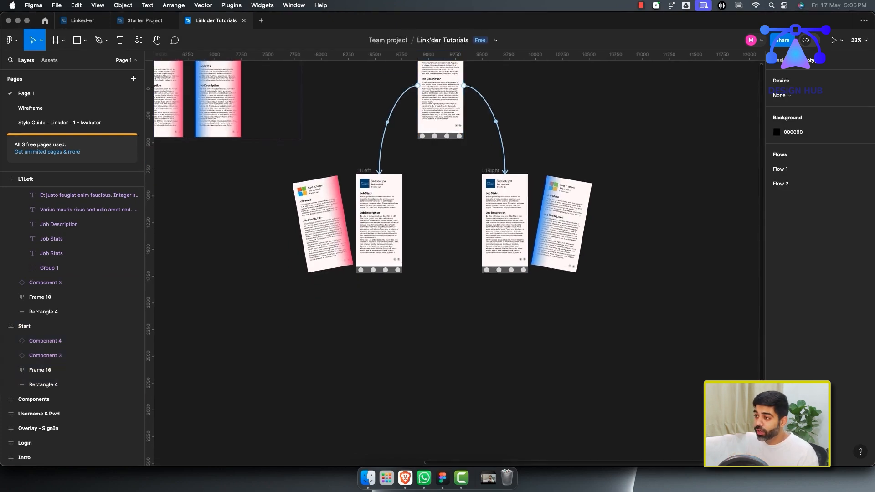
scroll(443, 219, "down", 1)
scroll(443, 219, "right", 1)
left_click(480, 159)
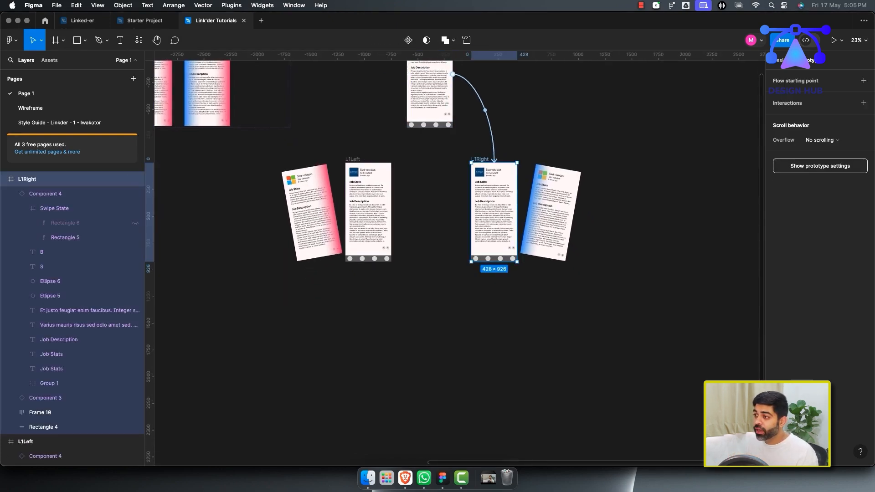
left_click(353, 159)
left_click_drag(353, 159, 414, 287)
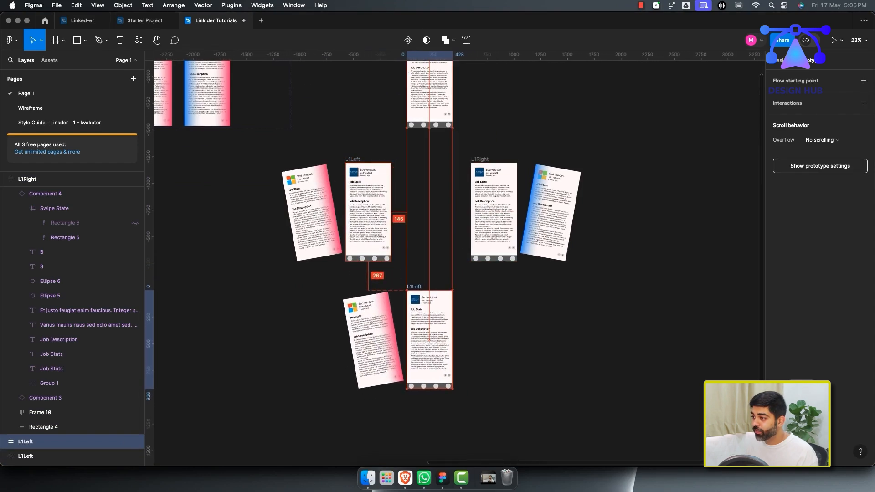
Delete the tilted swipe card from the duplicated frame.
left_click(399, 278)
left_click(374, 322)
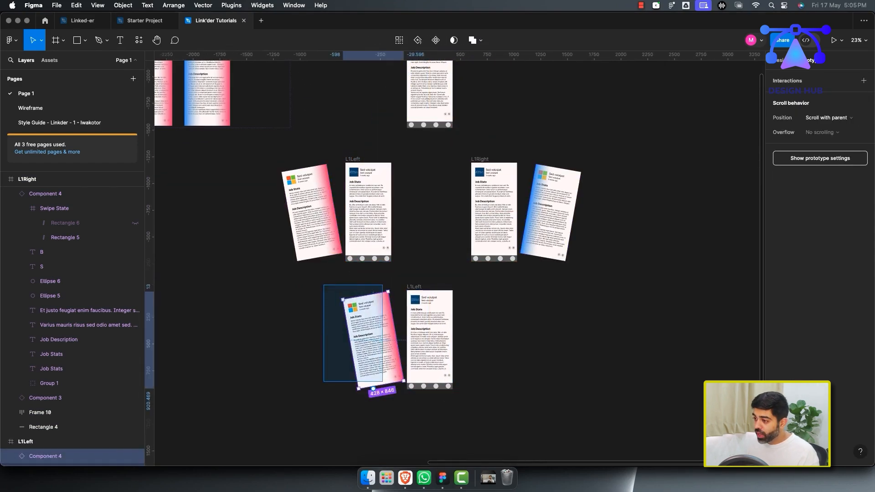
key("Delete")
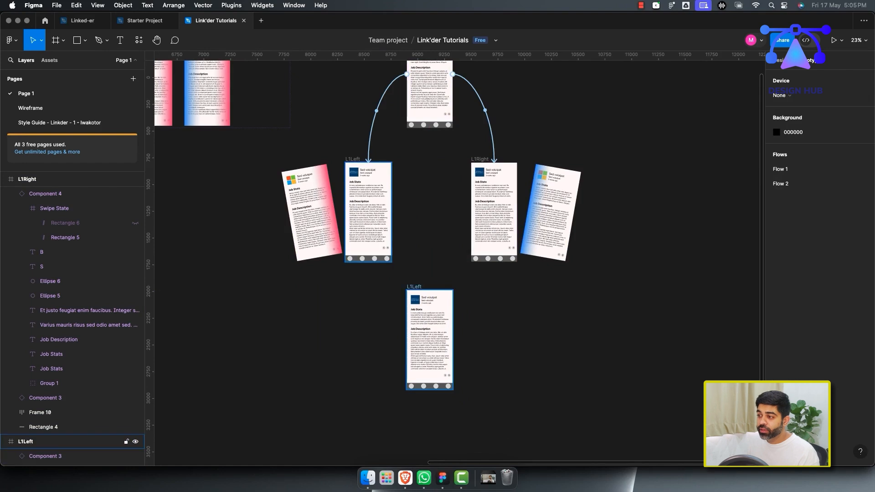
Rename the duplicated frame to L1Centre.
left_click(415, 286)
key("super+r")
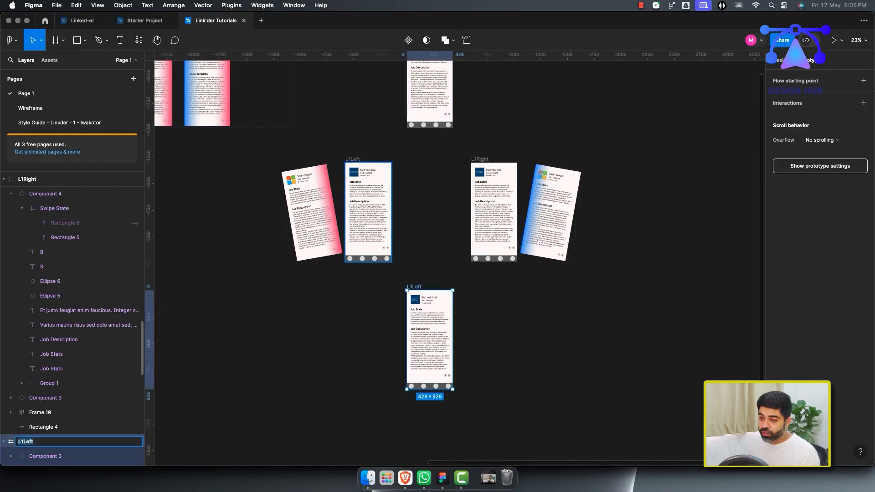
type("L1Le")
key("BackSpace")
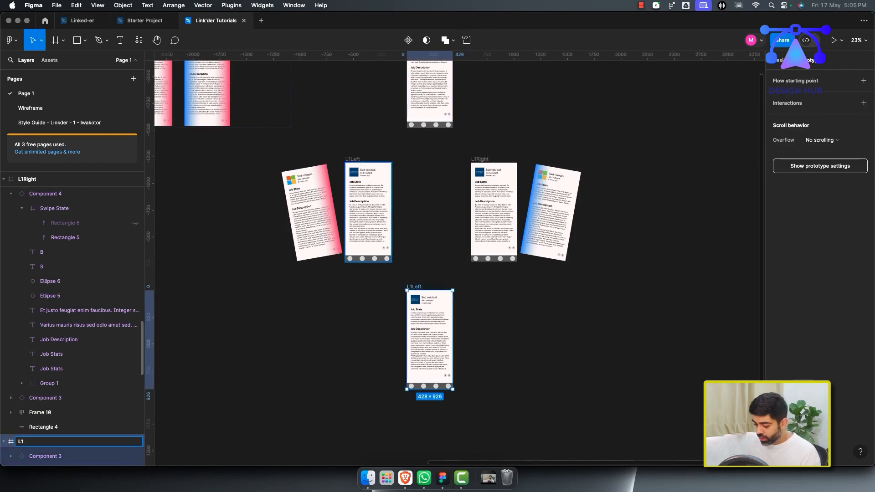
key("Return")
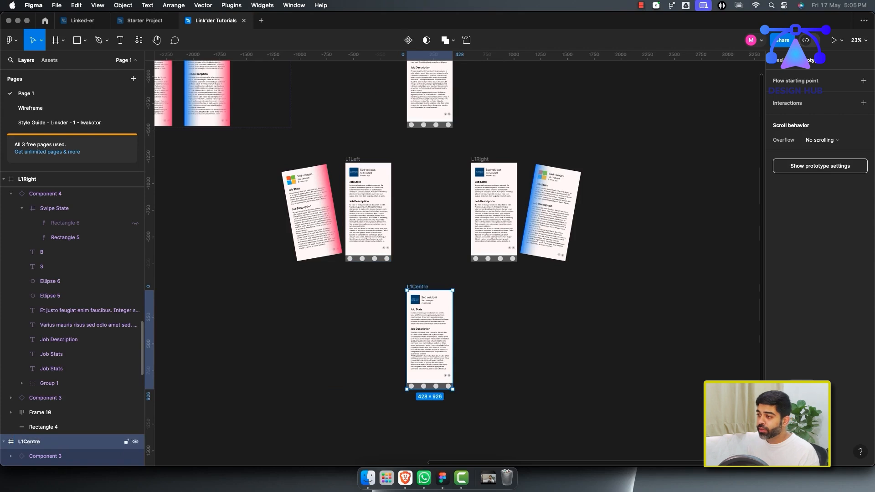
Select L1Left and L1Right and add an After delay interaction of 100ms to both.
left_click(368, 228)
left_click(410, 269)
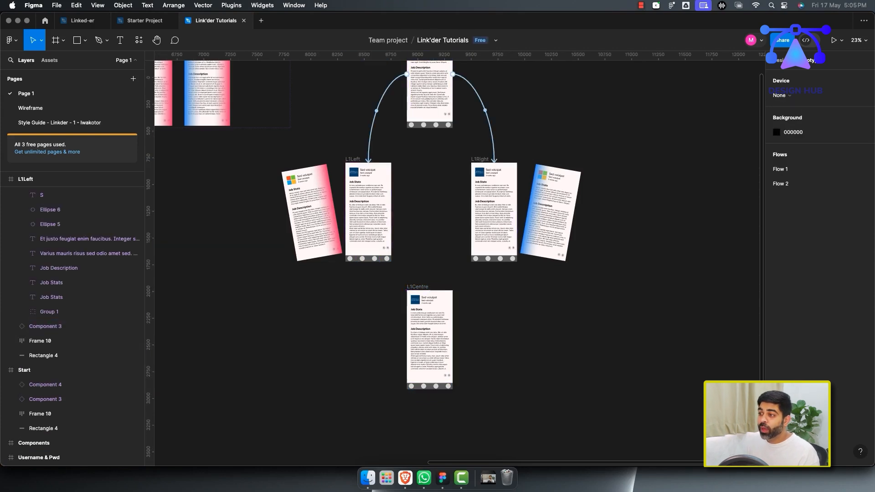
left_click(353, 159)
left_click(480, 159)
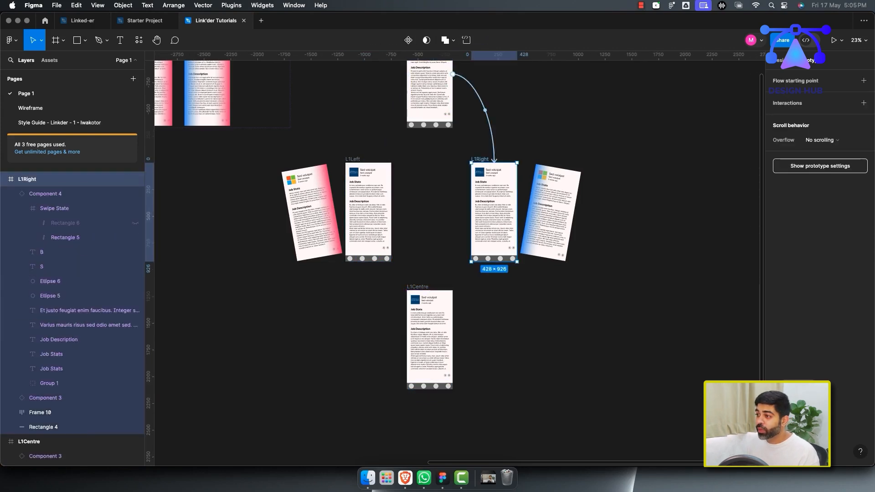
left_click(353, 159, "shift")
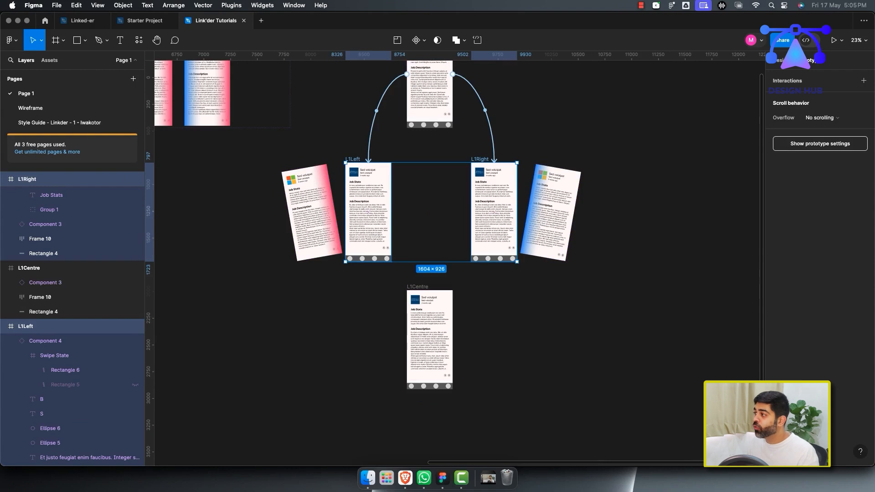
left_click(863, 80)
left_click(677, 94)
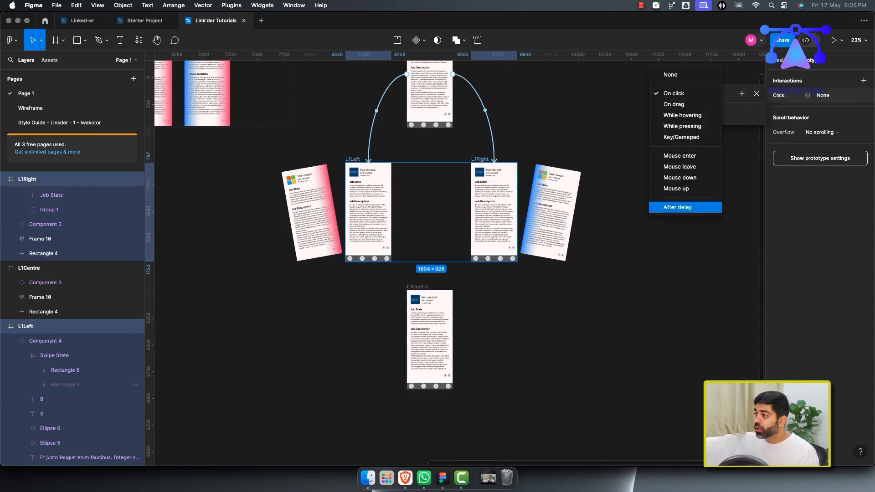
left_click(672, 207)
left_click(673, 108)
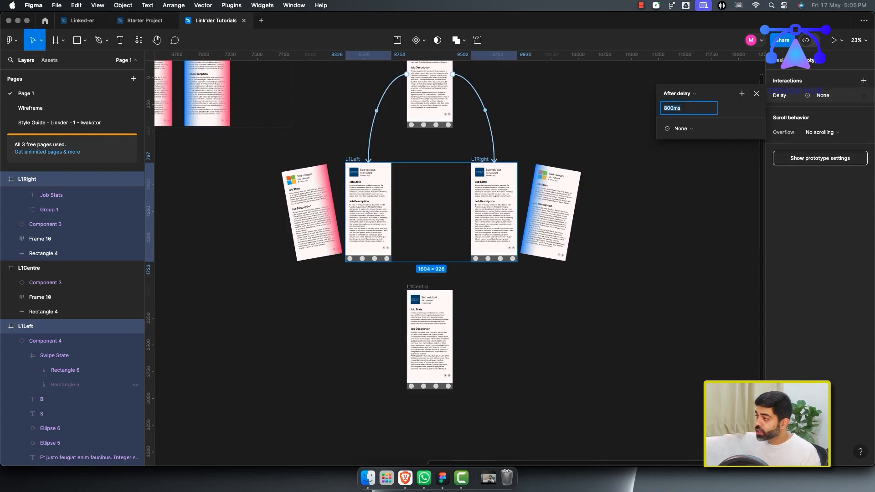
key("Return")
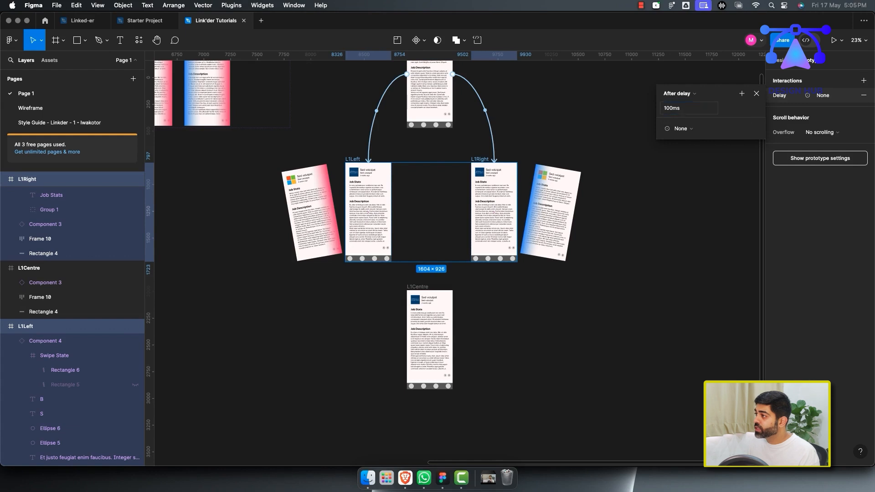
Set the After delay interaction's action to Navigate to L1Centre.
left_click(680, 128)
left_click(684, 146)
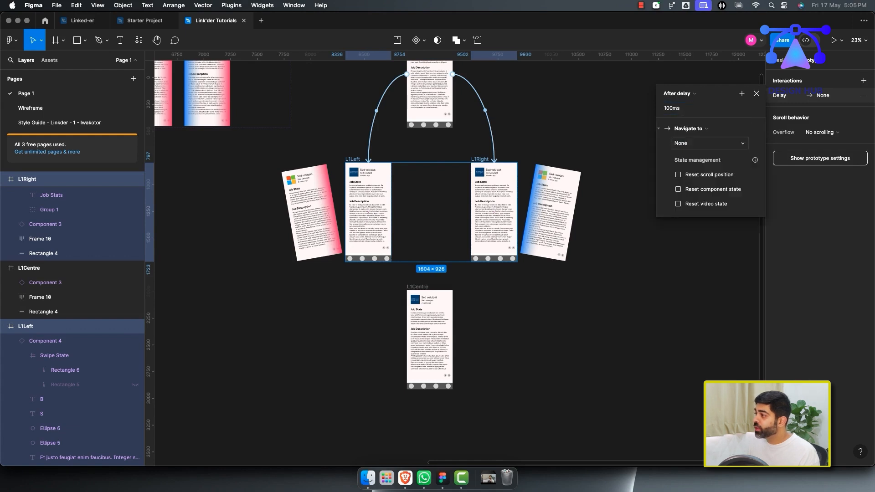
left_click(679, 144)
left_click(693, 186)
key("Escape")
key("Escape")
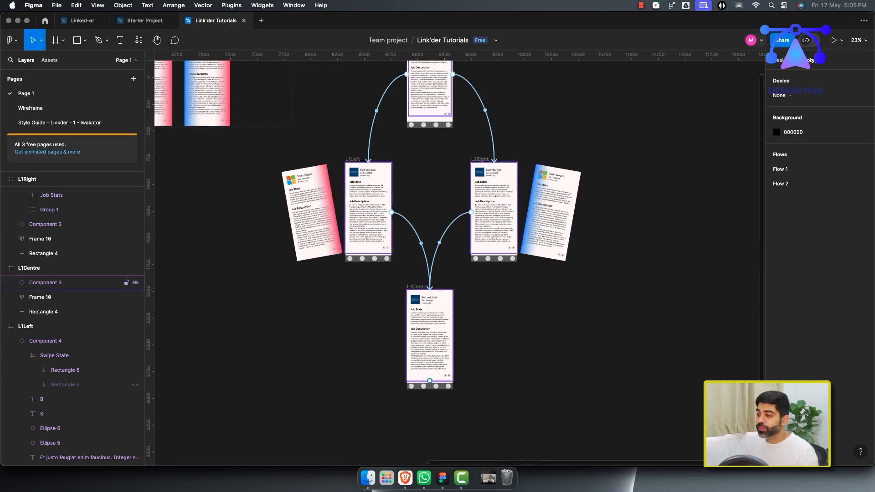
Move the L1Centre frame up so it sits between L1Left and L1Right.
scroll(383, 228, "down", 3)
scroll(383, 228, "right", 3)
left_click(46, 283)
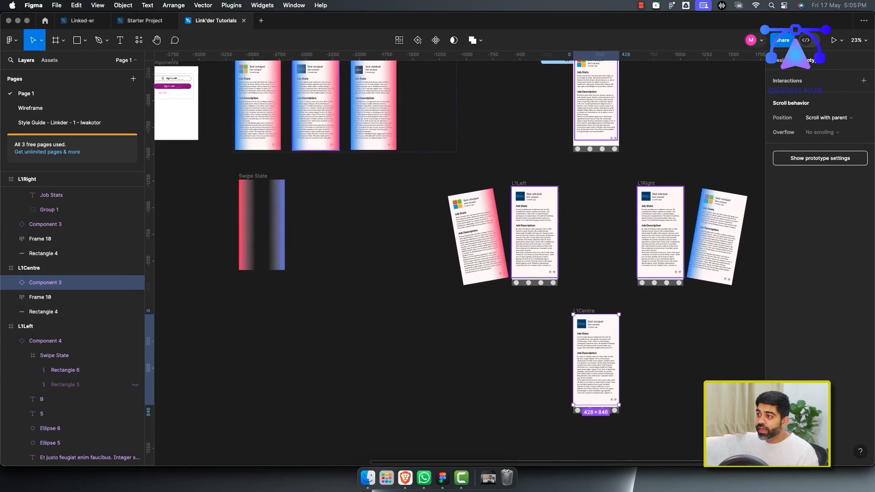
scroll(466, 249, "down", 4)
scroll(466, 249, "right", 3)
scroll(466, 250, "up", 5)
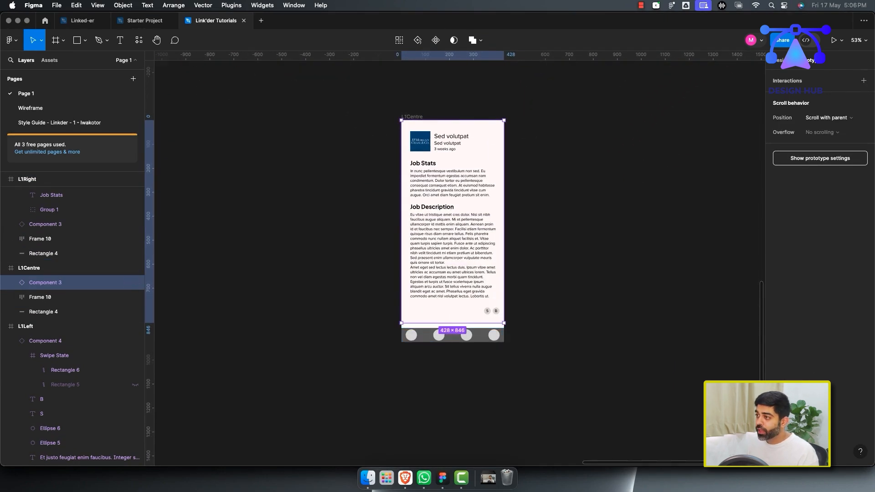
scroll(484, 205, "down", 5)
scroll(483, 205, "up", 4)
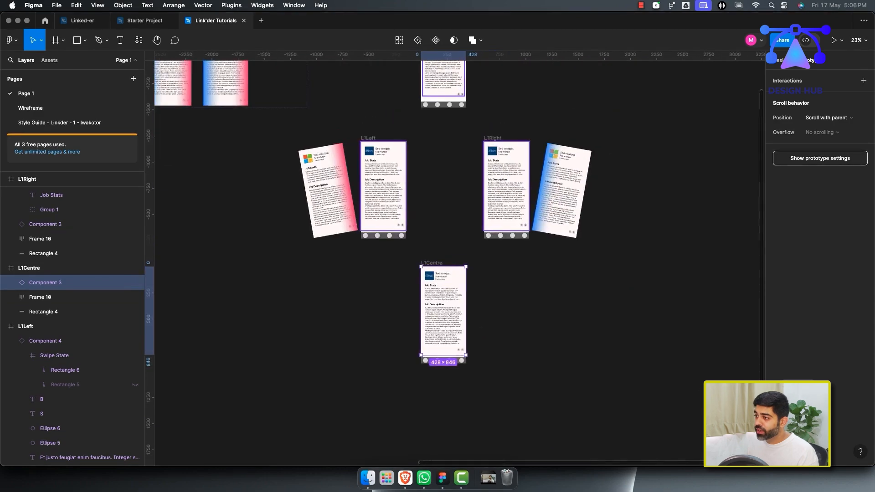
left_click_drag(440, 263, 441, 138)
left_click(449, 123)
scroll(455, 205, "up", 3)
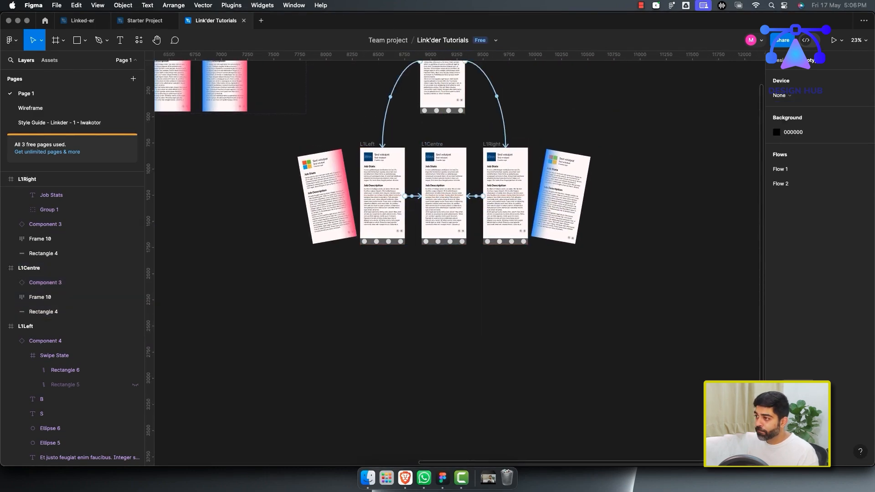
Paste a copied job card into the L1Centre frame.
left_click(422, 121)
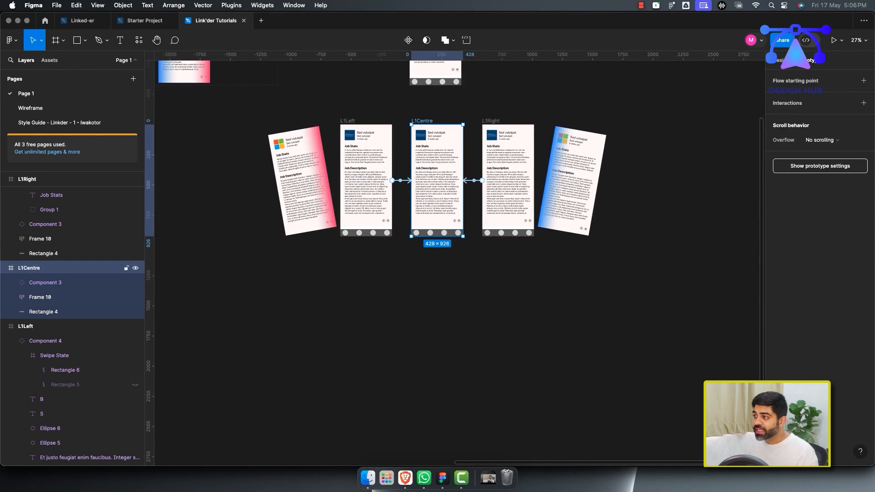
scroll(416, 182, "up", 3)
left_click(395, 114)
left_click(416, 297)
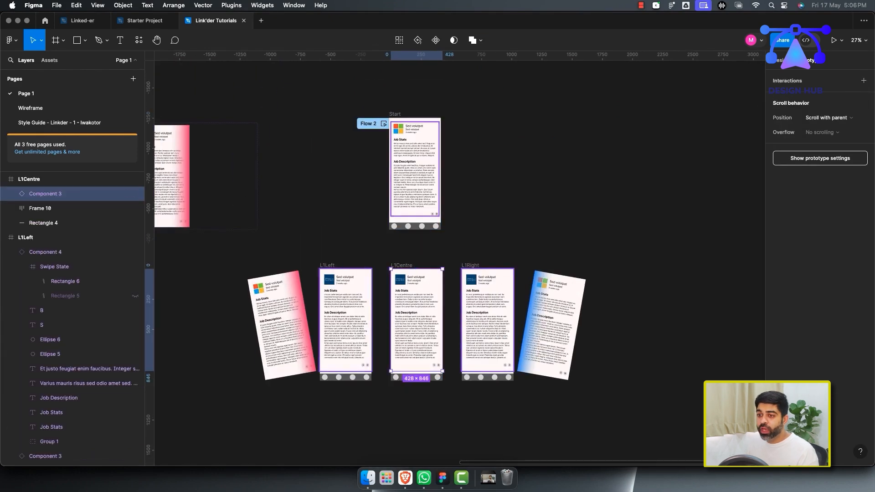
scroll(73, 297, "up", 5)
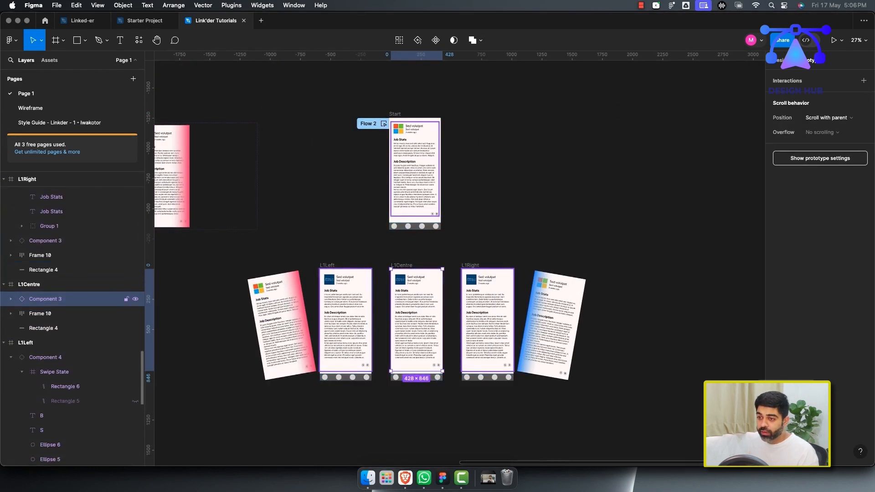
key("super+v")
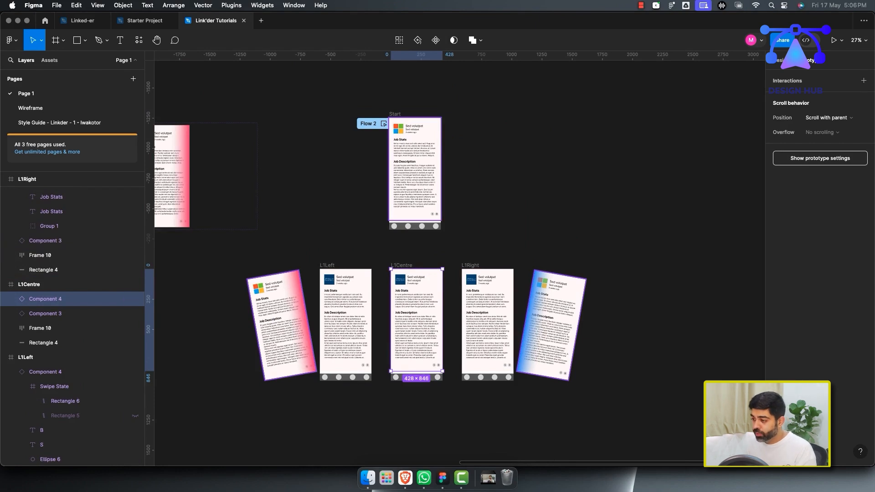
Scale the pasted card down to about 392 × 774 and move its layer below Component 3.
key("k")
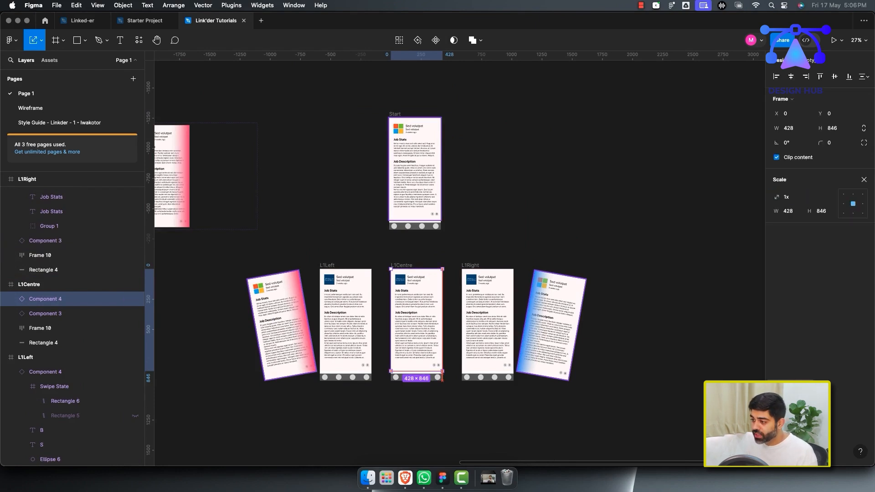
left_click_drag(442, 373, 439, 366)
left_click_drag(51, 299, 52, 317)
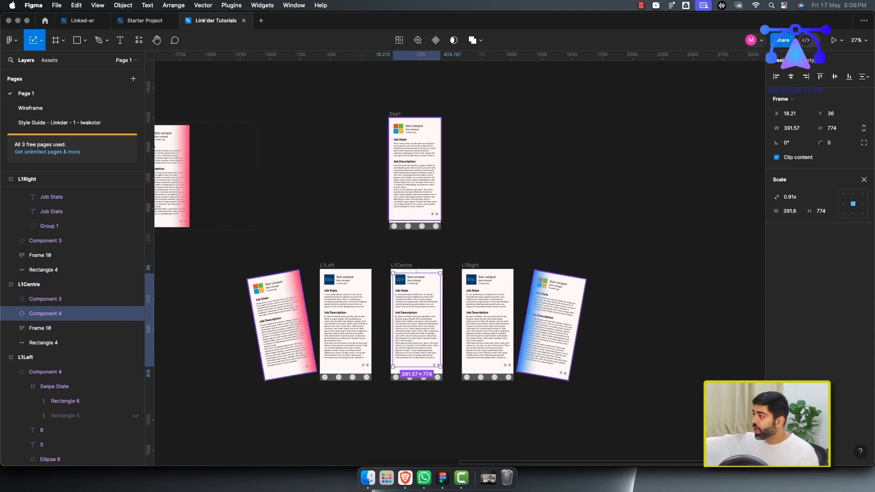
Set the pasted card's Property 1 variant to Job Card #3.
key("v")
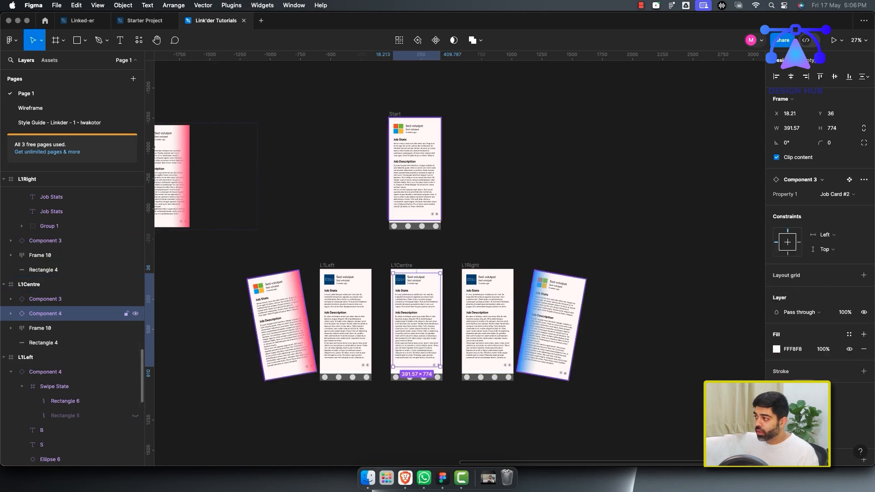
left_click(833, 194)
left_click(794, 204)
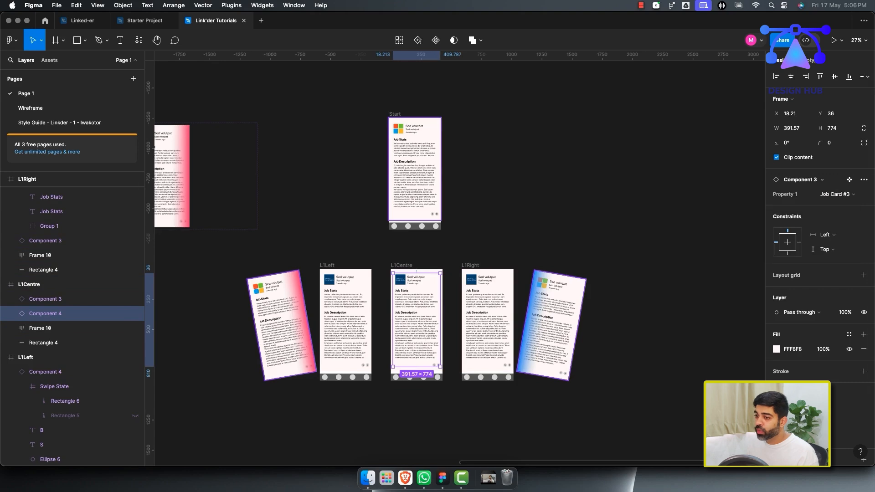
Duplicate the L1Left, L1Centre and L1Right frames into a second row below.
scroll(456, 265, "down", 2)
scroll(455, 260, "down", 5)
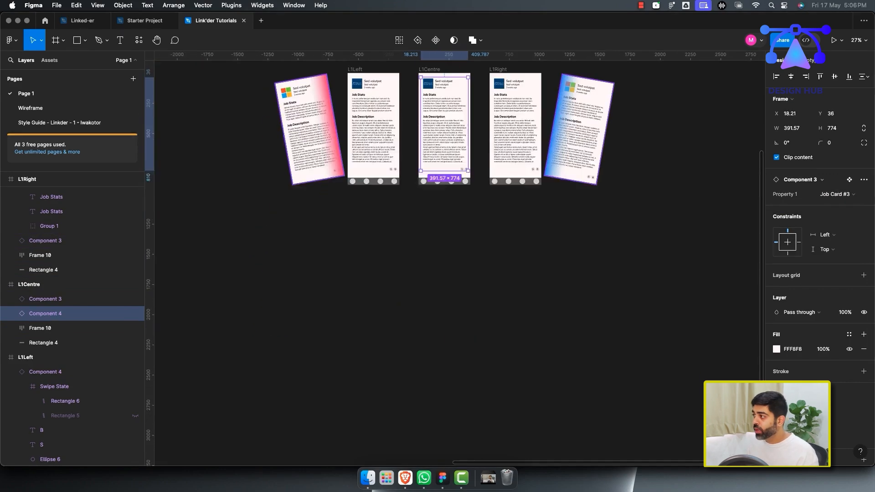
left_click(29, 284)
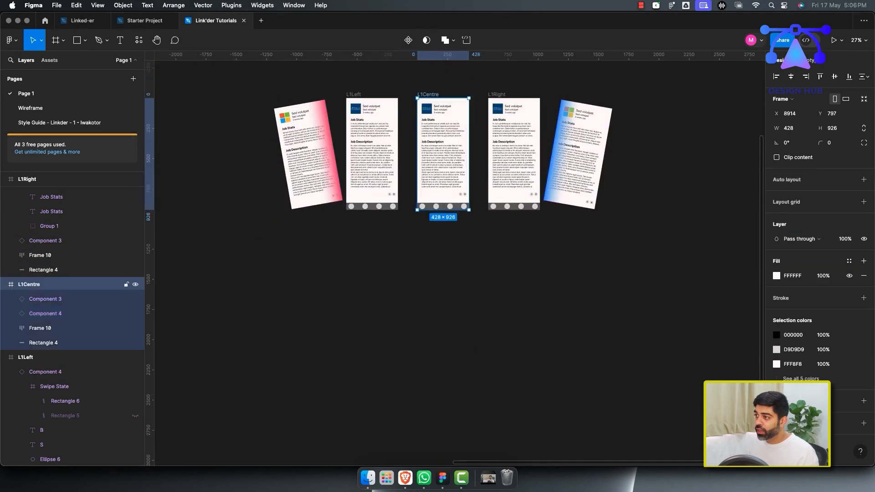
left_click_drag(253, 92, 723, 225)
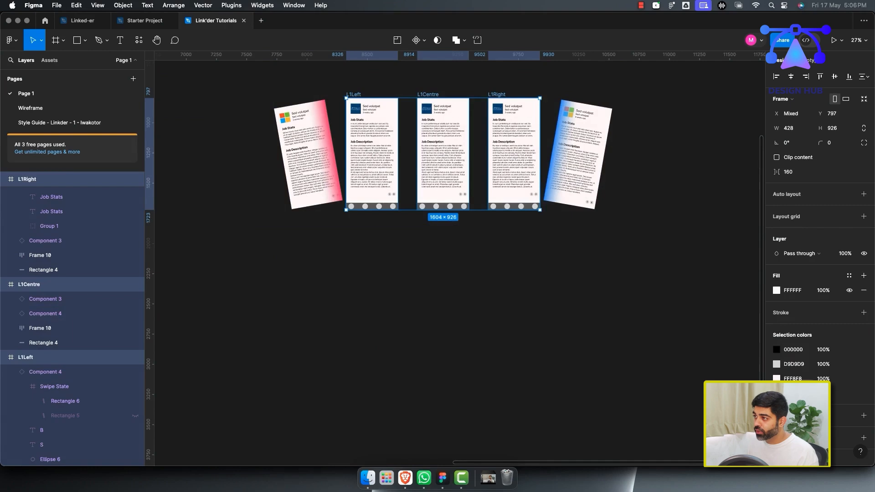
left_click_drag(443, 155, 443, 326)
left_click(407, 242)
Rename the duplicated frames to L2Left, L2Right and L2Centre.
left_click(354, 265)
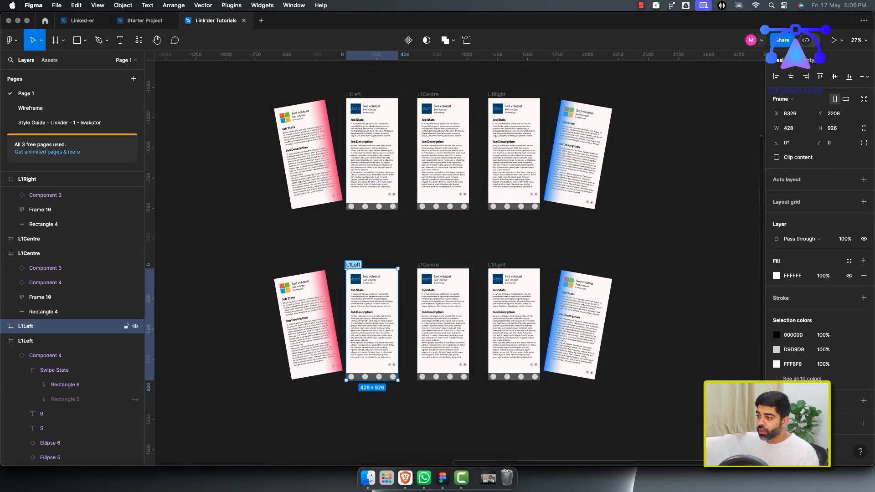
left_click(496, 265)
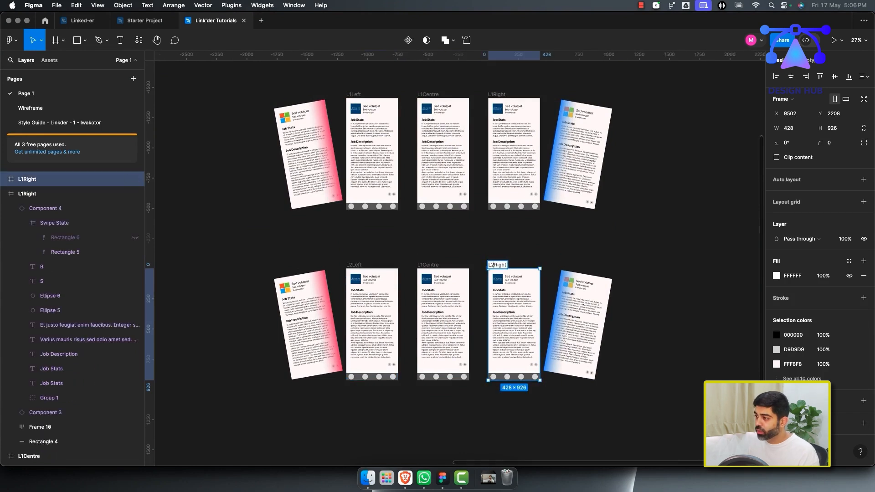
left_click(475, 246)
double_click(428, 265)
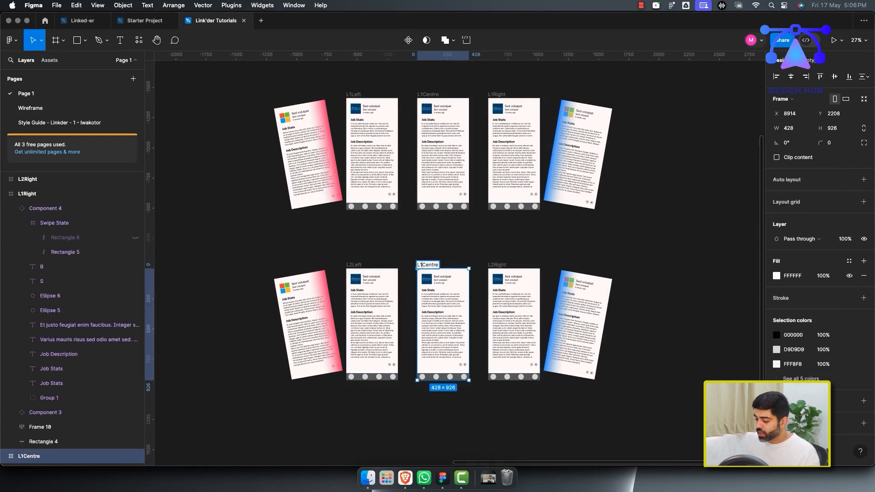
left_click(406, 246)
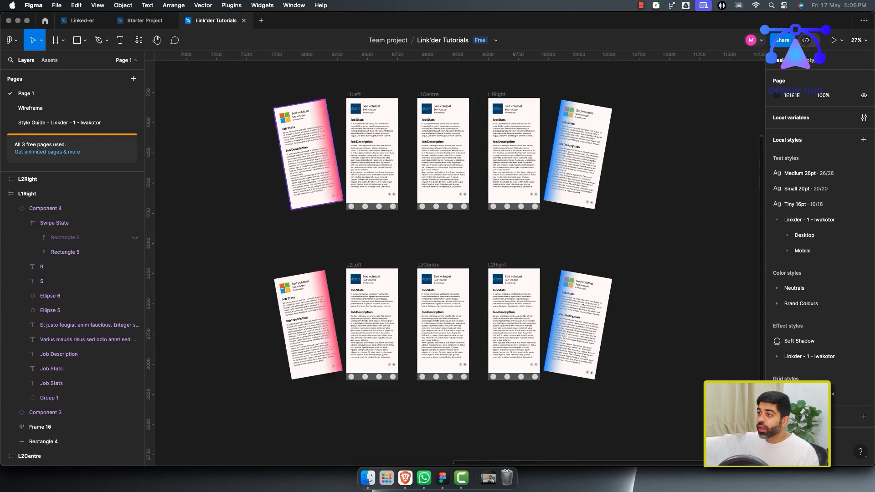
Select both tilted swipe cards in the second row and set their Property 1 to Job Card #2.
left_click(305, 307, "super")
left_click(307, 314)
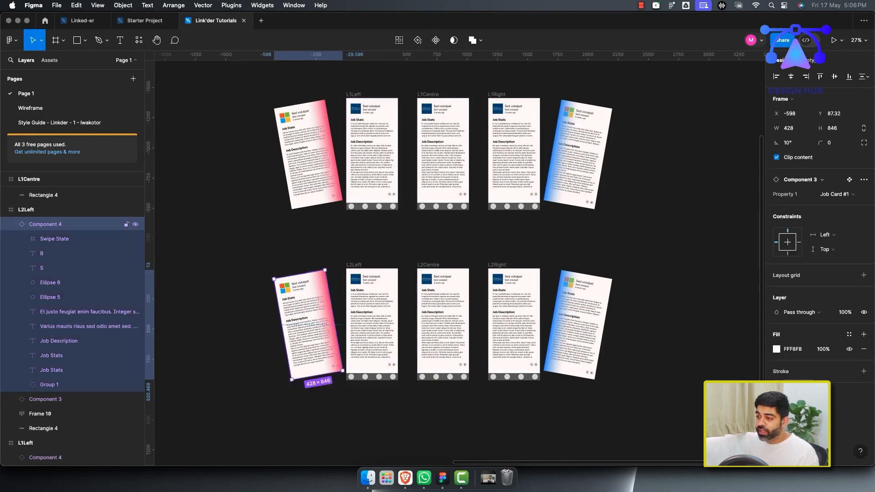
left_click(578, 324, "shift")
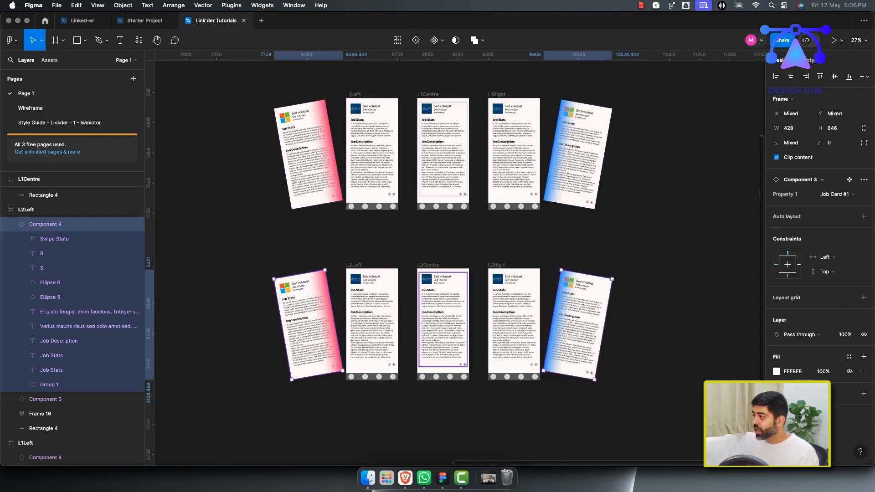
left_click(834, 194)
left_click(794, 205)
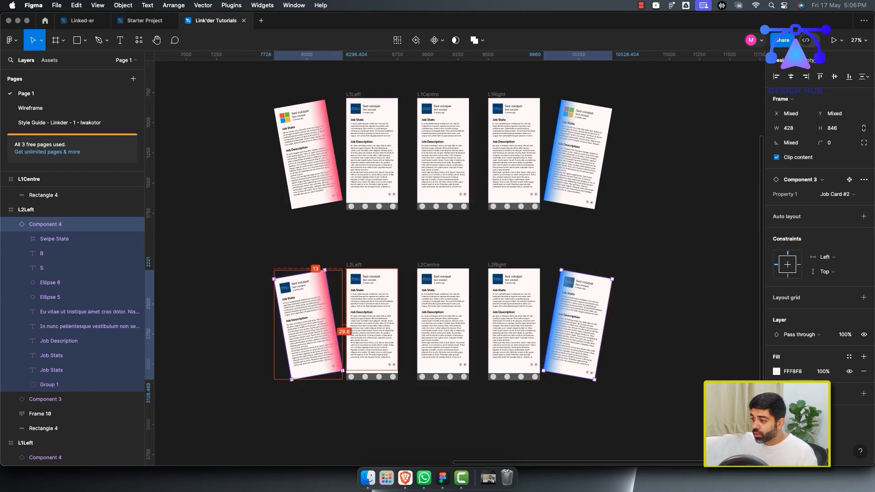
Select the cards in L2Left, L2Centre and L2Right and set their Property 1 to Job Card #3.
left_click(356, 310)
left_click(438, 321, "shift")
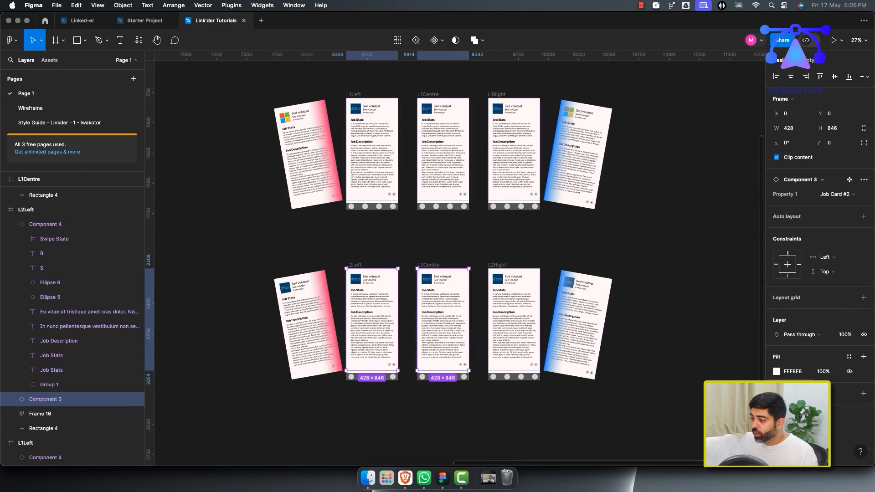
left_click(512, 321, "shift")
left_click(835, 194)
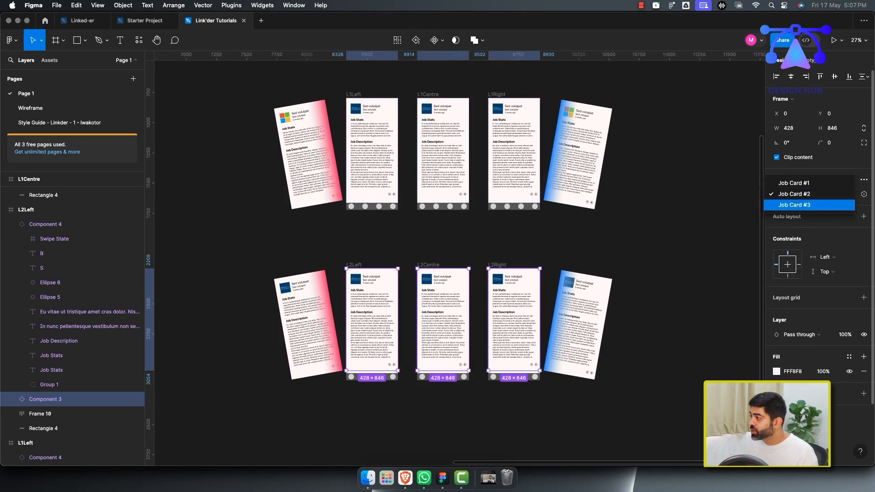
left_click(794, 205)
key("Escape")
scroll(455, 256, "down", 2)
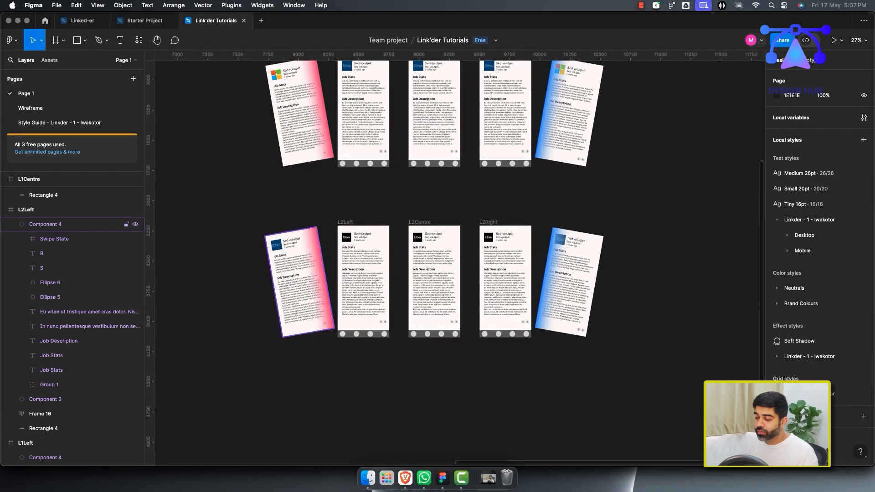
In prototype mode, connect L1Centre's card to L2Right with an On drag trigger.
key("shift+e")
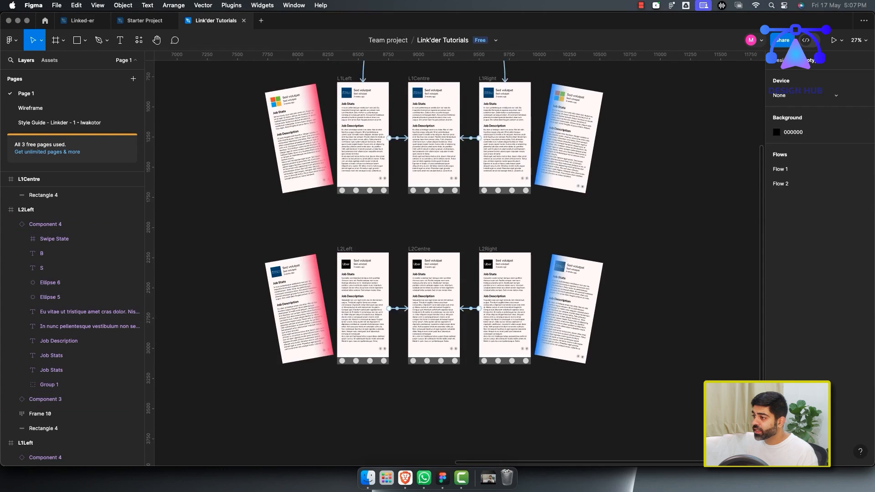
scroll(456, 260, "up", 3)
left_click(434, 204)
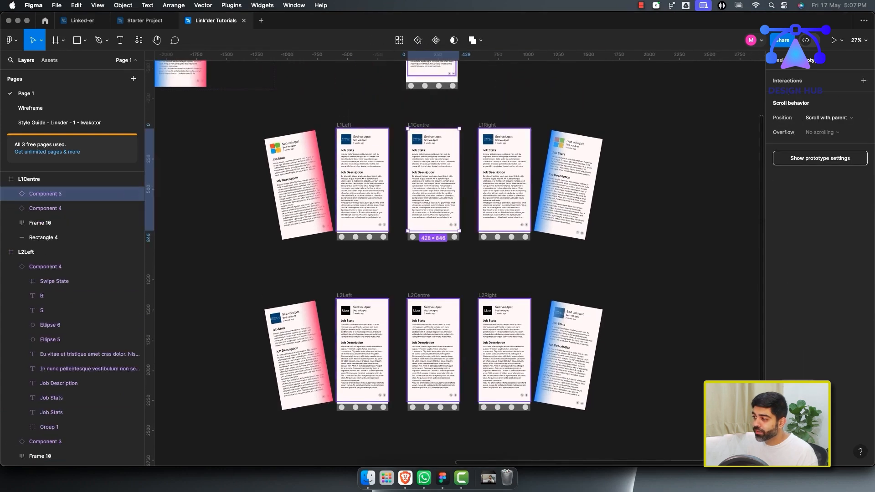
scroll(475, 245, "up", 2)
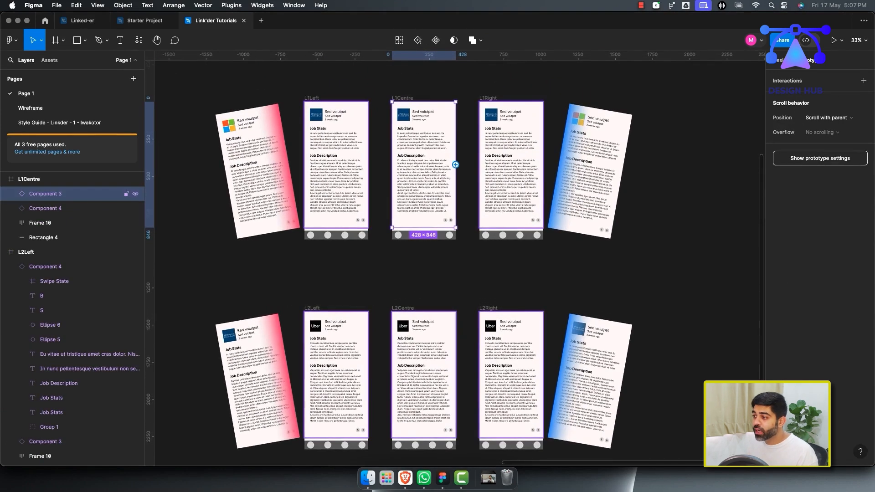
left_click_drag(455, 165, 511, 315)
left_click(474, 335)
left_click(478, 345)
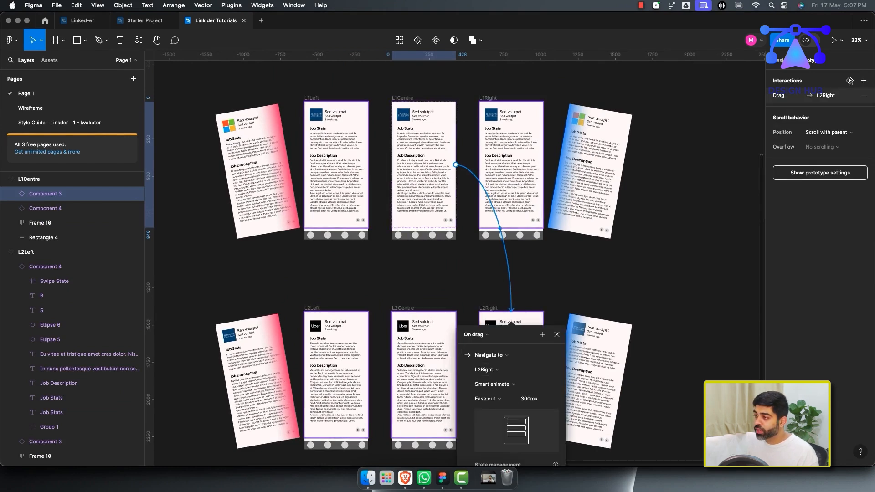
key("Escape")
Connect L1Centre's card to L2Left with an On drag trigger.
left_click(91, 194)
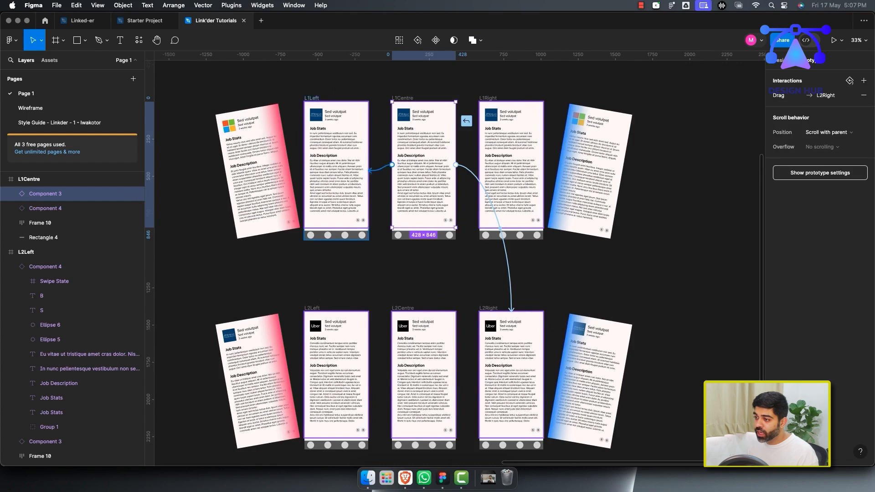
left_click_drag(392, 165, 337, 314)
left_click(299, 334)
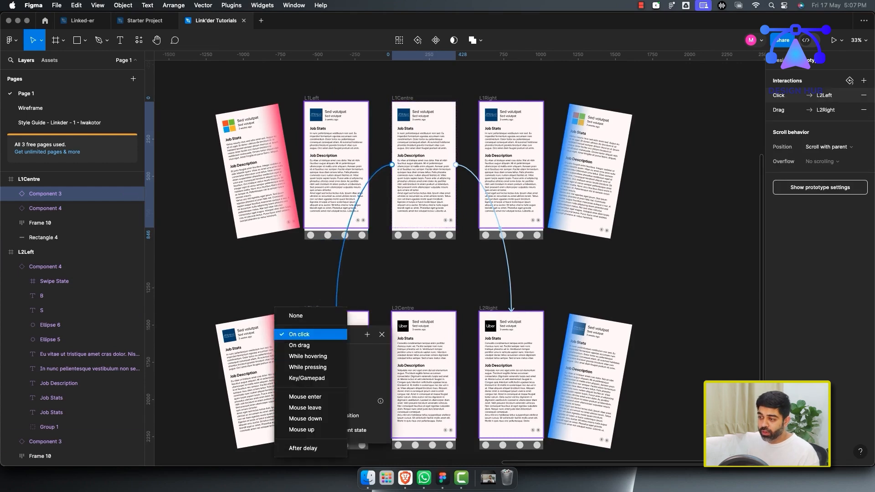
left_click(302, 345)
left_click(455, 276)
Open the Flow 2 prototype preview starting from the Start frame.
scroll(455, 276, "down", 3)
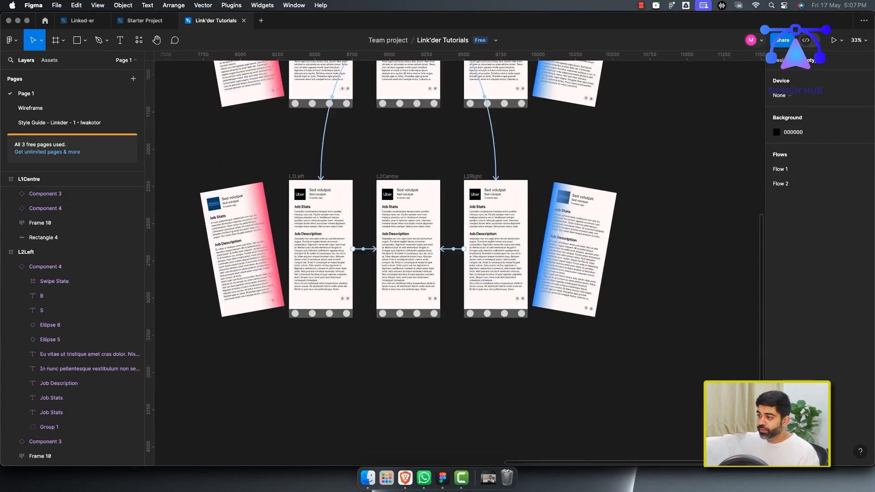
scroll(454, 283, "down", 4)
scroll(454, 282, "up", 1)
mouse_move(430, 233)
left_mouse_down()
mouse_move(430, 329)
mouse_move(429, 233)
left_mouse_up()
left_click(482, 340)
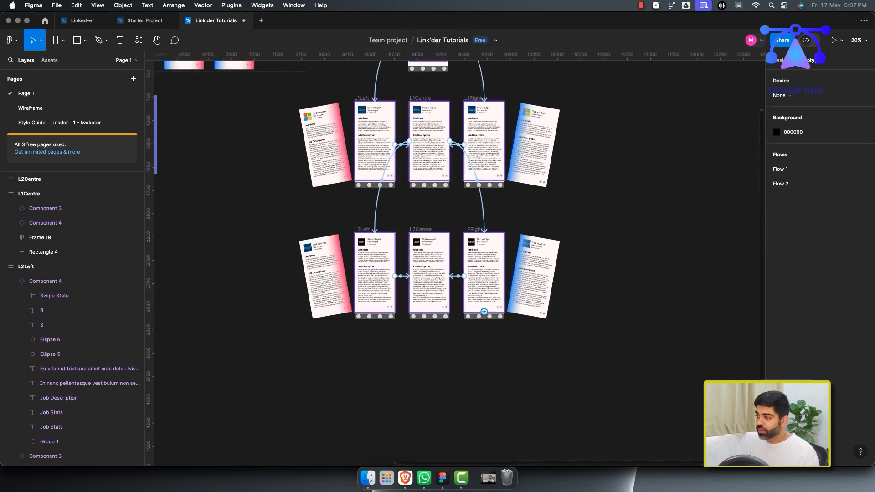
scroll(482, 339, "up", 2)
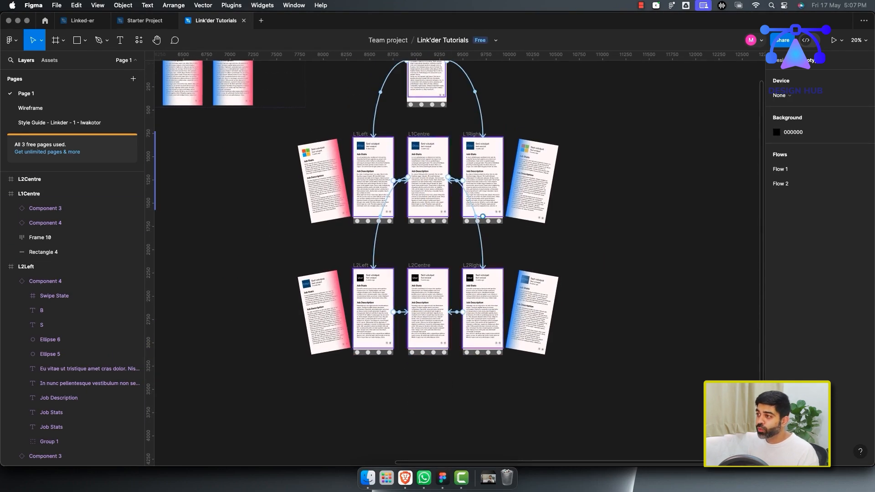
scroll(401, 264, "up", 4)
left_click(393, 106)
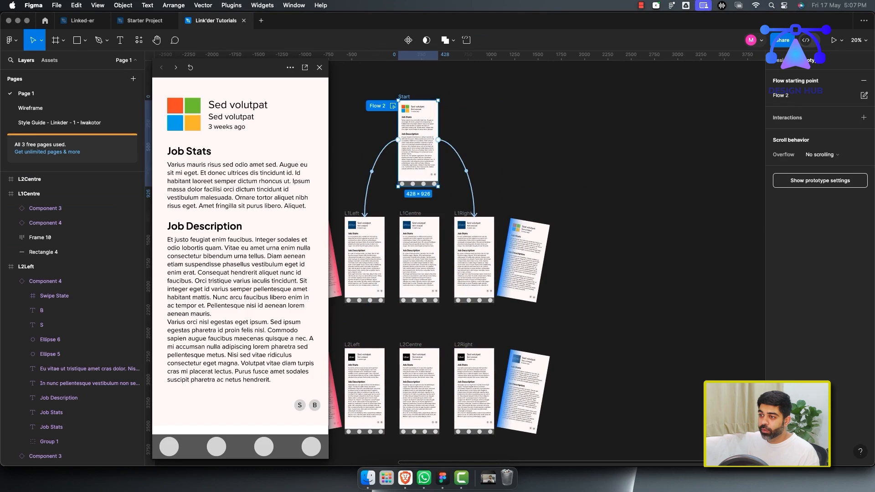
Test dragging the job card left and right in the prototype preview, restarting the prototype between attempts.
left_click_drag(206, 265, 319, 267)
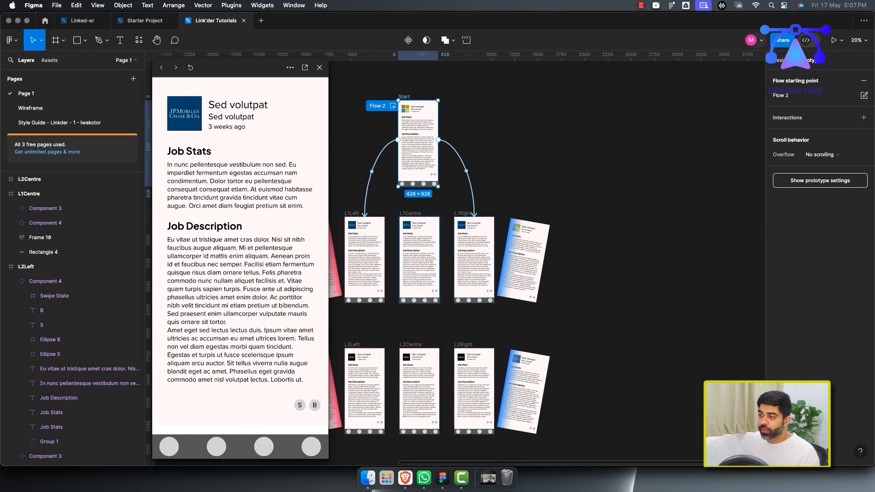
key("Right")
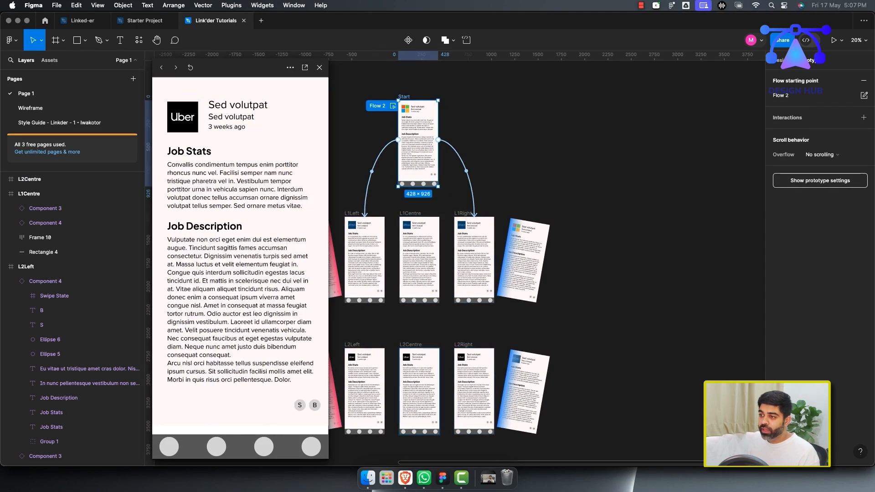
left_click(191, 68)
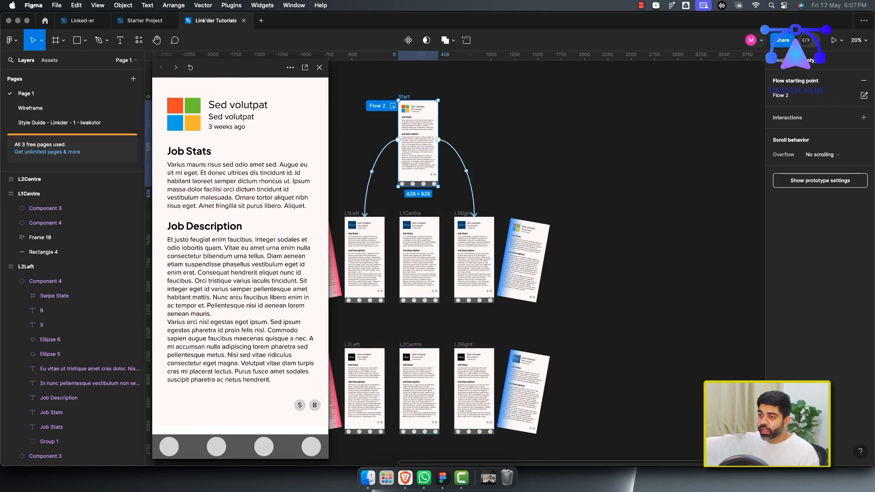
key("Right")
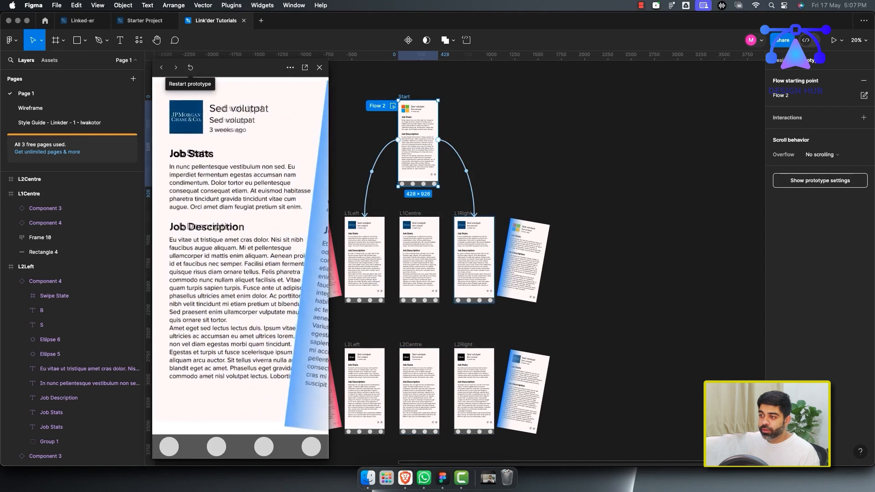
left_click(191, 68)
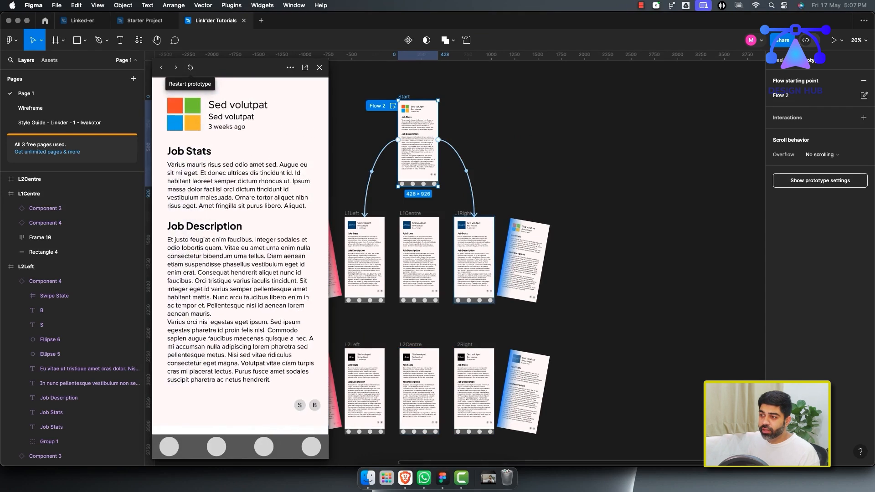
key("Left")
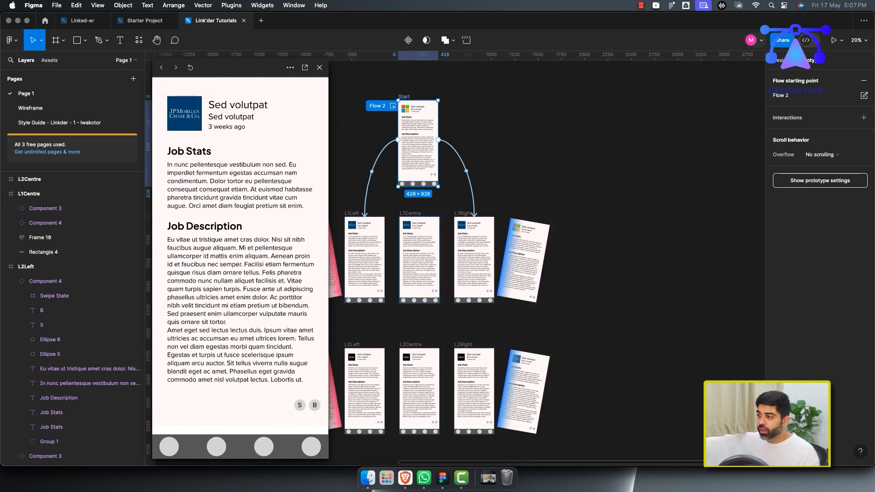
left_click(240, 251)
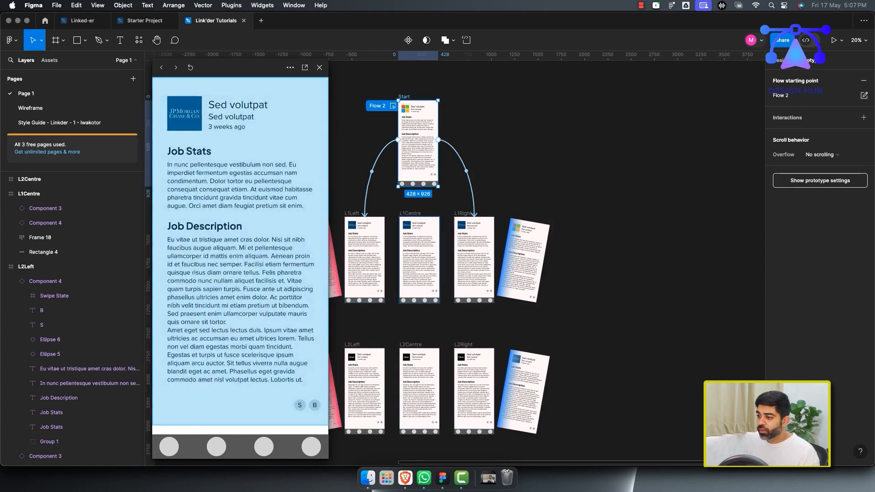
left_click(240, 251)
left_click(240, 252)
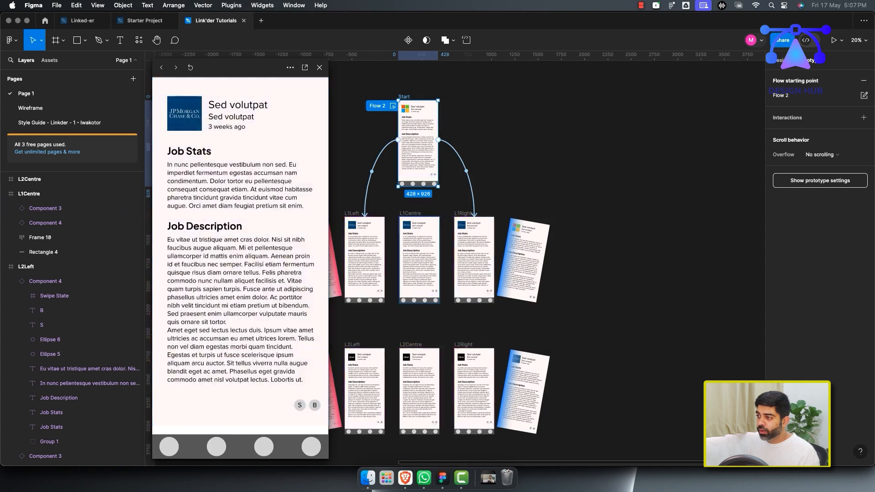
Drag the preview card again to check the L1 and L2 screen transitions, then close the preview.
scroll(428, 265, "up", 5)
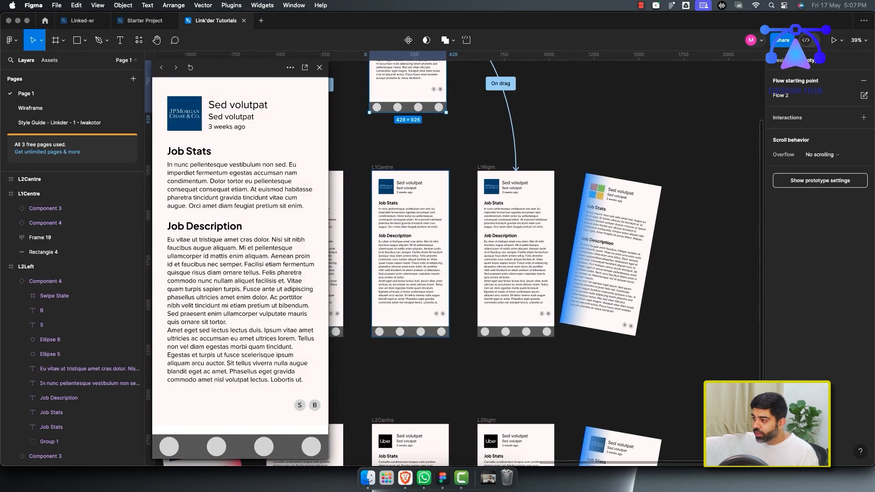
left_click_drag(205, 274, 301, 274)
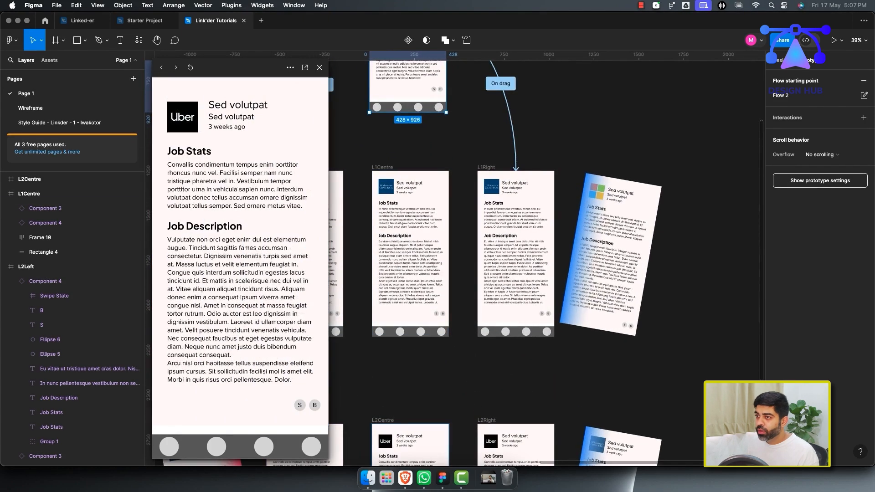
left_click(191, 67)
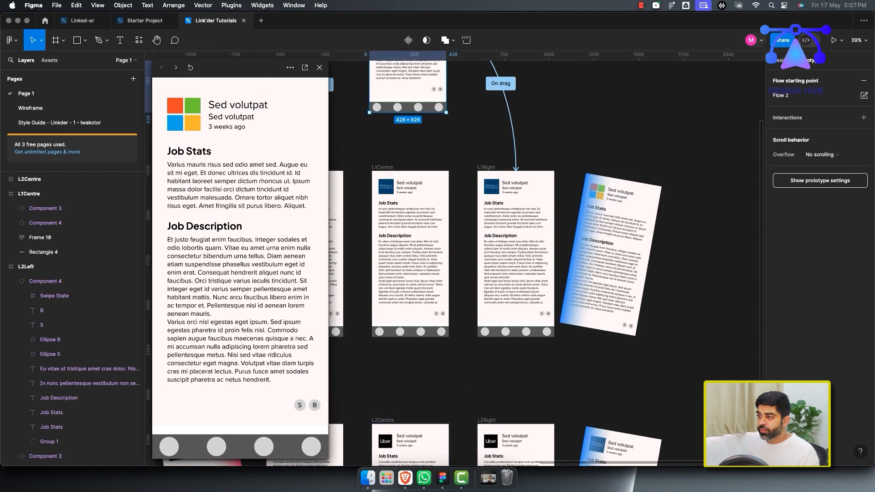
left_click_drag(205, 274, 248, 274)
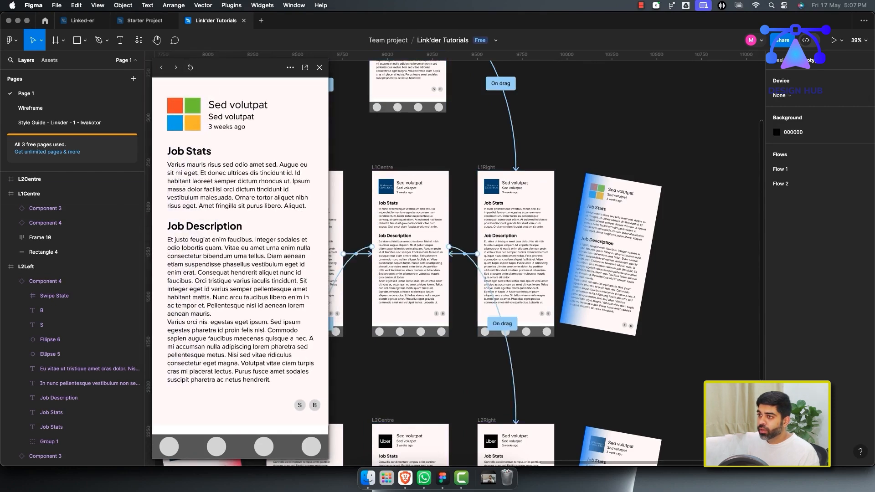
left_click_drag(205, 250, 241, 250)
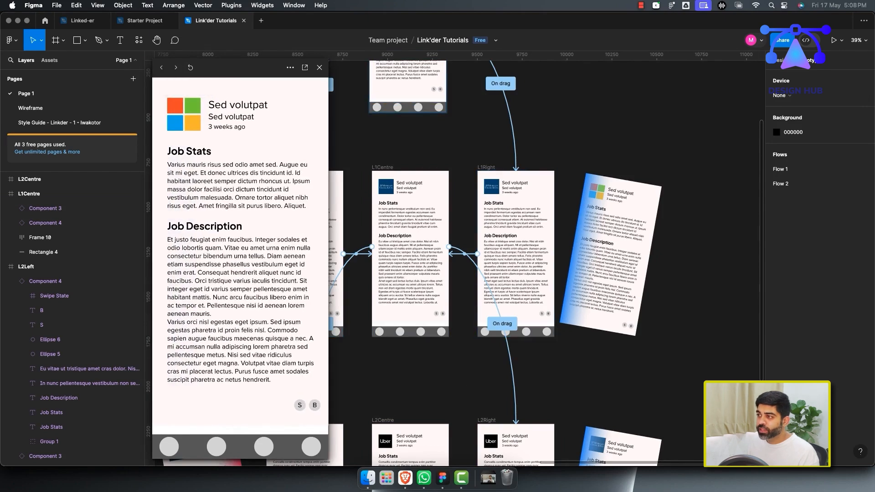
left_click_drag(187, 255, 351, 255)
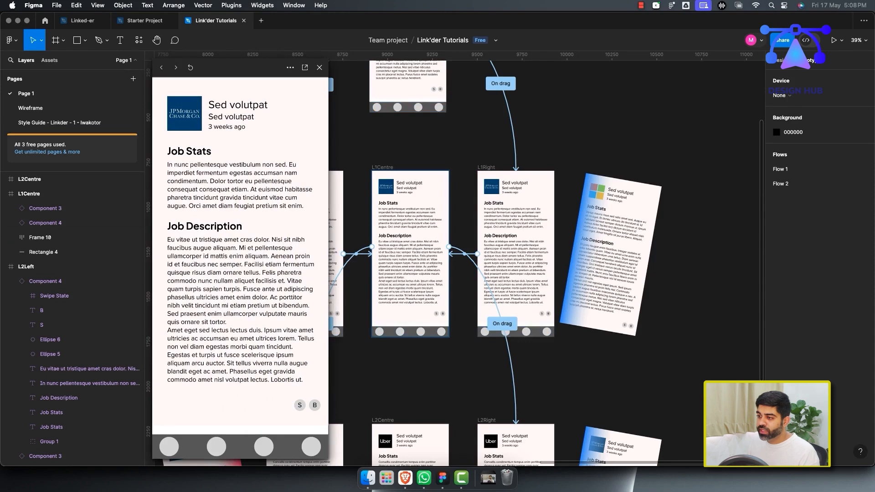
left_click_drag(196, 255, 319, 255)
left_click(320, 68)
Inspect the On drag interaction from L1Left's card to L2Left and select L1Centre's card.
scroll(330, 255, "down", 1)
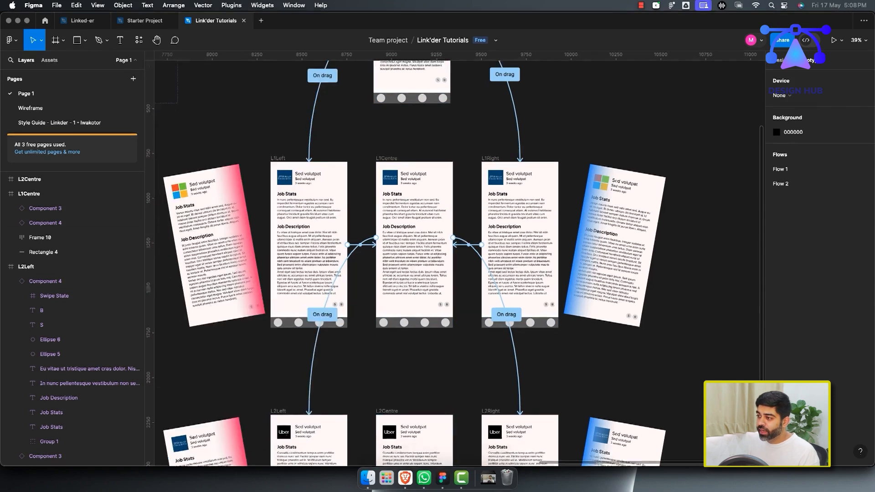
left_click(330, 291)
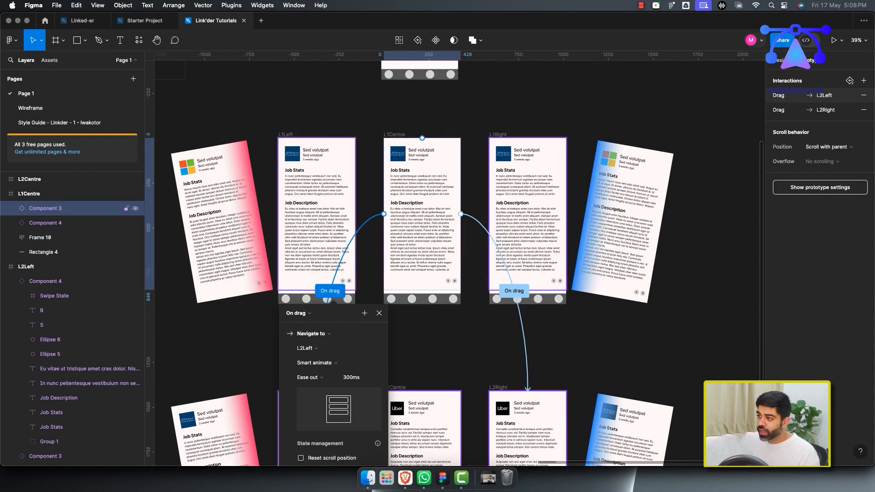
left_click(424, 338)
scroll(424, 328, "down", 1)
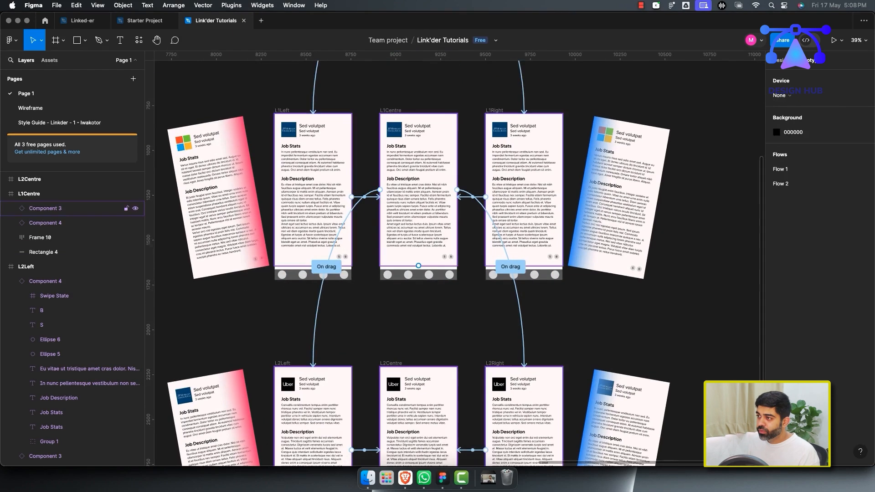
left_click(418, 260)
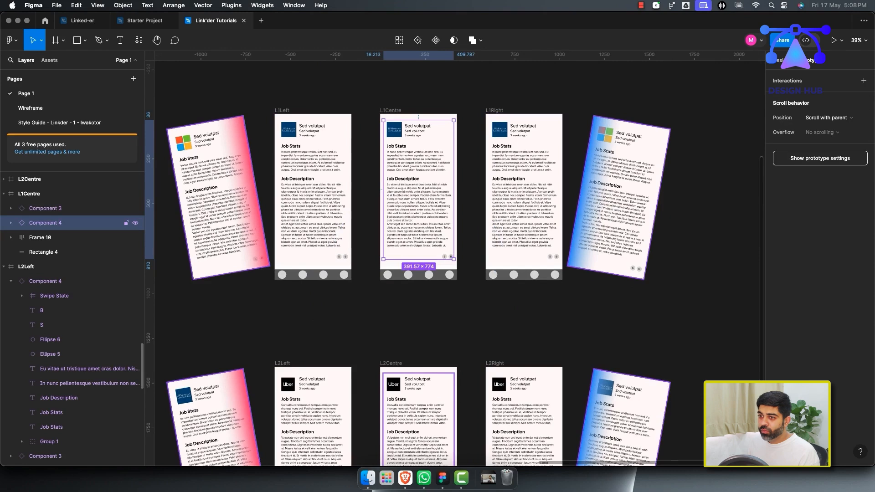
Examine the card component layers in L1Centre and L2Centre and their Property 1 variant settings.
left_click(46, 209)
left_click(46, 223)
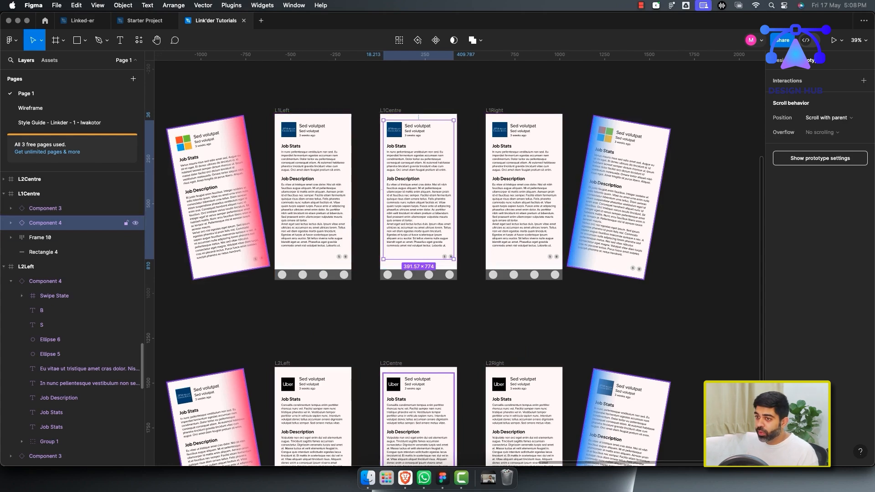
left_click(780, 60)
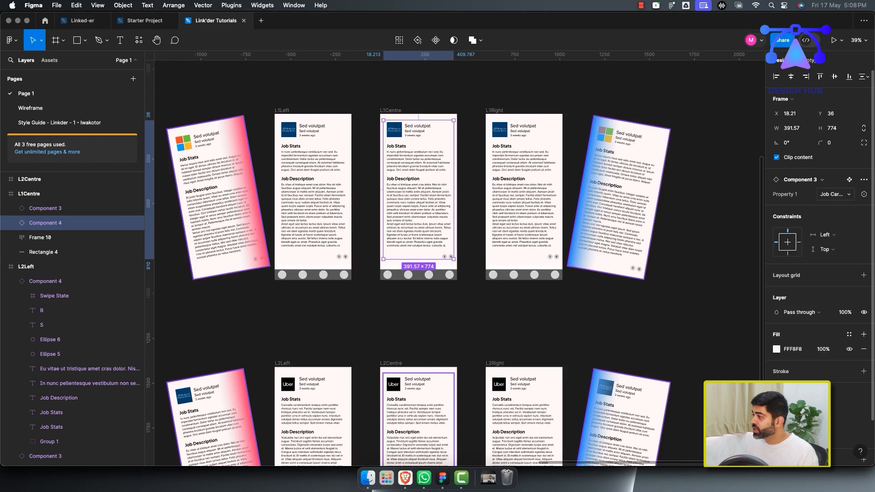
scroll(456, 263, "down", 3)
left_click(45, 208)
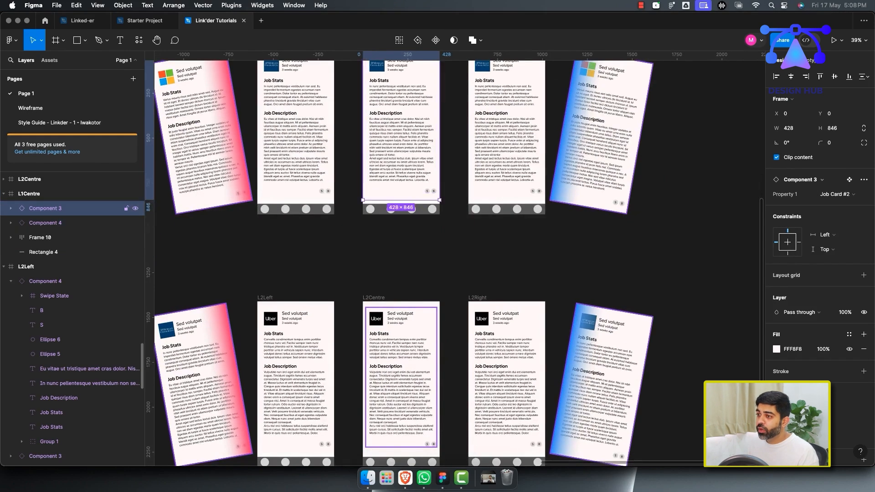
scroll(455, 258, "down", 1)
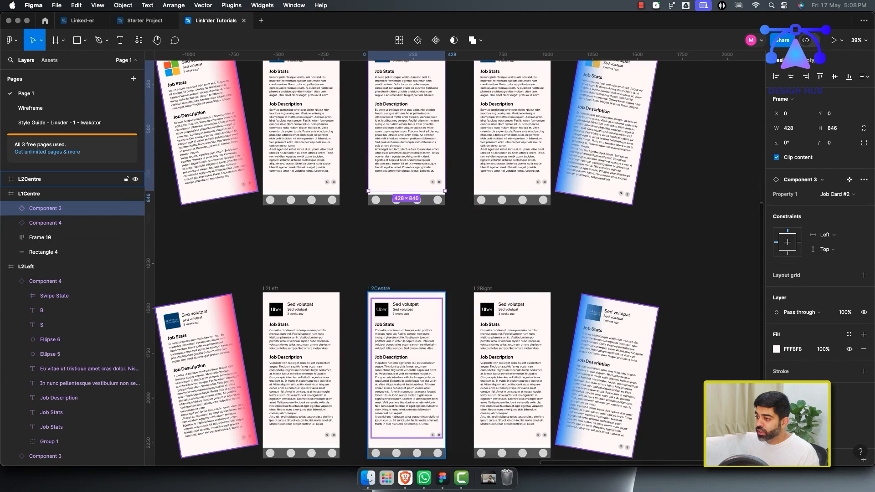
left_click(33, 179)
left_click(45, 208)
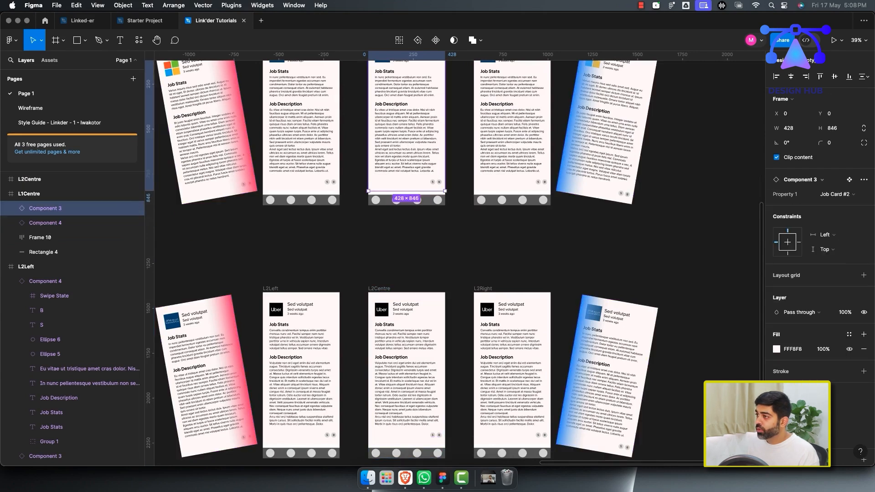
key("shift+e")
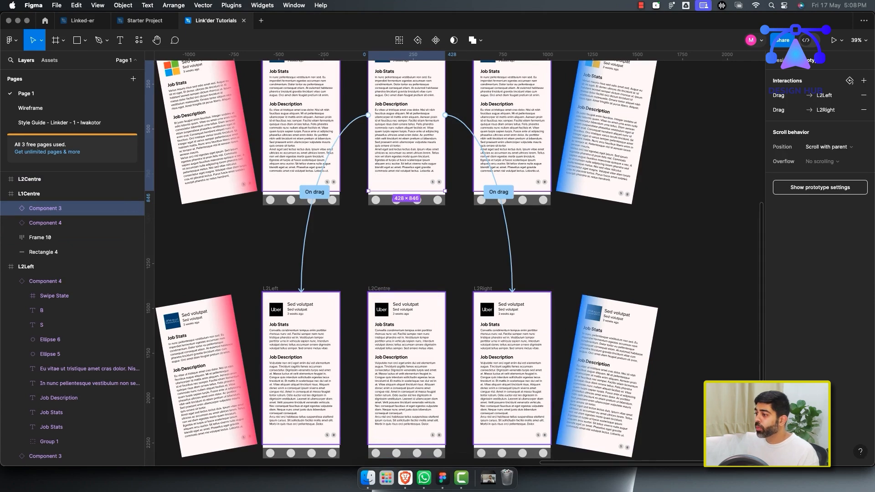
scroll(402, 255, "down", 2)
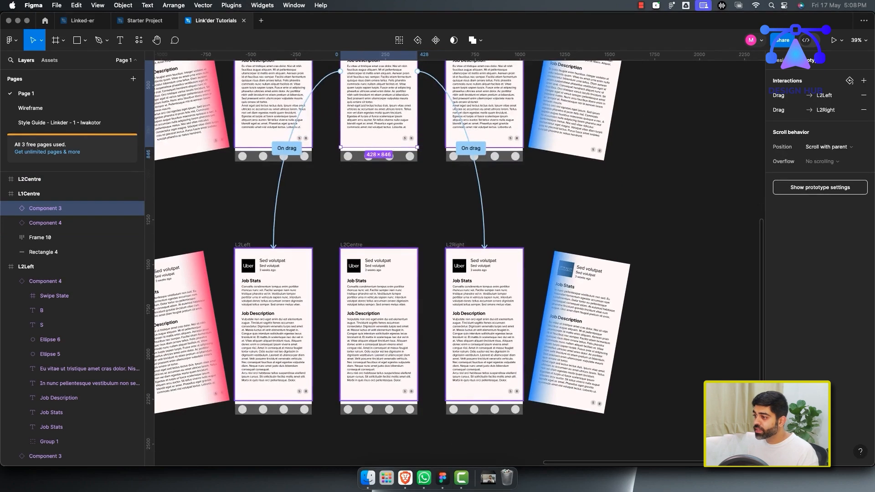
Browse the L2Right and L1Right layer hierarchies, selecting their card components and swipe state layers.
double_click(516, 349)
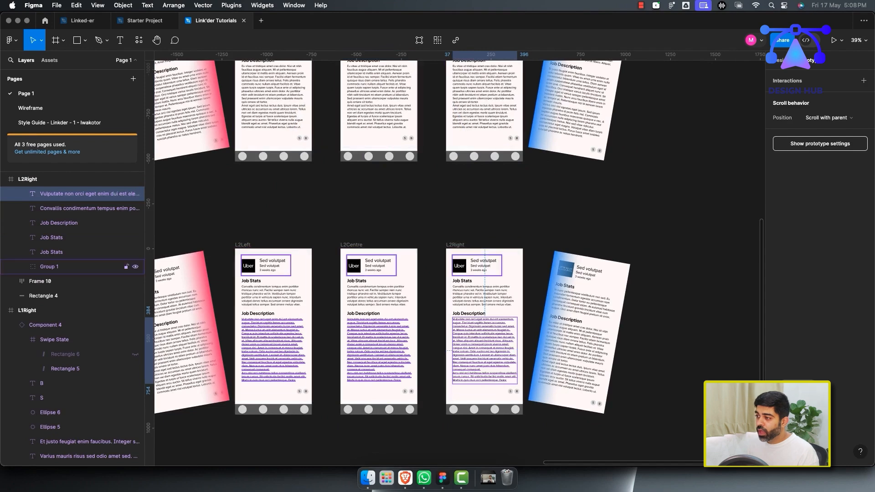
left_click(476, 269)
scroll(73, 273, "up", 6)
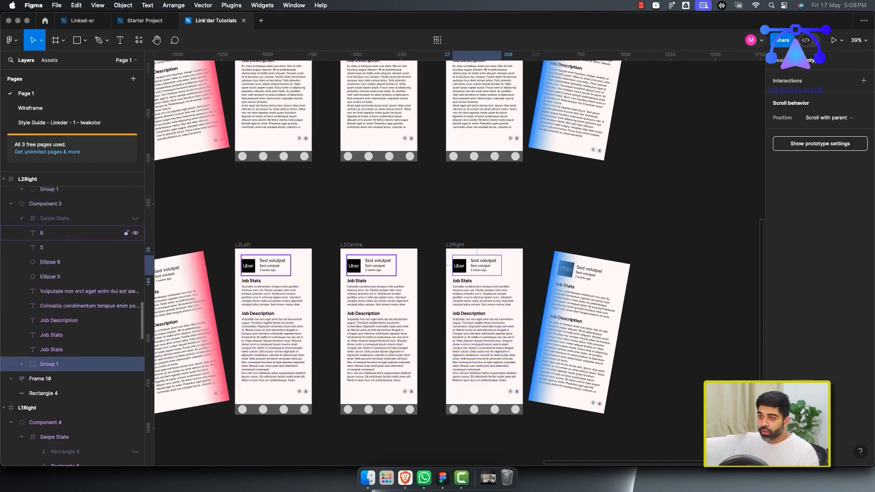
scroll(73, 273, "up", 5)
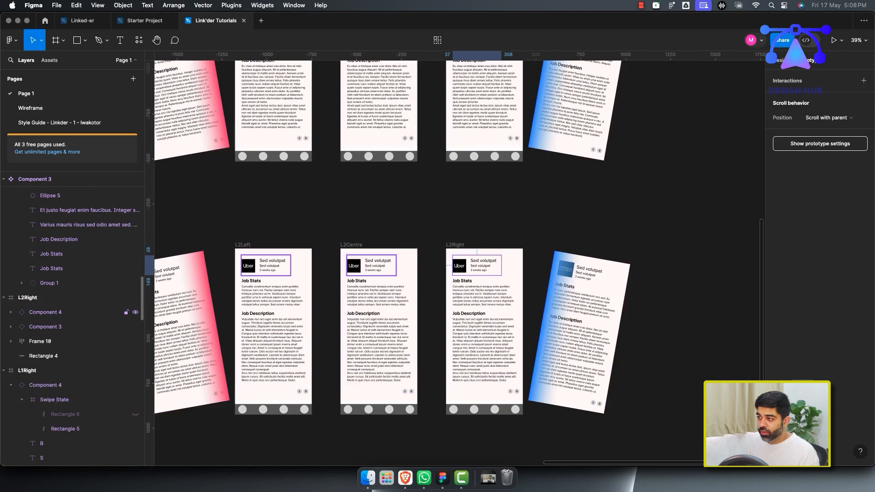
left_click(73, 312)
left_click(51, 298)
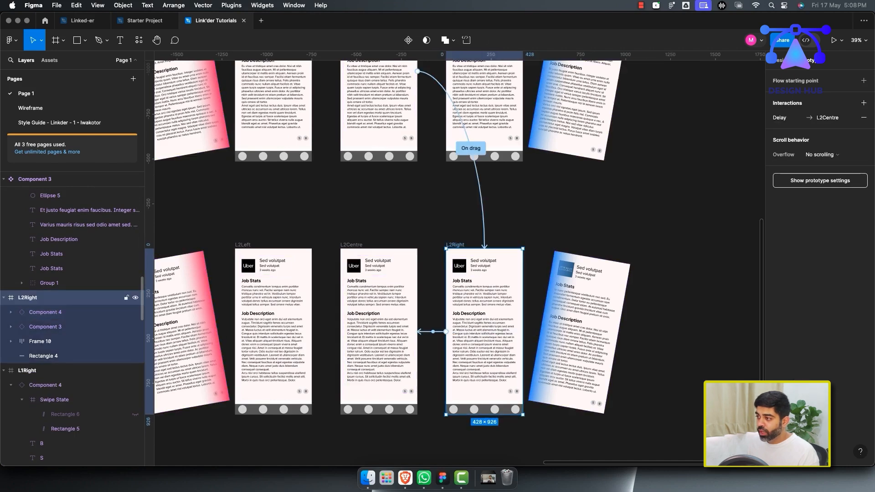
left_click(51, 312)
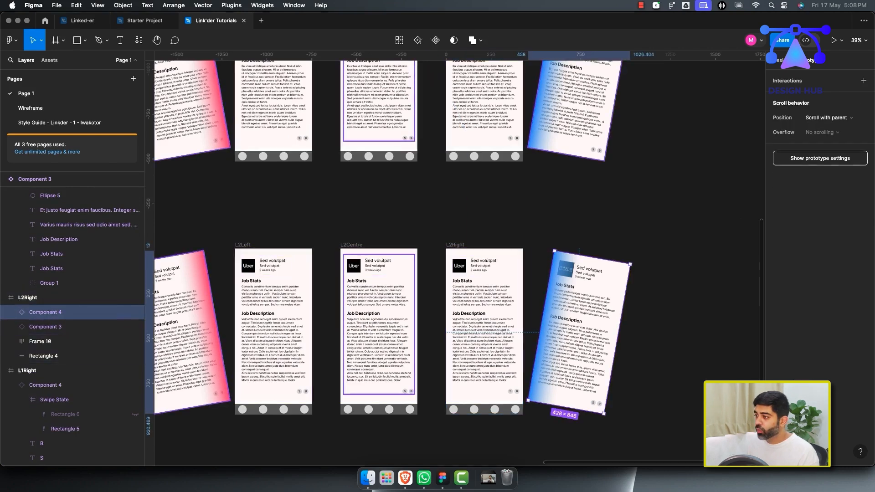
scroll(456, 260, "up", 5)
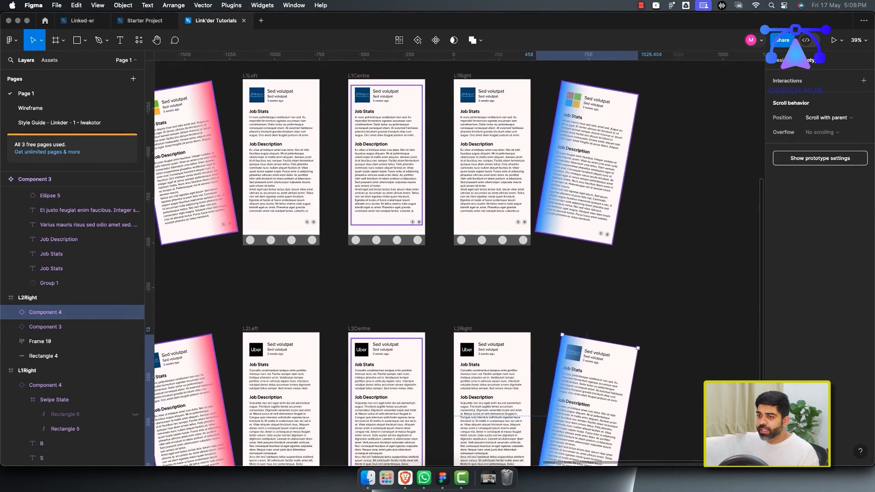
left_click(50, 400)
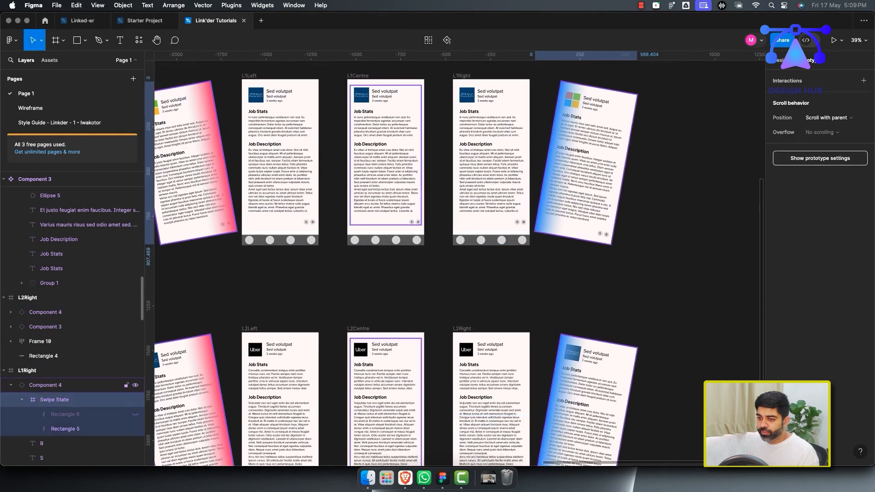
left_click(11, 385)
left_click(46, 312)
left_click(46, 327)
left_click(45, 312)
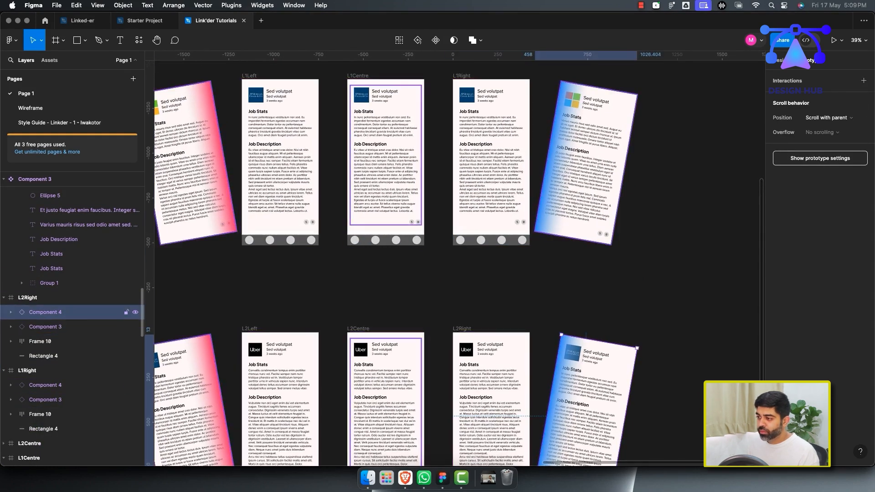
left_click(46, 327)
Undo the last two actions and collapse the expanded groups in the layers list.
key("super+z")
key("super+z")
scroll(68, 314, "up", 15)
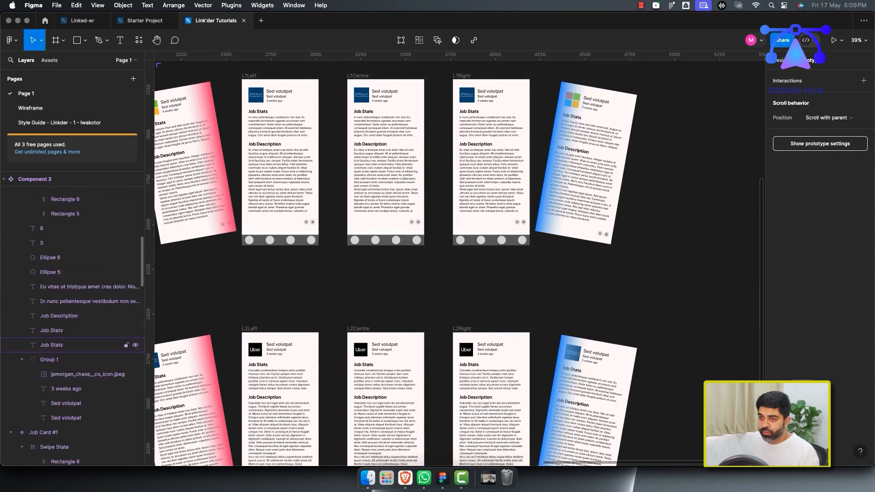
left_click(11, 238)
left_click(11, 267)
left_click(4, 223)
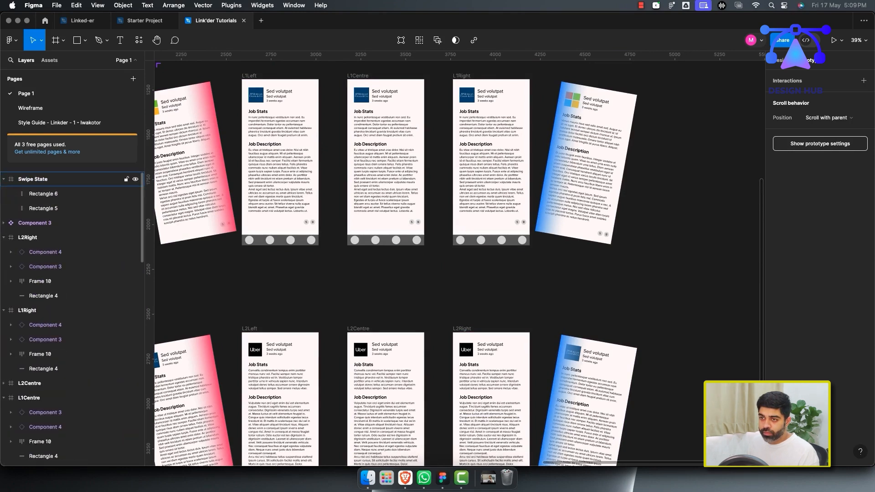
Select the L2Right and L1Right frames and the two card components inside L2Right.
left_click(4, 179)
left_click(28, 208)
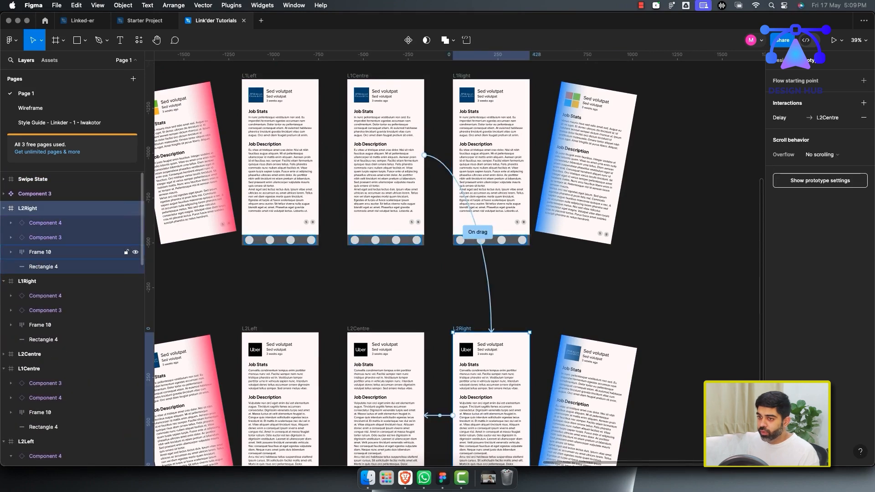
left_click(27, 281)
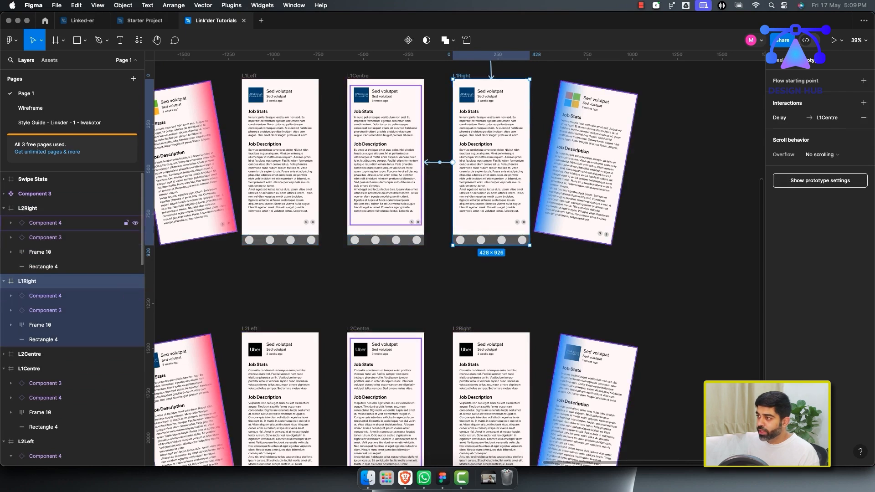
left_click(46, 223)
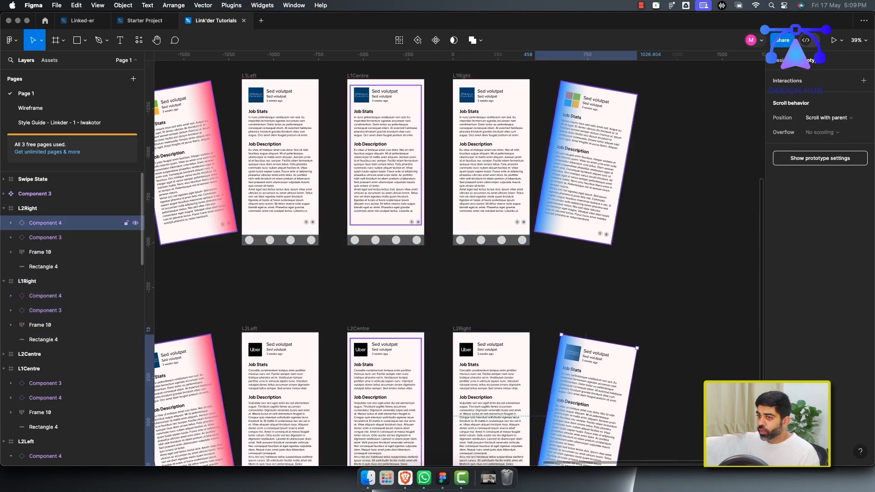
left_click(45, 238)
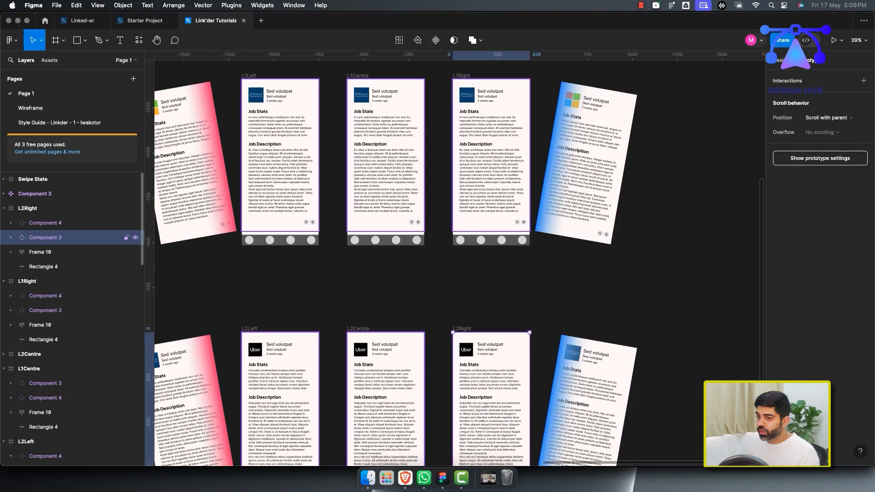
scroll(456, 260, "down", 4)
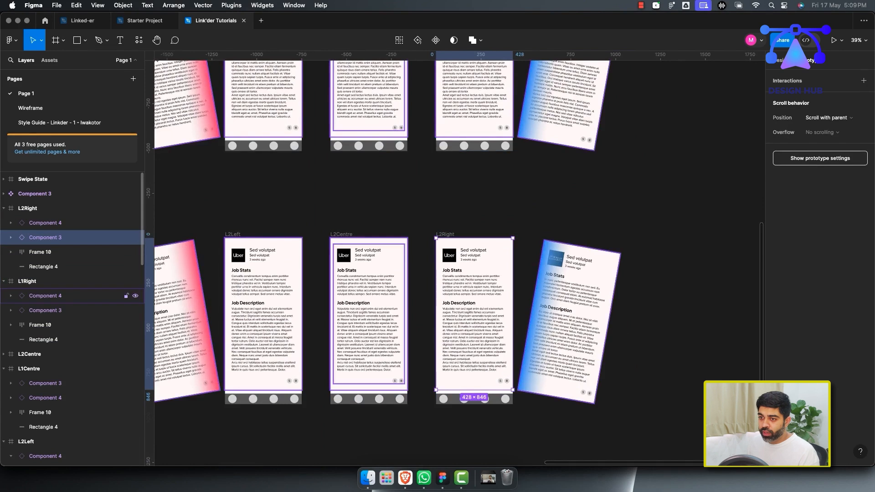
left_click(27, 208)
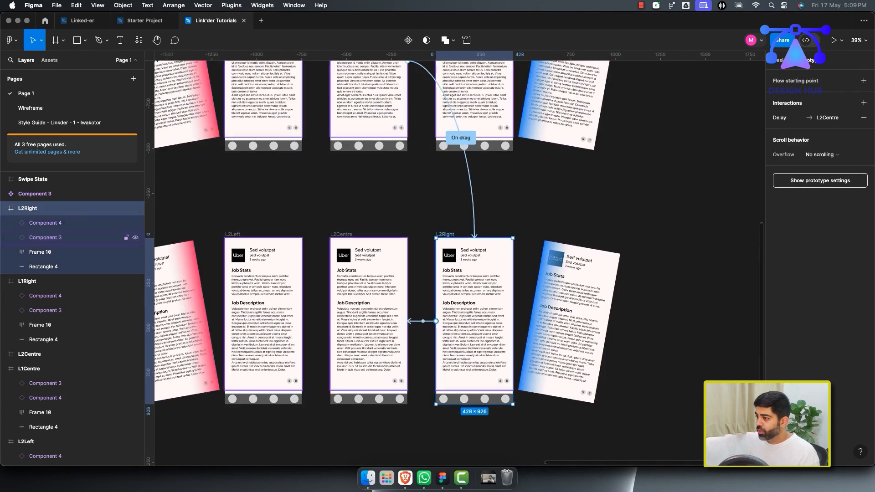
Open L2Right's After delay interaction to L2Centre for inspection and close it.
left_click(817, 117)
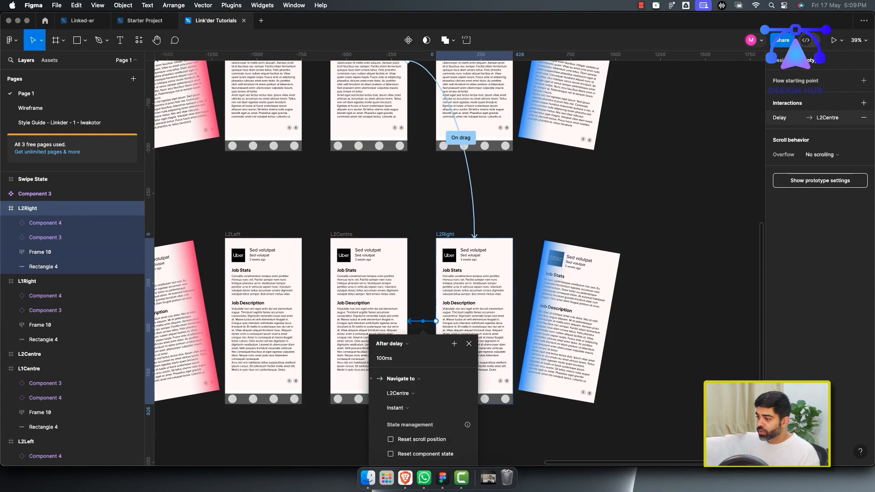
left_click(396, 408)
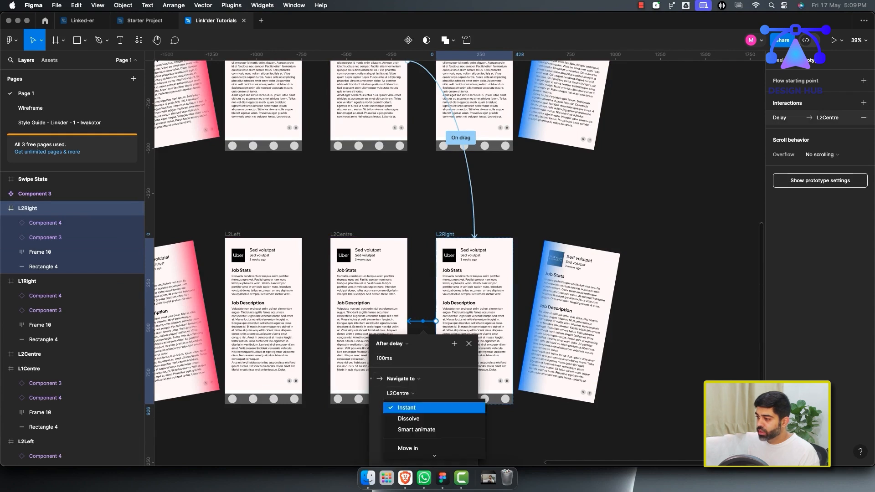
left_click(469, 344)
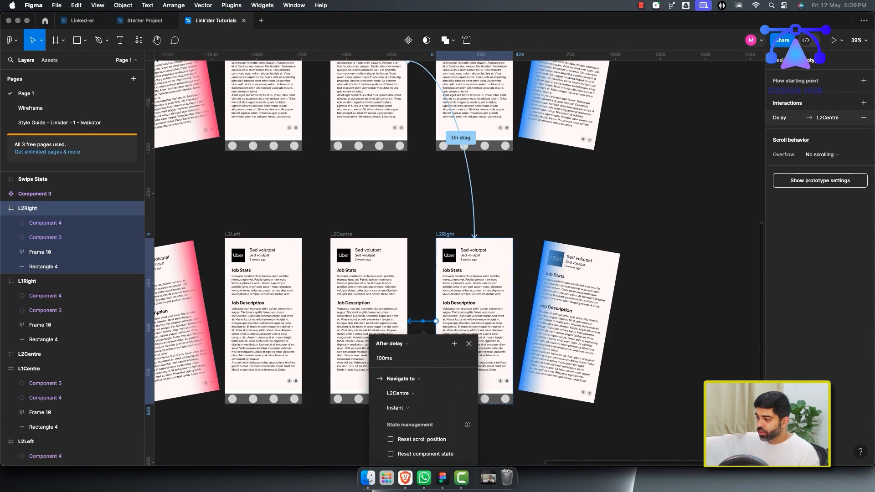
left_click(469, 345)
Browse the L2Left, L1Left, L2Centre and L1Centre layer groups, selecting their card components.
left_click(26, 442)
scroll(28, 352, "down", 5)
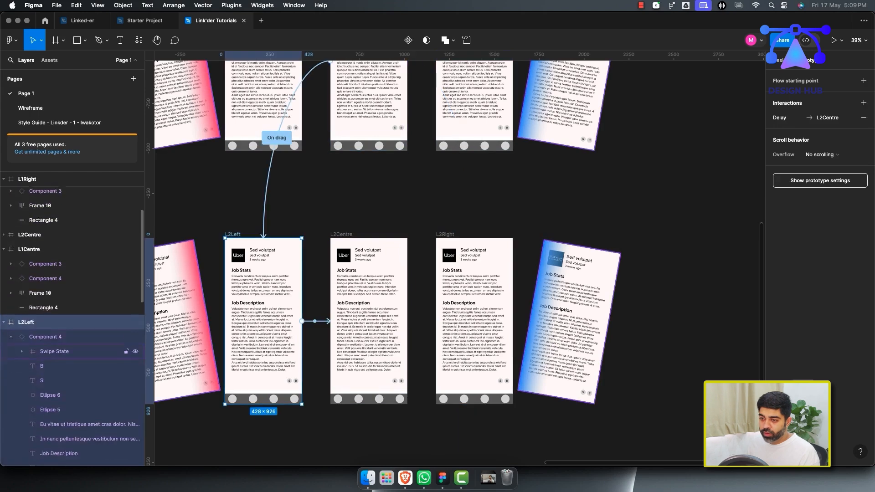
left_click(11, 219)
left_click(45, 233)
left_click(45, 219)
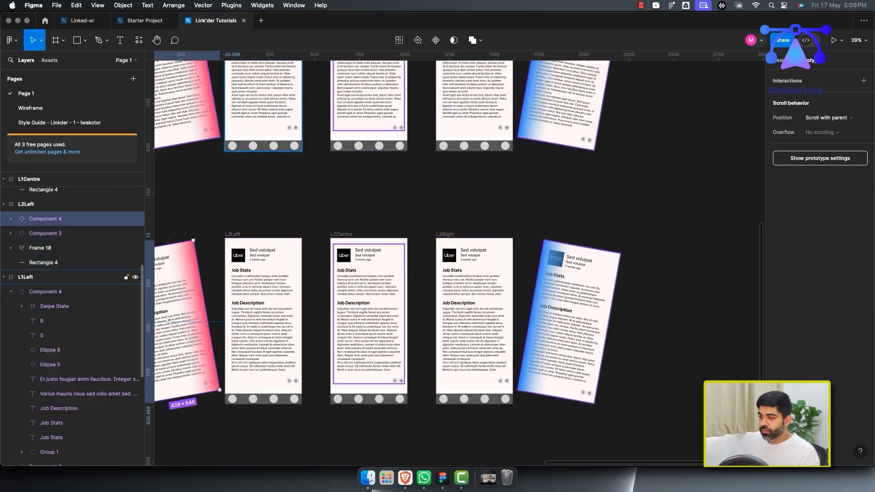
scroll(45, 279, "up", 3)
left_click(46, 225)
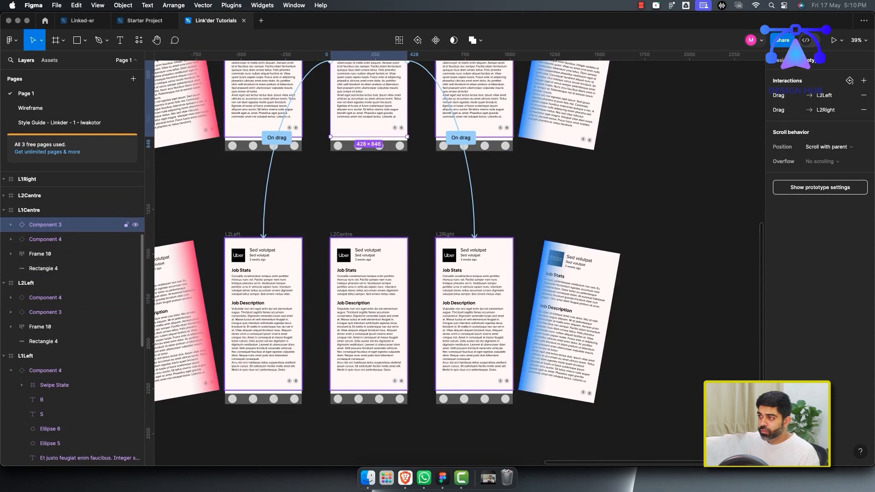
left_click(3, 356)
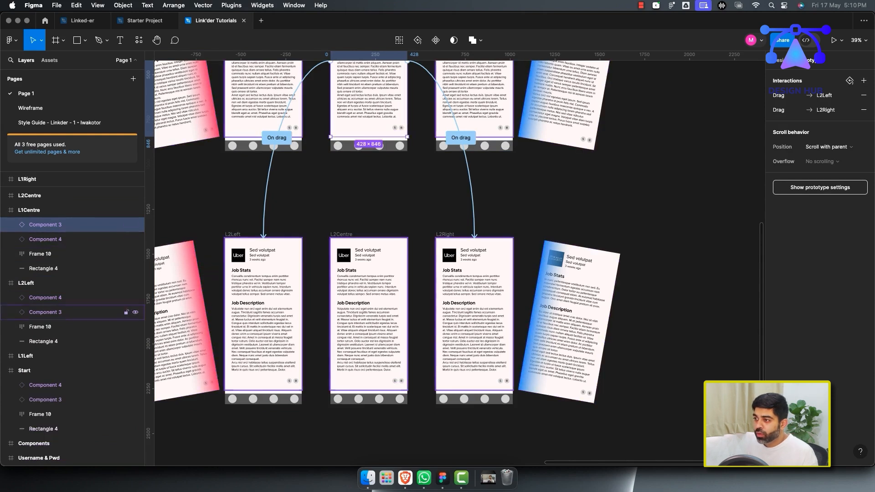
left_click(68, 195)
left_click(4, 196)
left_click(45, 210)
left_click(45, 224)
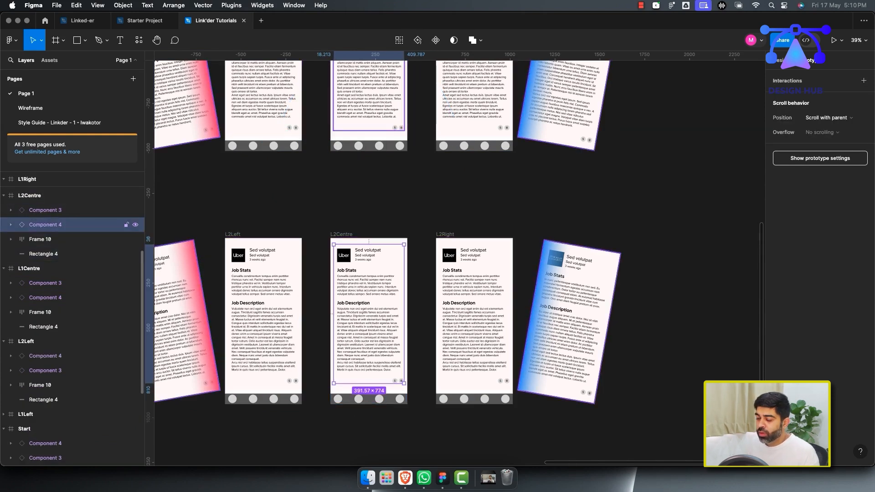
left_click(46, 210)
left_click(45, 225)
left_click(45, 342)
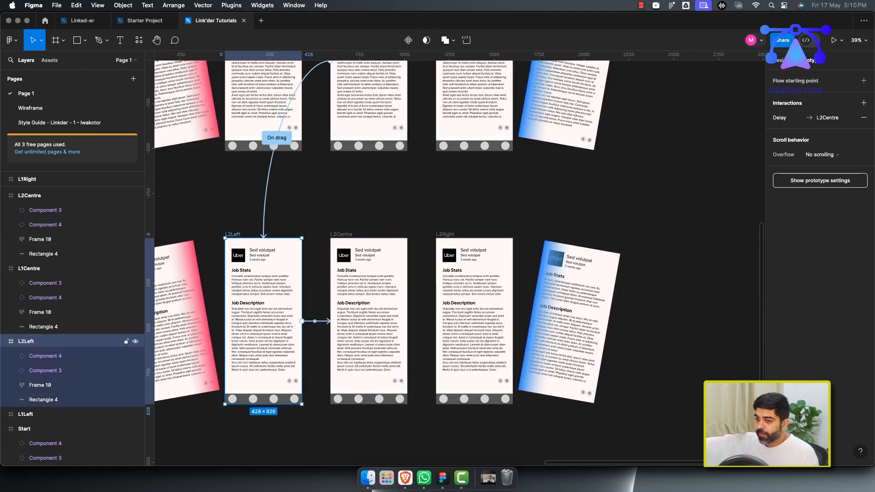
left_click(45, 356)
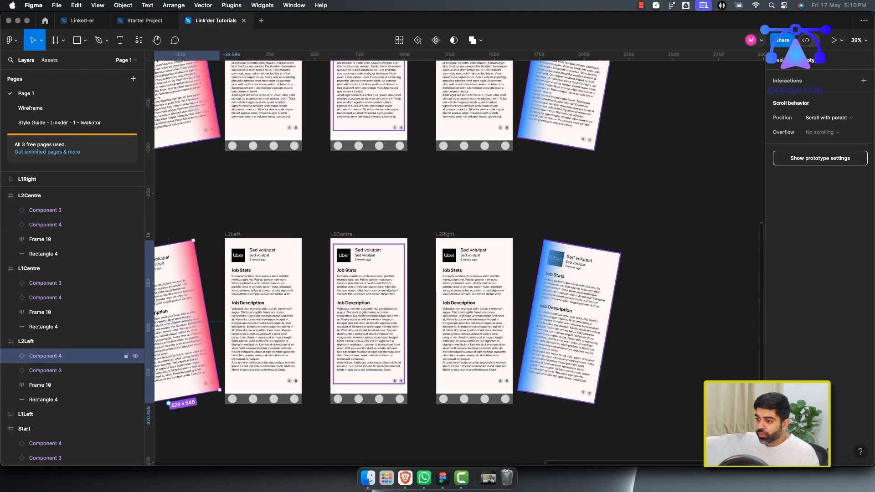
left_click(45, 283)
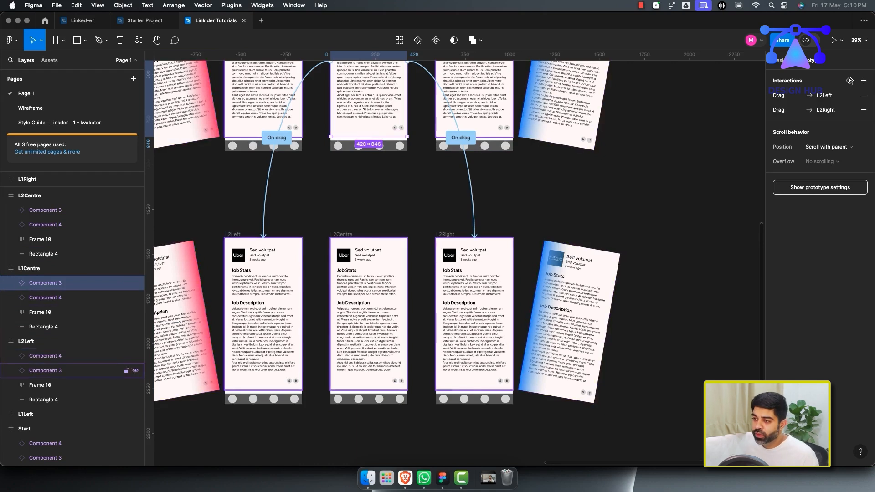
left_click(69, 356)
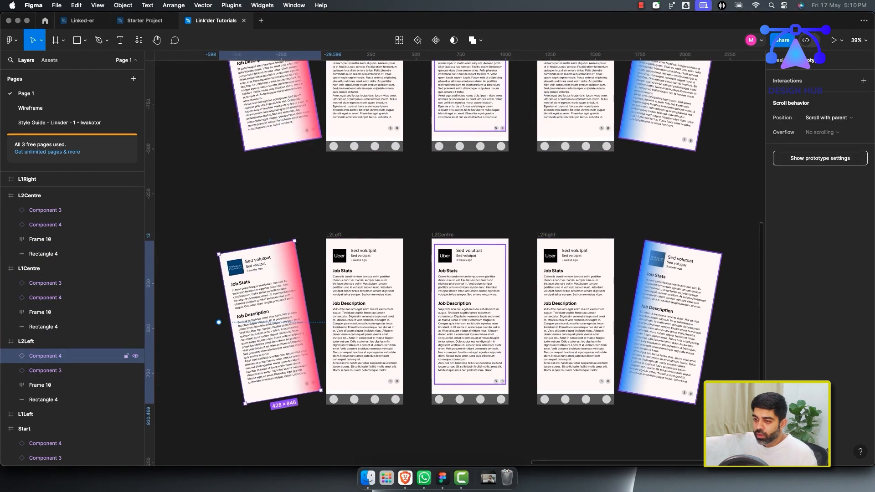
double_click(68, 357)
left_click(68, 356)
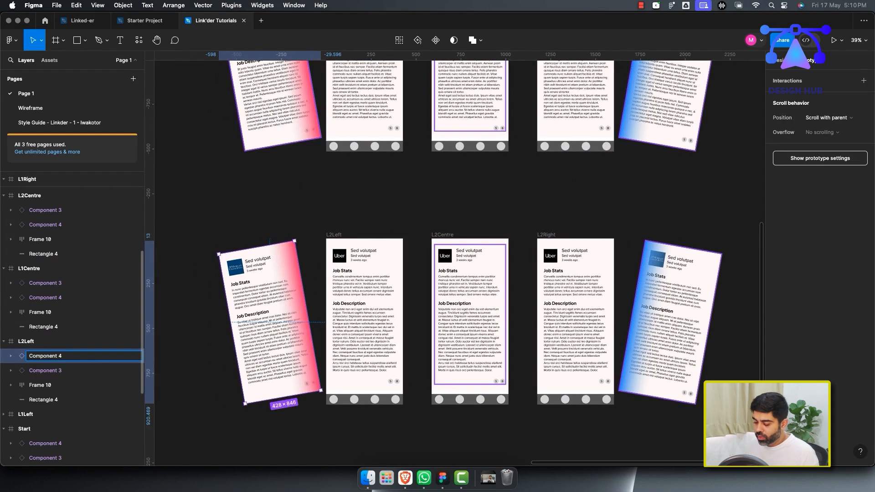
key("Tab")
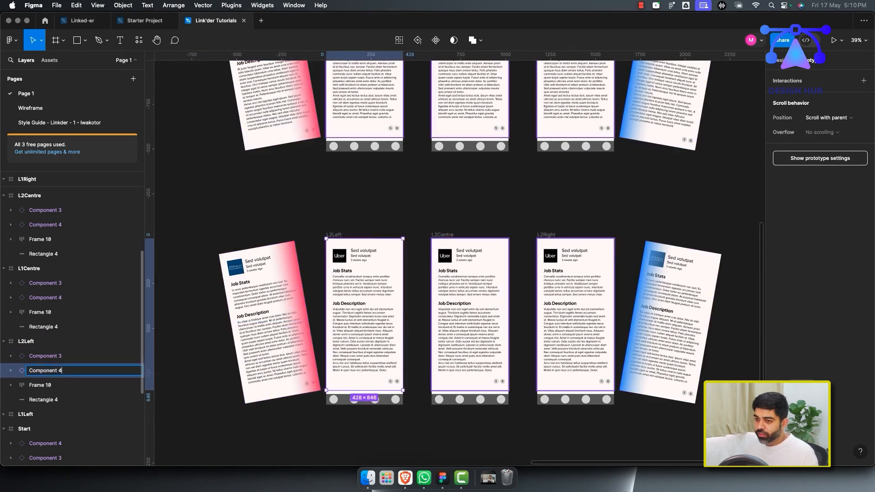
key("Return")
Select the card components in the Start frame and review its Drag interactions.
scroll(412, 191, "up", 6)
left_click(412, 146, "super")
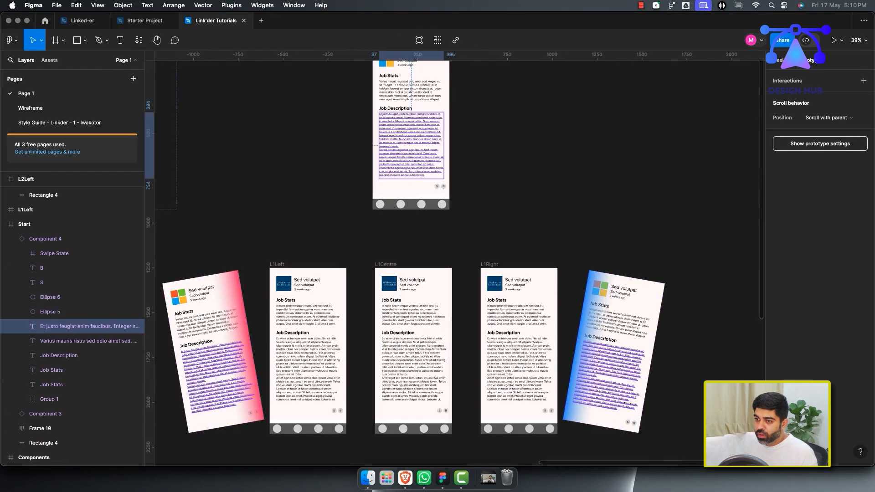
left_click(11, 239)
left_click(45, 254)
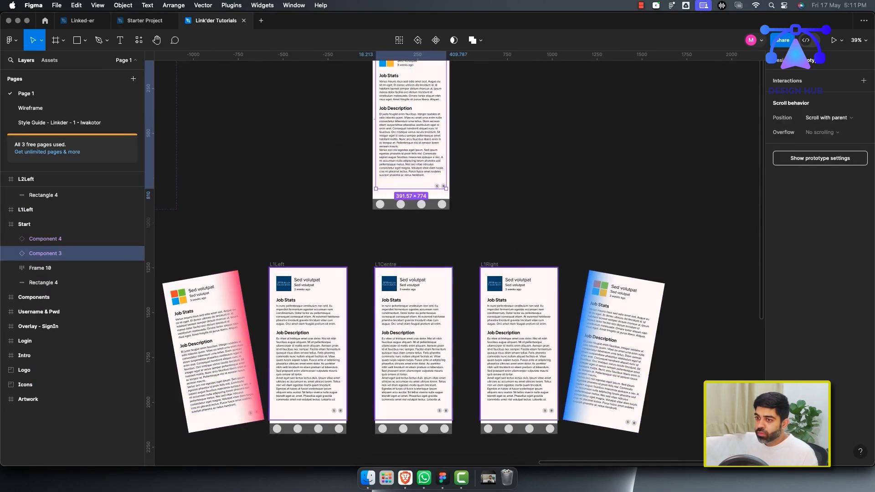
scroll(456, 260, "up", 2)
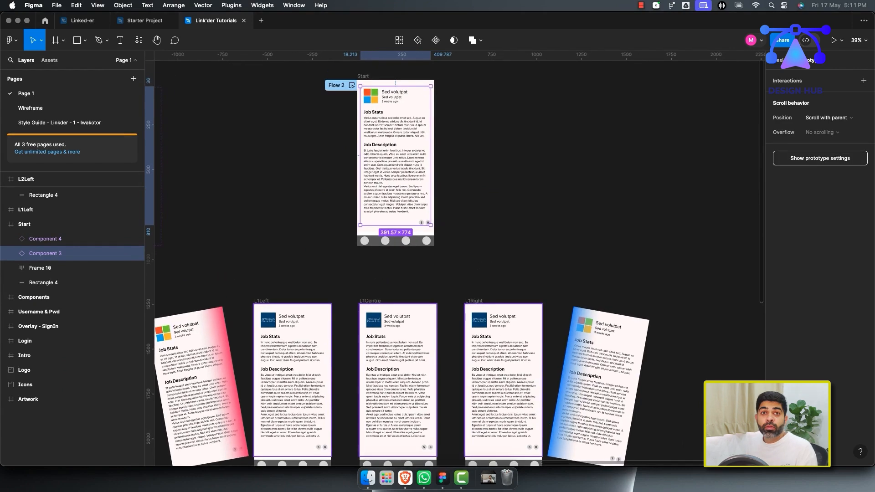
scroll(456, 260, "up", 1)
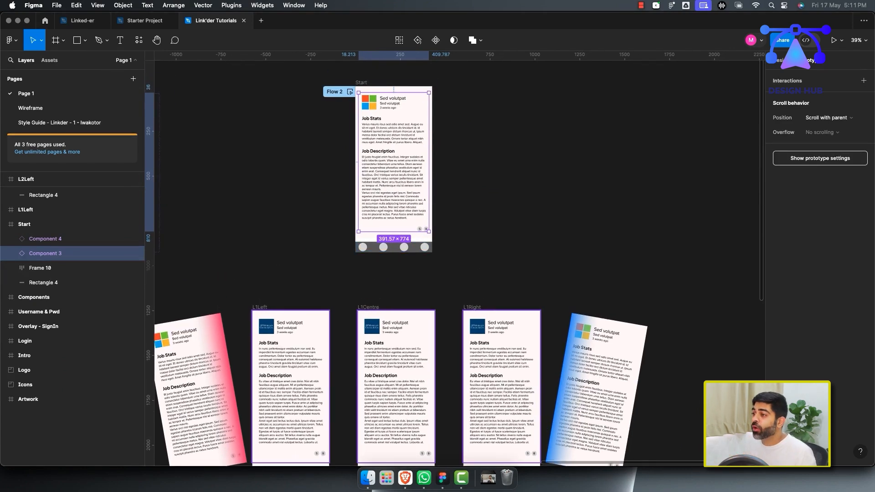
scroll(456, 260, "down", 3)
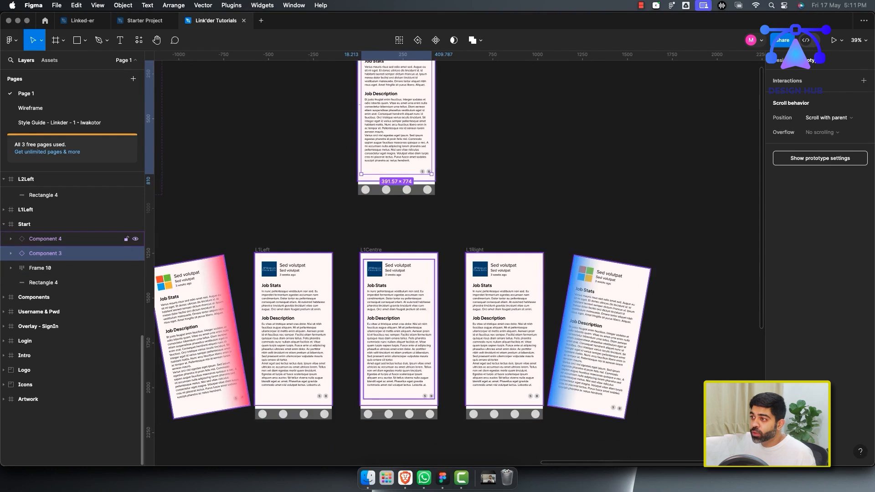
left_click(45, 239)
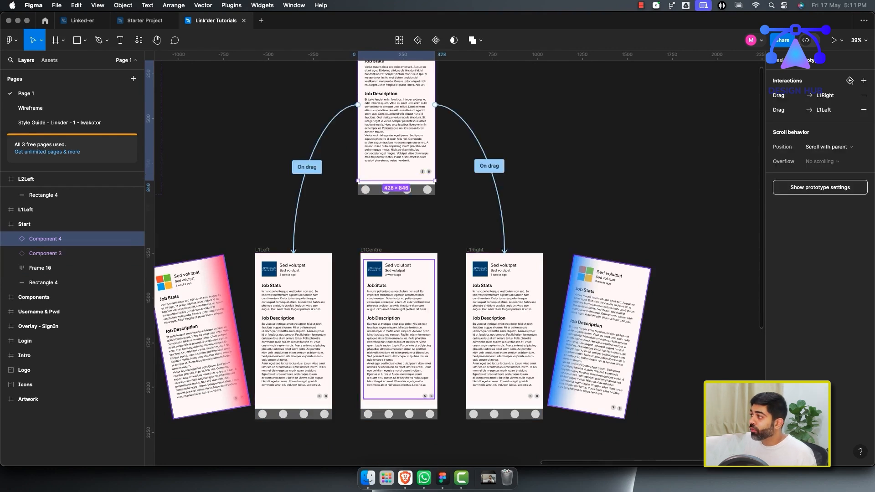
Rename the Start frame's card components as #1 and #2.
left_click(781, 61)
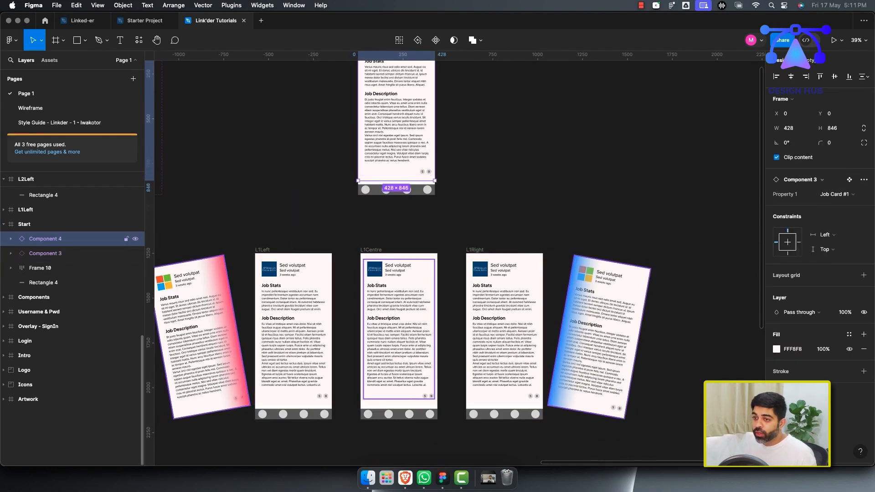
double_click(45, 239)
type("#")
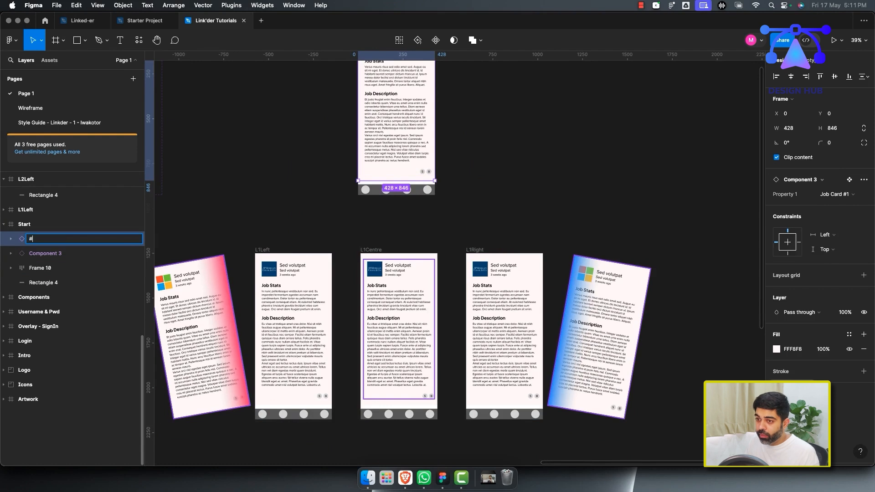
type("1")
key("Return")
double_click(45, 254)
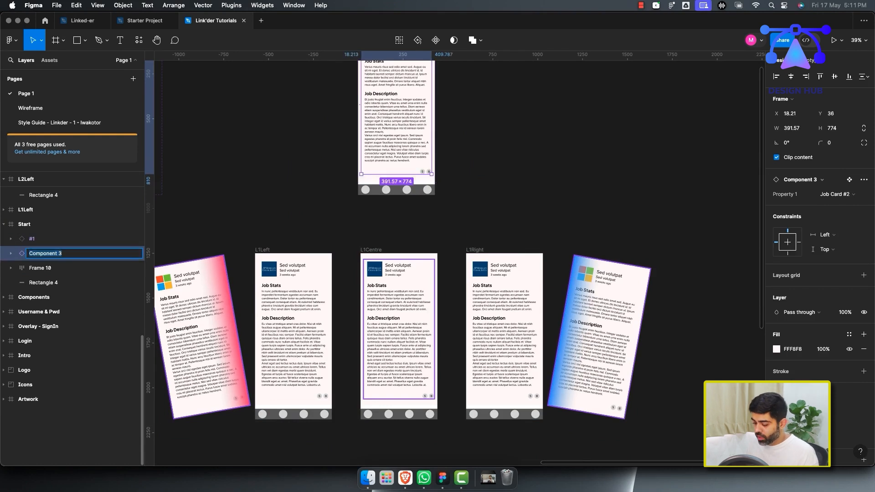
key("Return")
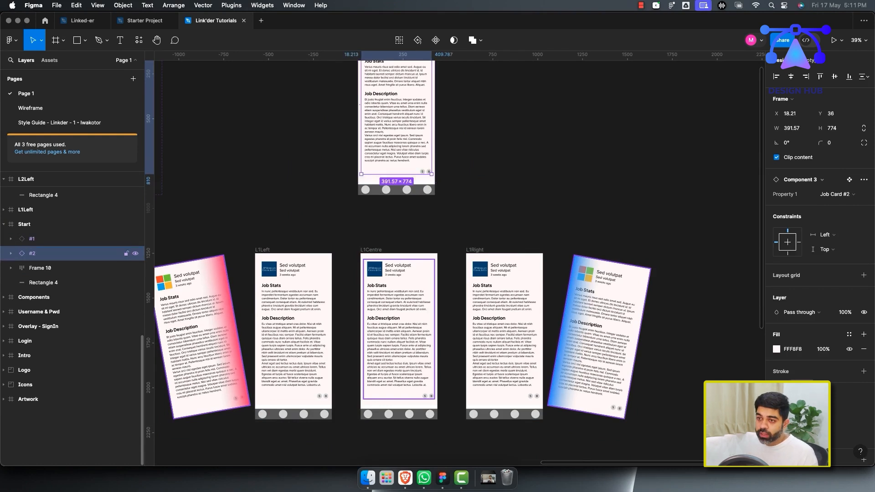
Rename L1Left's card components, Component 3 as #2 and Component 4 as #1.
left_click(4, 224)
left_click(3, 210)
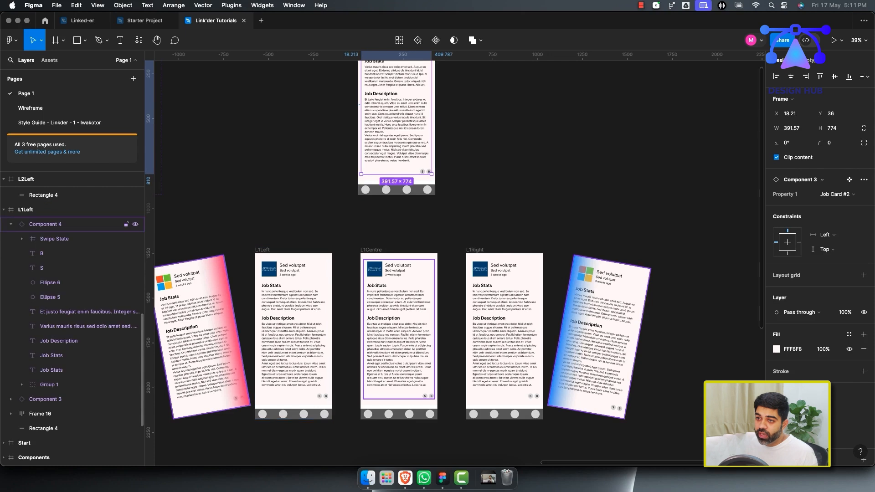
left_click(11, 224)
left_click(45, 239)
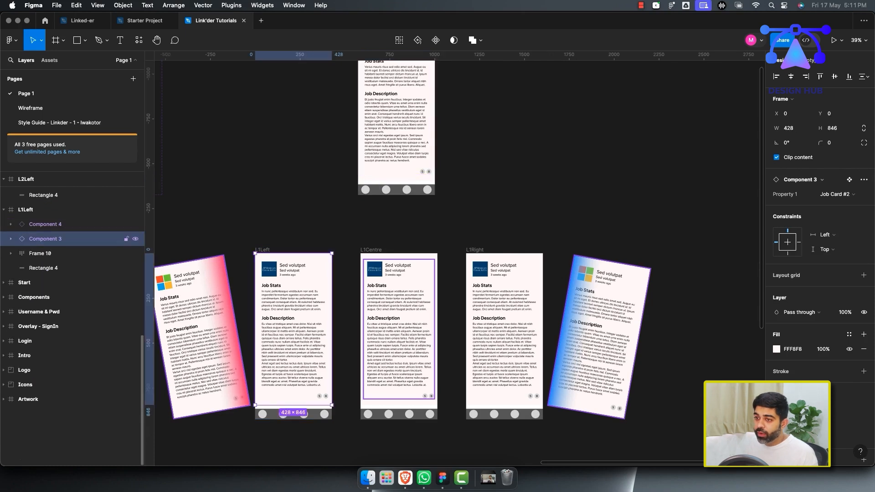
double_click(45, 239)
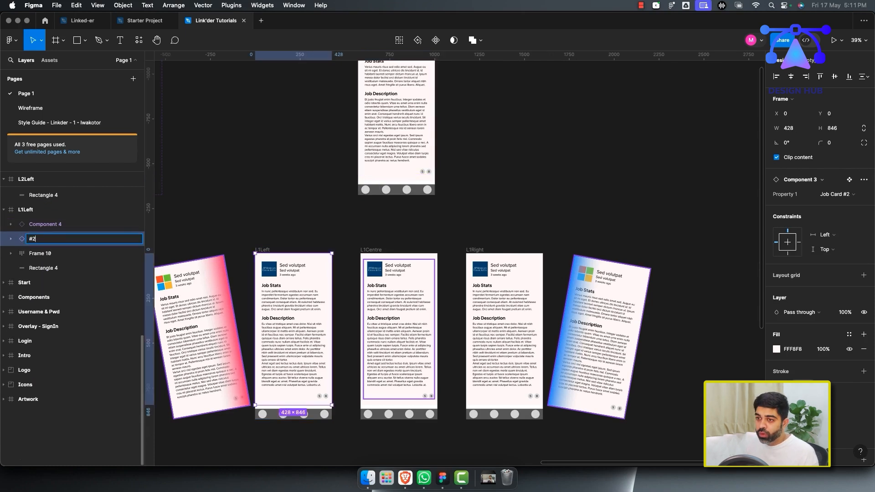
key("shift+Tab")
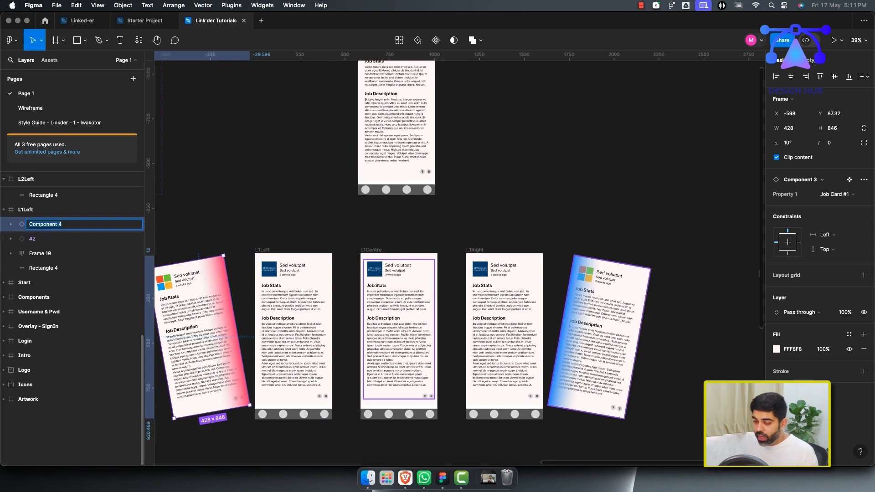
key("Return")
key("Escape")
Rename L1Right's card components as #1 and #2.
scroll(579, 340, "right", 1)
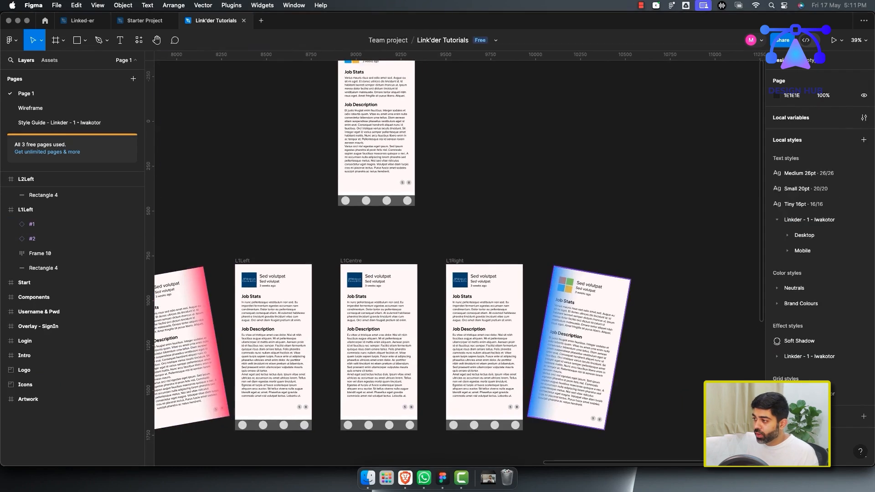
left_click(580, 348)
scroll(73, 248, "up", 3)
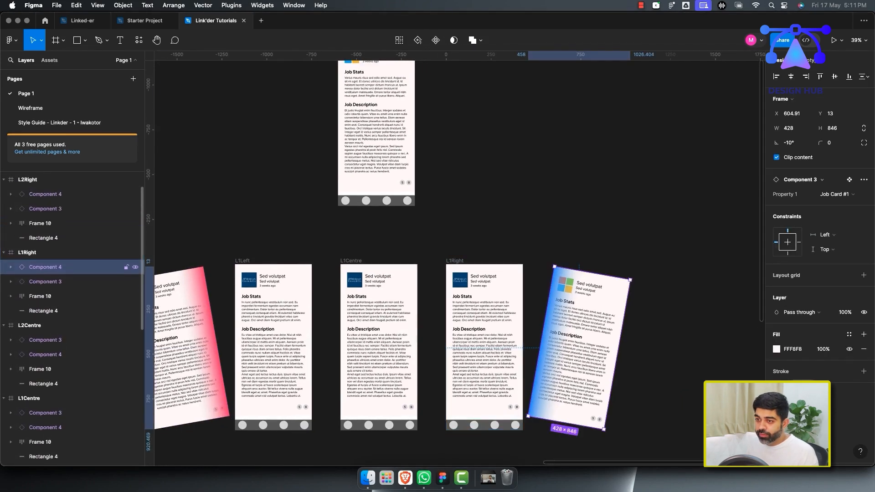
key("super+r")
type("#1")
key("Tab")
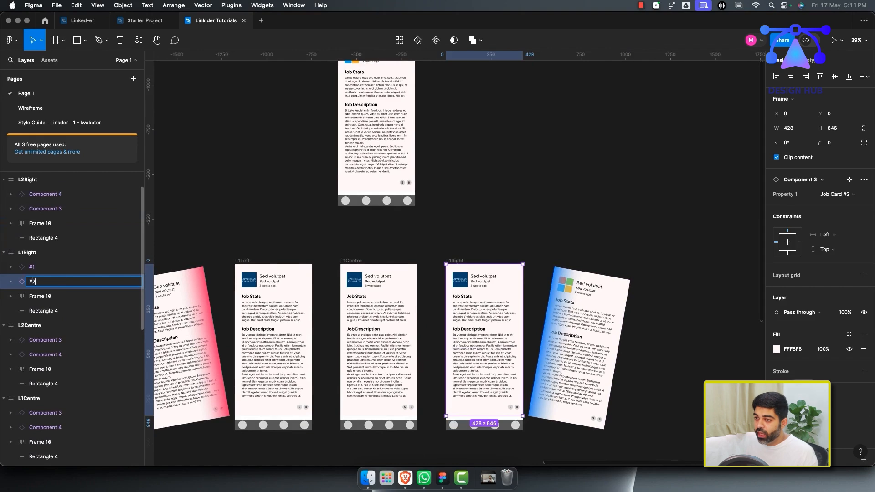
left_click(479, 223)
scroll(456, 256, "down", 1)
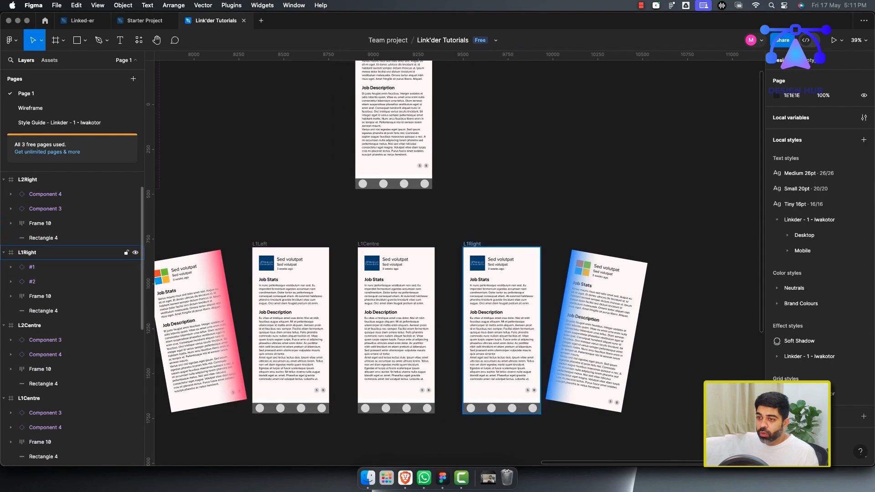
Rename L1Centre's card components, Component 3 as #2 and Component 4 as #3.
left_click(3, 253)
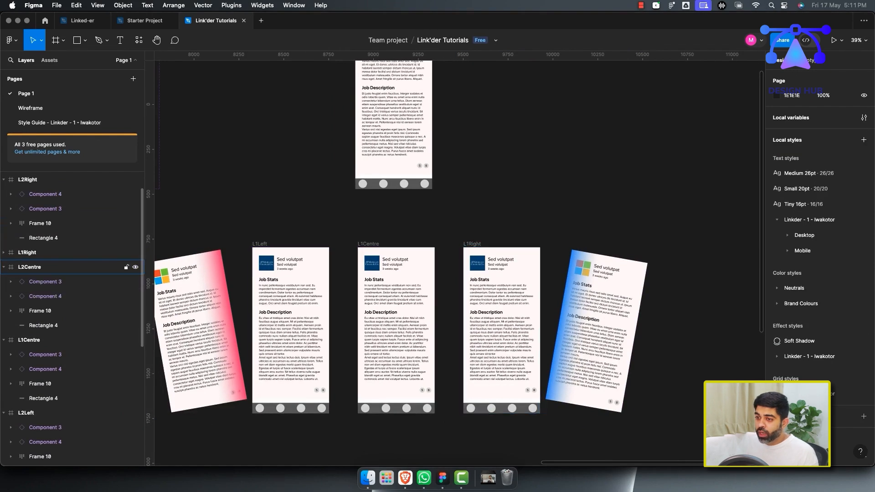
left_click(46, 282)
left_click(46, 296)
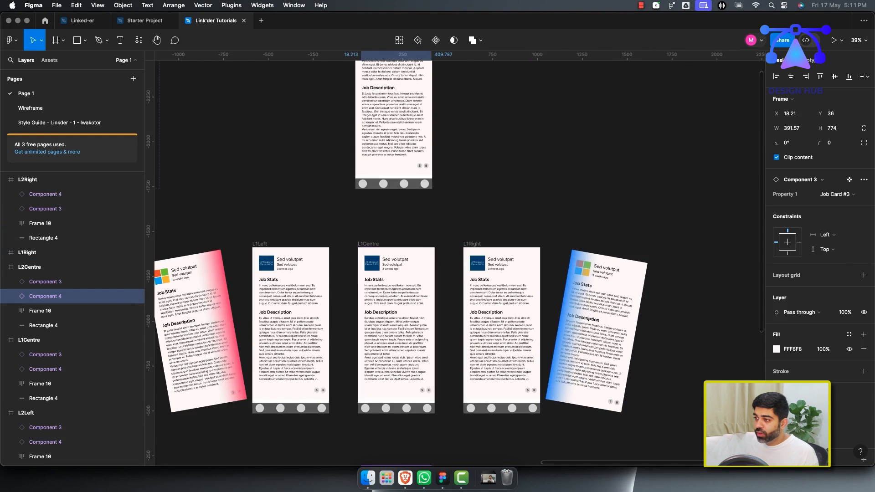
left_click(29, 340)
scroll(68, 292, "down", 3)
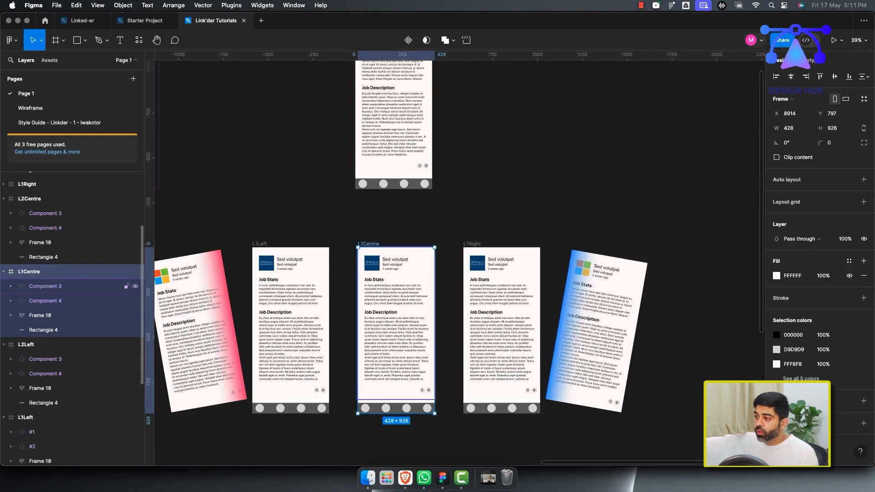
double_click(45, 286)
type("#2")
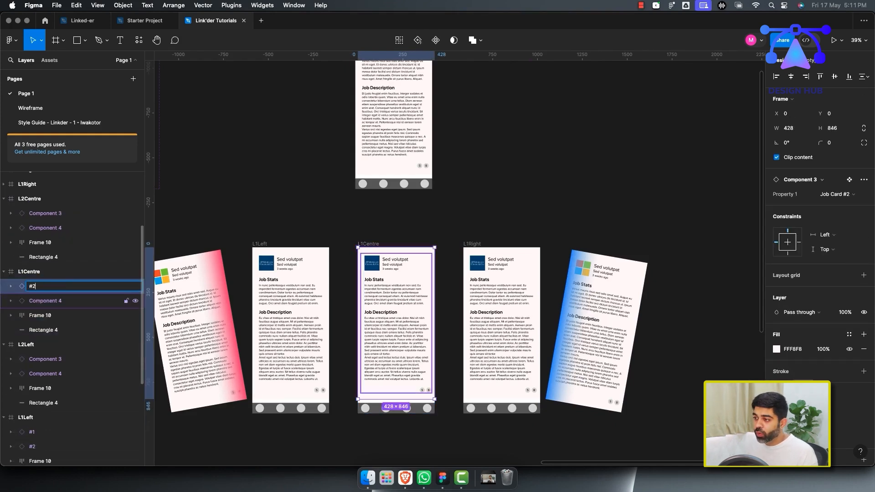
left_click(45, 301)
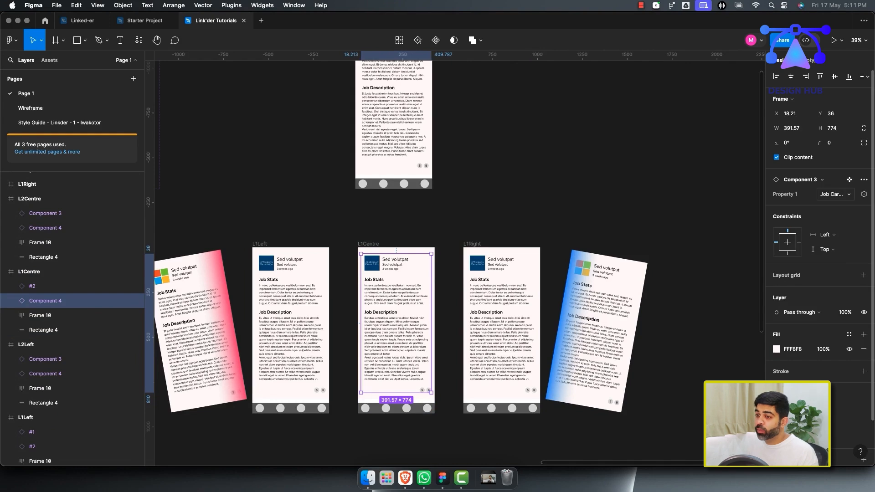
double_click(45, 301)
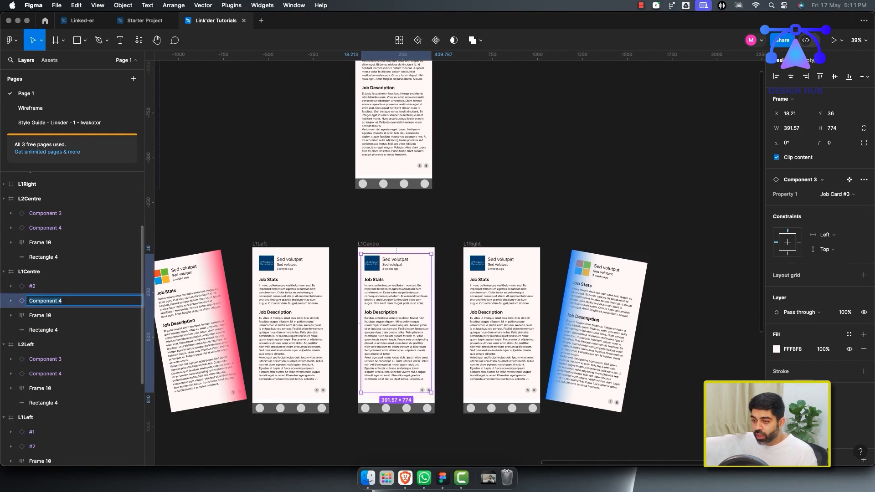
type("#3")
left_click(343, 229)
Rename L2Left's card components, Component 3 as #2 and Component 4 as #3.
scroll(396, 292, "down", 5)
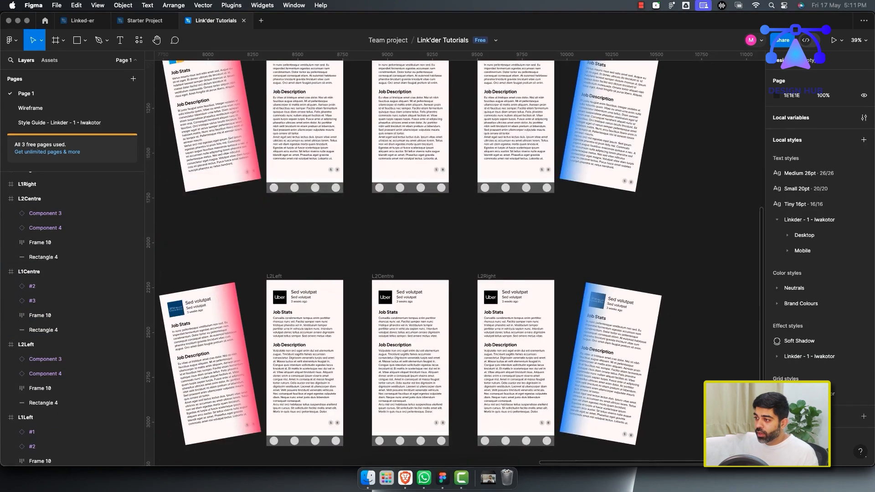
left_click(29, 199)
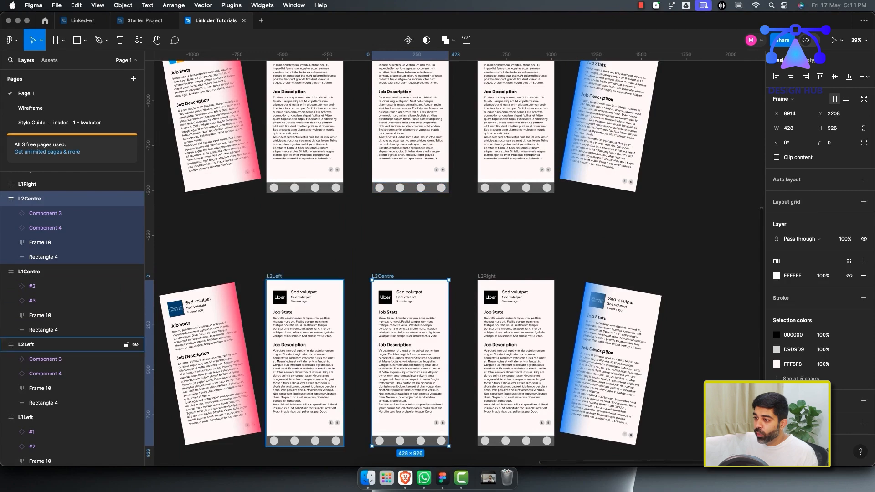
left_click(69, 345)
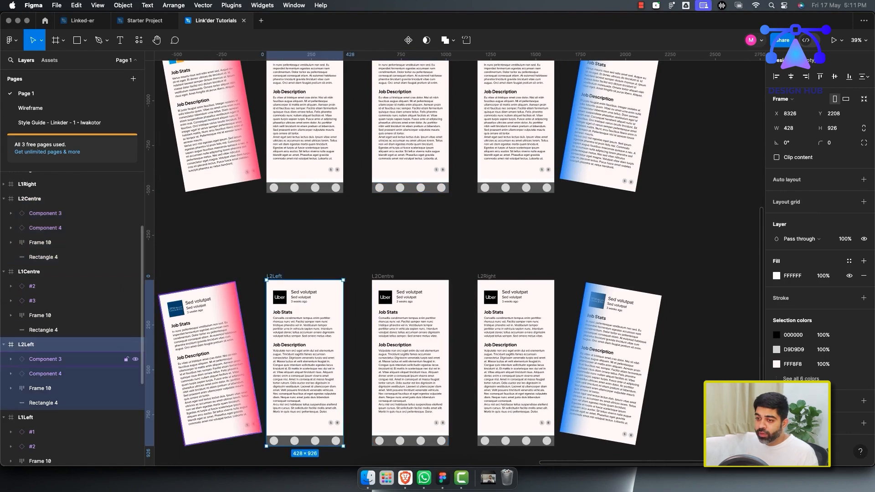
double_click(45, 359)
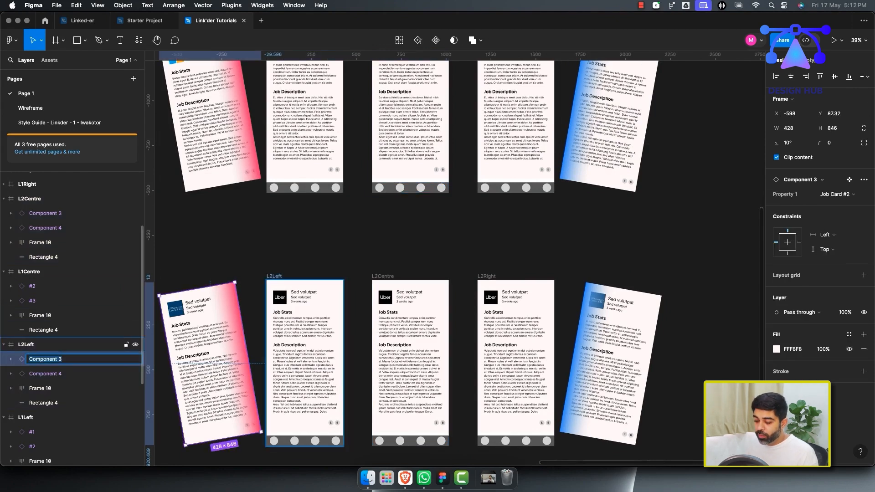
type("#2")
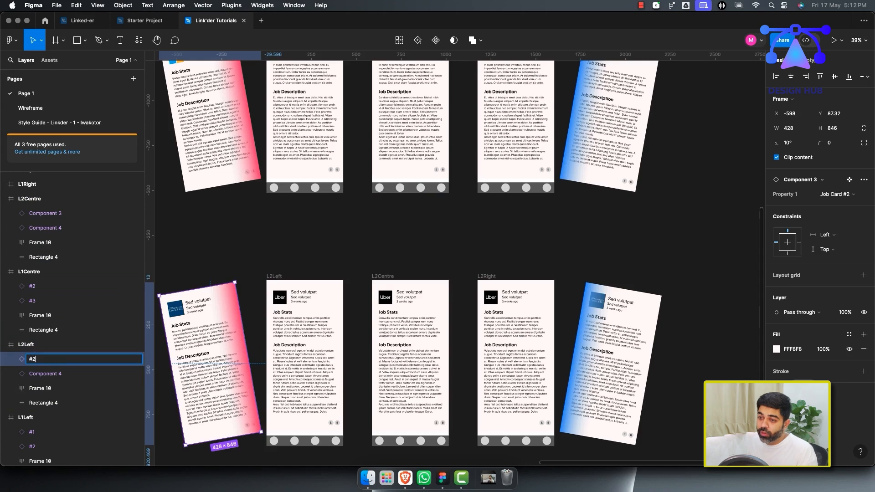
left_click(45, 374)
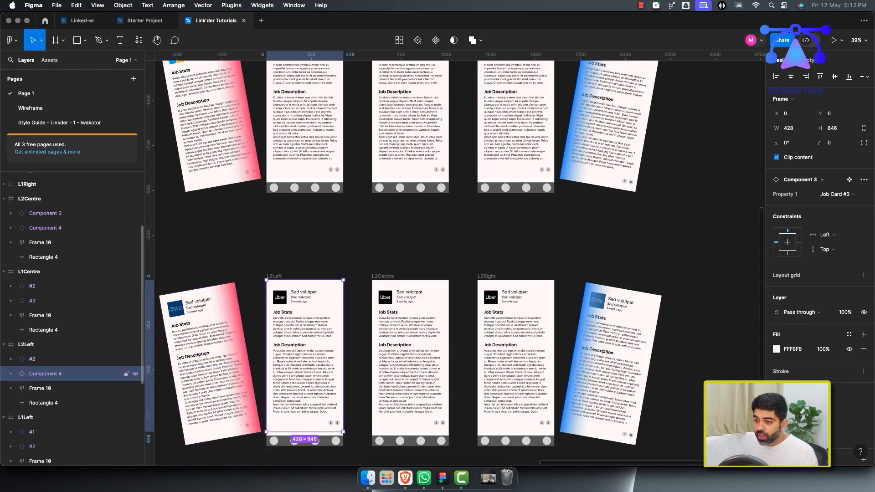
double_click(45, 374)
type("#3")
left_click(463, 265)
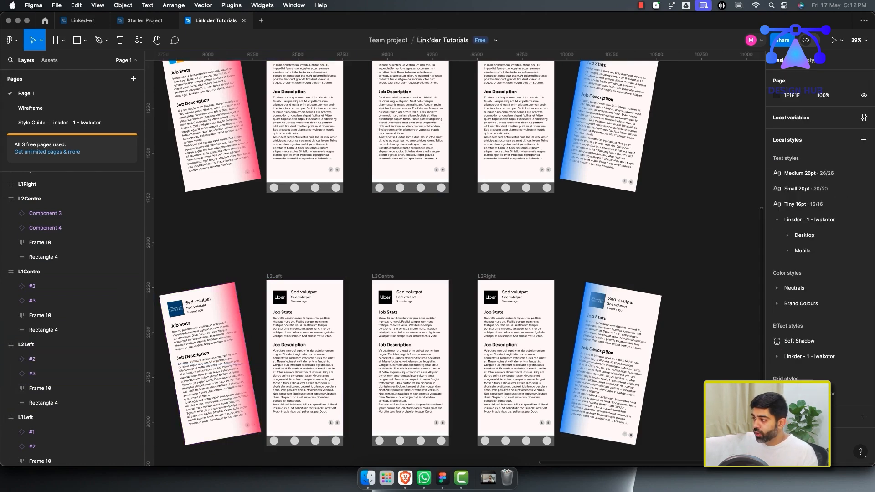
Rename L2Right's card components, Component 4 as #2 and Component 3 as #3.
left_click(487, 276)
scroll(68, 255, "up", 1)
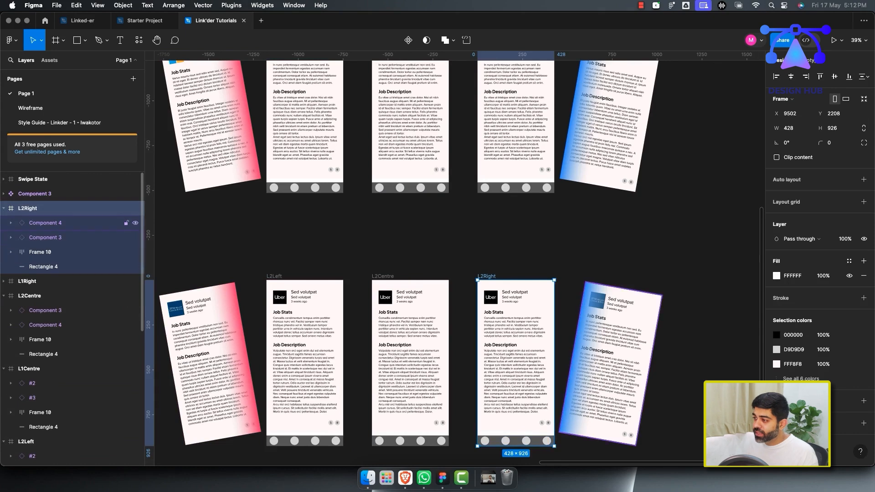
double_click(45, 223)
type("#2")
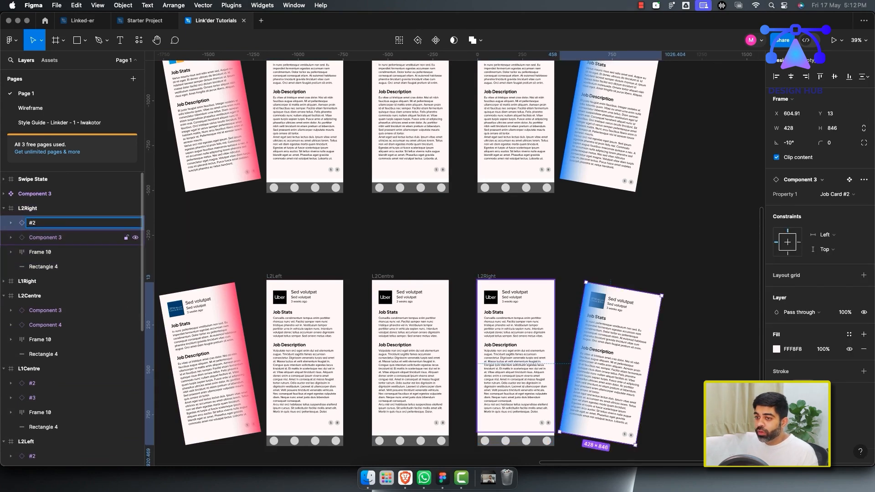
key("Tab")
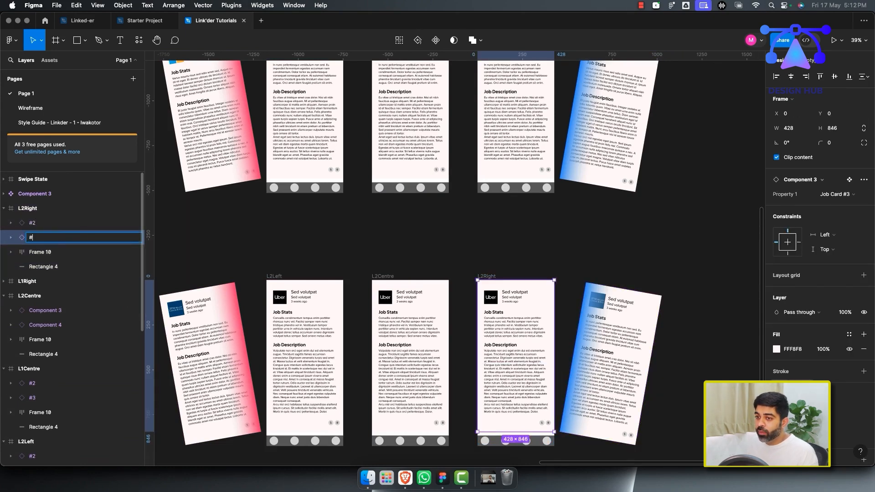
Rename L2Centre's Component 3 card as #3.
left_click(46, 296)
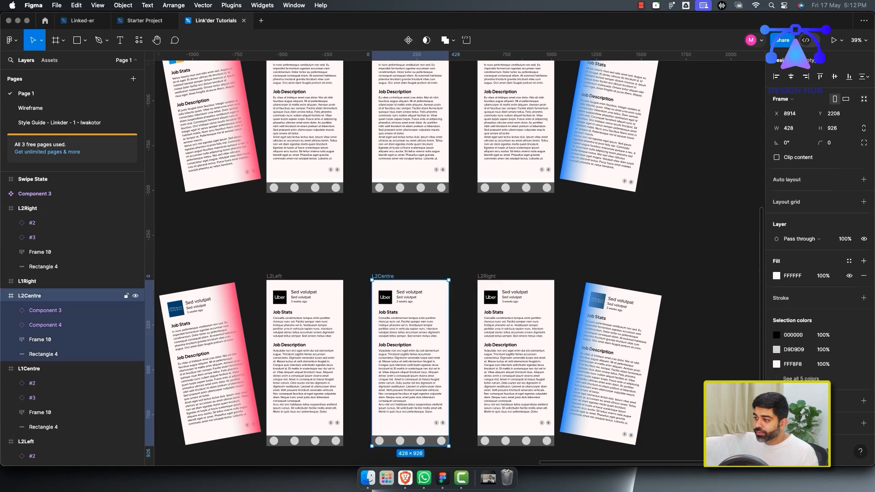
left_click(46, 310)
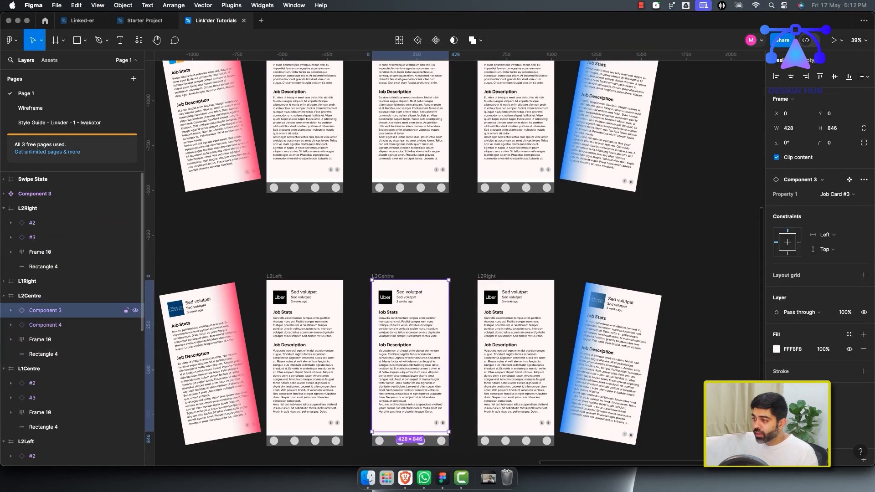
double_click(45, 311)
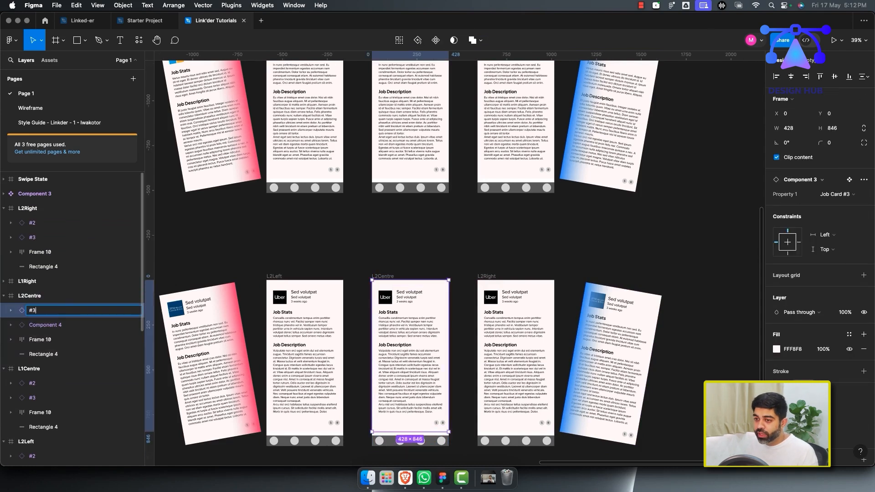
left_click(45, 325)
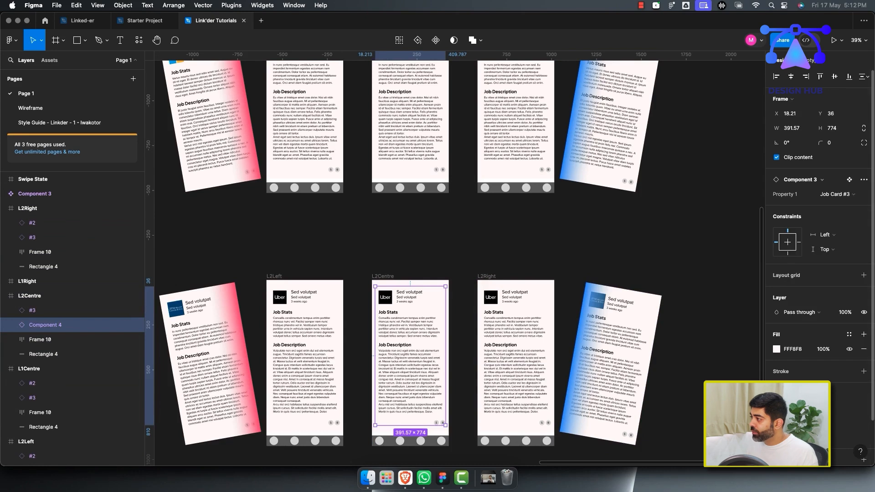
Switch L2Centre's other card to the Job Card #1 variant and rename it #1.
left_click(835, 194)
left_click(831, 172)
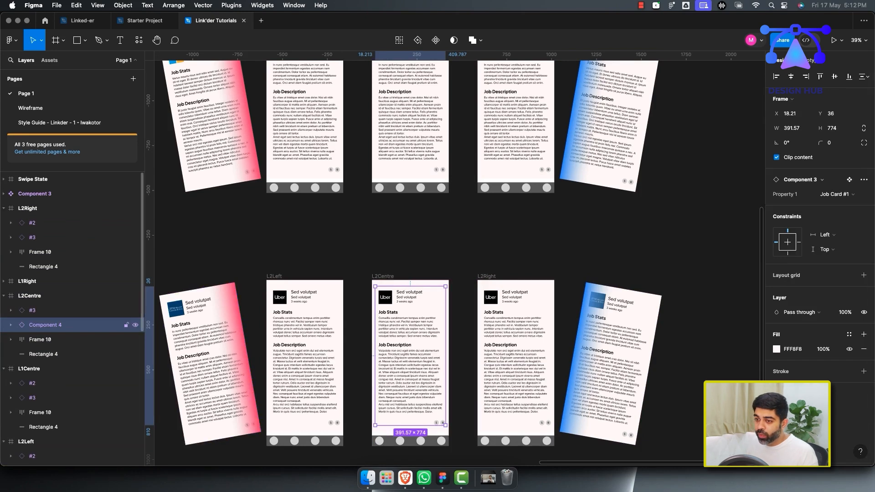
double_click(45, 325)
type("#1")
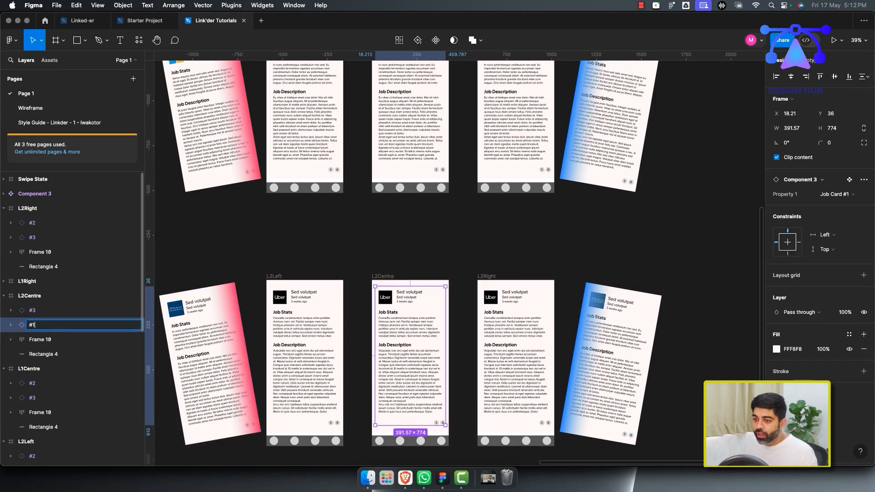
left_click(396, 257)
Preview Flow 2 and test swiping the job card right and left.
scroll(396, 266, "down", 4)
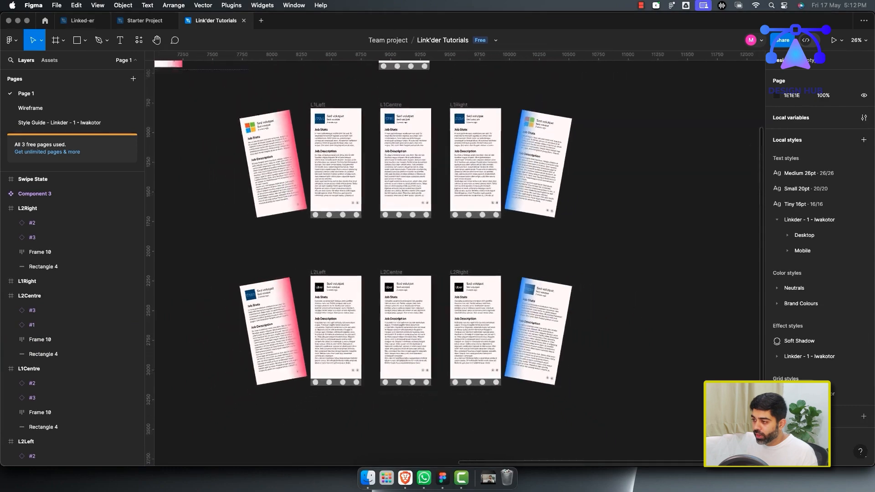
scroll(396, 266, "down", 1)
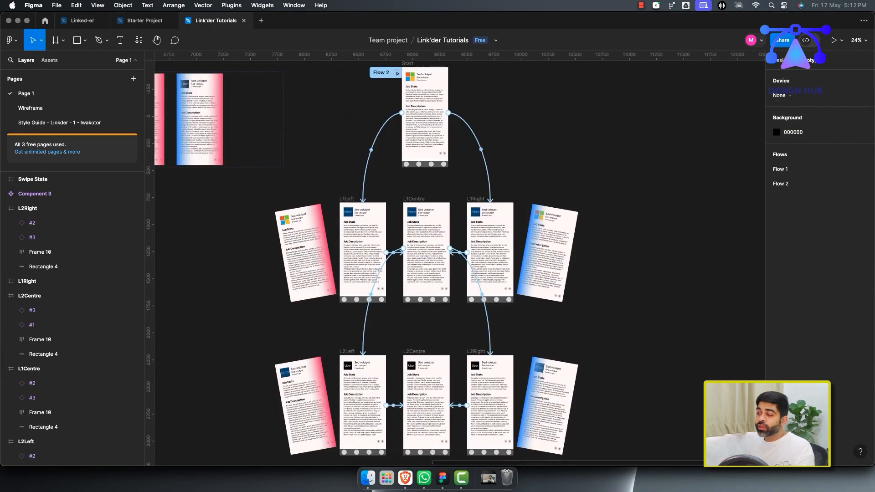
left_click(397, 73)
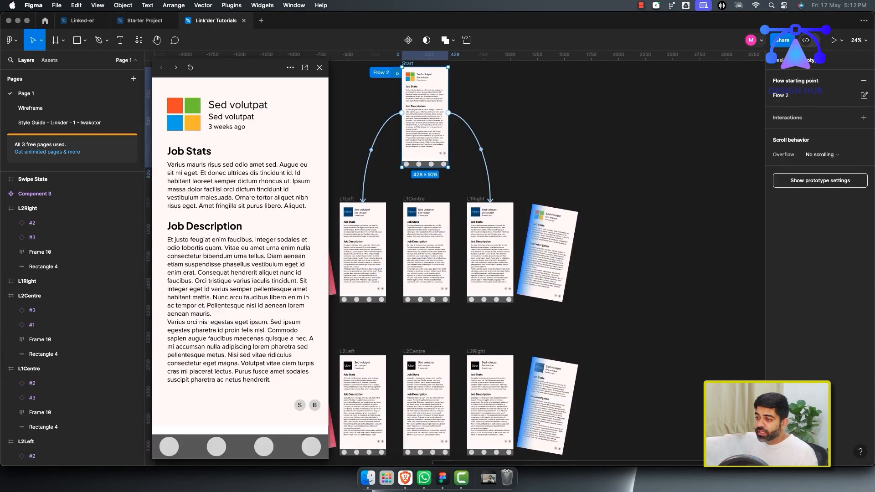
left_click_drag(206, 265, 338, 265)
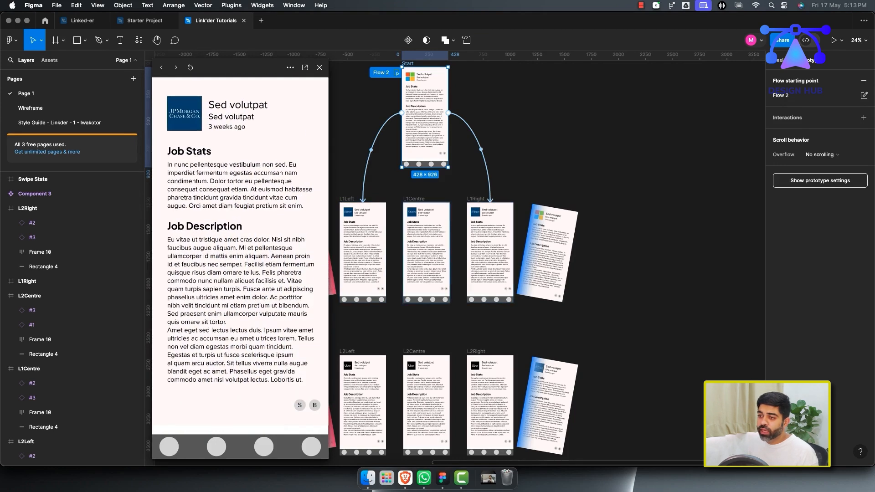
left_click_drag(196, 264, 130, 264)
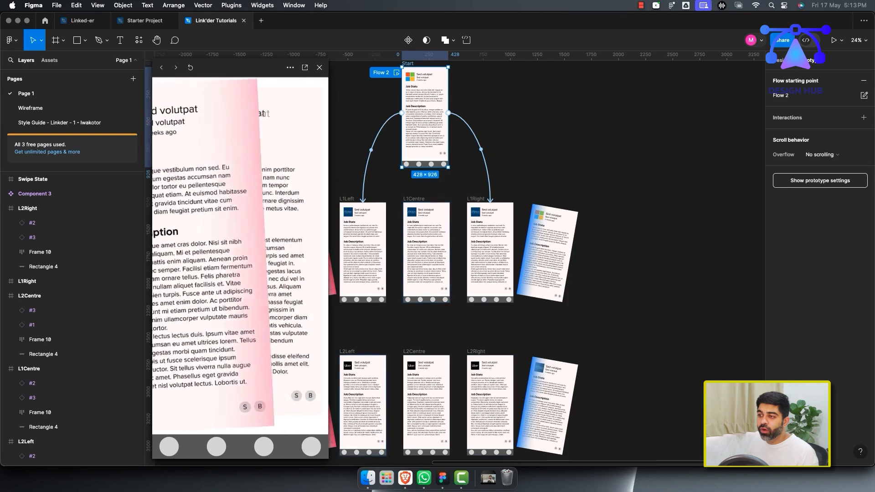
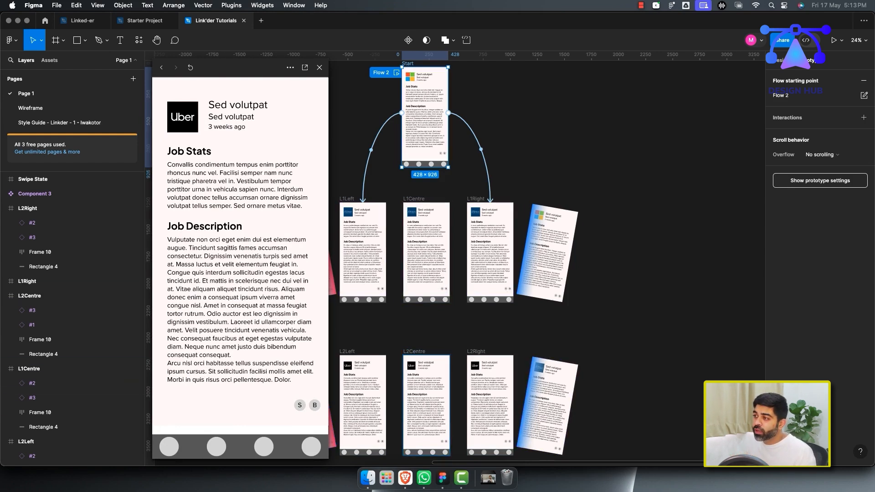
Close the prototype preview and duplicate the L2 row of frames below it as a new row.
left_click(319, 67)
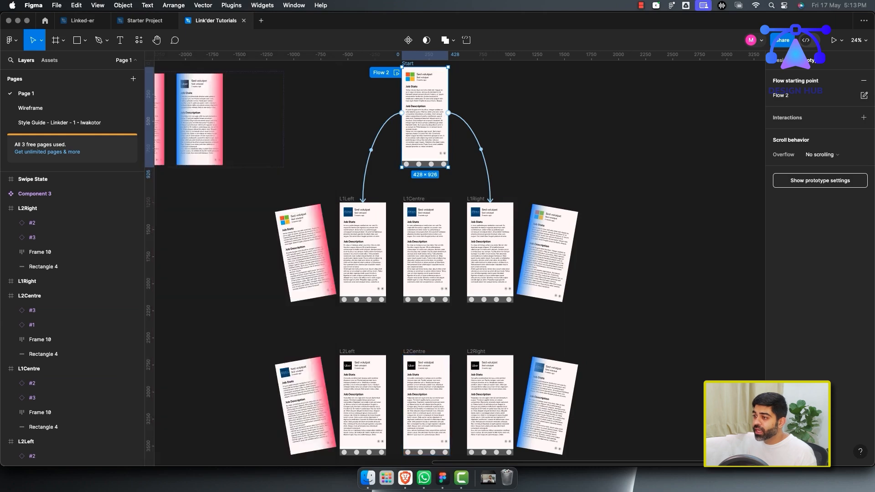
scroll(536, 296, "down", 3)
scroll(501, 255, "down", 4)
left_click_drag(253, 161, 416, 319)
left_click(423, 393)
scroll(511, 313, "up", 4)
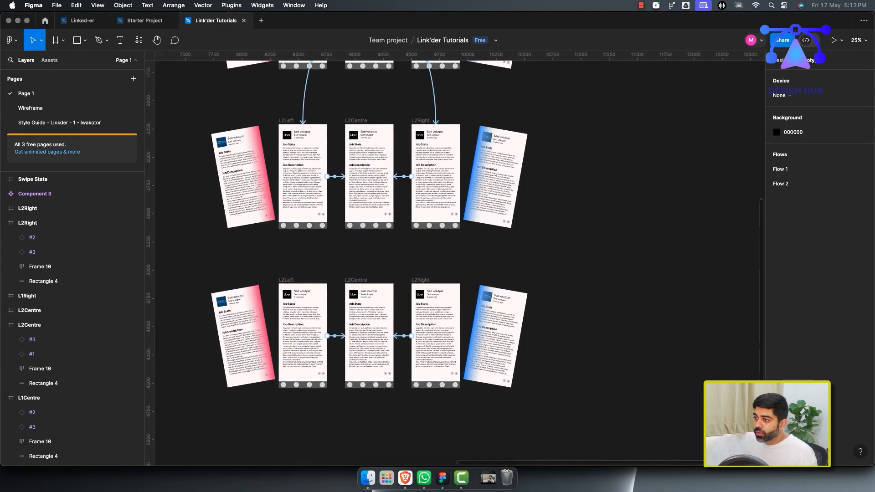
Rename the three duplicated frames as L3Left, L3Centre and L3Right.
left_click(372, 187)
left_click(286, 280)
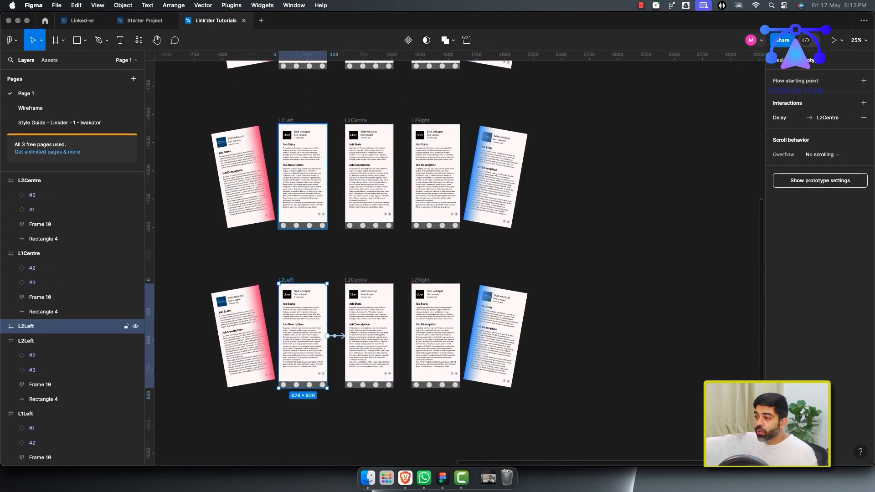
scroll(386, 335, "left", 1)
scroll(386, 335, "up", 1)
scroll(387, 337, "up", 5)
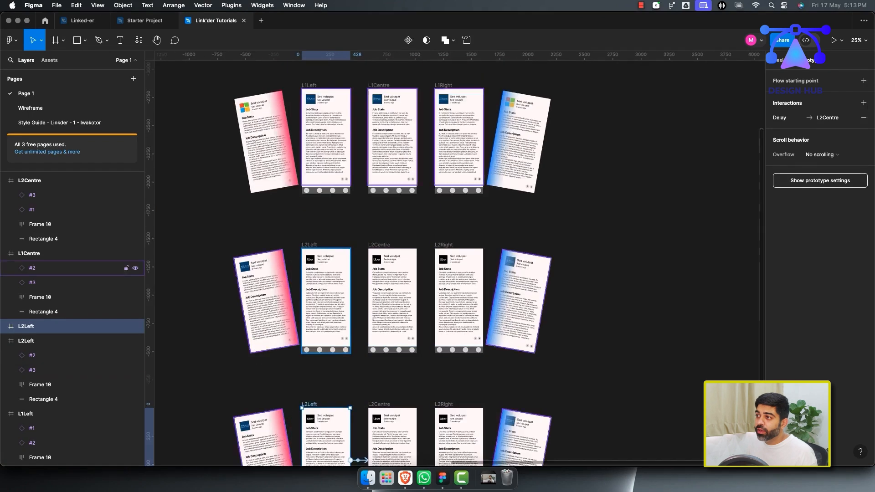
scroll(388, 338, "down", 5)
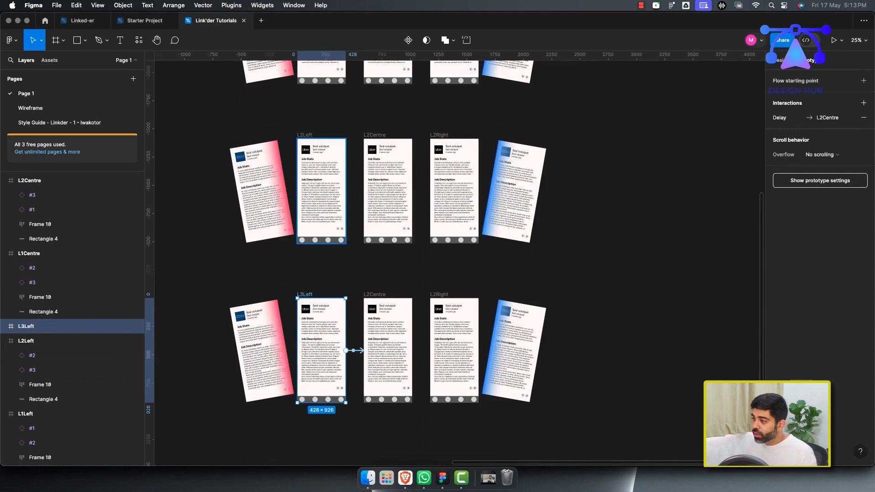
double_click(373, 294)
left_click(373, 294)
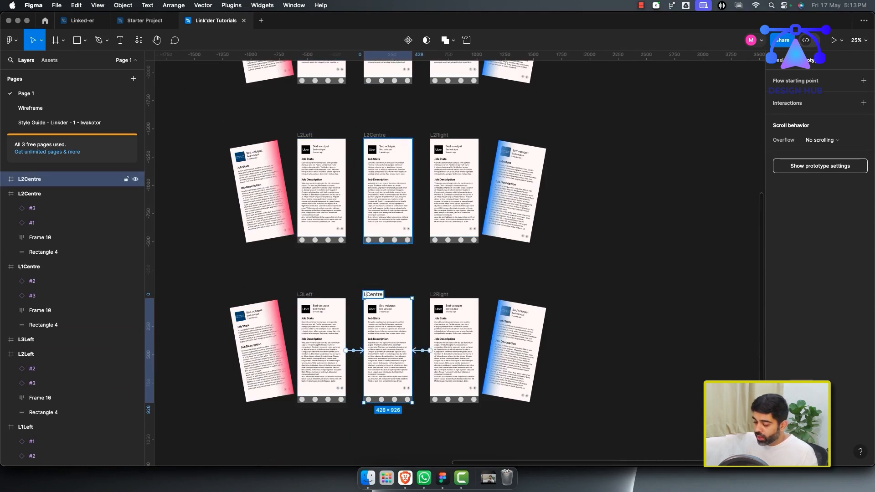
left_click(440, 294)
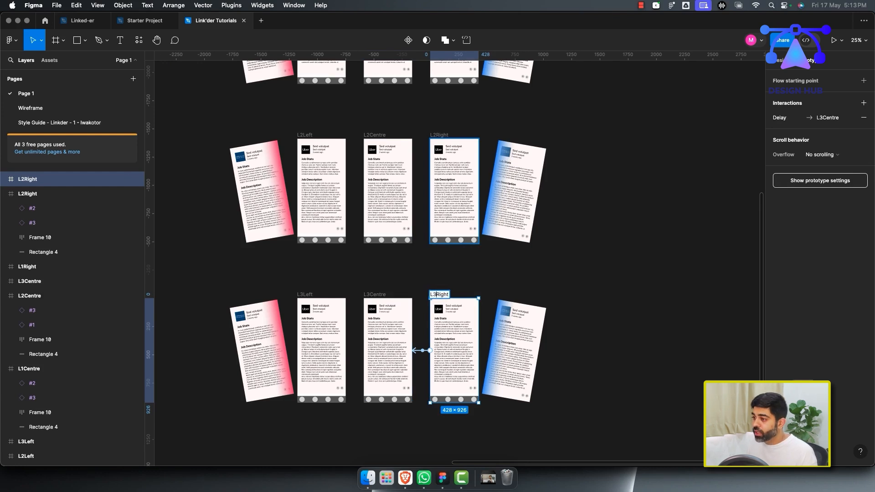
key("Return")
Switch L3Left's tilted swipe card to the Job Card #3 variant.
left_click(316, 340)
left_click(267, 333)
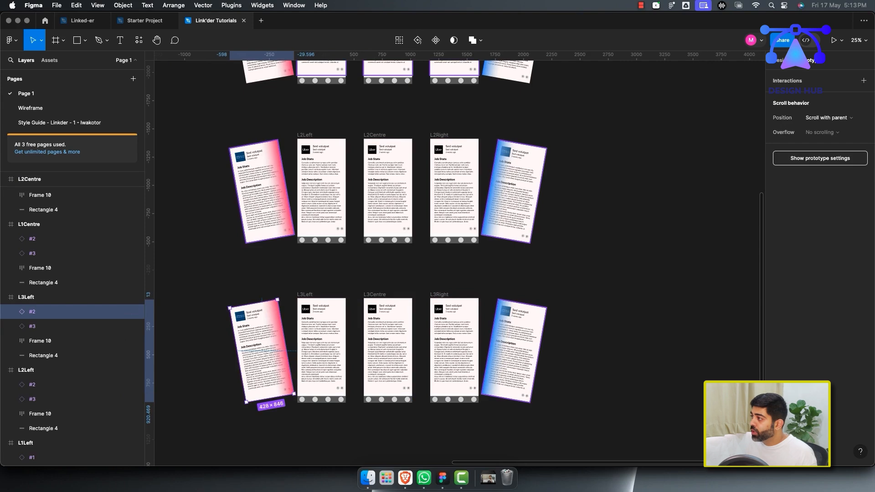
left_click(780, 60)
left_click(838, 194)
left_click(838, 205)
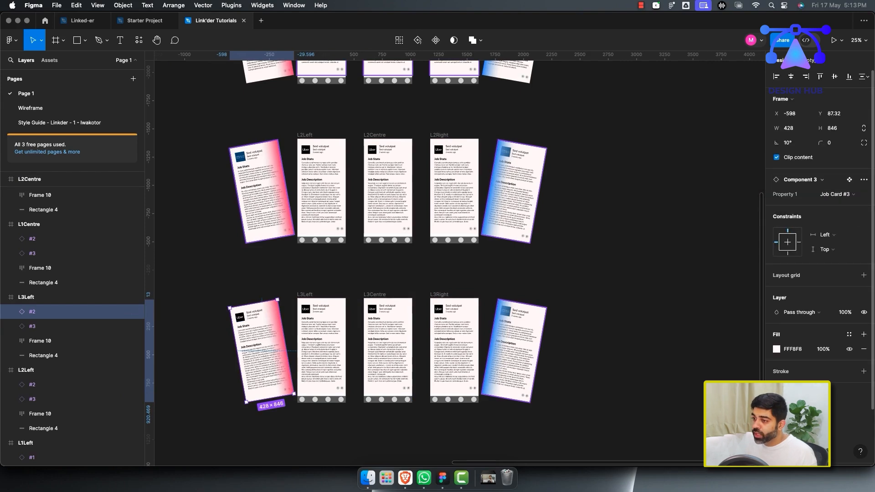
Switch L3Right's tilted swipe card to the Job Card #3 variant and rename its layer #3.
left_click(517, 333, "super")
left_click(522, 345)
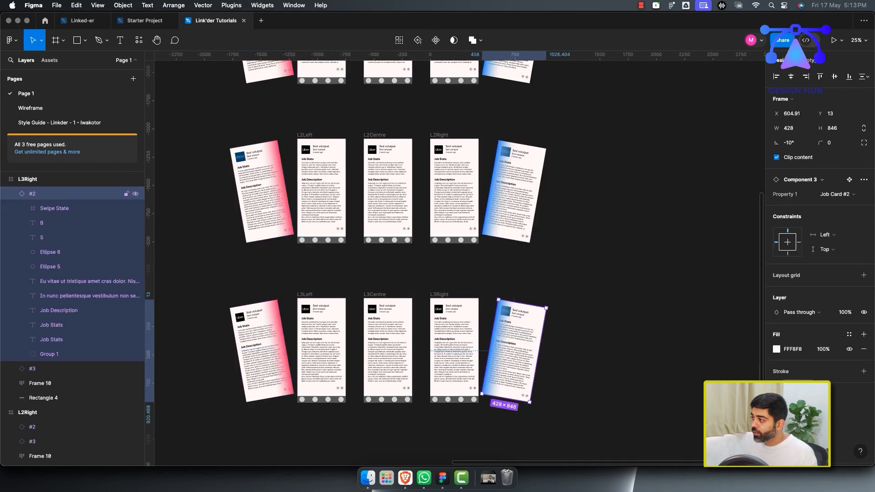
left_click(838, 194)
left_click(795, 205)
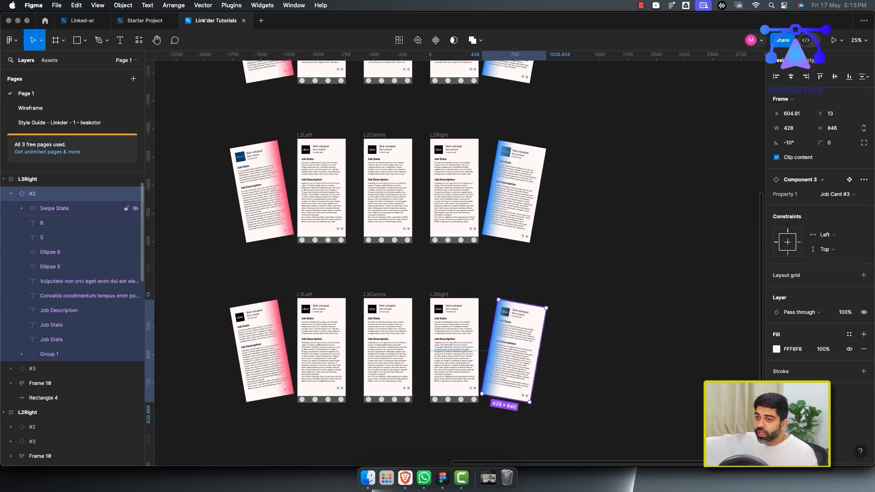
double_click(32, 193)
key("BackSpace")
type("3")
key("Return")
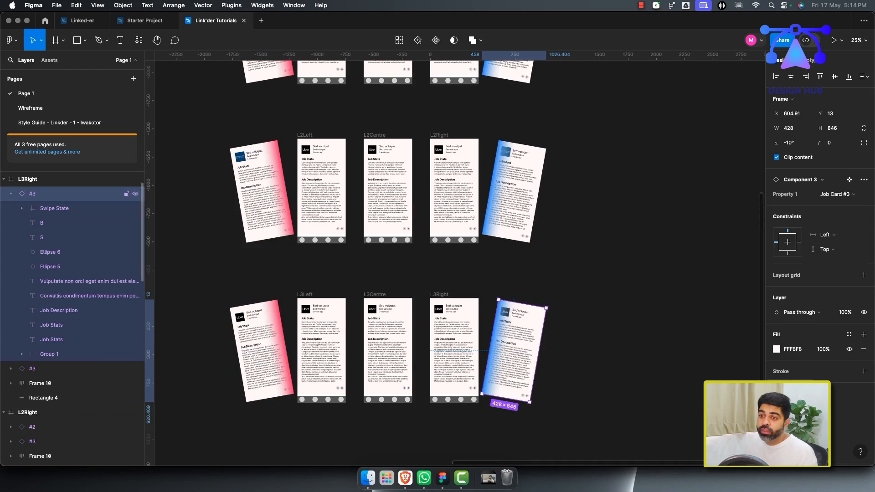
Rename L3Right's other card layer as #1.
left_click(11, 194)
double_click(32, 208)
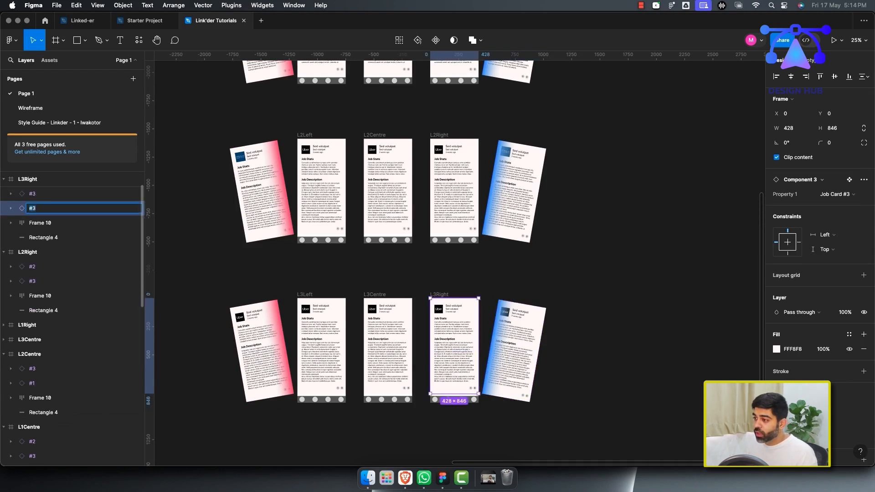
type("1")
key("Return")
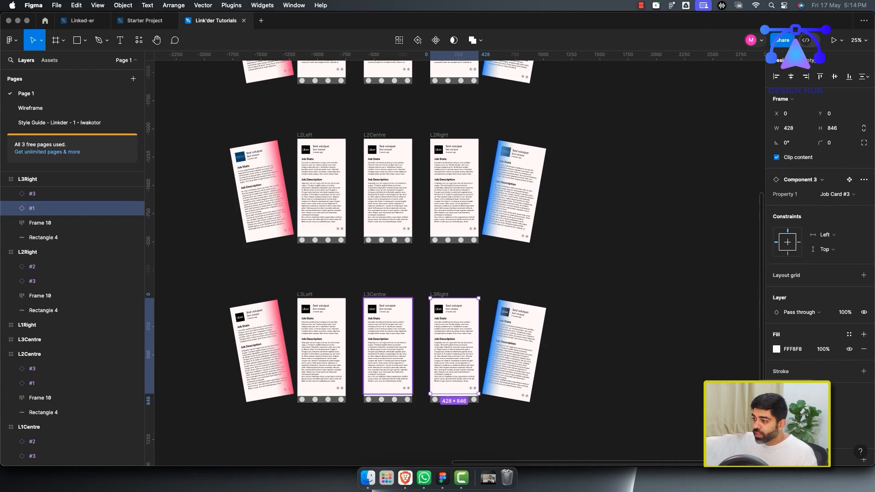
Switch the centre cards of L3Left and L3Right to the Job Card #1 variant and rename L3Left's card #1.
left_click(322, 347, "shift")
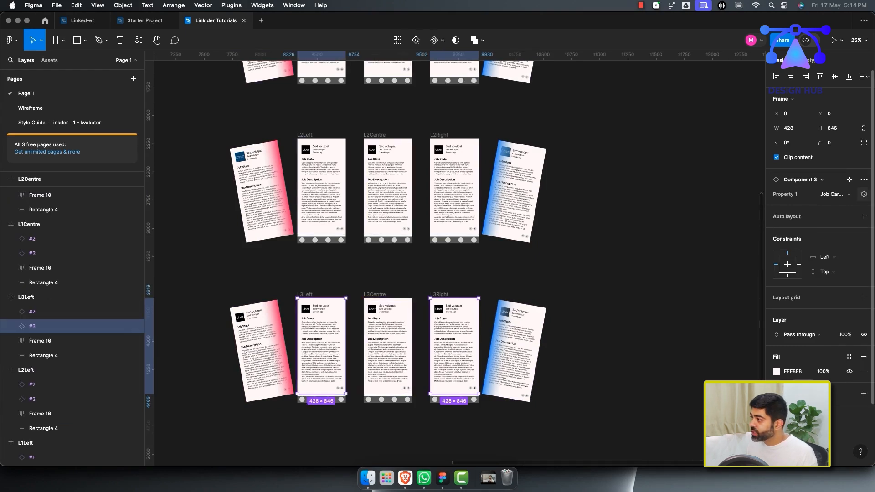
left_click(835, 194)
left_click(795, 171)
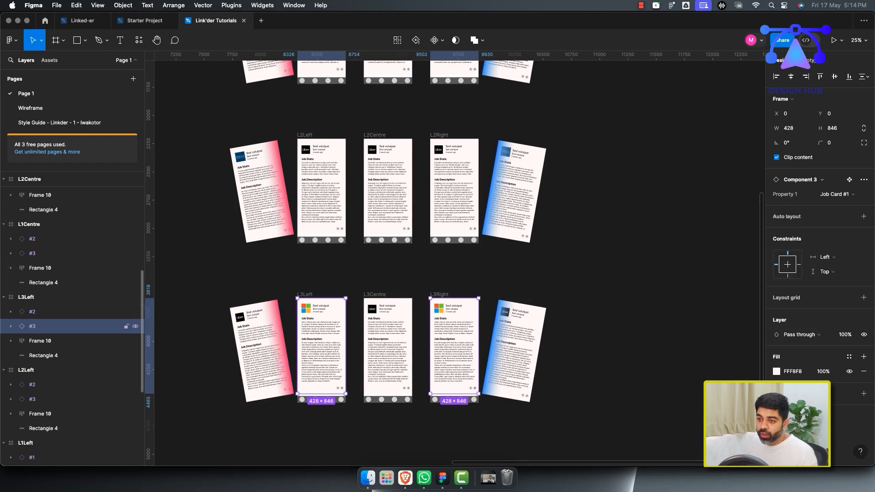
left_click(69, 326)
double_click(33, 326)
type("#1")
key("Return")
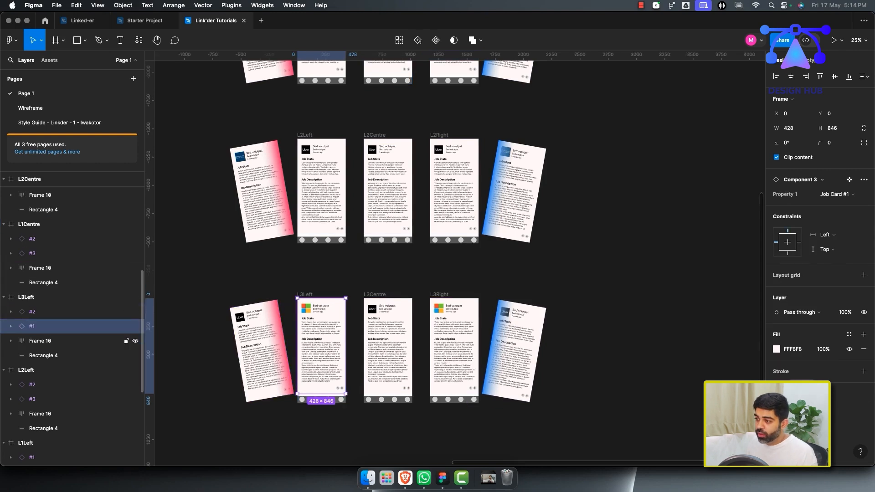
Collapse the layer lists of all the Browse Jobs frames.
left_click(455, 355)
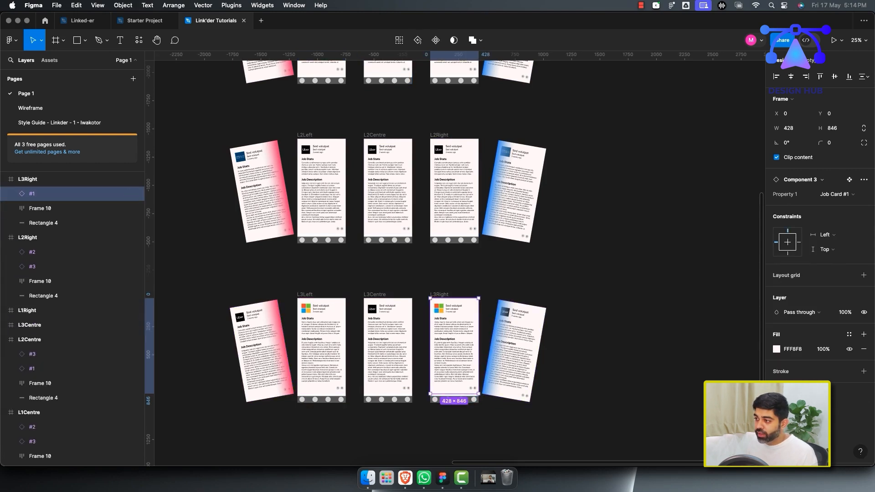
scroll(69, 228, "up", 2)
left_click(69, 223)
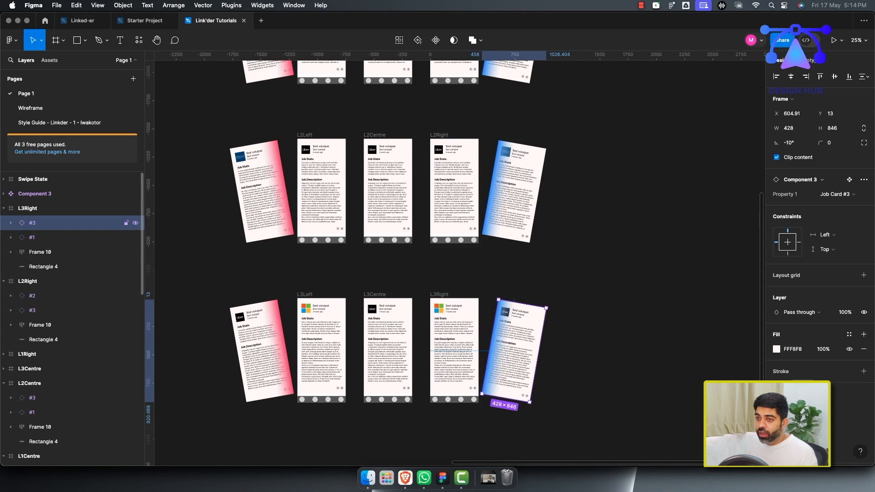
left_click(50, 282)
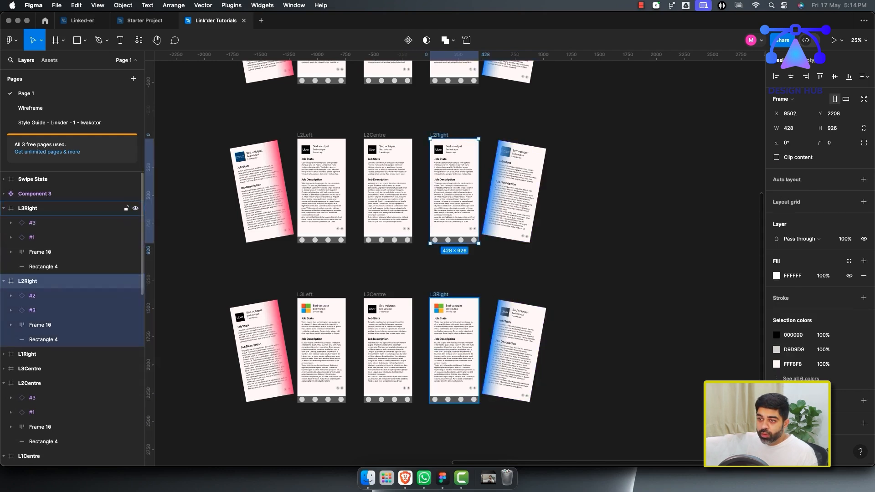
left_click(4, 208)
left_click(4, 223)
left_click(4, 267)
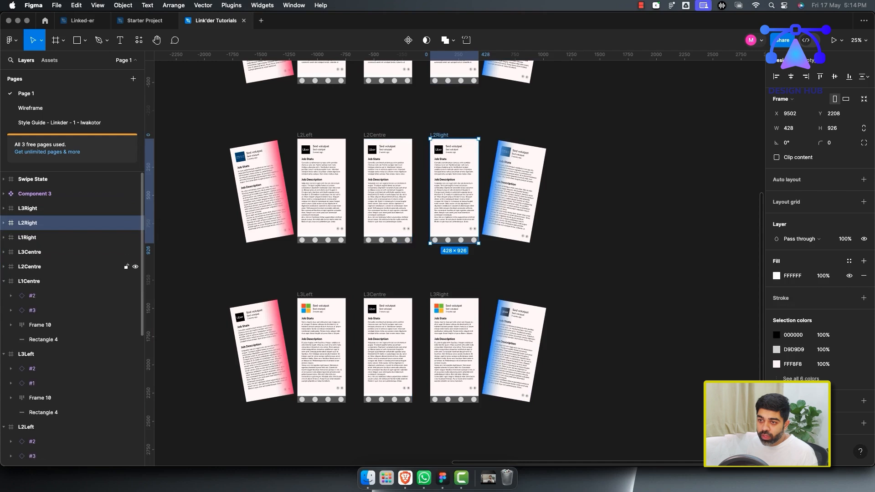
left_click(3, 282)
left_click(4, 296)
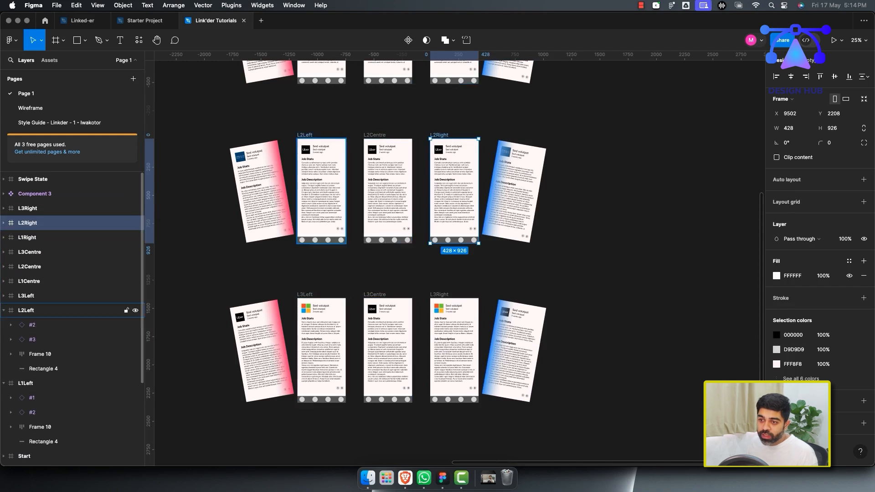
left_click(3, 311)
left_click(3, 325)
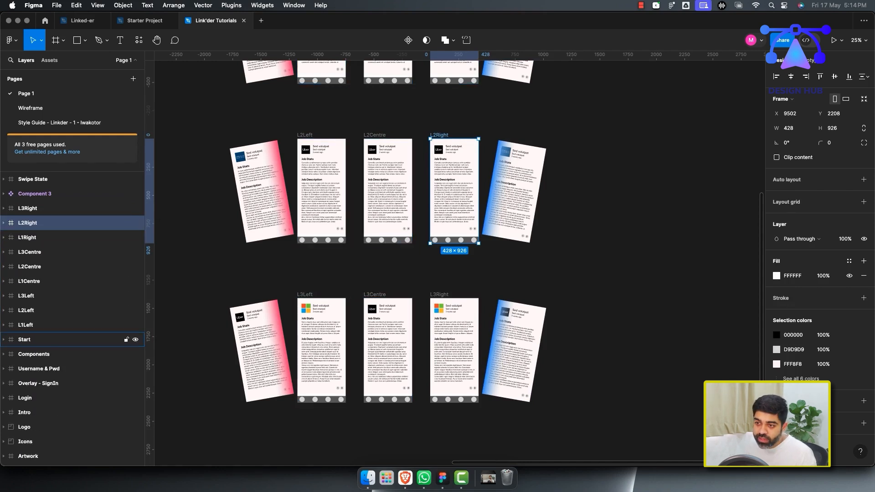
Reorder the frame layers as L3Right, L3Centre, L3Left, L2Right, L2Centre, L2Left above the L1 frames.
left_click(45, 340)
left_click(45, 325)
left_click_drag(45, 281, 46, 315)
left_click_drag(45, 238, 46, 302)
left_click(46, 281)
left_click_drag(45, 252, 45, 271)
left_click_drag(45, 223, 46, 252)
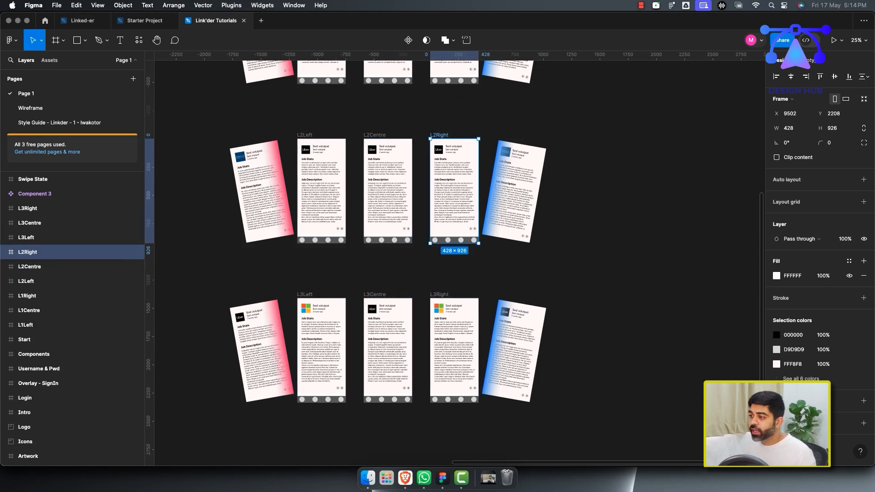
Inspect the card layers inside L3Right and L3Centre.
left_click(4, 208)
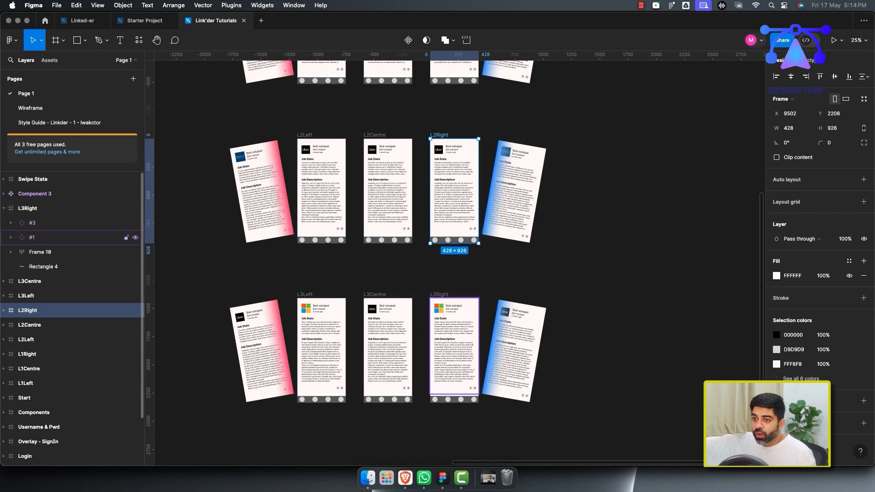
left_click(28, 208)
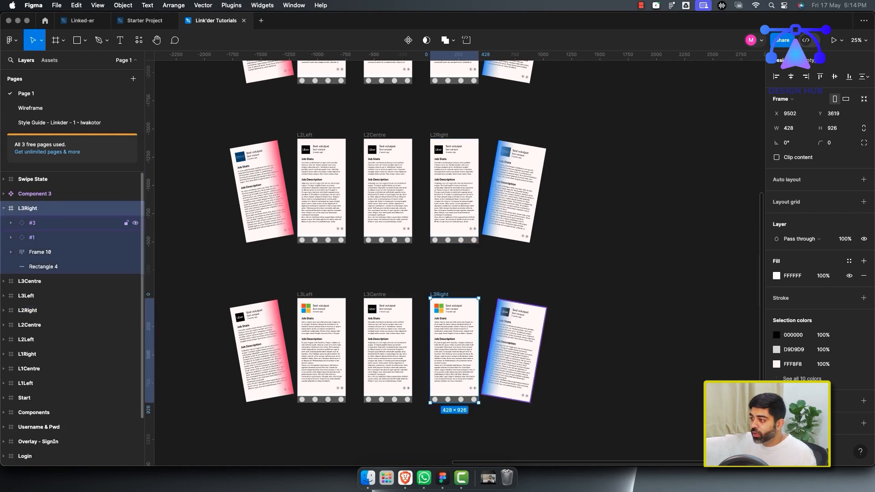
left_click(32, 223)
left_click(32, 237)
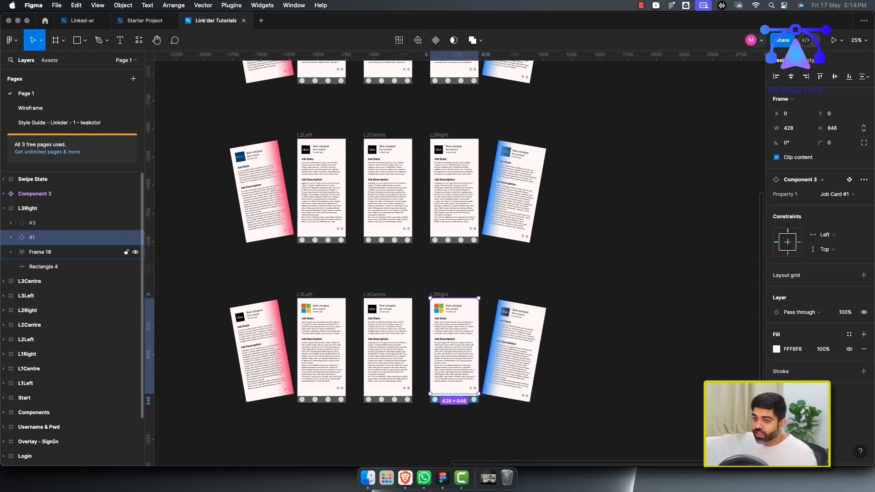
left_click(4, 209)
left_click(3, 223)
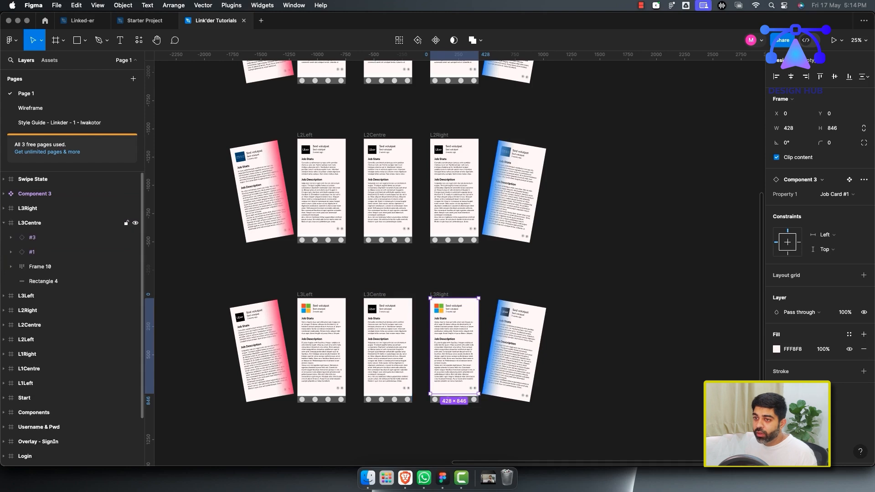
Rename L3Centre's #3 card as #1 and switch it to the Job Card #1 variant.
left_click(30, 223)
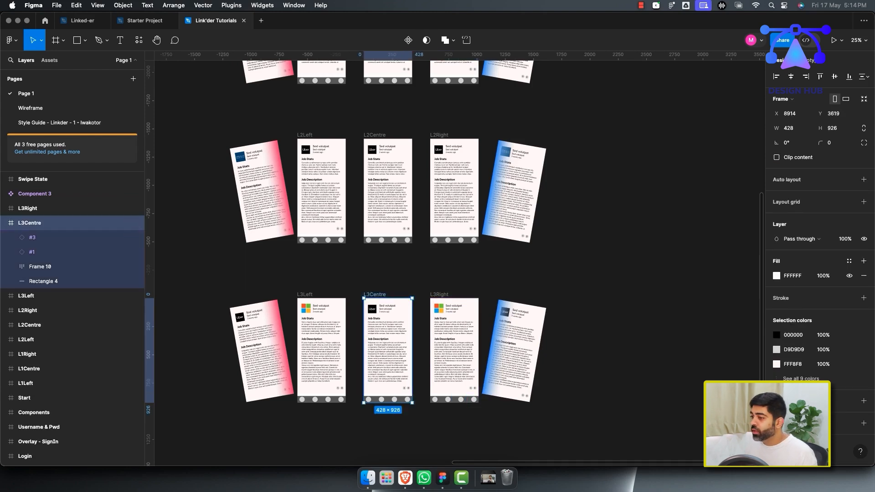
left_click(32, 238)
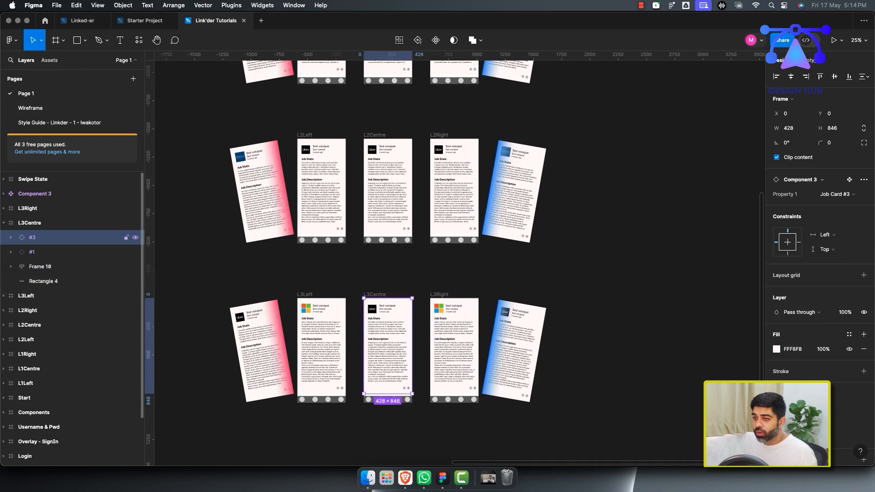
double_click(32, 238)
key("BackSpace")
type("1")
key("Return")
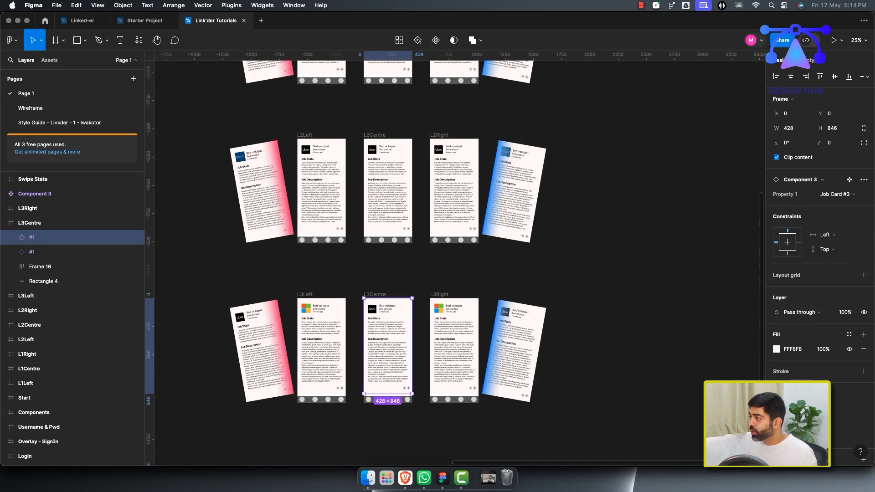
left_click(836, 195)
left_click(795, 172)
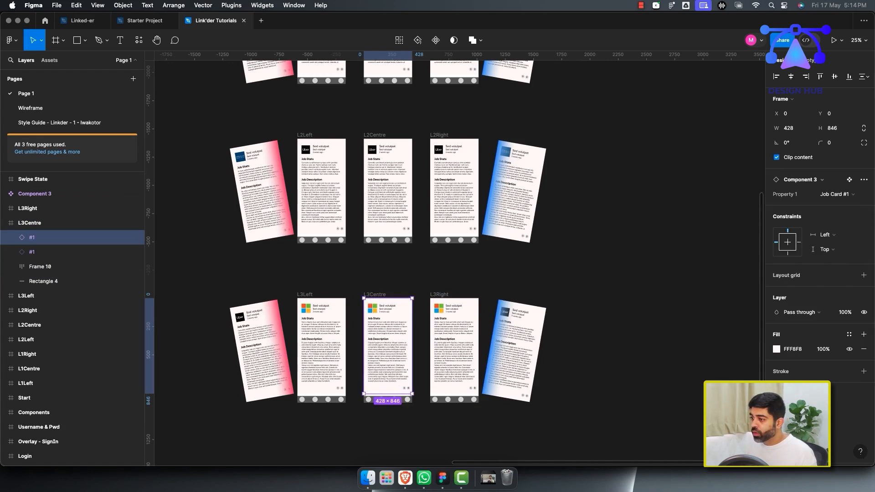
Delete the L3Centre frame together with its contents.
left_click(615, 269)
scroll(592, 269, "up", 1)
scroll(570, 292, "up", 5)
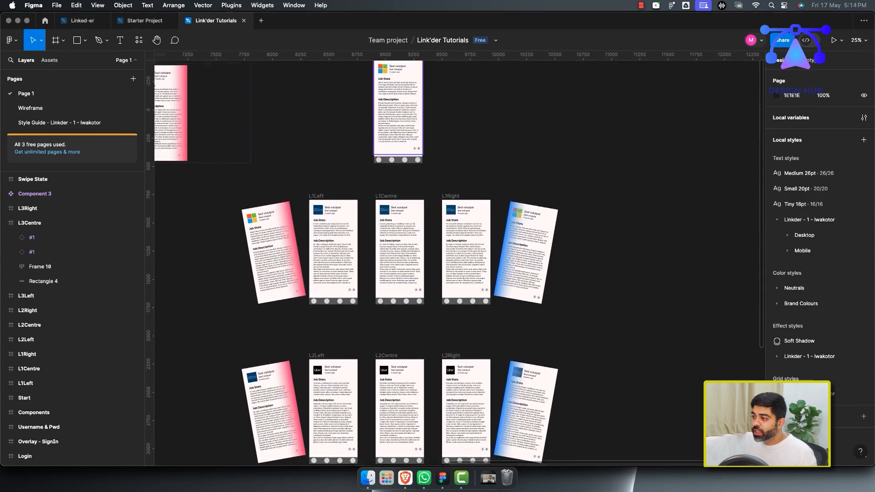
scroll(569, 306, "down", 4)
scroll(455, 274, "down", 4)
left_click_drag(381, 235, 391, 320)
key("Delete")
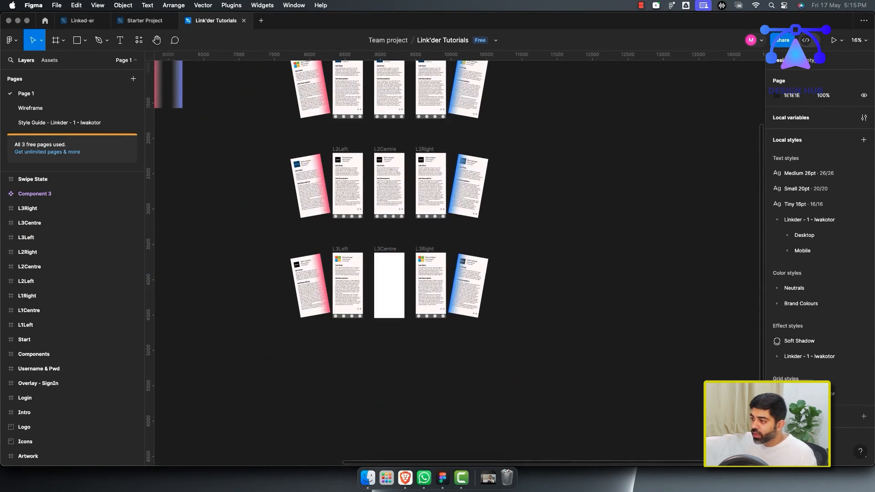
left_click(390, 292)
key("Delete")
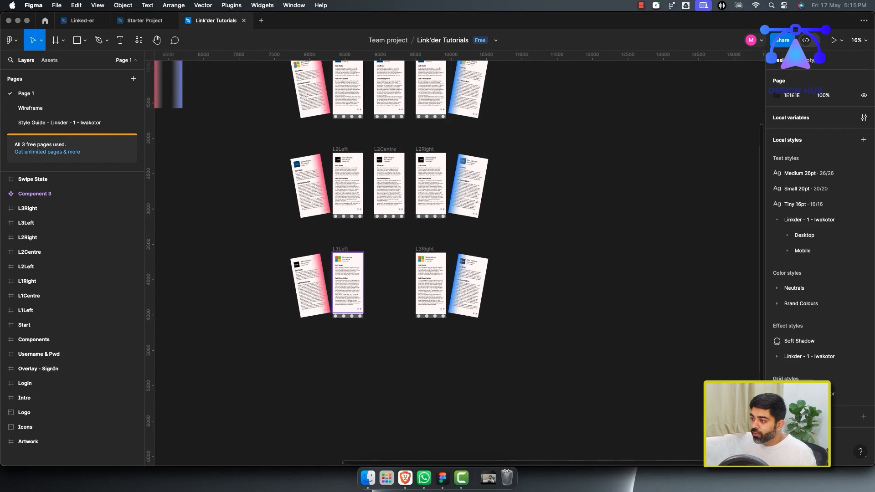
Add a 100ms After delay interaction to the L3Left and L3Right frames that navigates to Start.
left_click(348, 283)
left_click(431, 283, "shift")
left_click(806, 60)
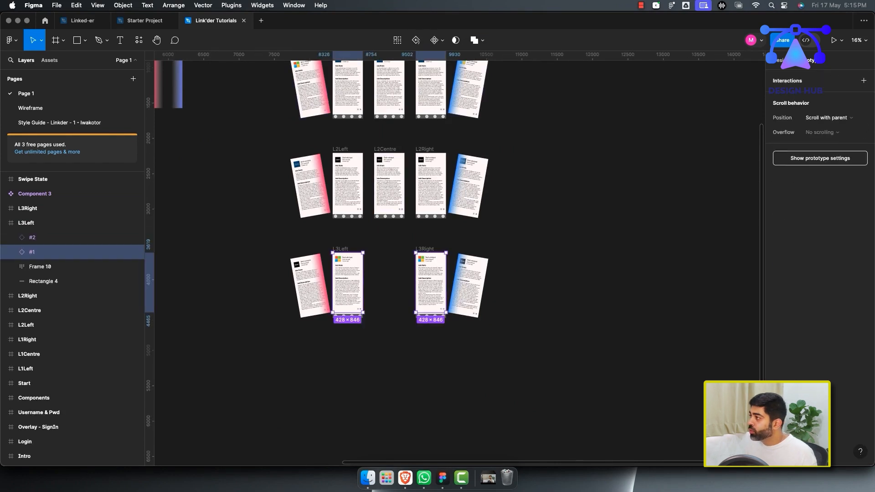
left_click(864, 81)
left_click(671, 93)
left_click(665, 205)
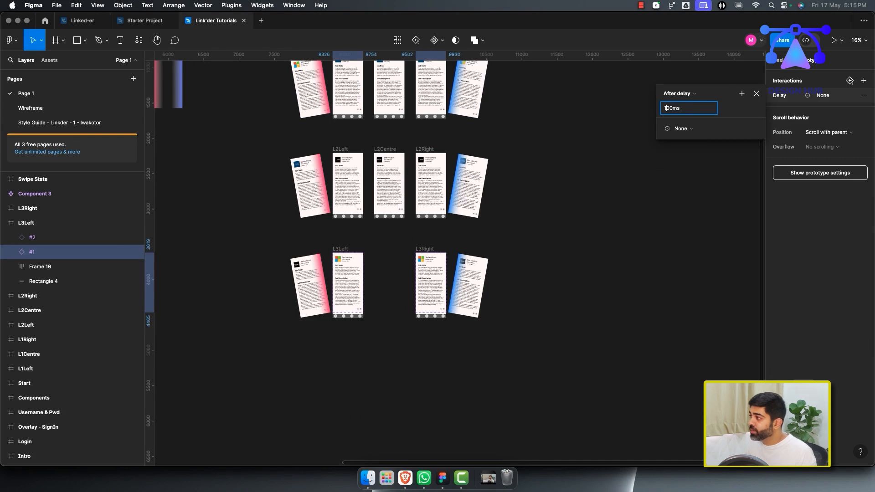
left_click(681, 128)
left_click(686, 147)
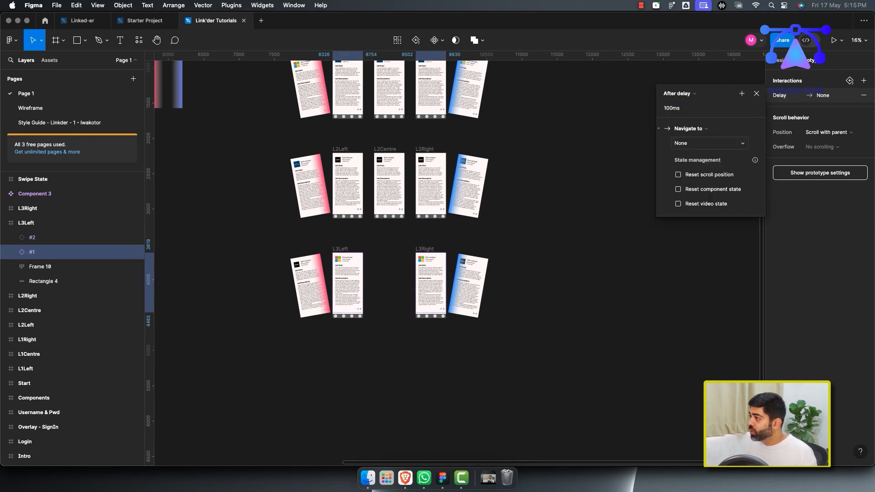
left_click(688, 143)
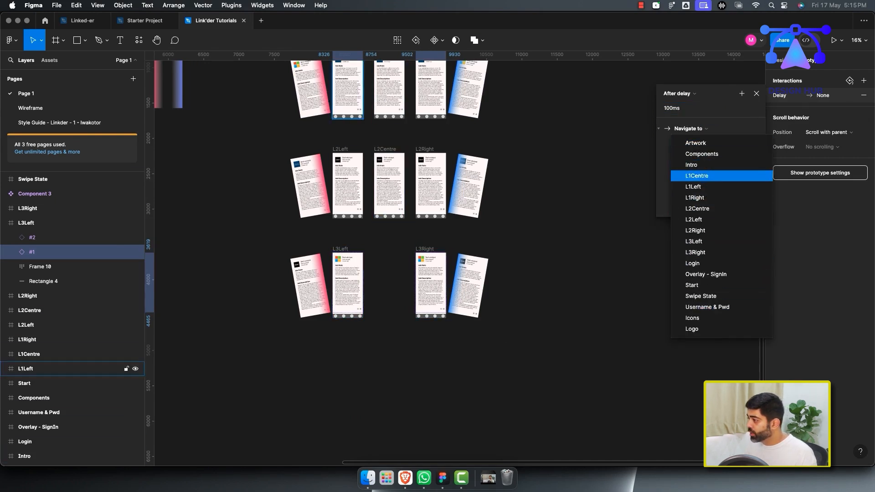
left_click(692, 285)
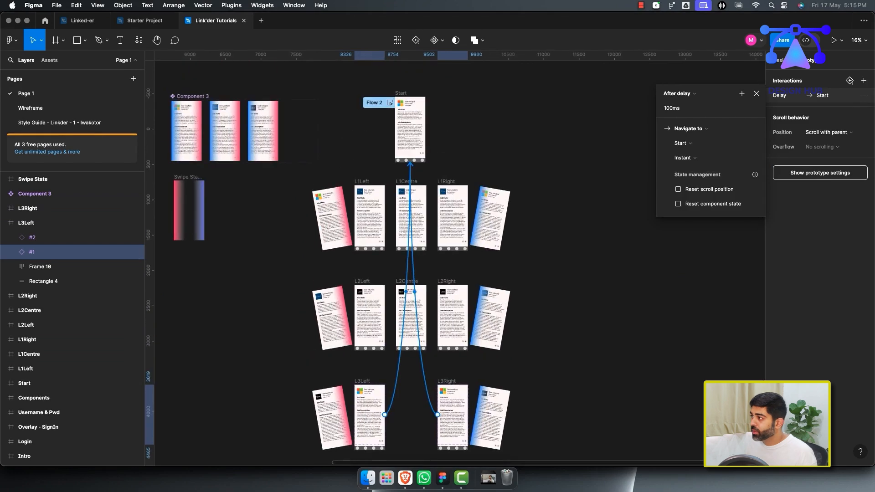
left_click(757, 93)
Expand the L3Right and L3Left frames in the layers to inspect their card layers.
scroll(451, 245, "down", 4)
scroll(452, 245, "up", 5)
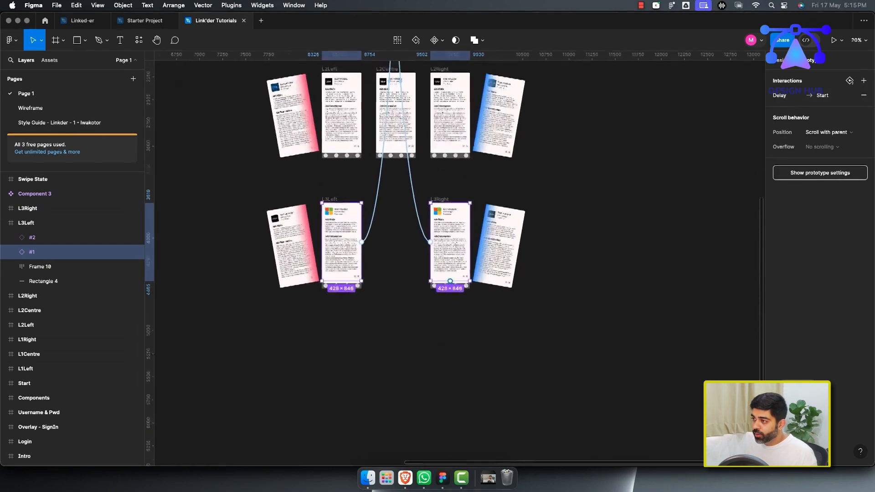
left_click(433, 184)
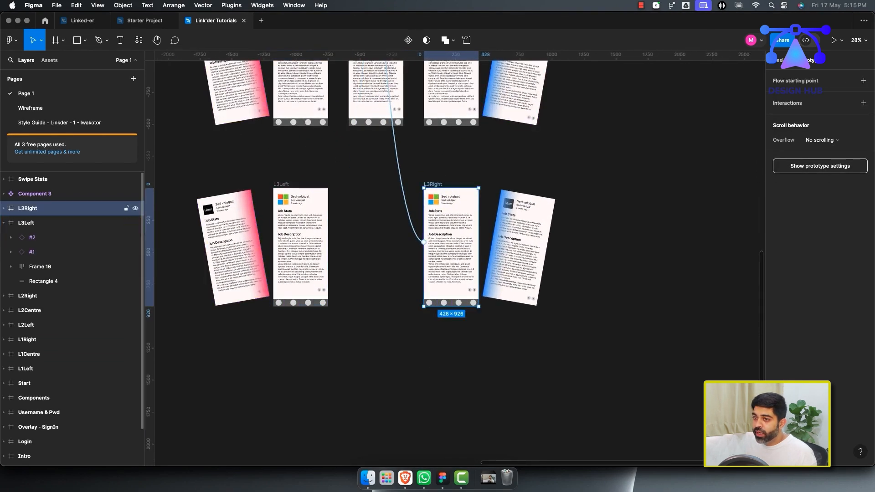
left_click(4, 208)
left_click(36, 223)
left_click(35, 237)
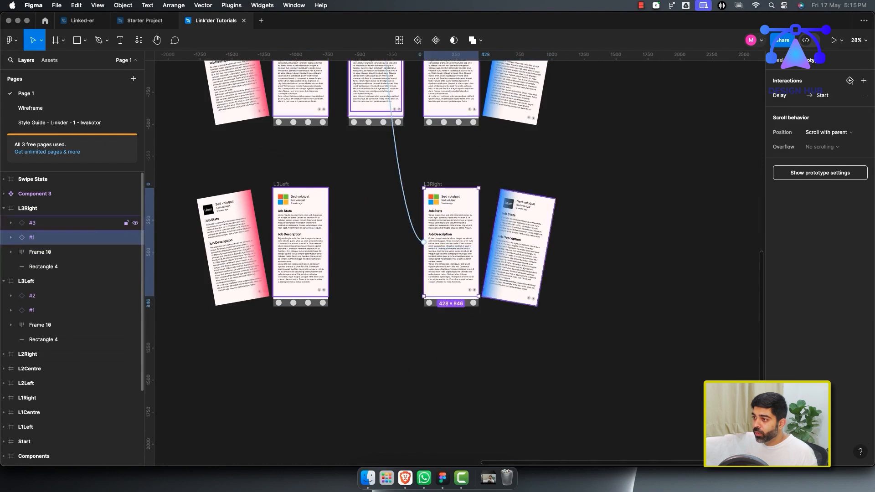
left_click(26, 282)
Set L3Left's #2 card to the Job Card #3 variant and rename the layer as #3.
left_click(32, 296)
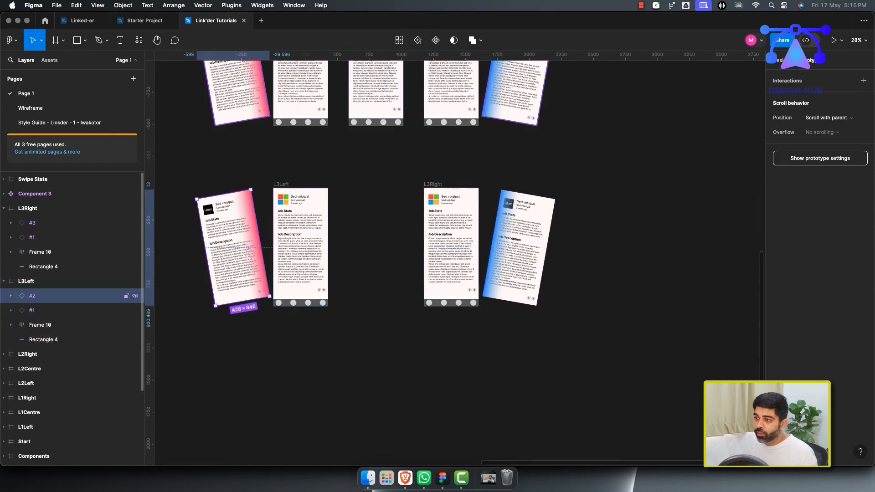
left_click(781, 60)
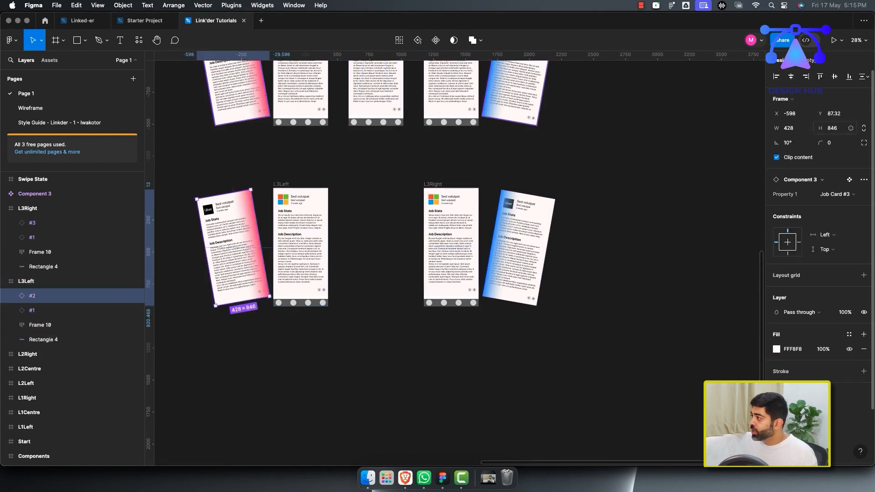
left_click(832, 194)
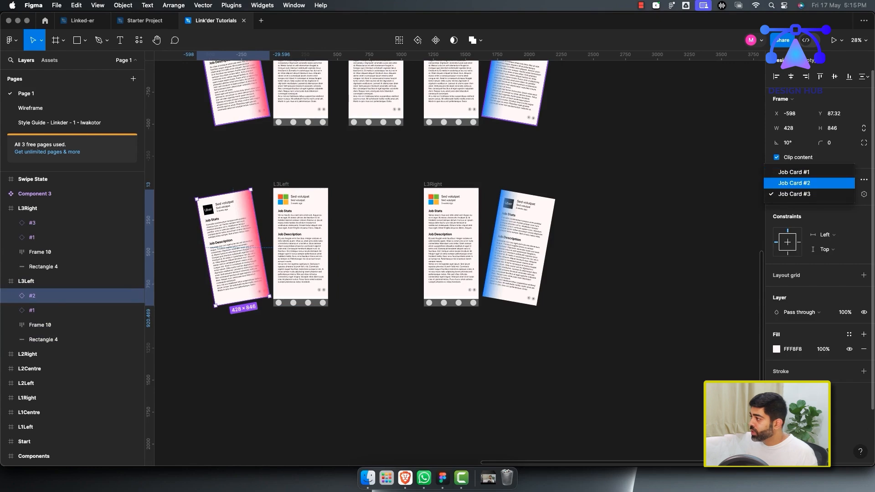
left_click(795, 193)
scroll(378, 248, "up", 2)
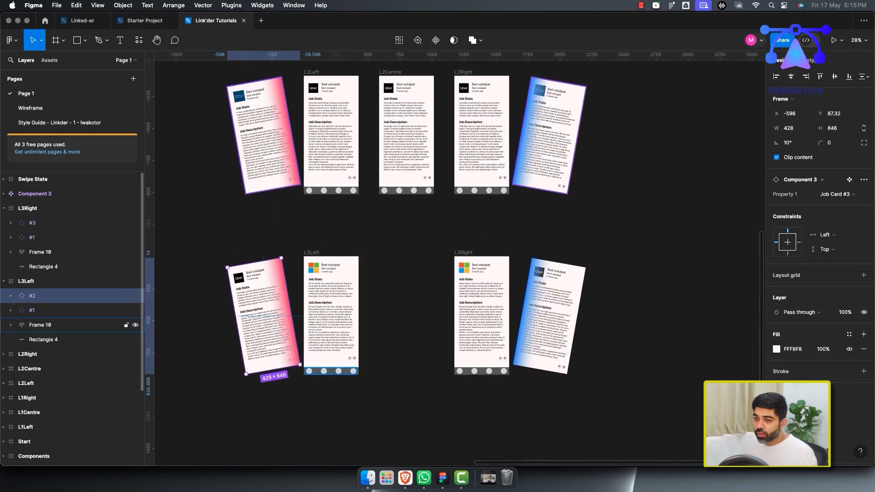
double_click(32, 295)
type("#3")
key("Return")
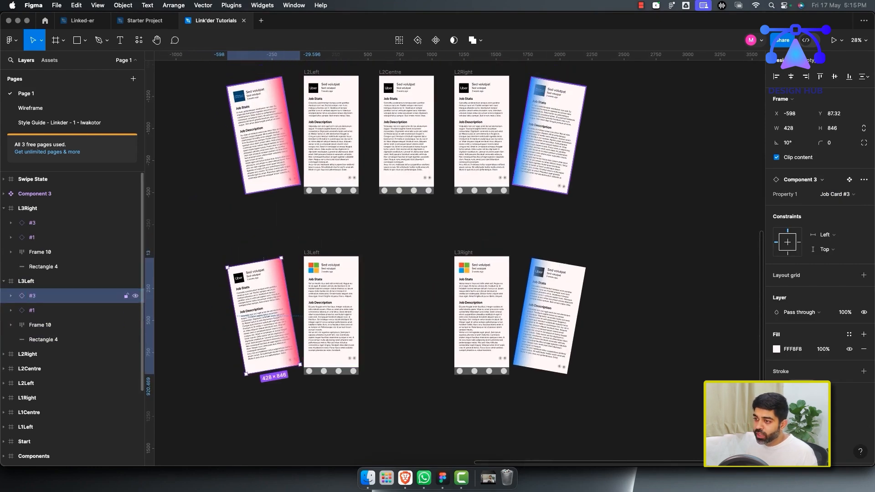
Inspect the card layers inside L3Left, L2Centre and L3Right.
left_click(46, 310)
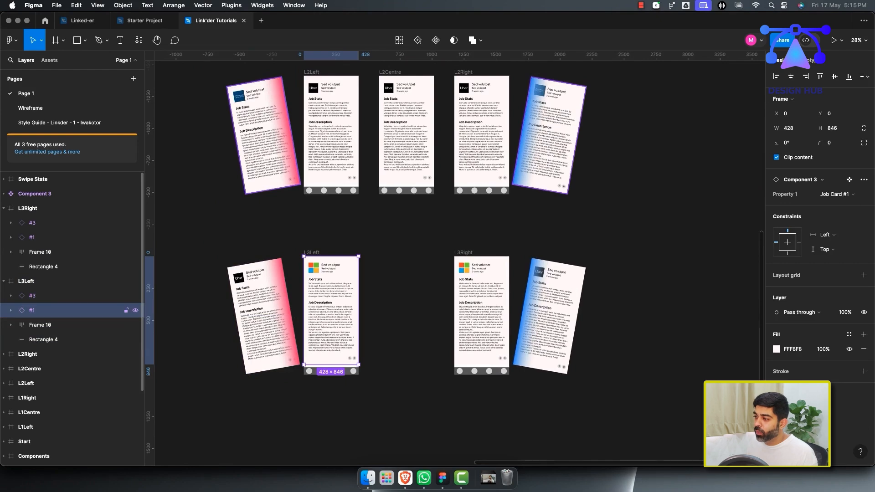
left_click(409, 333)
scroll(409, 333, "down", 5)
scroll(409, 333, "up", 1)
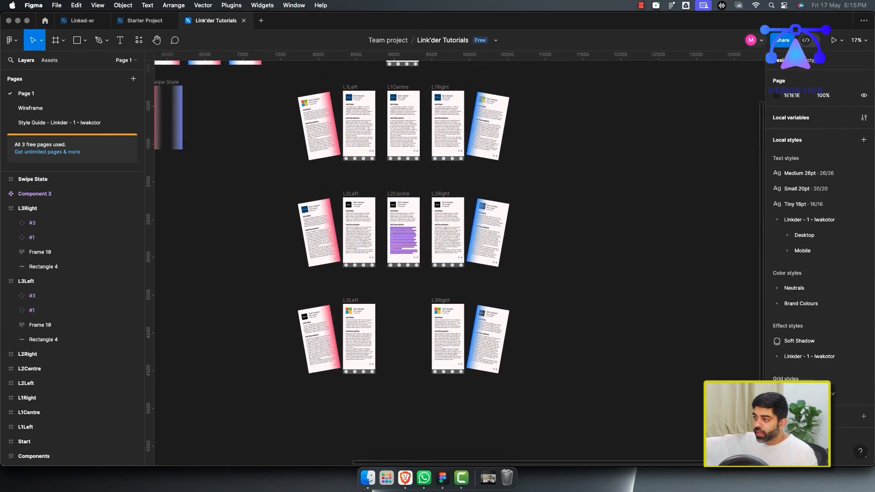
left_click(404, 239)
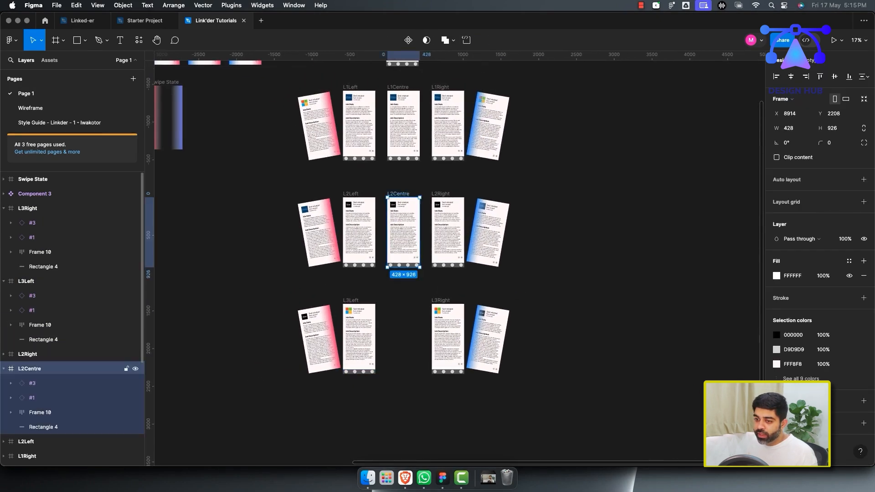
left_click(45, 398)
left_click(488, 340)
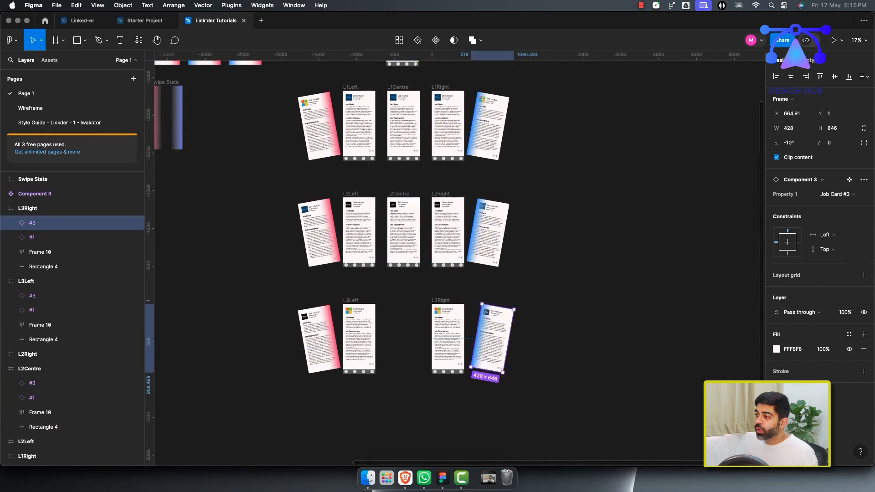
scroll(487, 340, "up", 1)
left_click(402, 251)
left_click(401, 320)
scroll(401, 319, "up", 1)
scroll(519, 260, "down", 2)
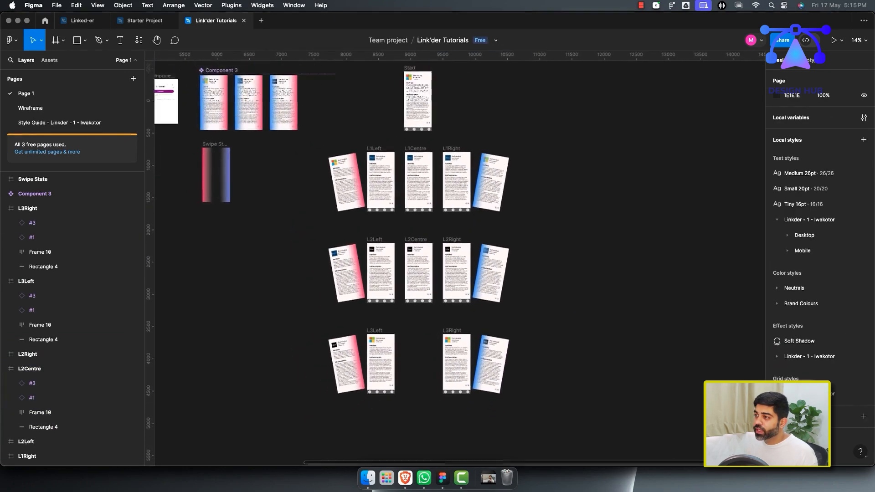
scroll(520, 260, "up", 1)
left_click_drag(335, 125, 596, 456)
left_click(595, 456)
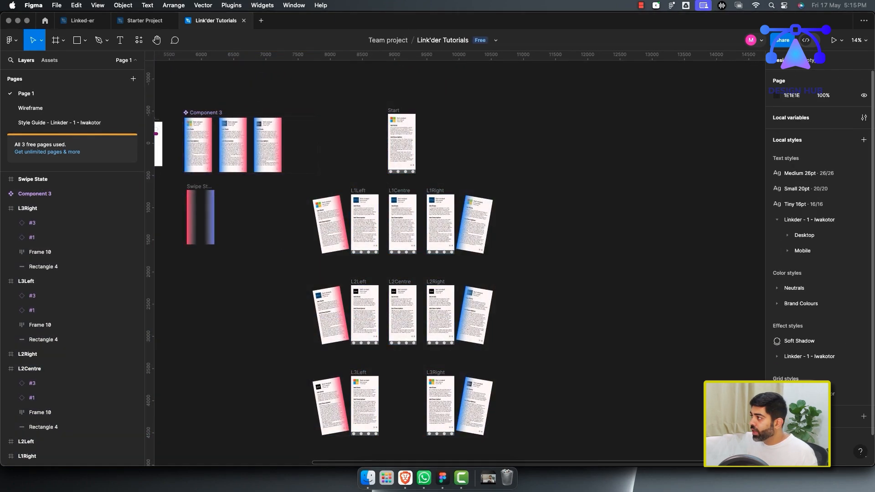
Connect L2Centre's #3 card to L3Left with an On drag interaction.
left_click(810, 60)
scroll(406, 260, "down", 2)
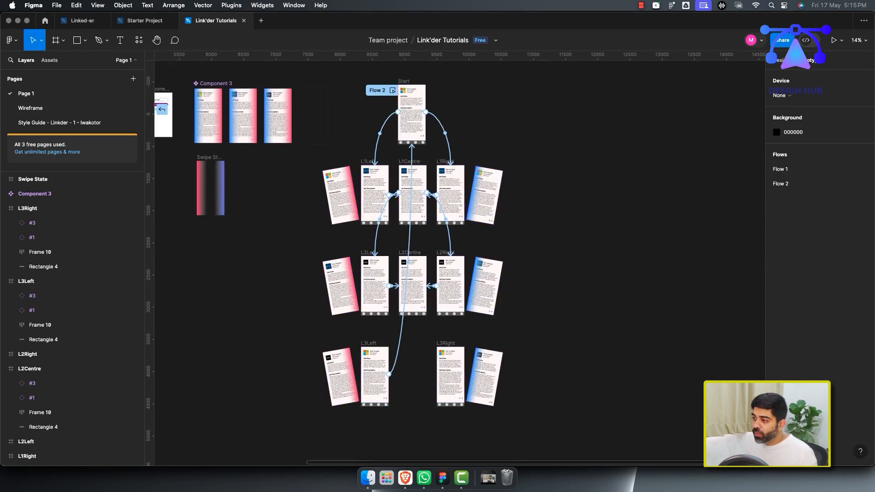
scroll(403, 262, "down", 4)
scroll(403, 262, "up", 5)
left_click(425, 120)
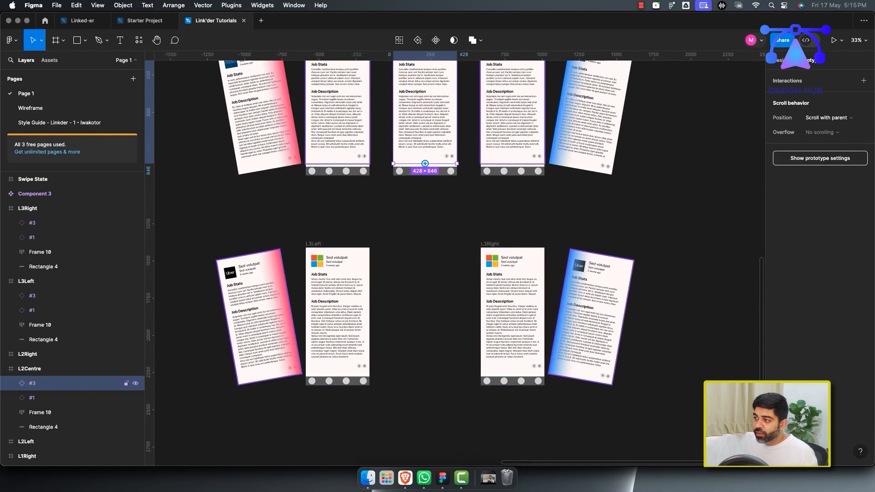
left_click_drag(399, 175, 337, 250)
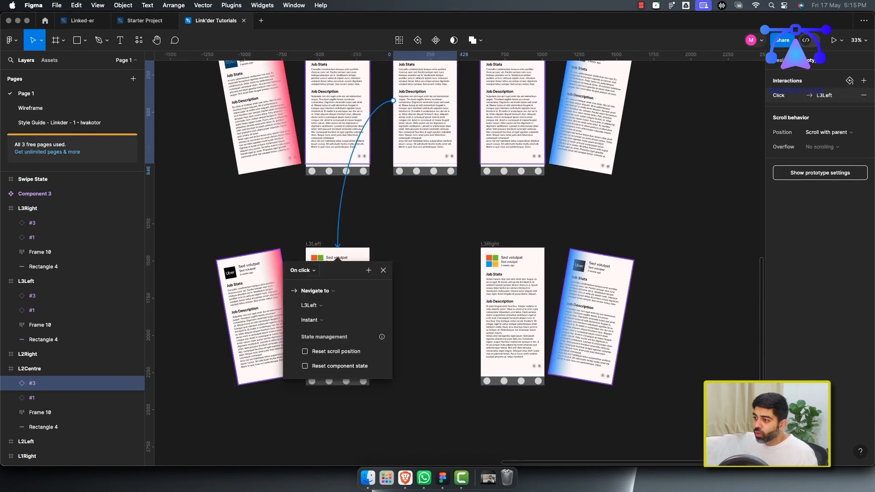
left_click(302, 271)
left_click(303, 282)
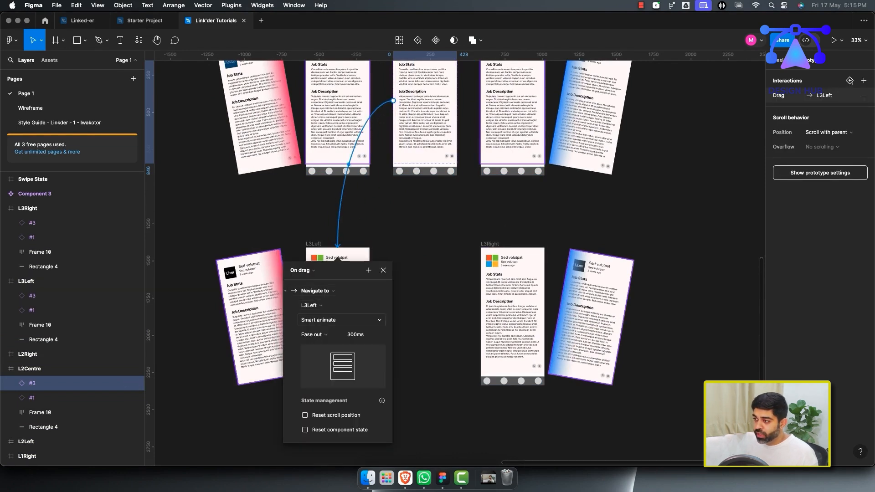
key("Escape")
Connect the same card to L3Right with a second On drag interaction.
left_click_drag(520, 237, 513, 255)
left_click(475, 270)
left_click(477, 282)
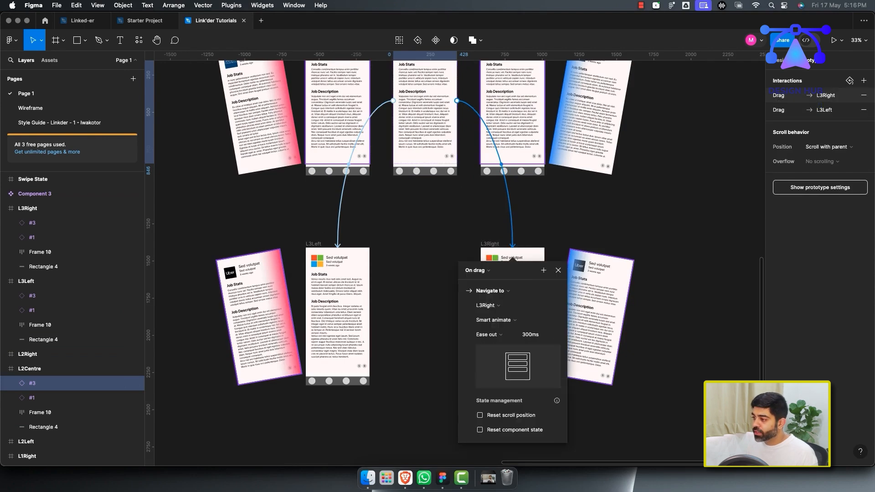
key("Escape")
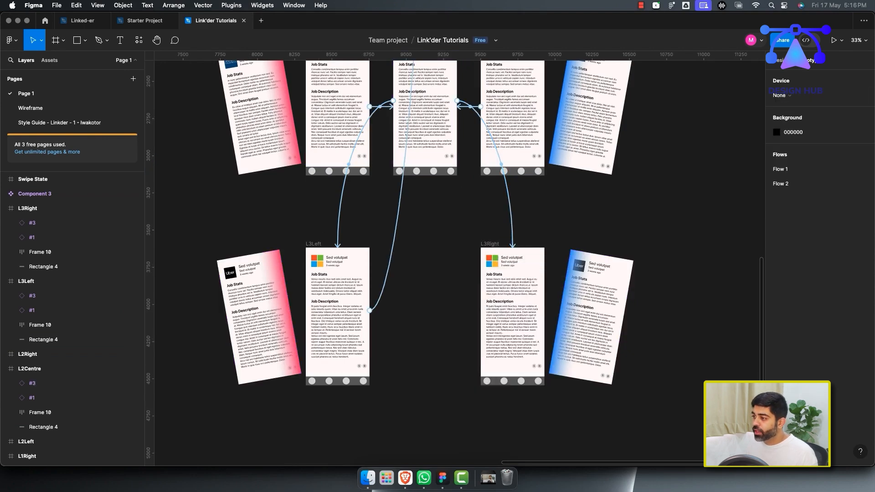
Check the interactions on L3Left's #1 card.
scroll(600, 219, "down", 5)
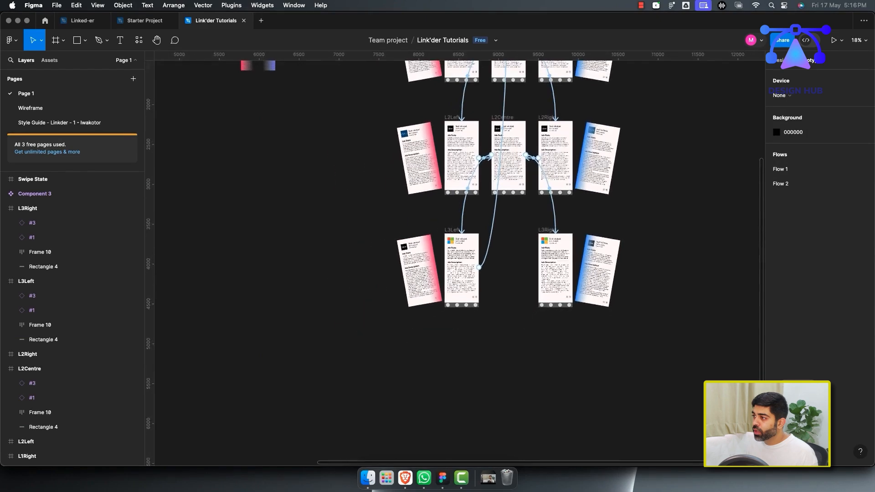
scroll(600, 219, "up", 2)
scroll(599, 218, "right", 2)
left_click(461, 342)
left_click(366, 351)
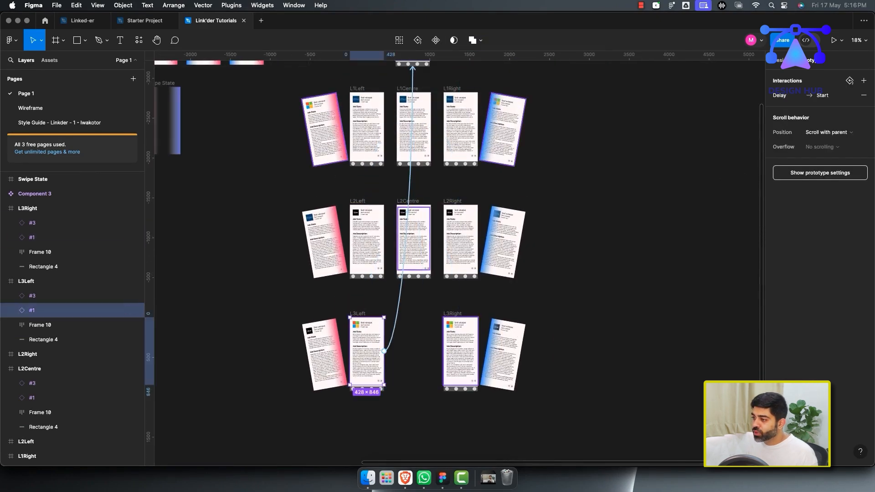
key("Escape")
scroll(456, 259, "up", 1)
scroll(455, 260, "up", 2)
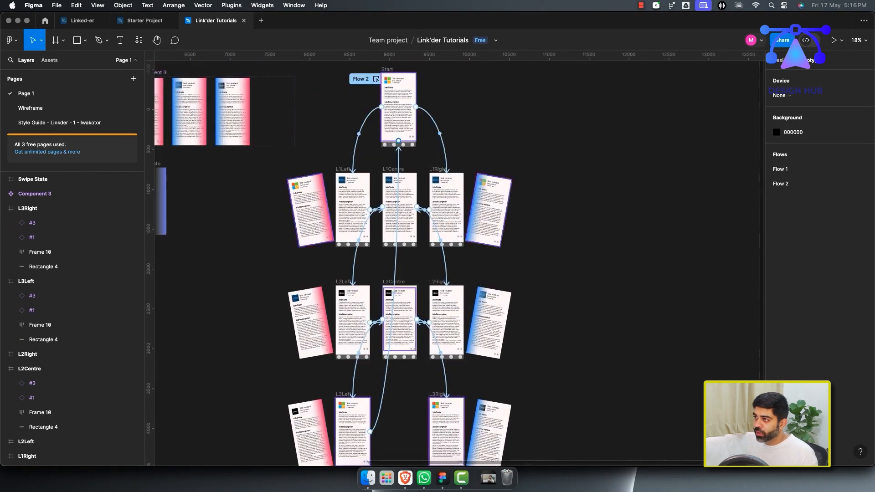
Preview Flow 2 and swipe the job cards to test the drag navigation.
left_click(376, 79)
left_click_drag(201, 260, 328, 262)
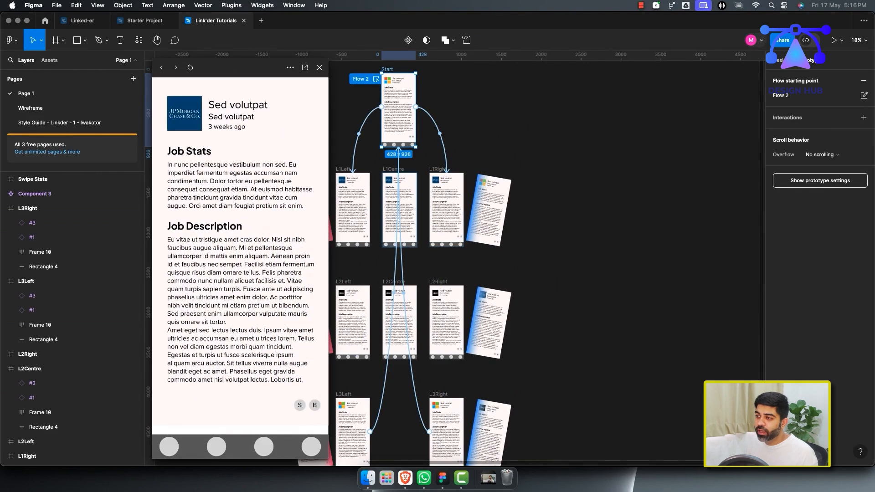
left_click_drag(274, 260, 201, 260)
mouse_move(205, 260)
left_mouse_down()
mouse_move(282, 260)
mouse_move(200, 260)
left_mouse_up()
left_click_drag(278, 260, 200, 260)
left_click_drag(279, 260, 201, 260)
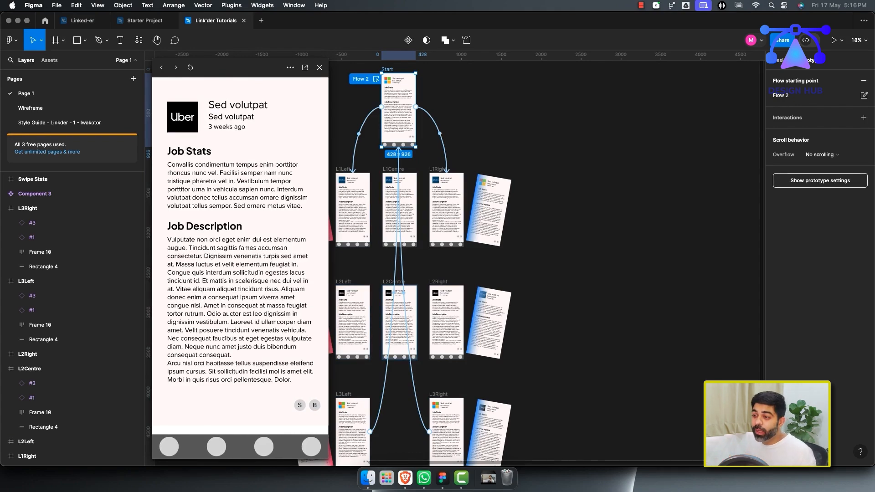
mouse_move(205, 260)
left_mouse_down()
mouse_move(282, 260)
mouse_move(200, 259)
left_mouse_up()
left_click_drag(278, 260, 201, 260)
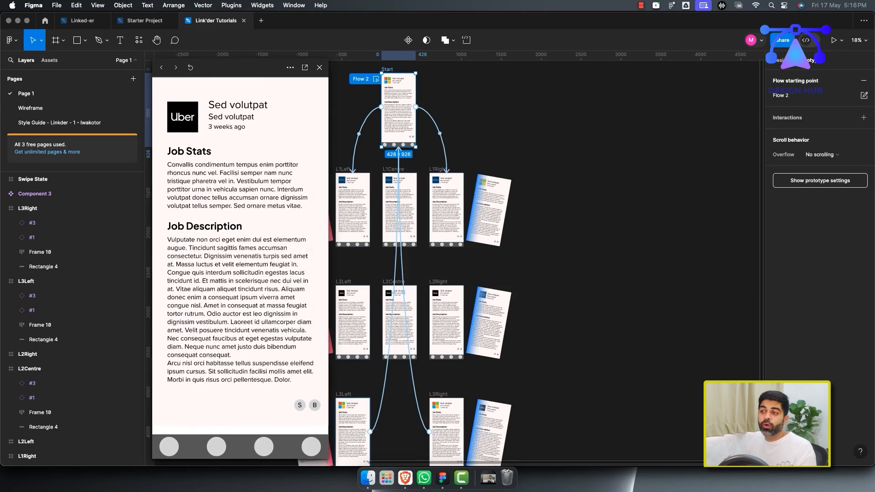